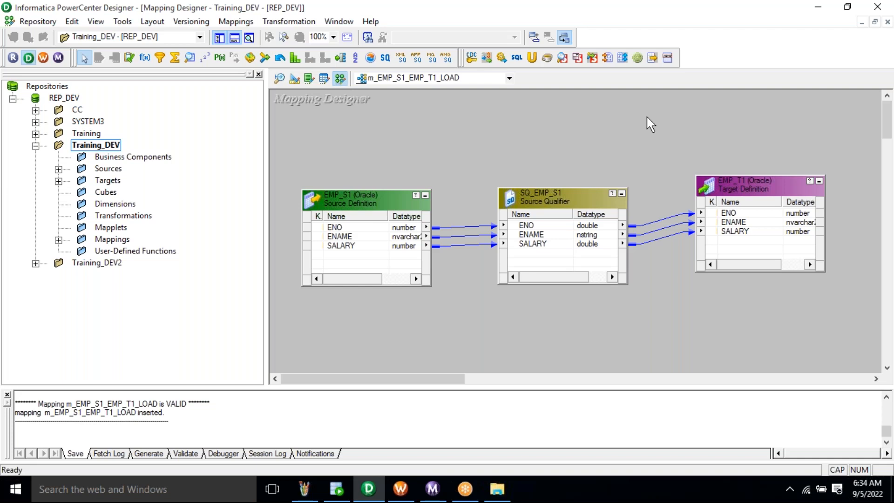
- Open the Training_DEV folder in REP_DEV and reposition the EMP_S1 source definition
left_click(74, 99)
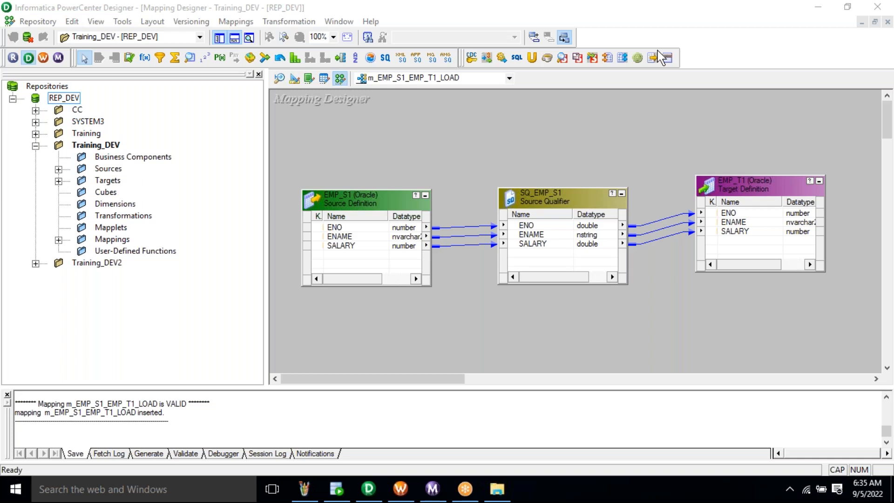
left_click(97, 145)
left_click(275, 79)
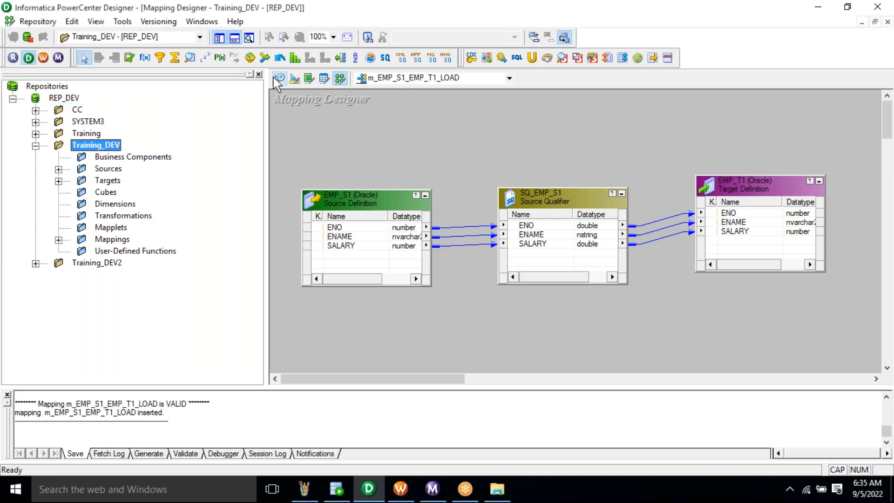
left_click_drag(333, 101, 350, 141)
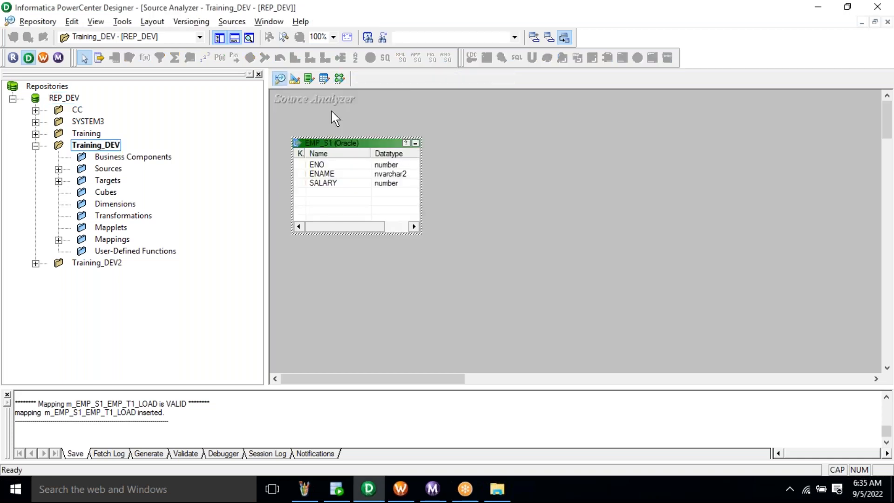
- Move the EMP_T1 target definition slightly down, then return to the mapping view
left_click(295, 79)
left_click_drag(311, 113, 308, 141)
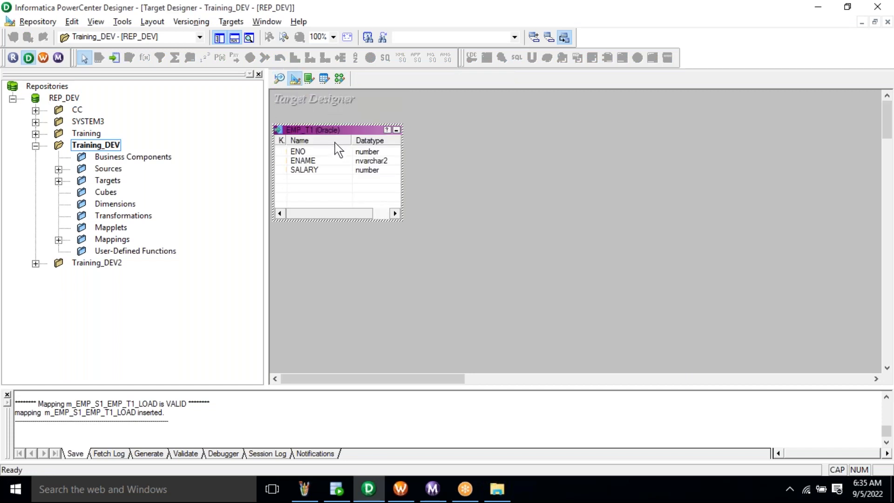
left_click(337, 80)
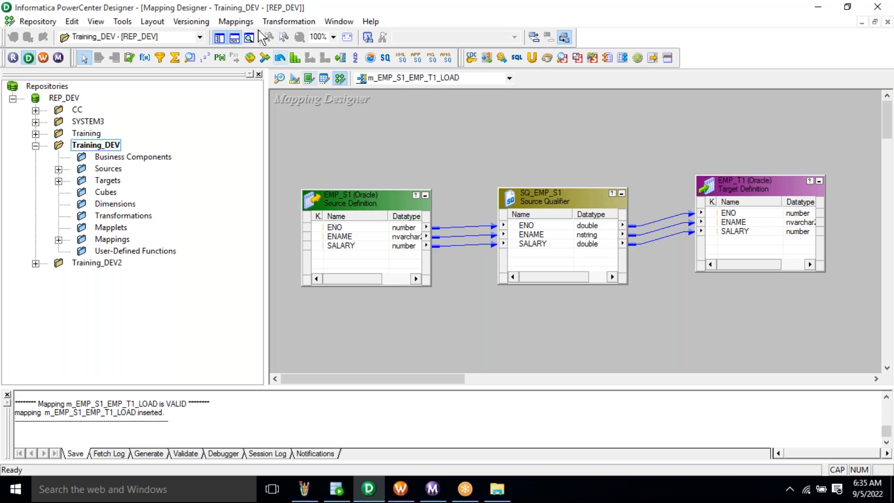
left_click(235, 22)
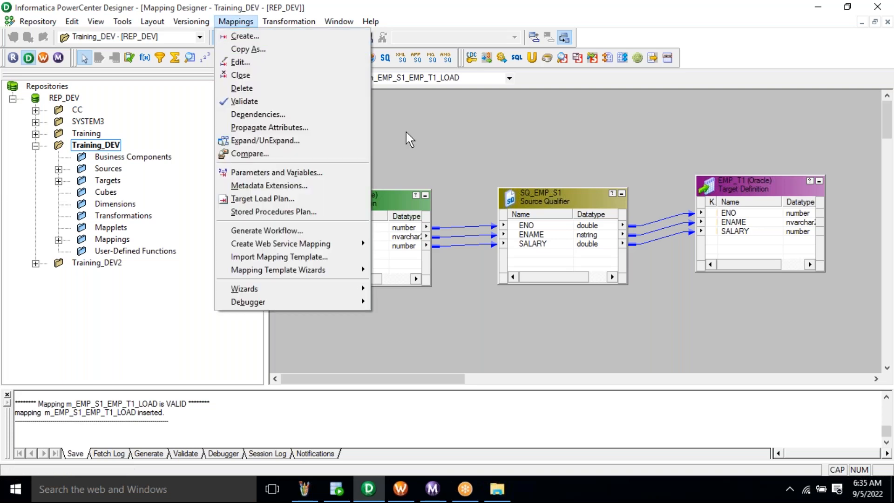
left_click(414, 162)
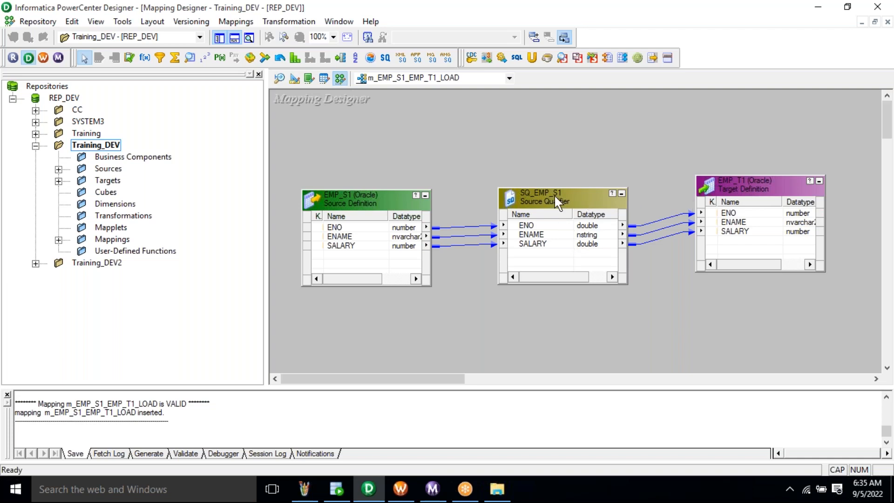
- Select EMP_S1, SQ_EMP_S1 and the links feeding EMP_T1 in the mapping
left_click(384, 201)
left_click(557, 206)
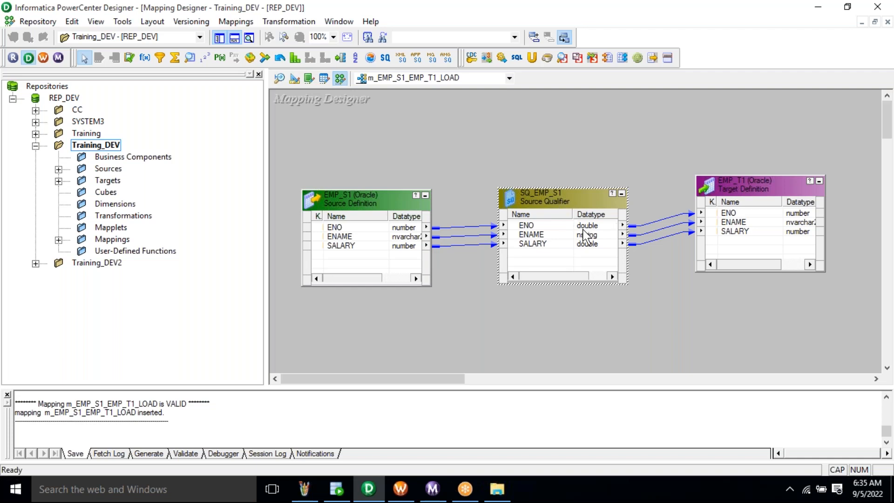
left_click_drag(661, 204, 665, 278)
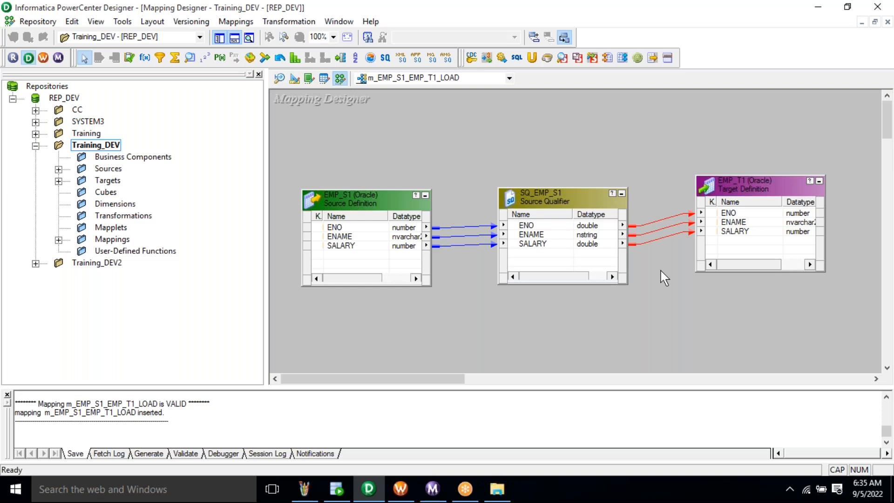
- In Workflow Manager, nudge the reusable session task down, then return to Workflow Designer
left_click(404, 498)
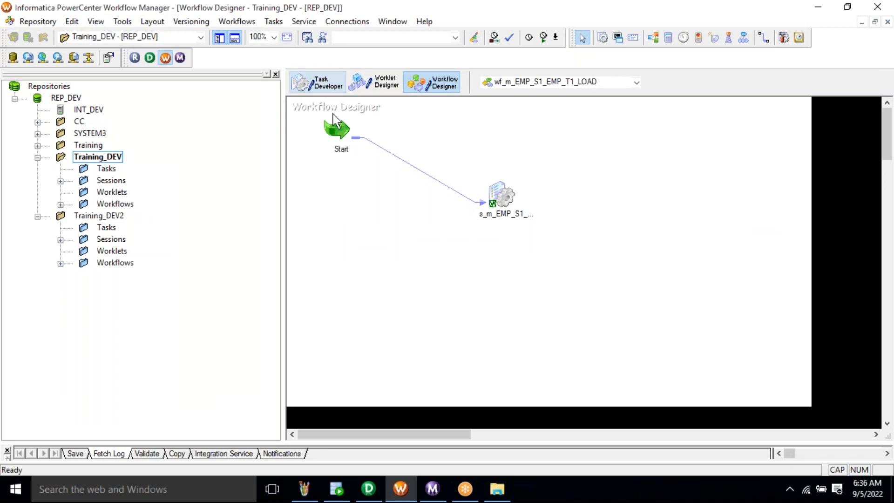
left_click(328, 87)
left_click_drag(323, 114, 329, 146)
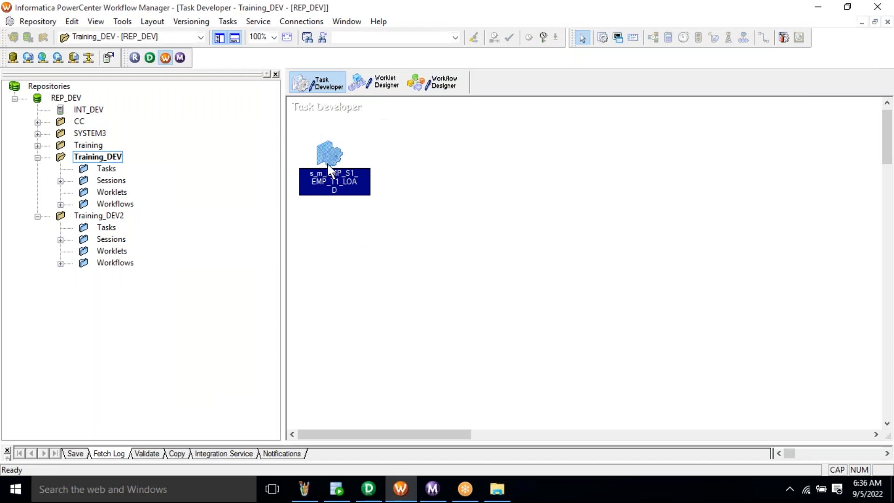
mouse_move(332, 159)
left_click(442, 83)
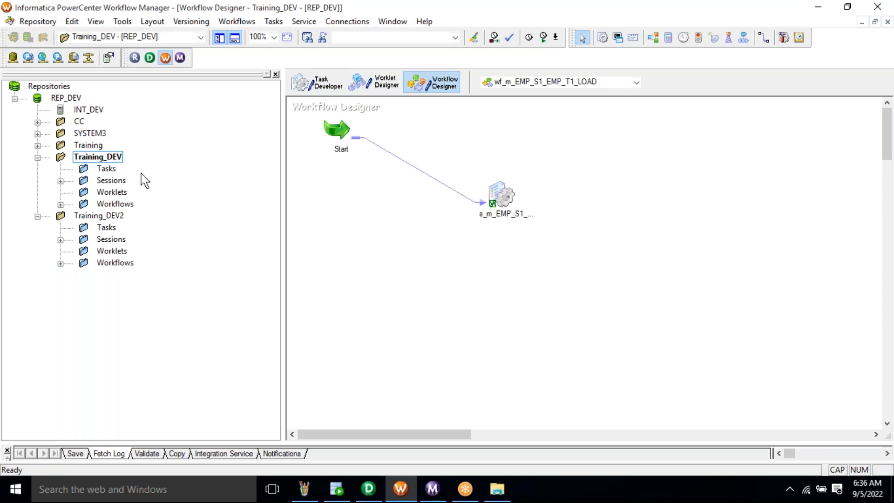
- Expand Training_DEV's Sessions node to reveal its two sessions, including s_m_EMP_S1_EMP_T1_LOAD
double_click(111, 181)
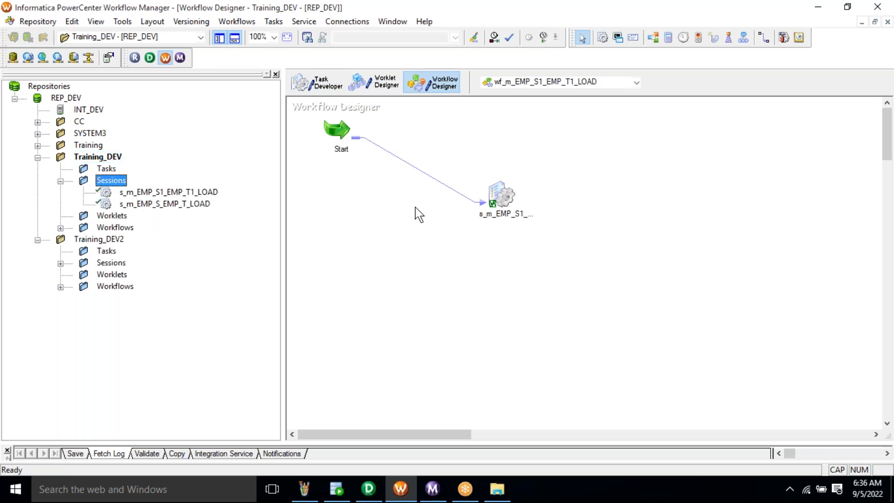
mouse_move(529, 213)
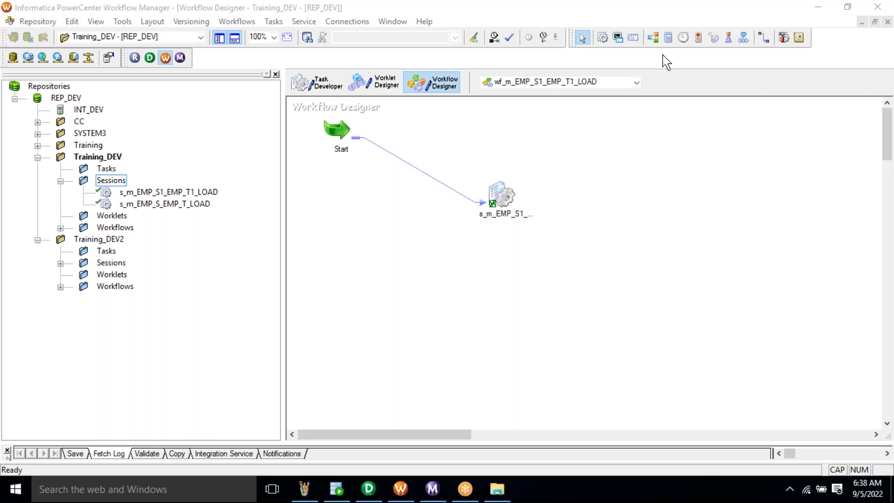
left_click(644, 175)
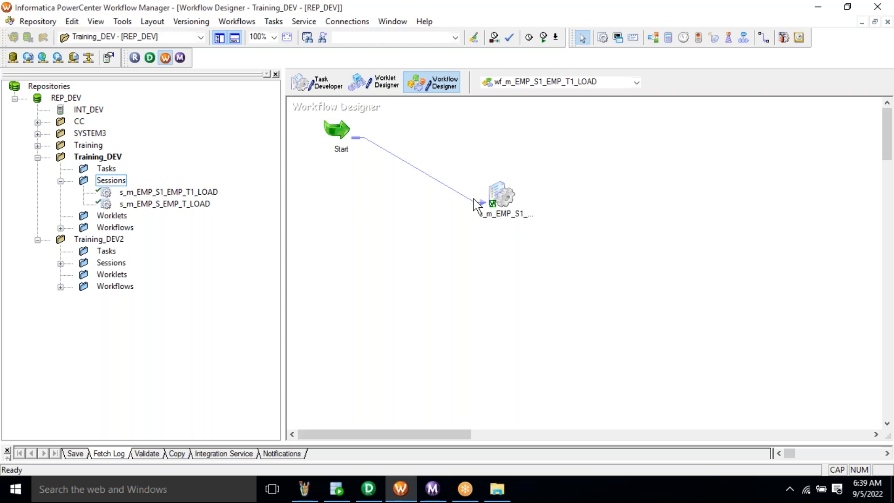
- Select the REP_DEV repository and switch to PowerCenter Designer showing m_EMP_S1_EMP_T1_LOAD
right_click(463, 250)
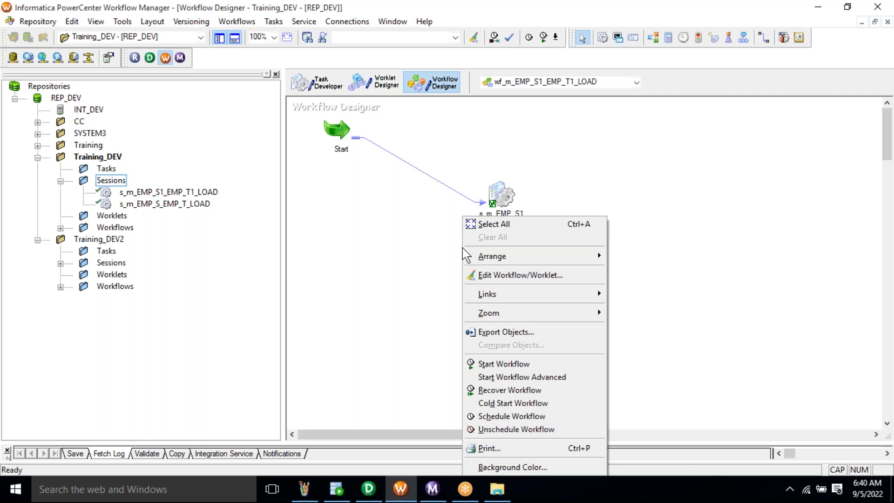
left_click(403, 274)
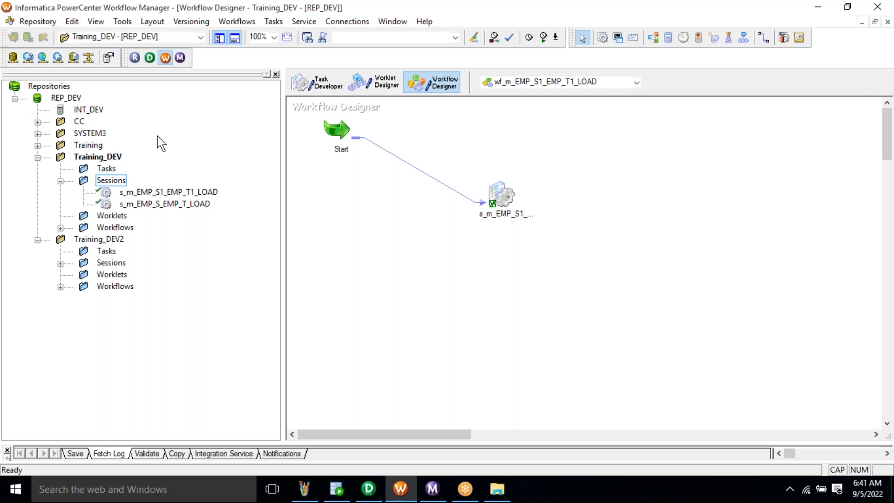
left_click(76, 99)
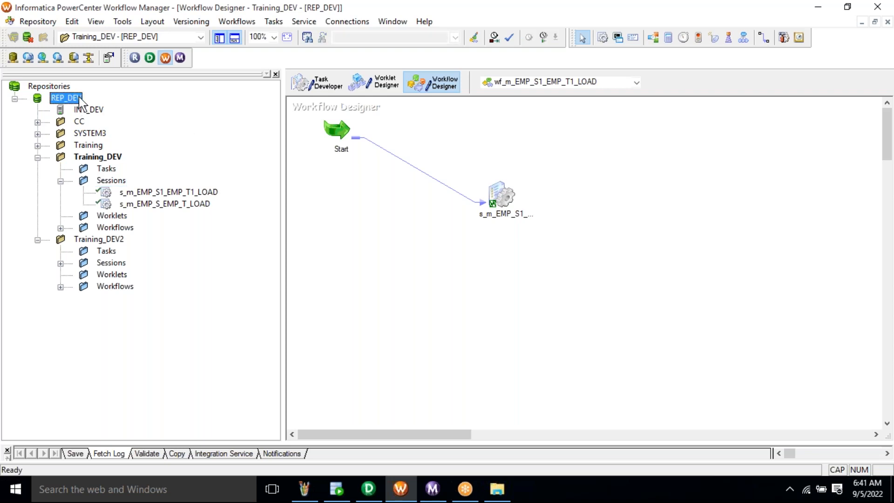
left_click(360, 500)
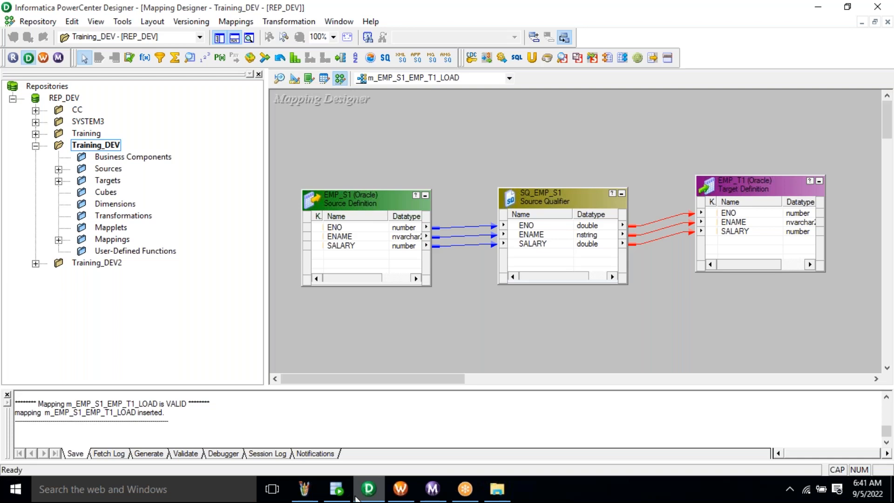
- Search Windows for 'services' and launch the Services desktop app
left_click(149, 488)
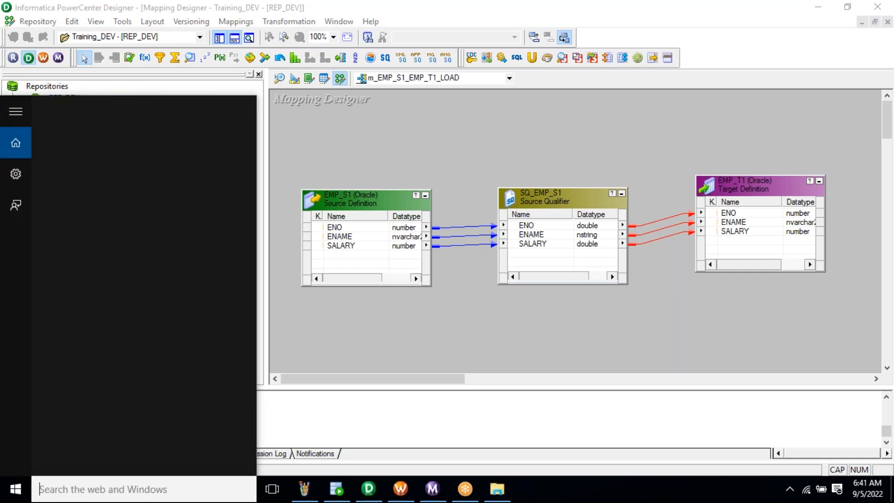
type("se")
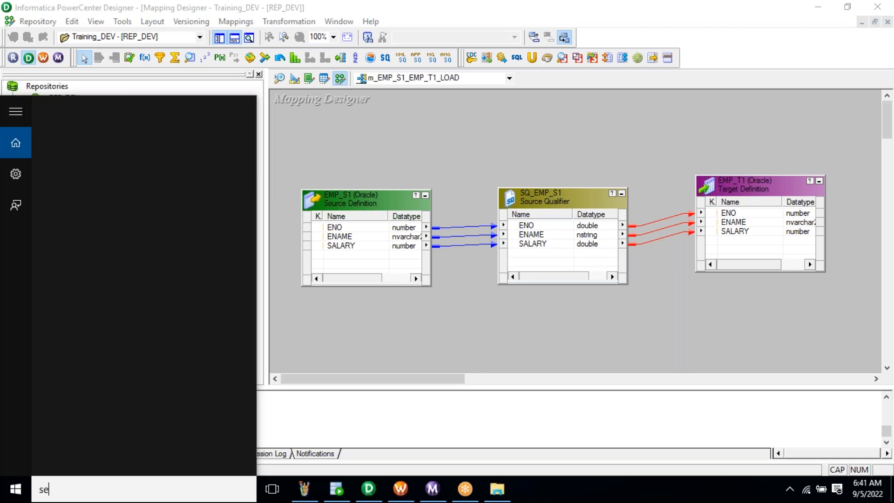
type("rv")
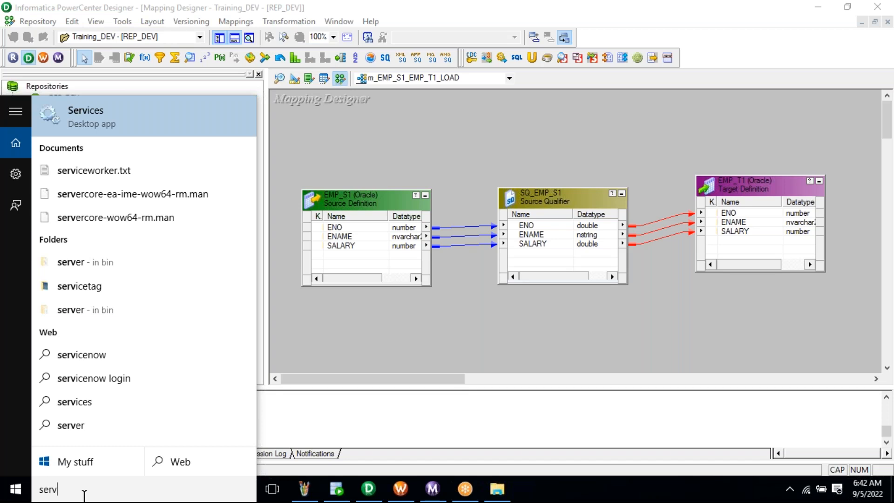
type("ices")
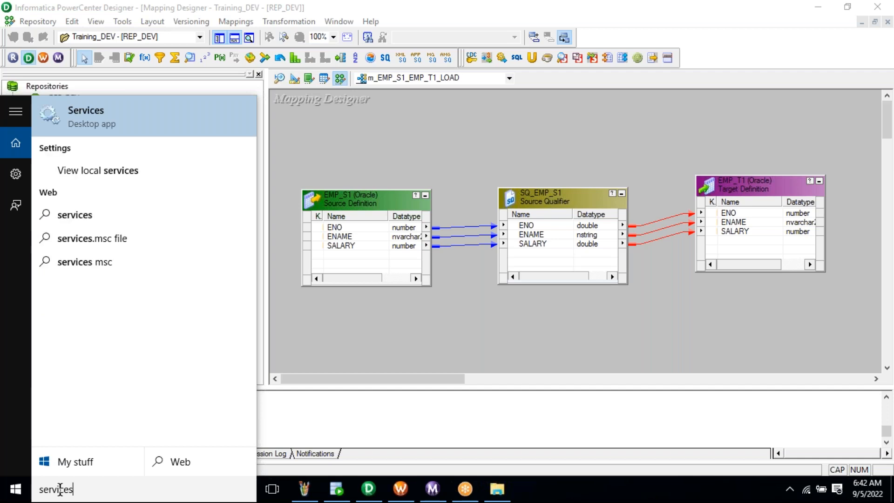
left_click(107, 118)
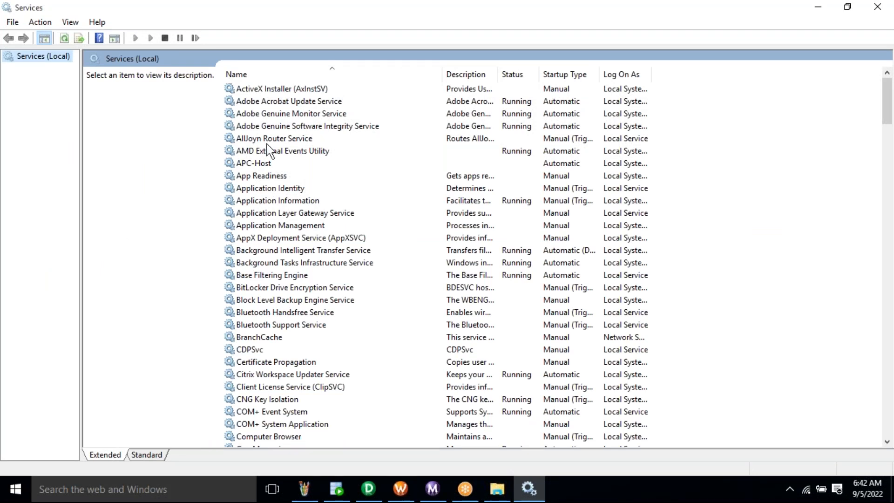
- Jump the Services list to the I entries, showing Informatica 10.2.0 as Running
left_click(267, 143)
double_click(266, 143)
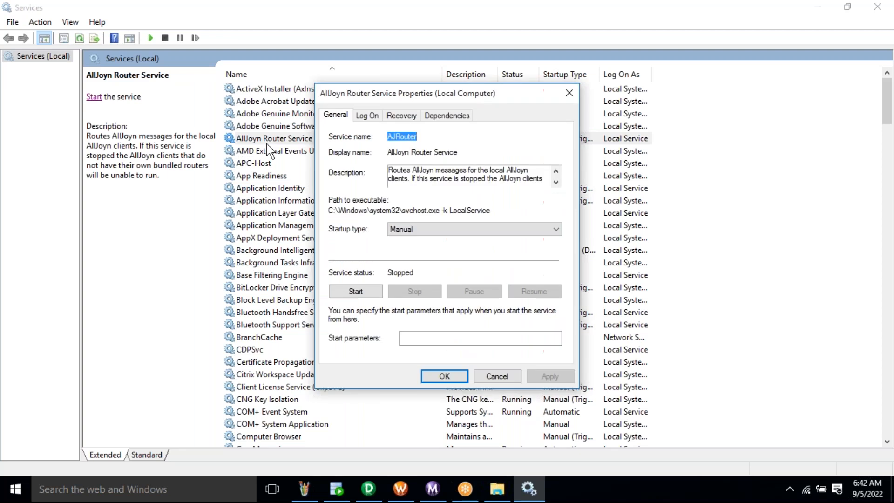
key("Escape")
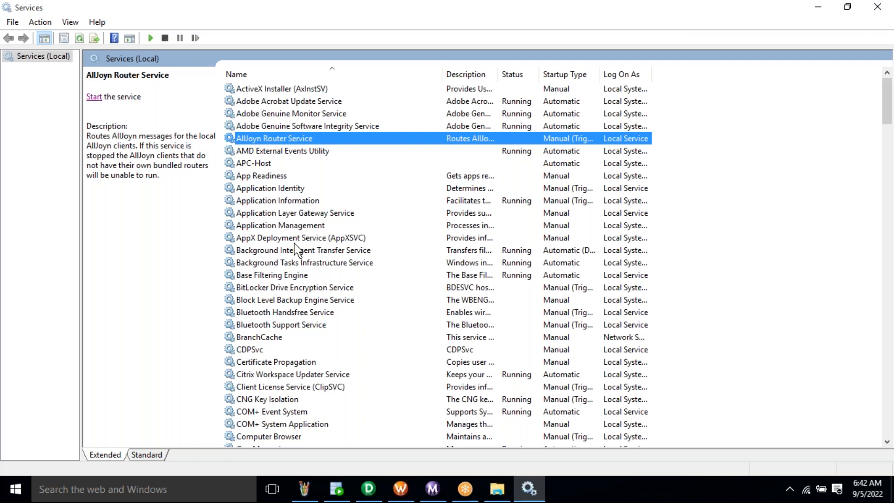
key("i")
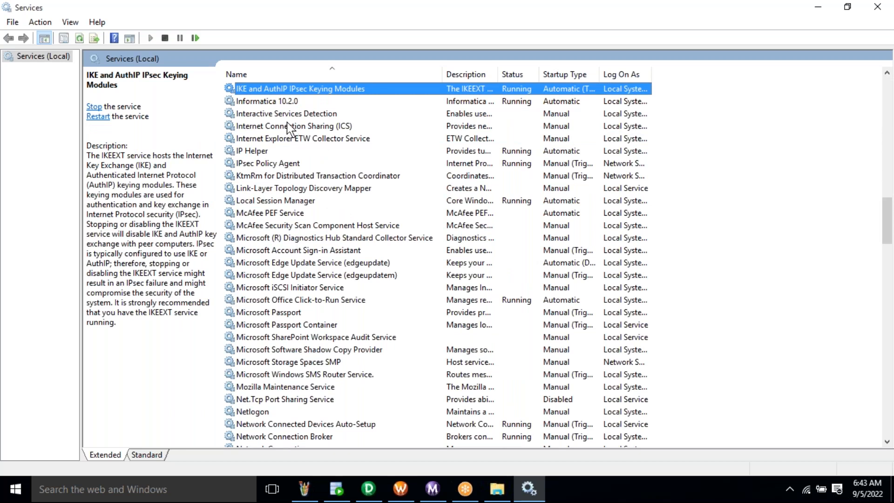
left_click(284, 105)
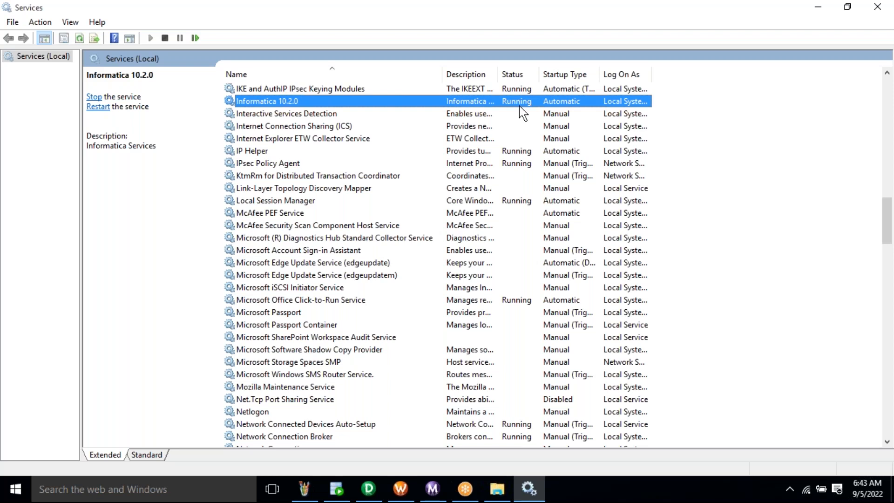
left_click(512, 117)
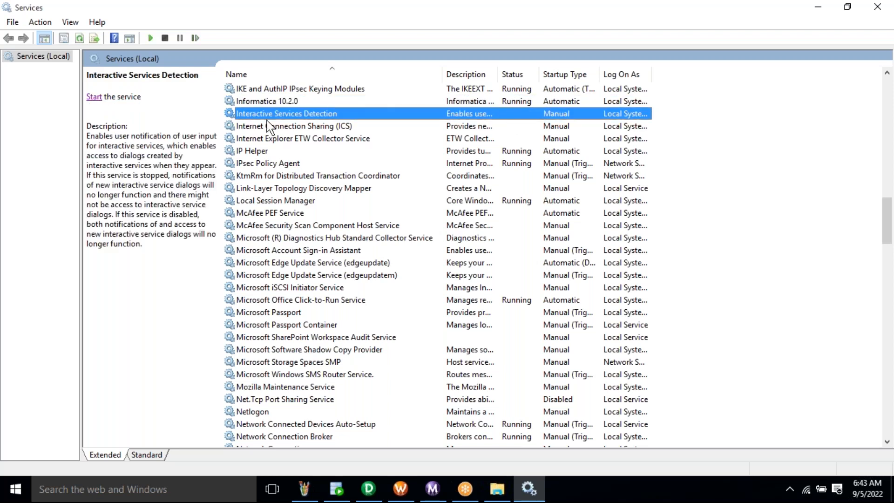
right_click(525, 120)
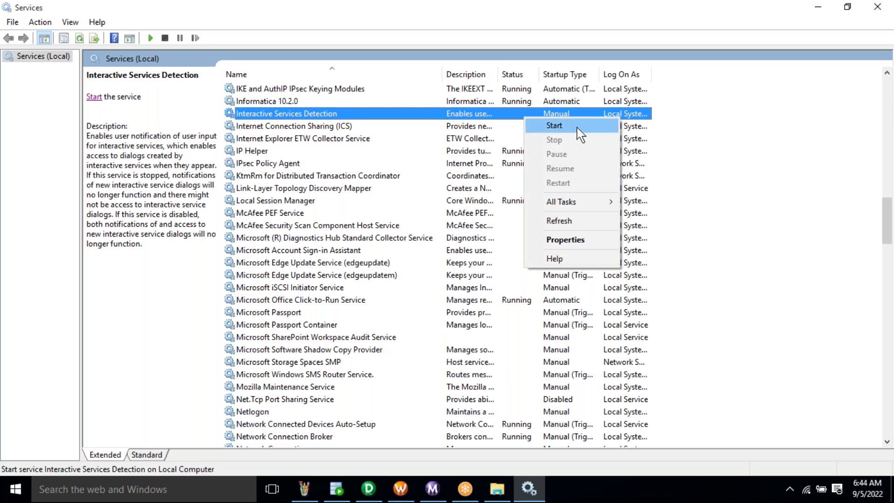
left_click(457, 103)
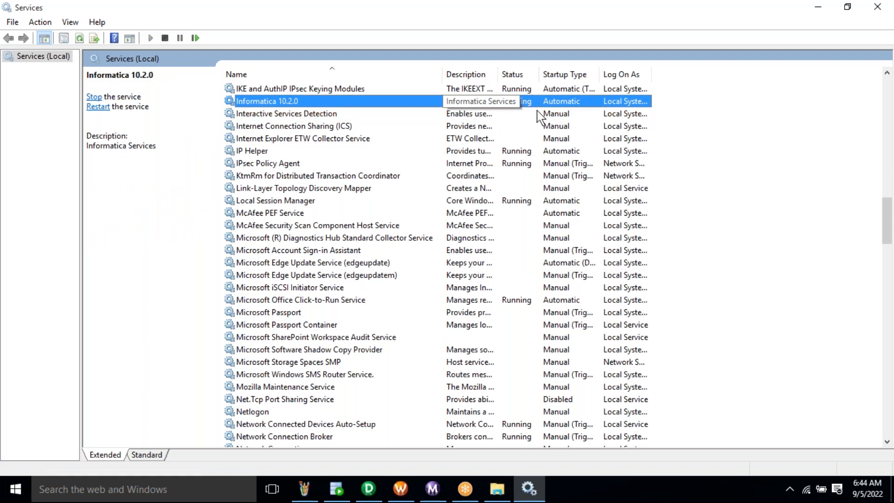
right_click(282, 101)
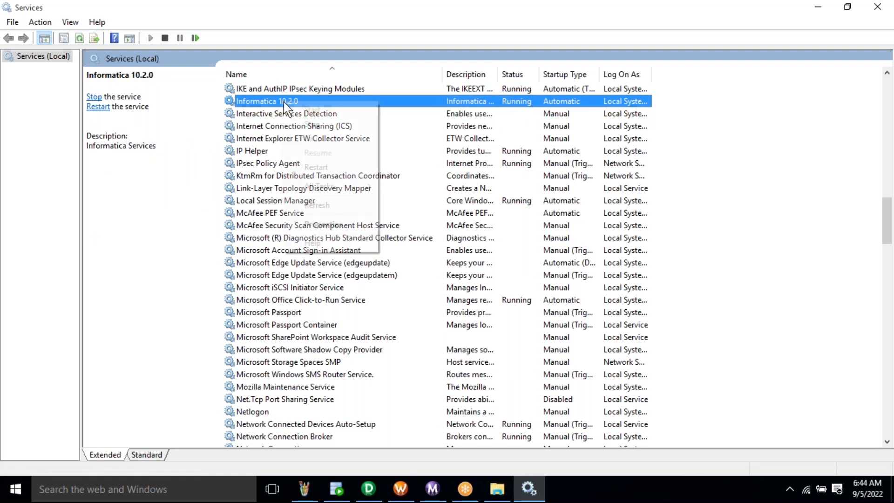
left_click(465, 103)
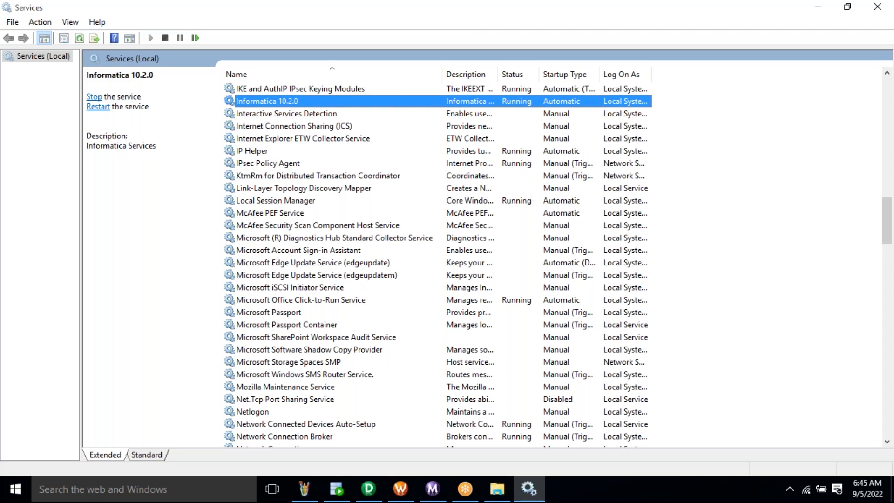
key("alt+Tab")
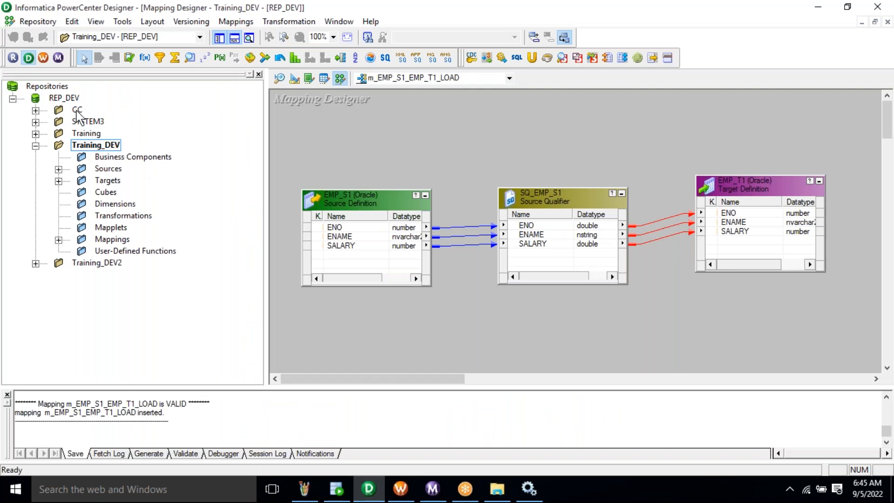
left_click(65, 98)
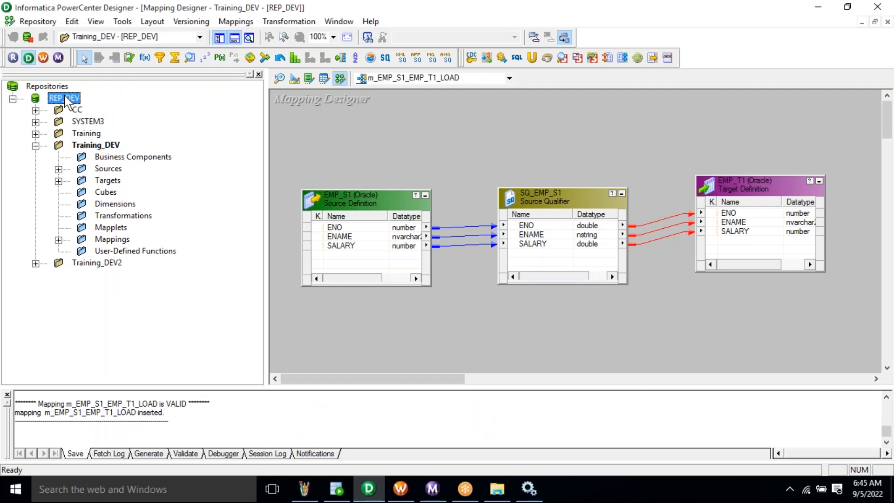
key("alt+Tab")
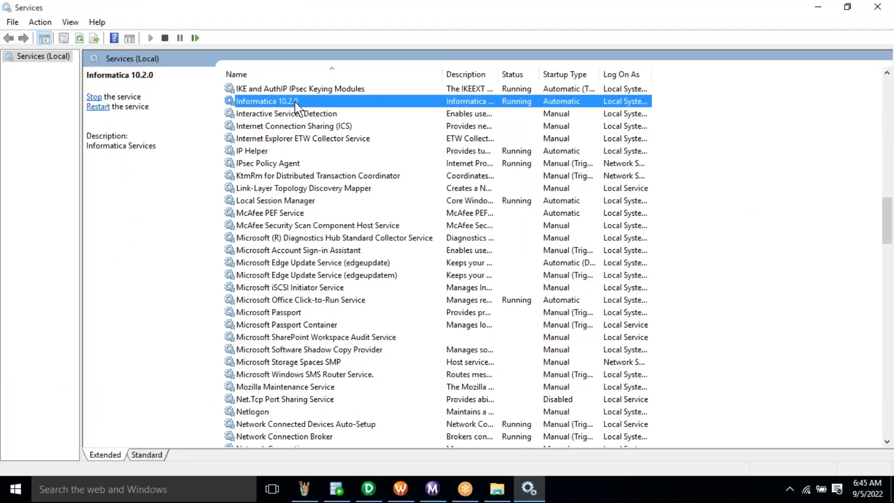
right_click(295, 101)
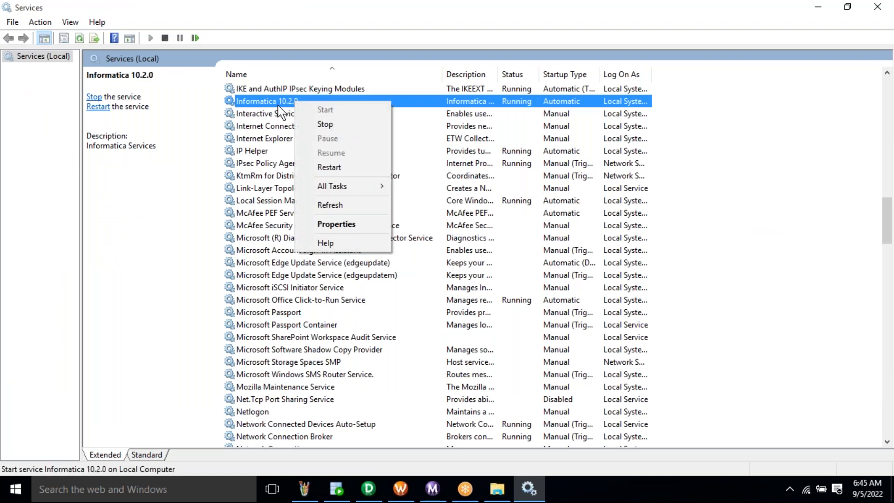
right_click(278, 106)
right_click(278, 106)
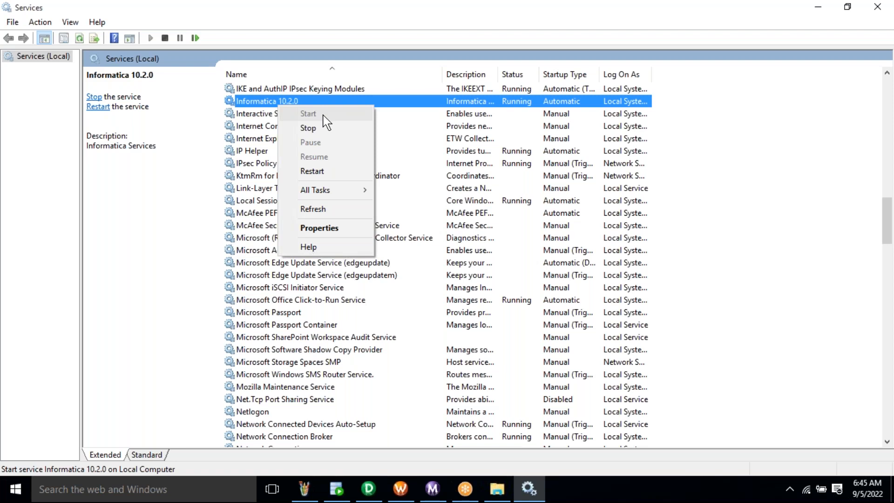
left_click(334, 212)
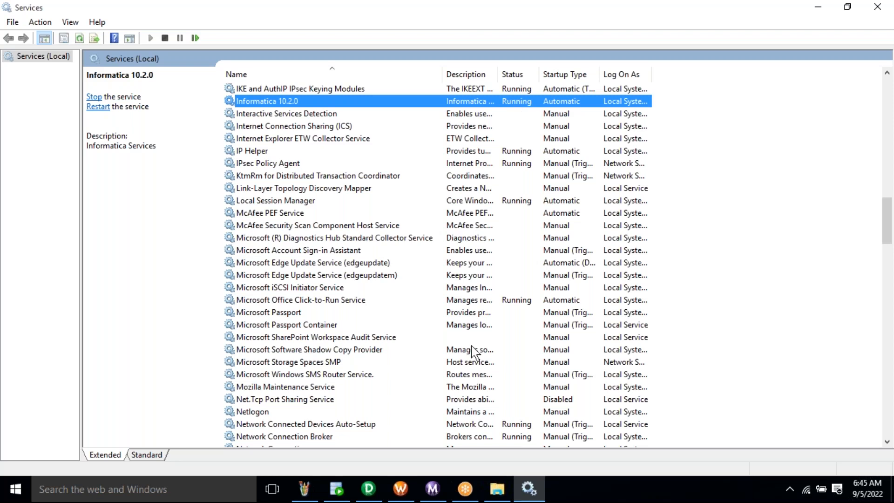
left_click(368, 490)
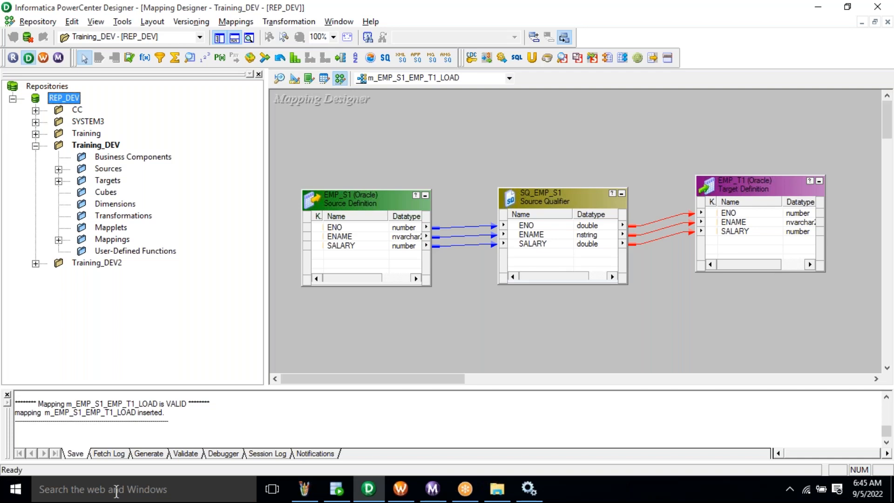
key("alt+Tab")
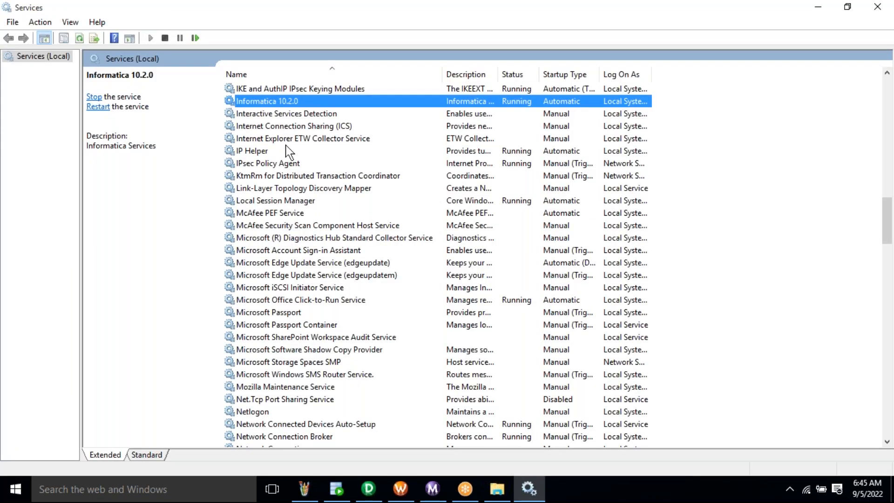
right_click(278, 114)
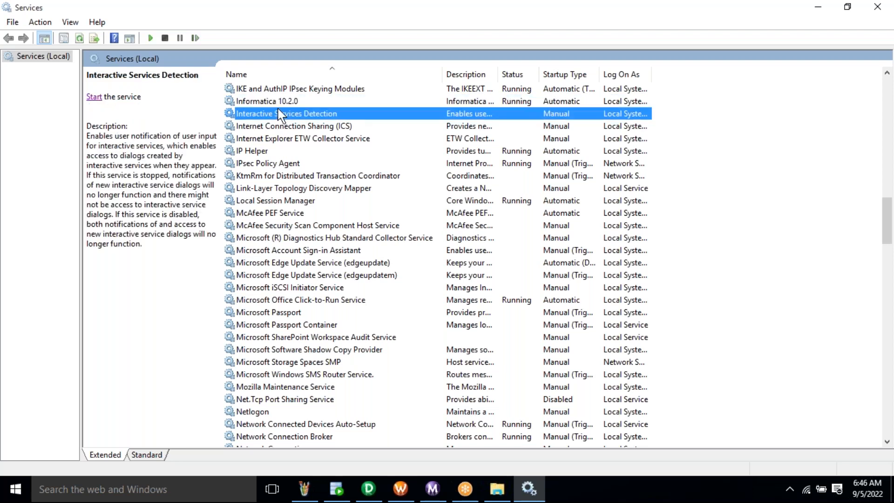
left_click(266, 102)
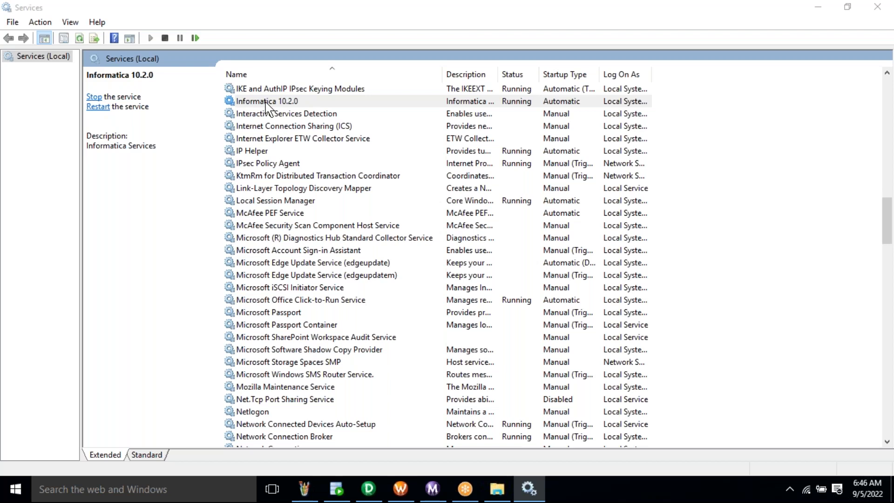
right_click(266, 102)
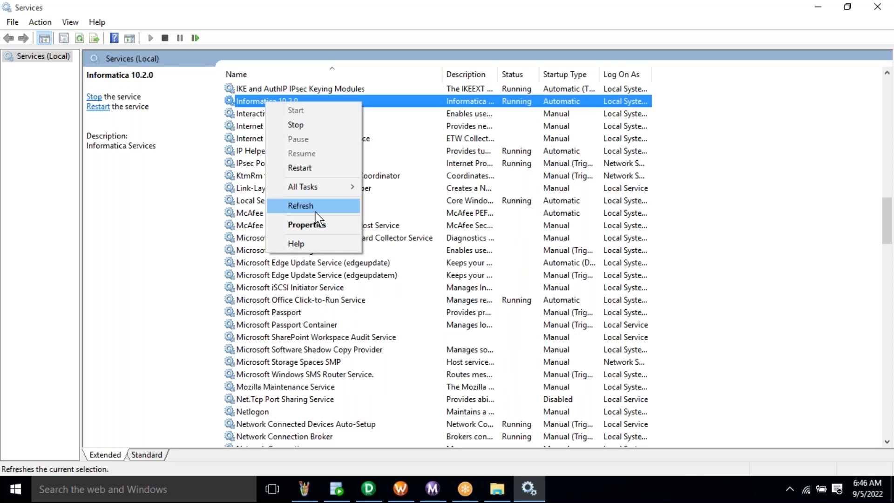
left_click(315, 211)
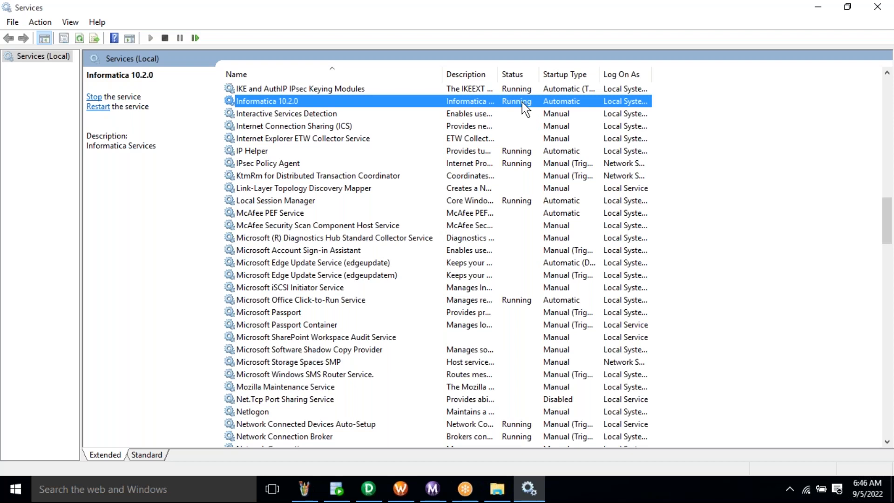
right_click(522, 100)
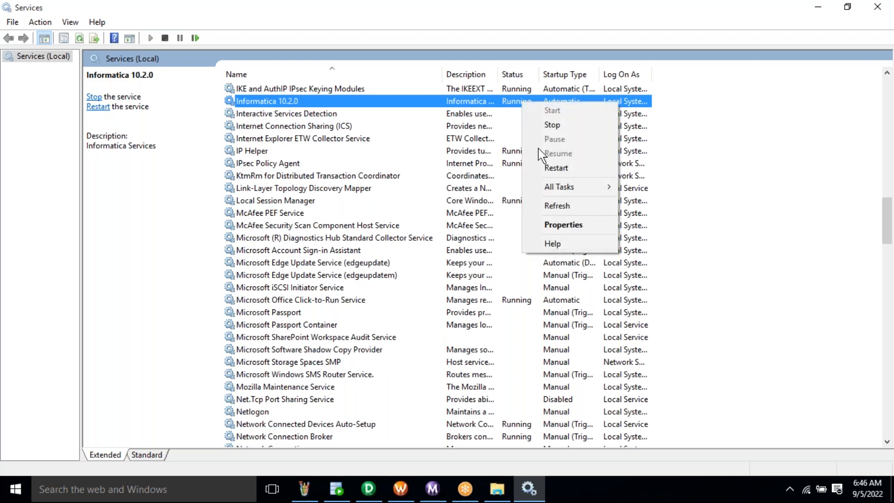
left_click(567, 204)
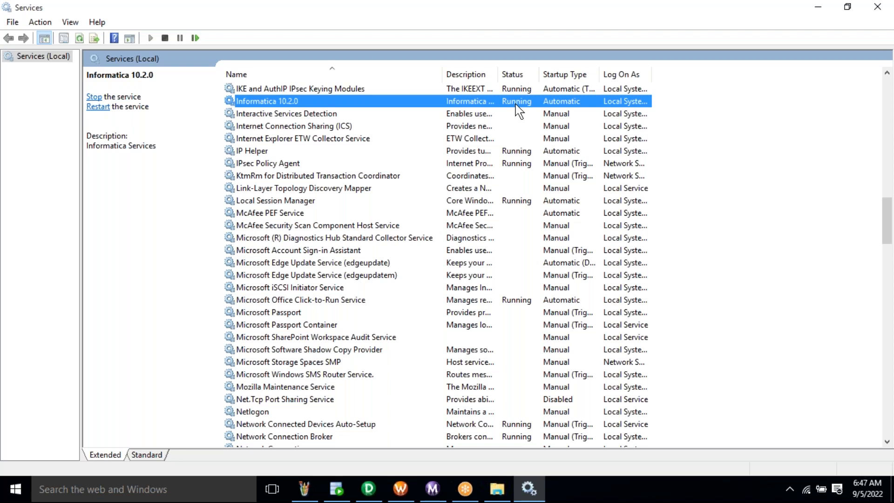
- Confirm OracleServiceXE and OracleXETNSListener are Running, then bring up SQL Developer
key("o")
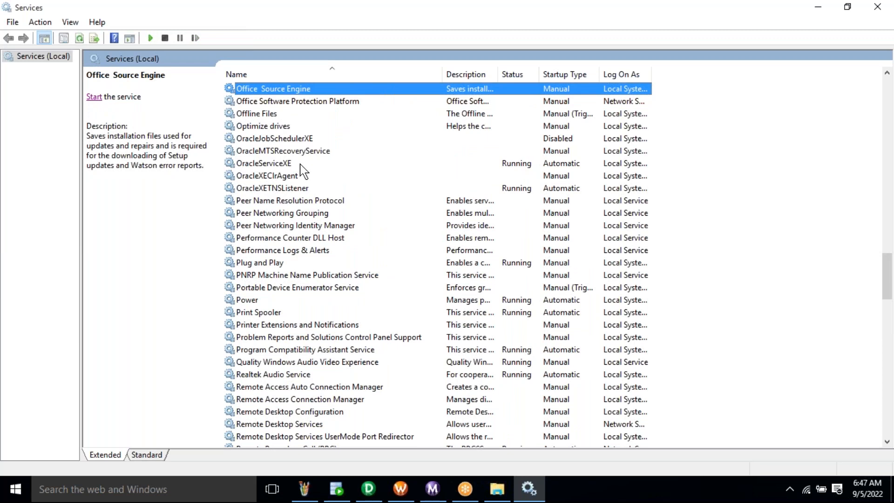
left_click(256, 163)
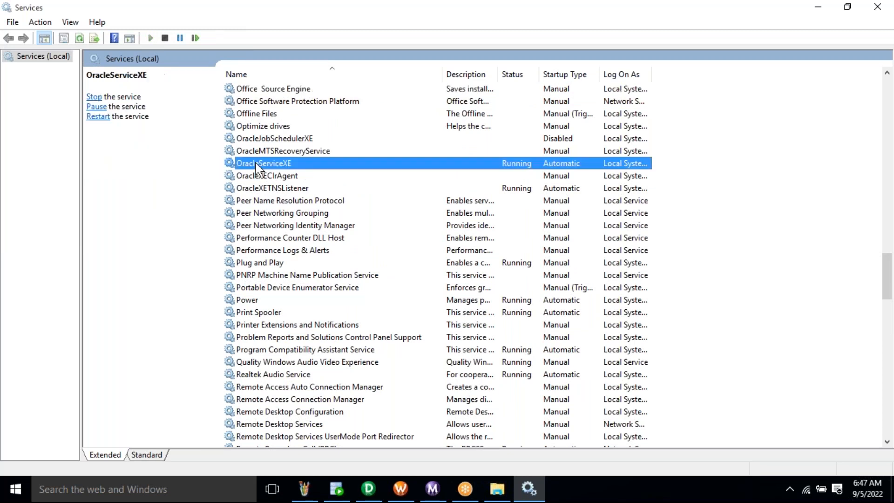
left_click(292, 189)
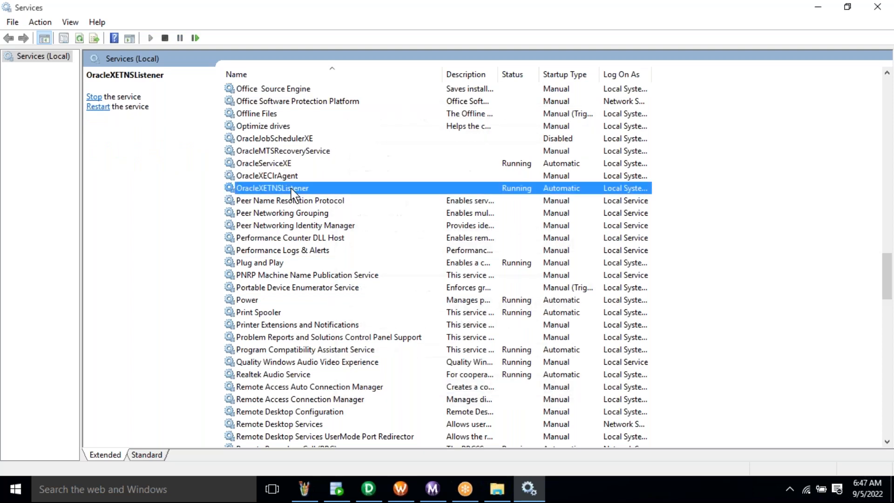
left_click(283, 164)
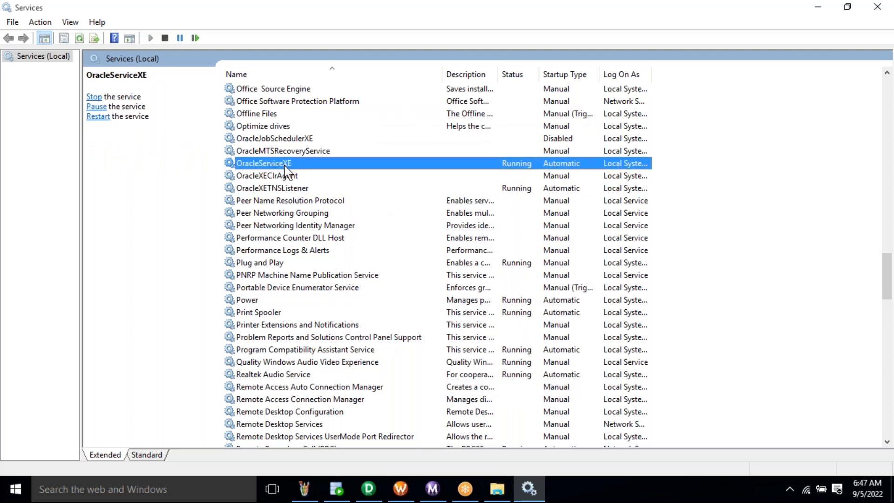
left_click(298, 189)
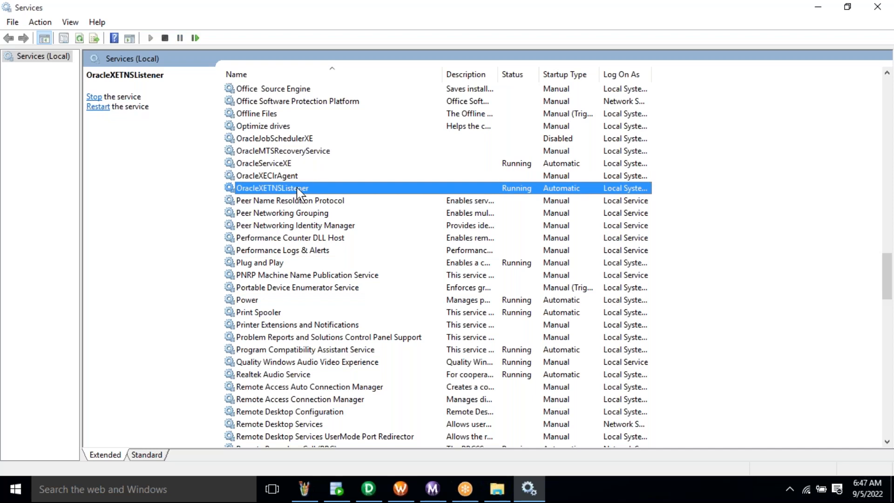
left_click(283, 164)
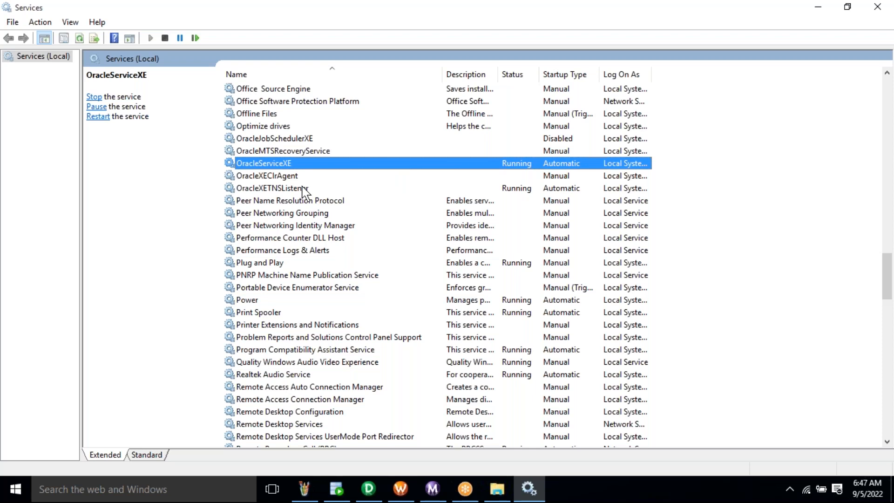
left_click(343, 495)
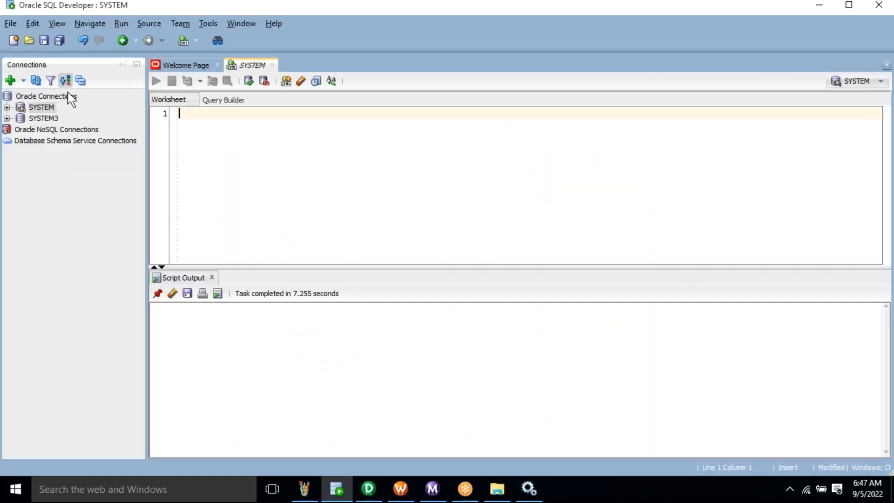
- Select the SYSTEM connection, then return to Services to check OracleXETNSListener
left_click(37, 109)
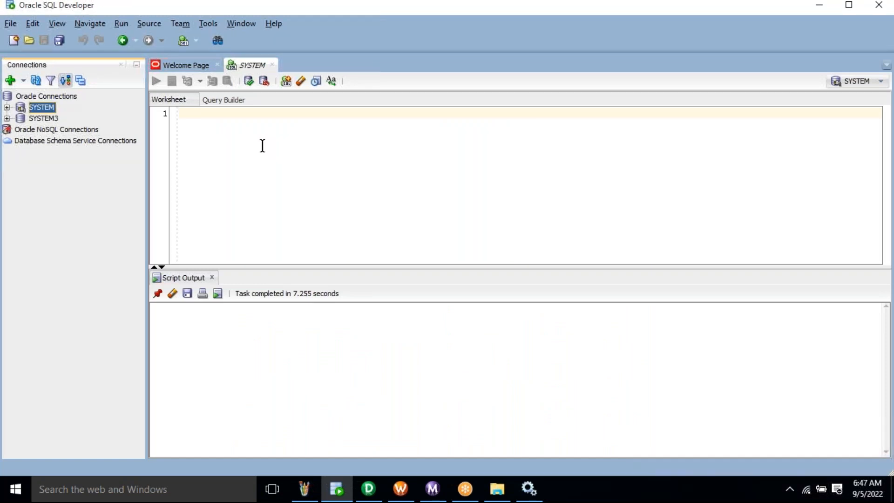
key("alt+Tab")
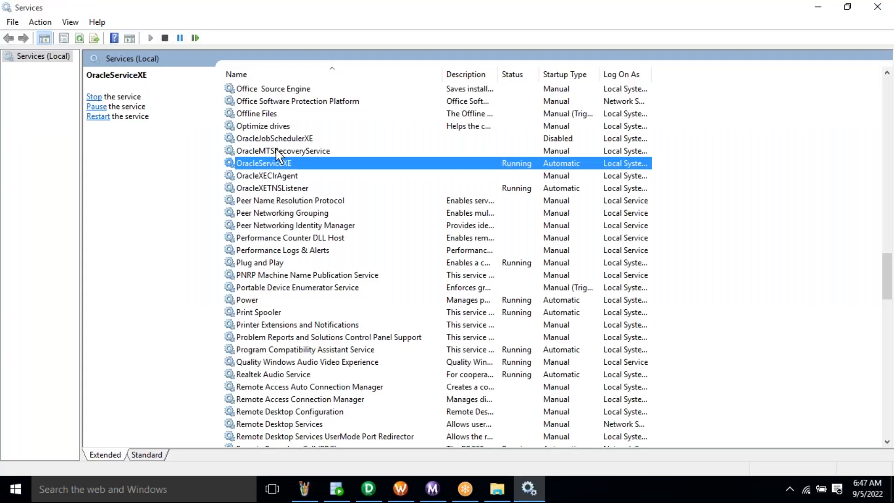
left_click(278, 187)
key("alt+Tab")
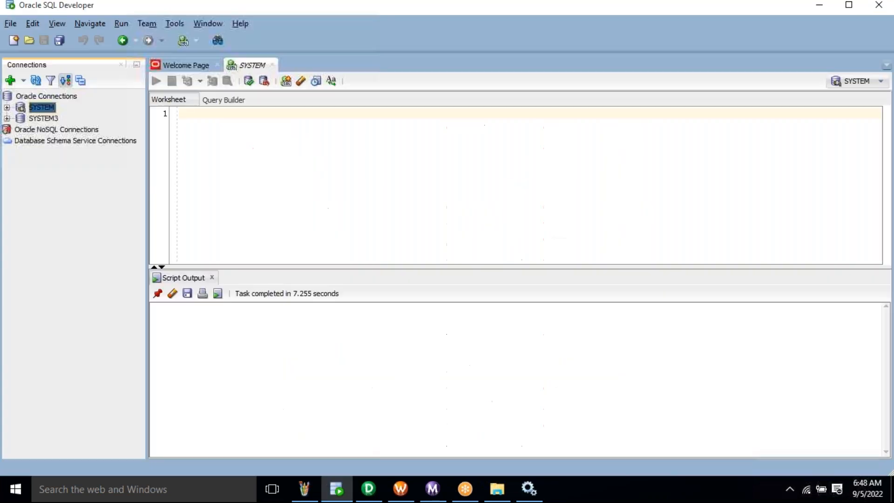
key("alt+Tab")
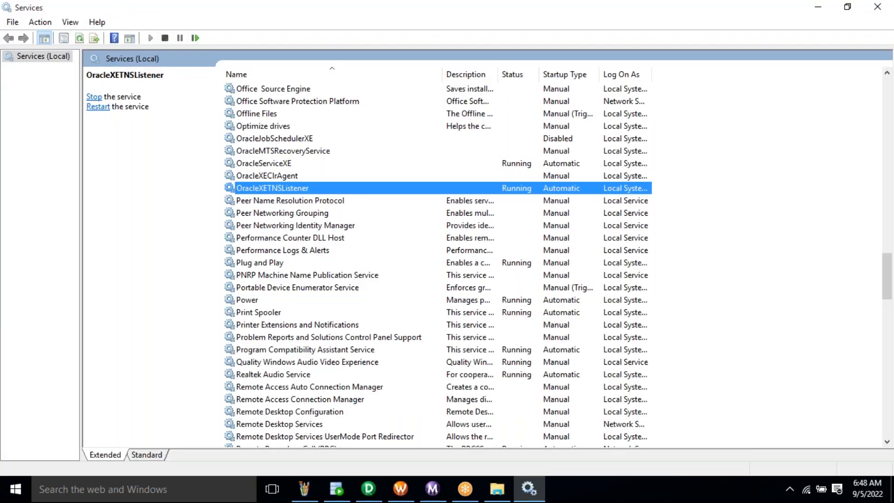
- Recheck OracleServiceXE and OracleXETNSListener, then jump the list to Informatica 10.2.0
left_click(291, 164)
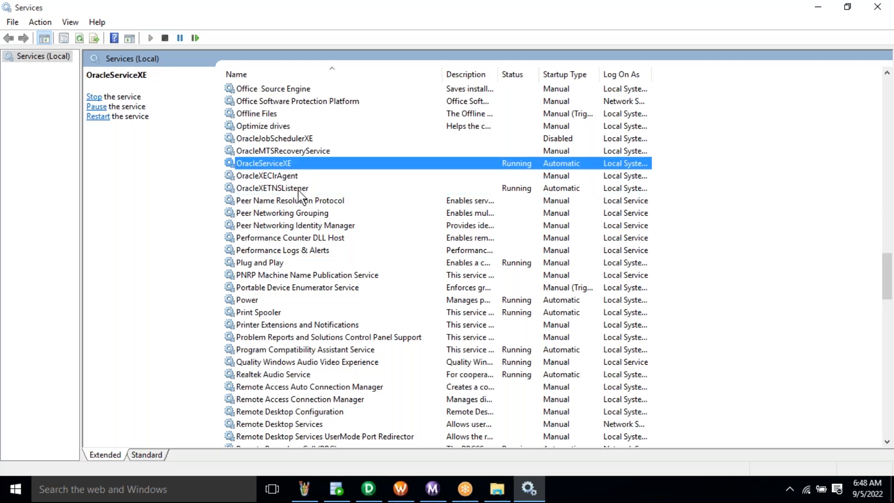
left_click(298, 188)
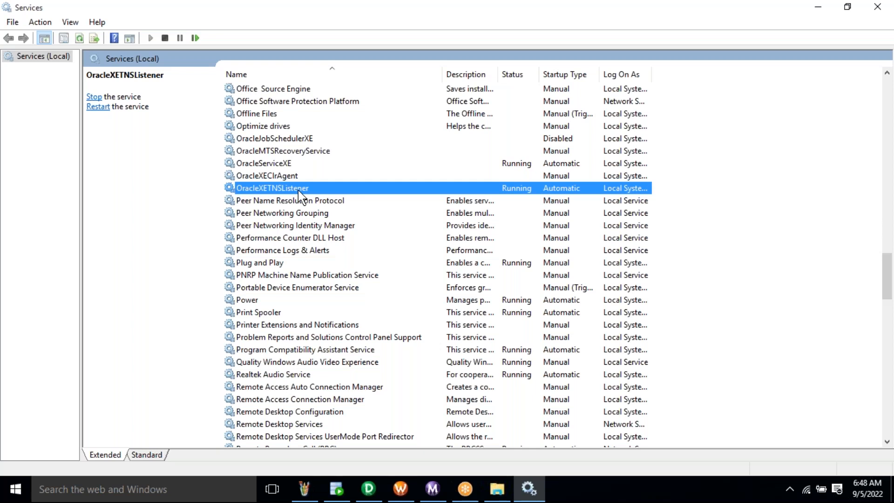
left_click(288, 164)
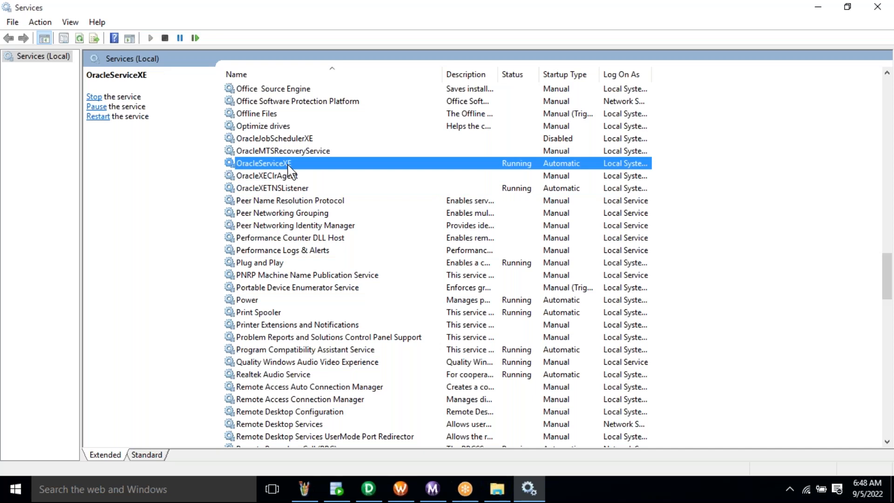
left_click(296, 189)
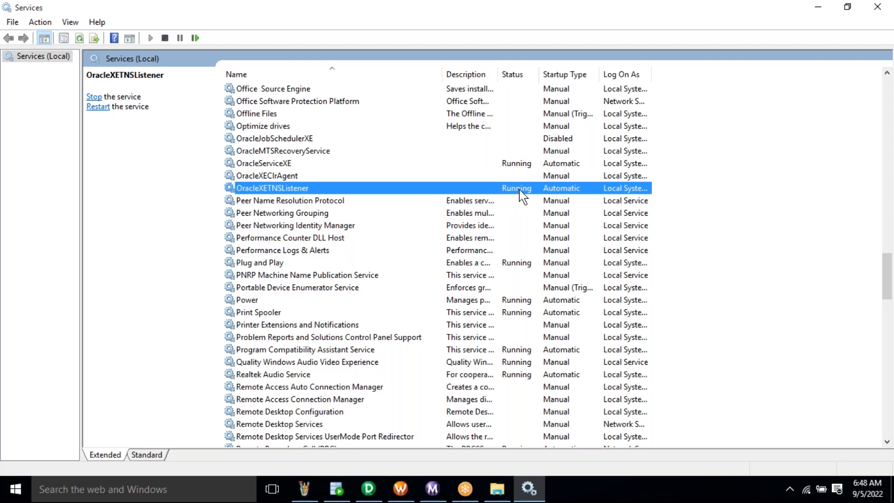
right_click(263, 192)
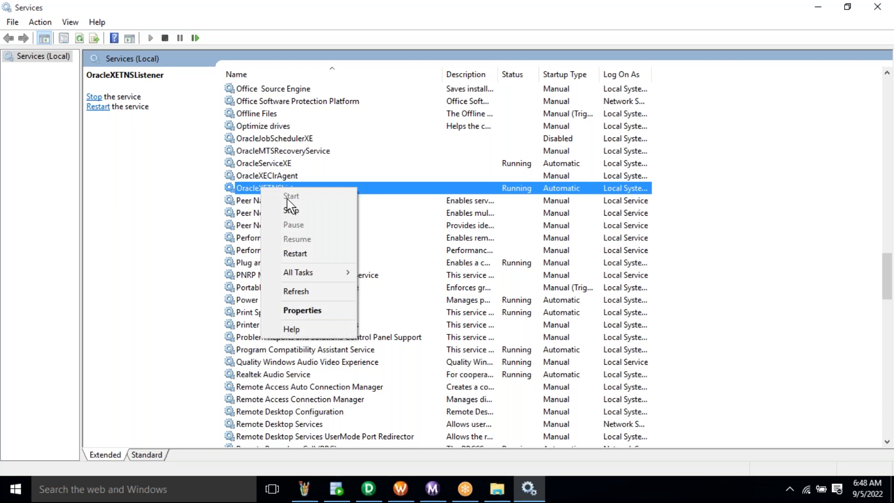
left_click(142, 222)
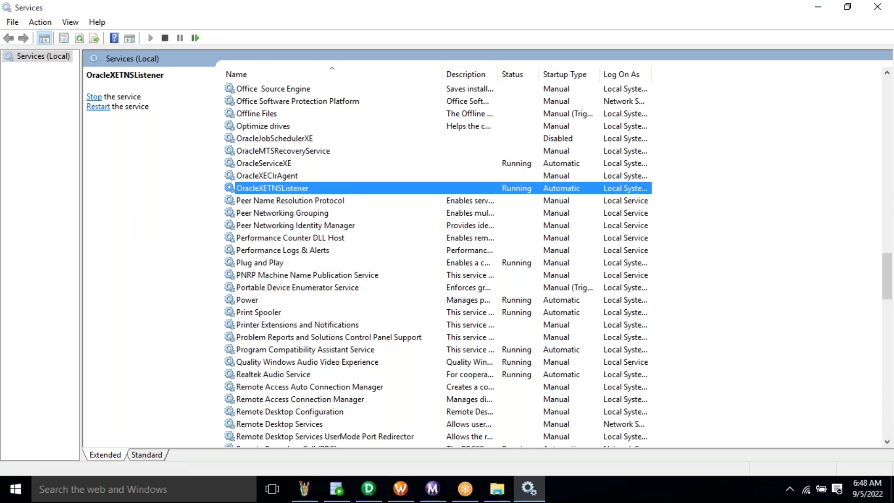
left_click(295, 165)
left_click(296, 187)
key("i")
left_click(261, 104)
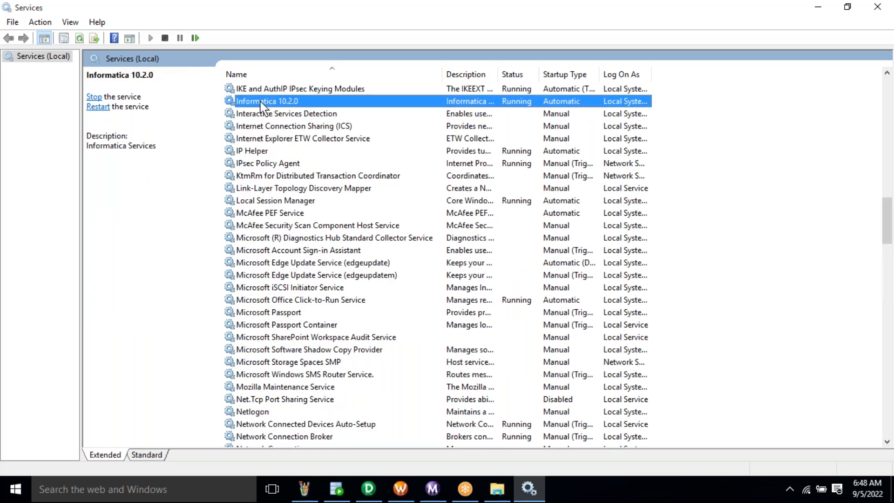
right_click(260, 102)
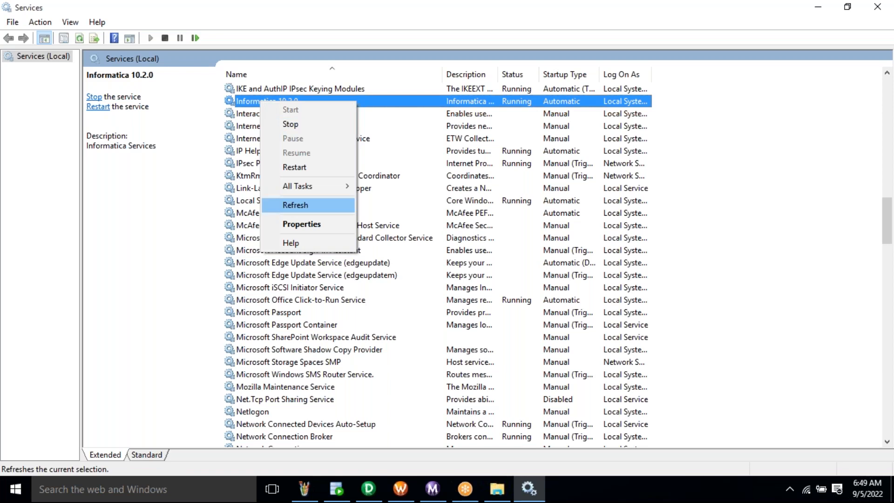
left_click(295, 205)
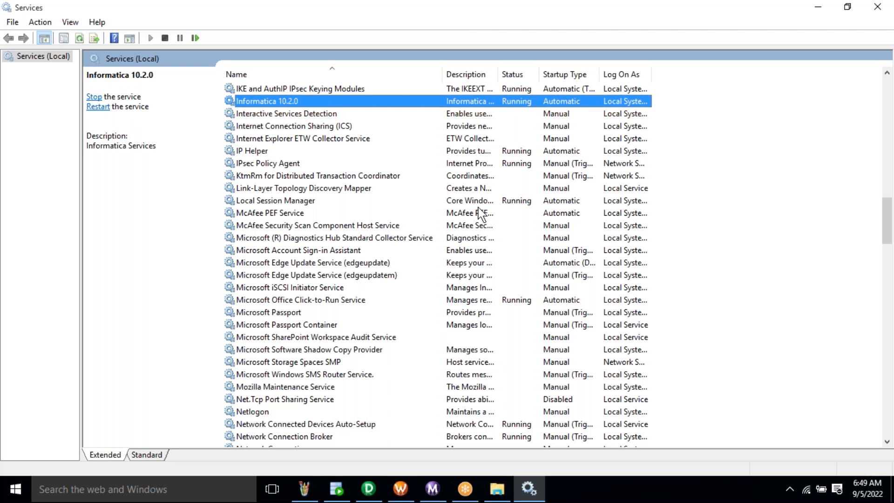
left_click(370, 489)
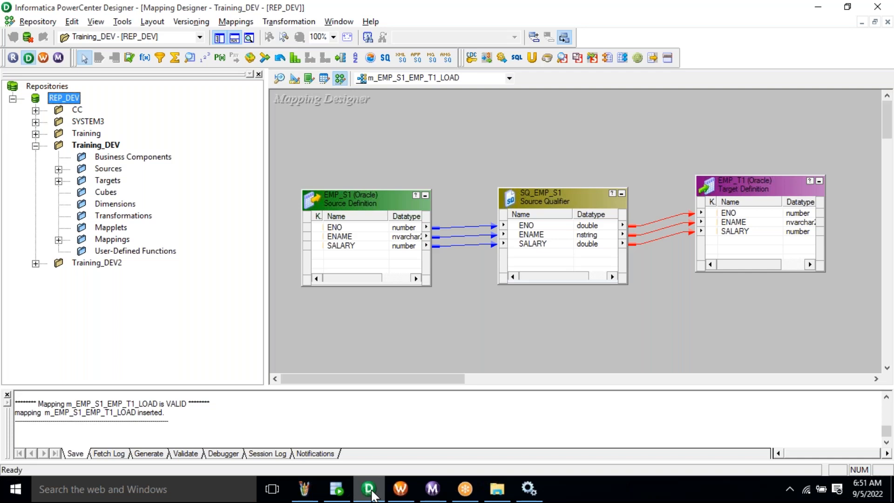
- Bring up the File Explorer window showing the Desktop\Inst\Training folder
mouse_move(401, 489)
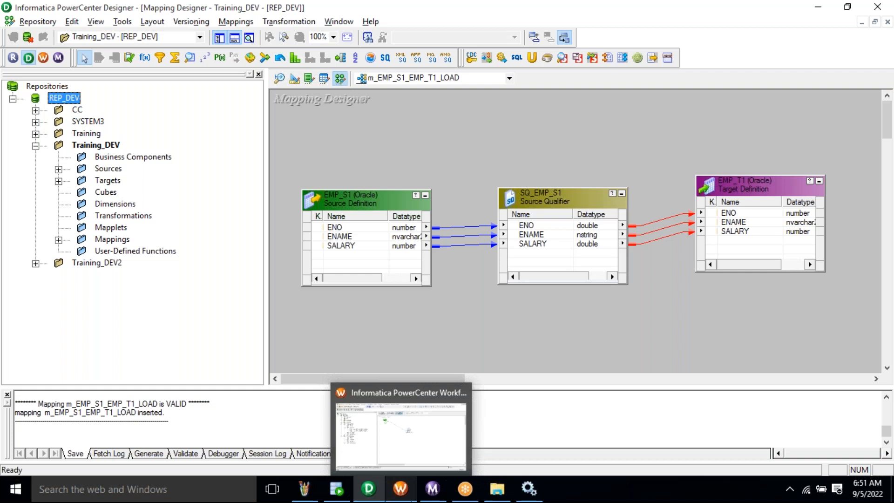
mouse_move(432, 489)
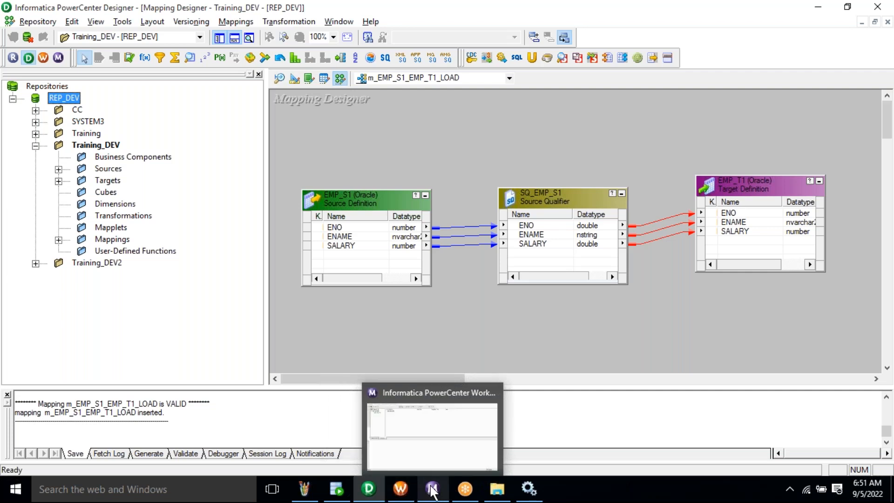
mouse_move(506, 488)
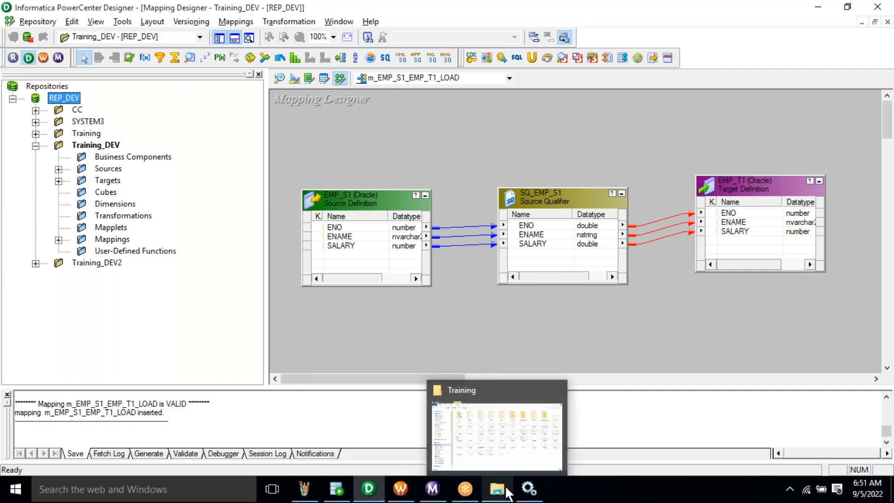
left_click(506, 493)
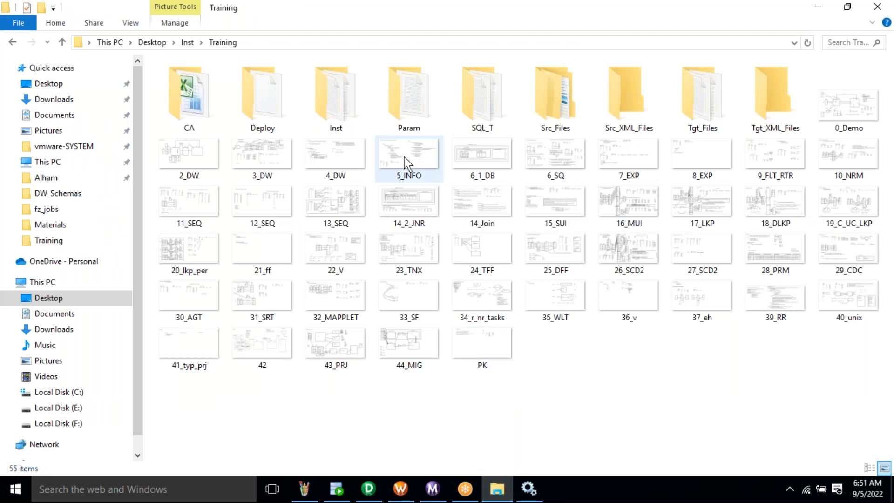
left_click(405, 163)
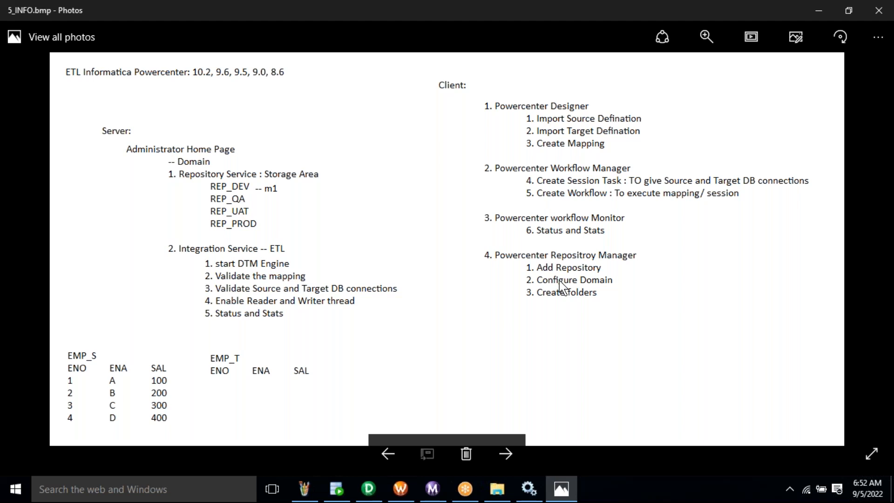
key("alt+F4")
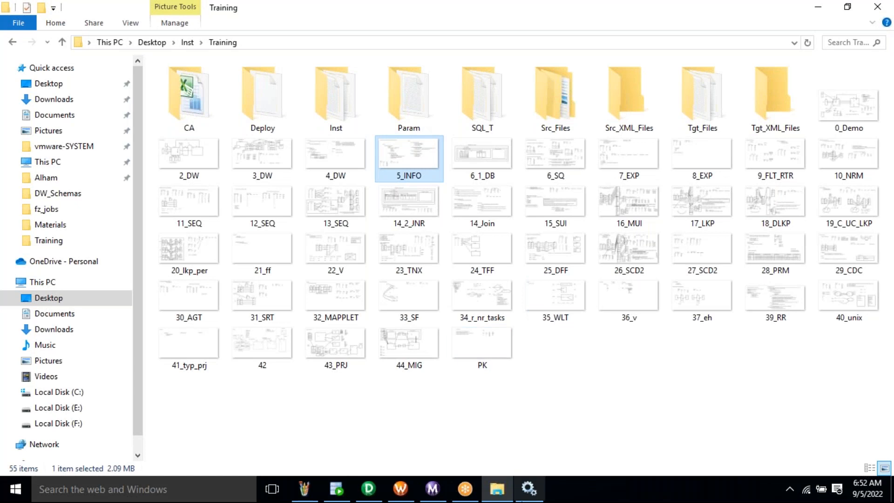
left_click(528, 489)
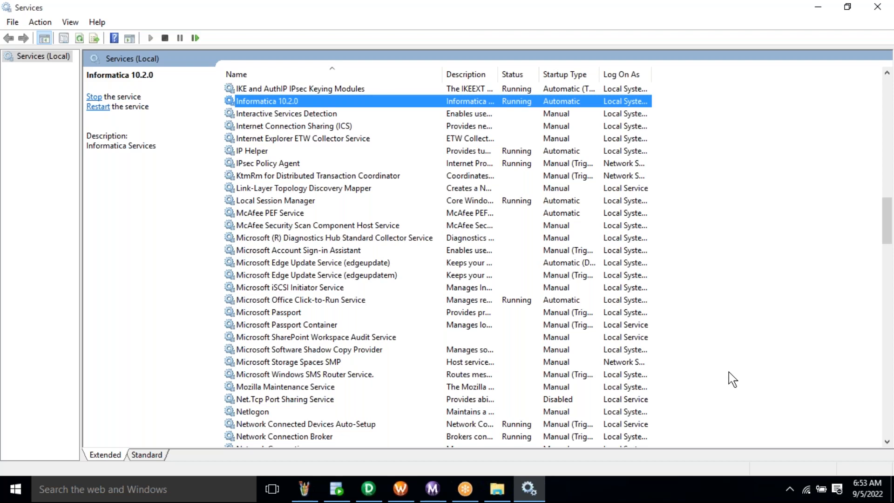
- Close the service properties and Services window, returning to the m_EMP_S1_EMP_T1_LOAD mapping
key("alt+F4")
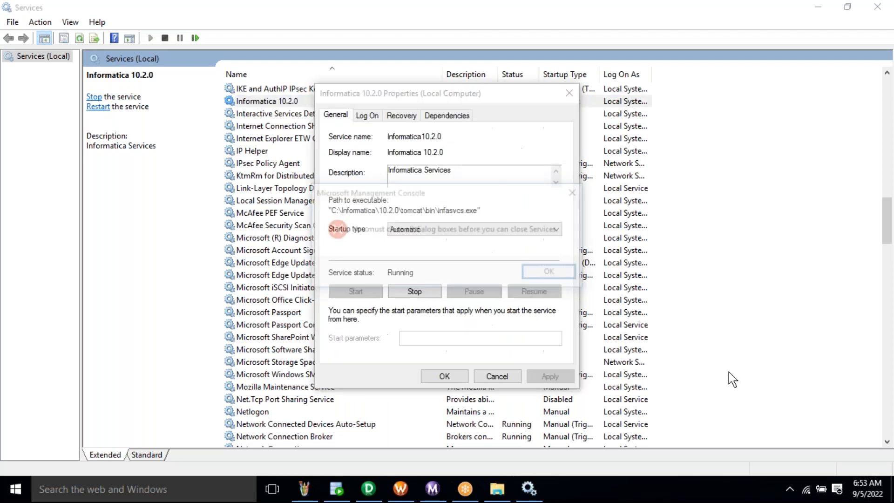
key("Return")
key("alt+F4")
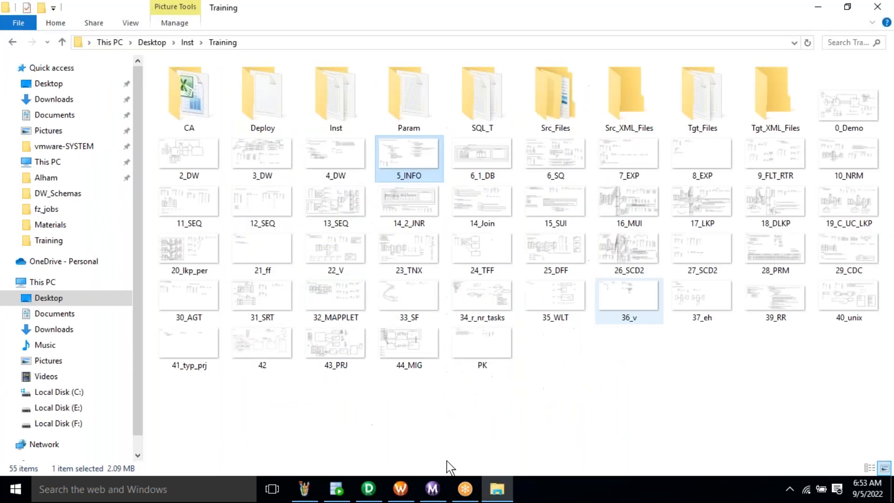
left_click(370, 490)
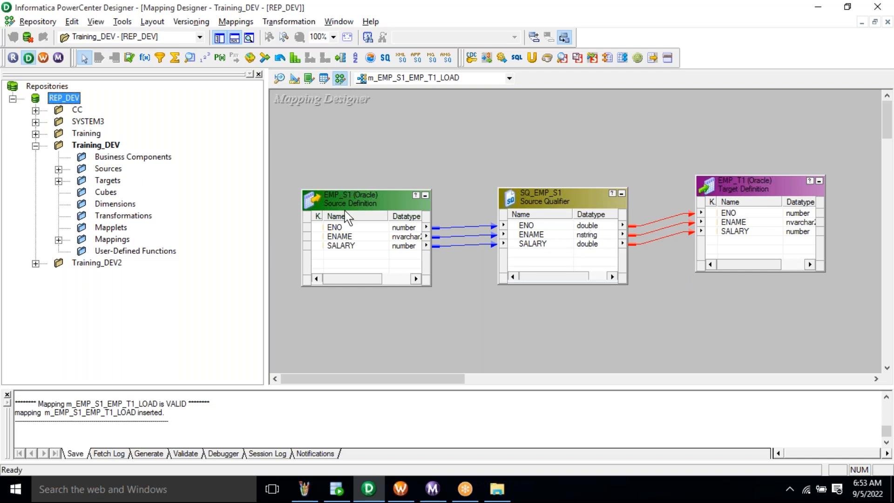
- Select the EMP_T1 target, then bring SQL Developer's empty SYSTEM worksheet to the front
left_click(752, 198)
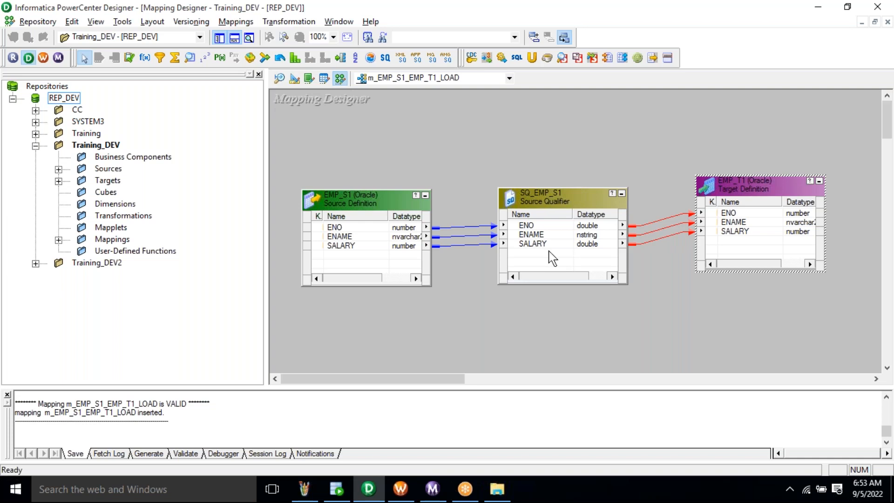
left_click(336, 489)
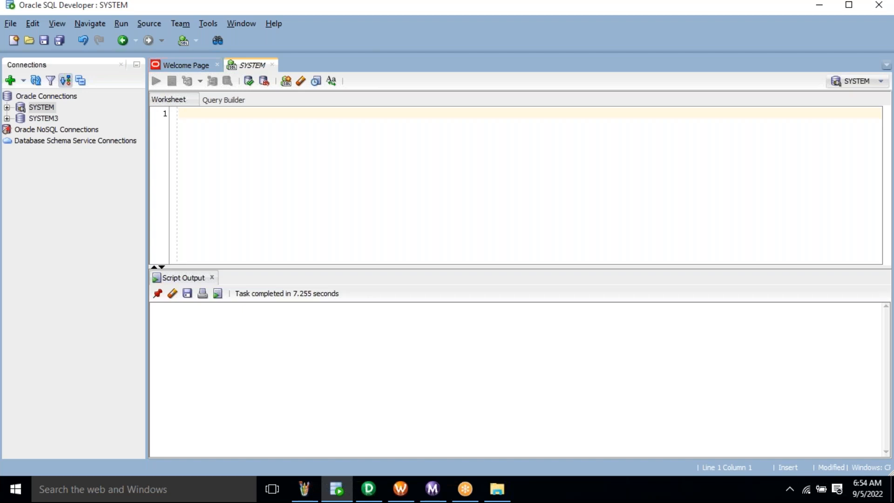
- Enter the query SELECT * FROM EMP_SQ_S1 in the SYSTEM worksheet
type("SEL")
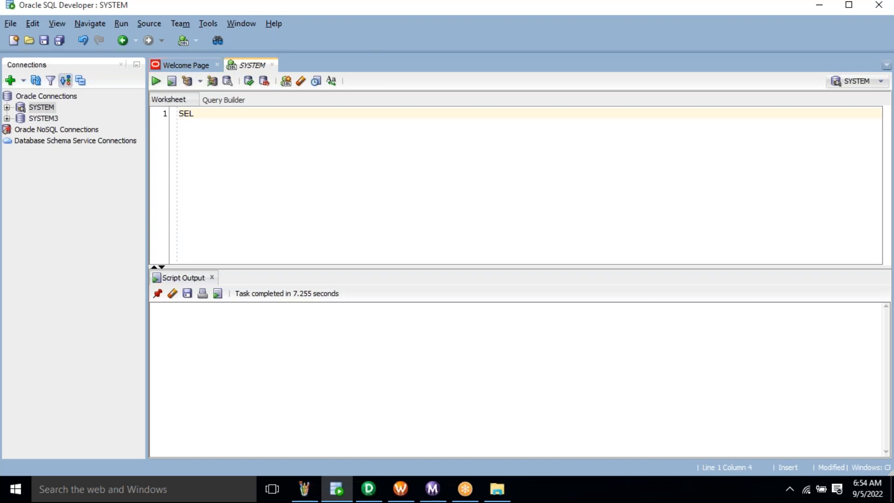
type("ECT * ")
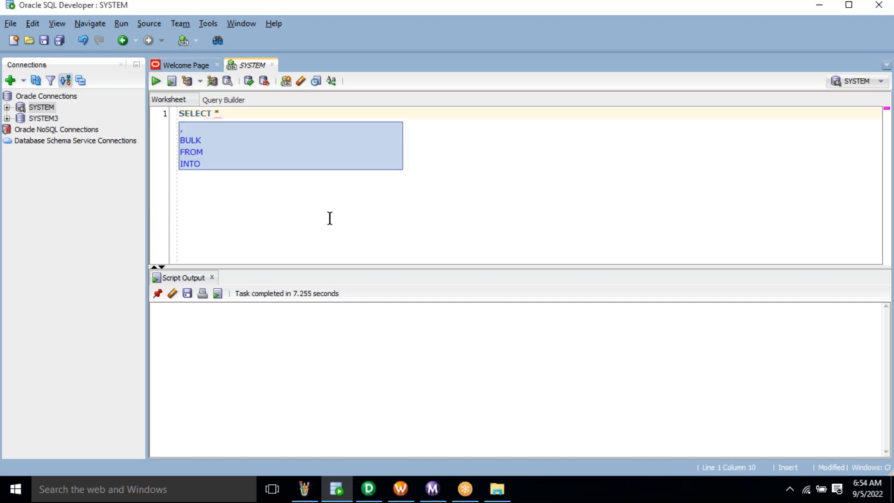
type("FROM EMP")
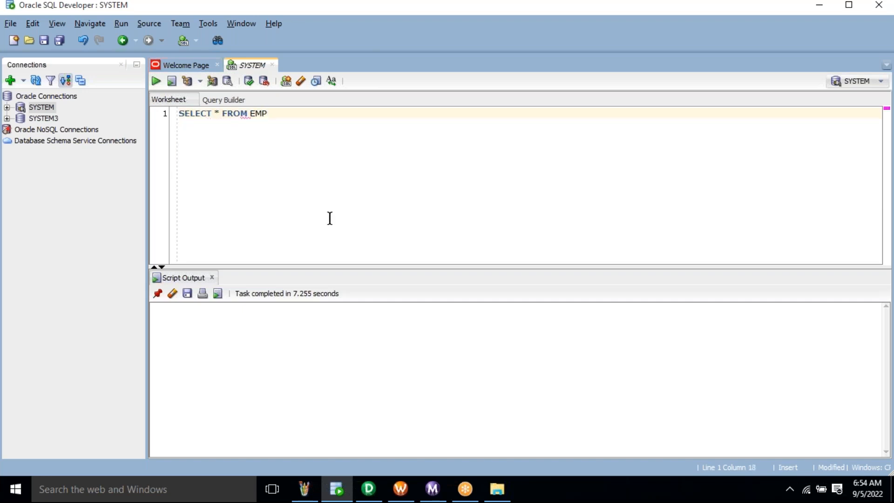
type("_SQ_S1;")
double_click(278, 115)
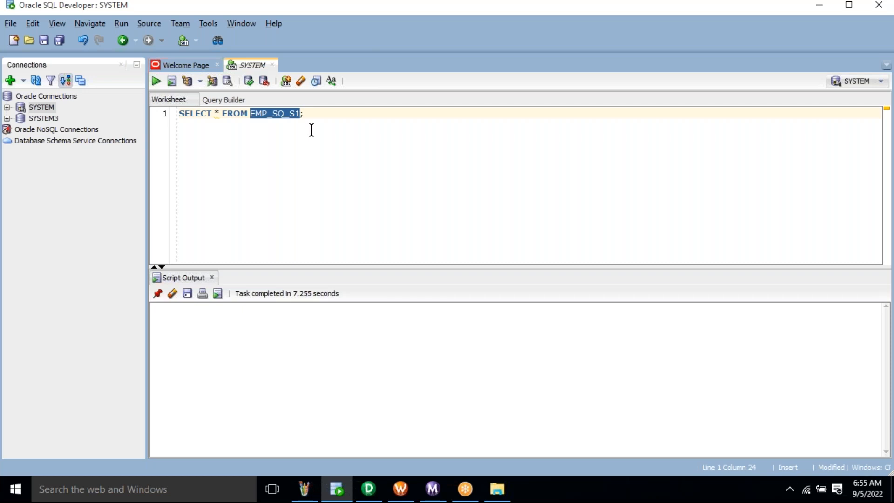
left_click(323, 116)
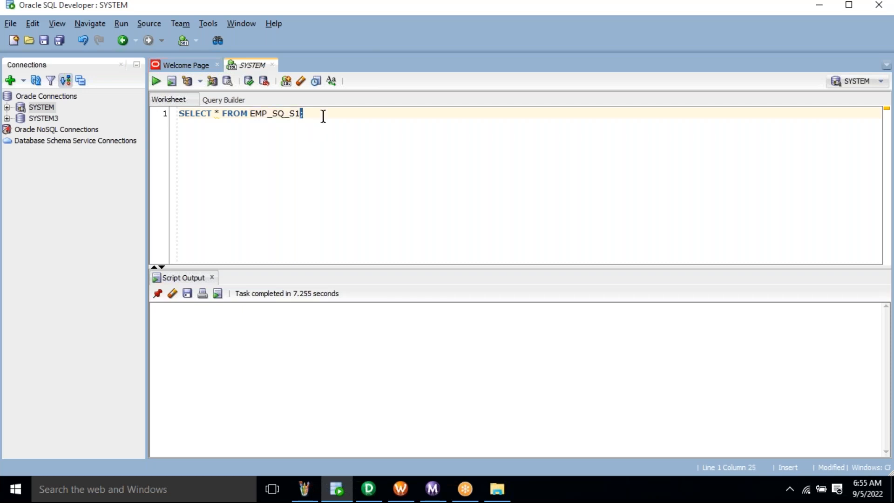
- Run the EMP_SQ_S1 query and highlight ALI in row 1 and its duplicate in row 4
key("ctrl+Return")
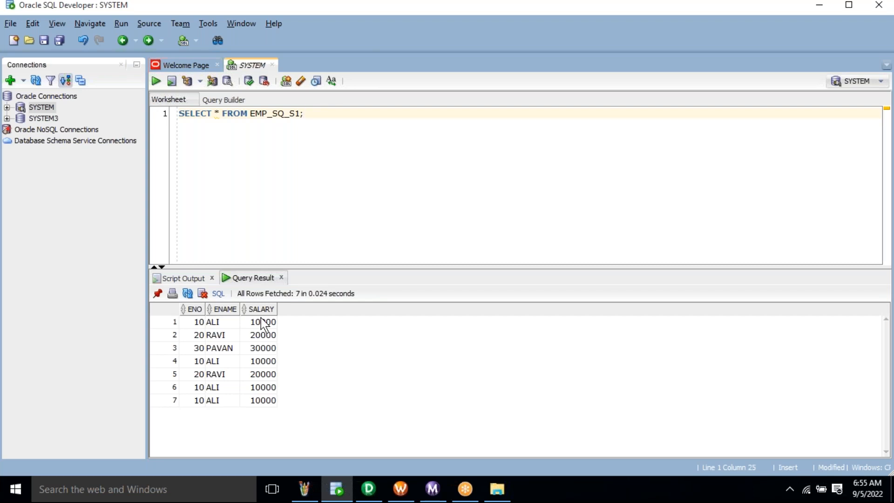
left_click_drag(187, 319, 261, 408)
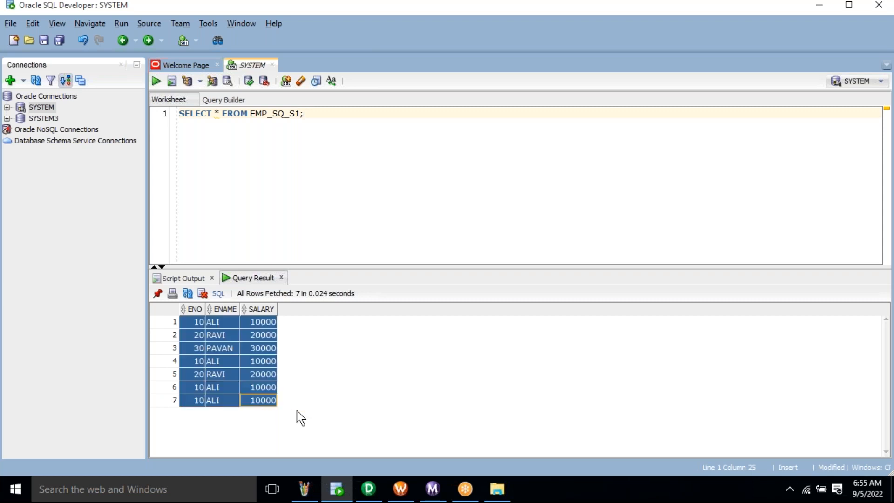
left_click(222, 372)
left_click_drag(199, 322, 269, 367)
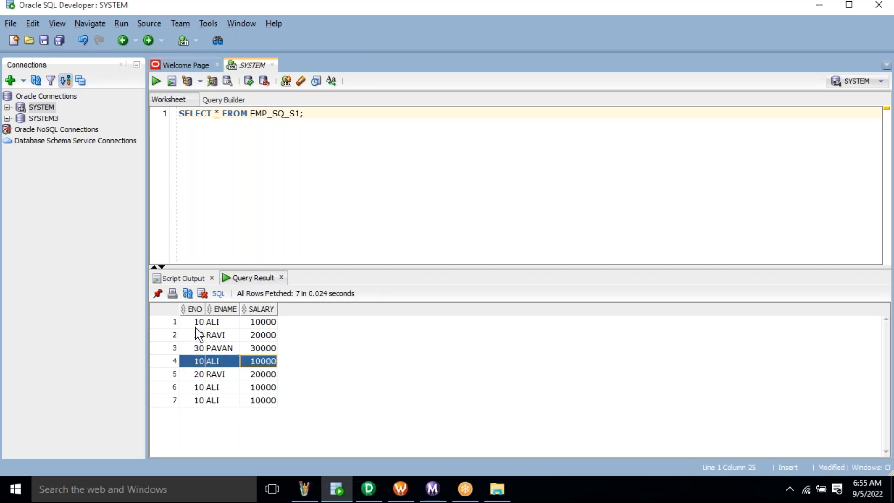
left_click_drag(198, 322, 275, 327)
left_click_drag(198, 362, 278, 367)
- Point out RAVI in row 2, its duplicate in row 5, and duplicate rows 4 to 7
left_click(200, 335)
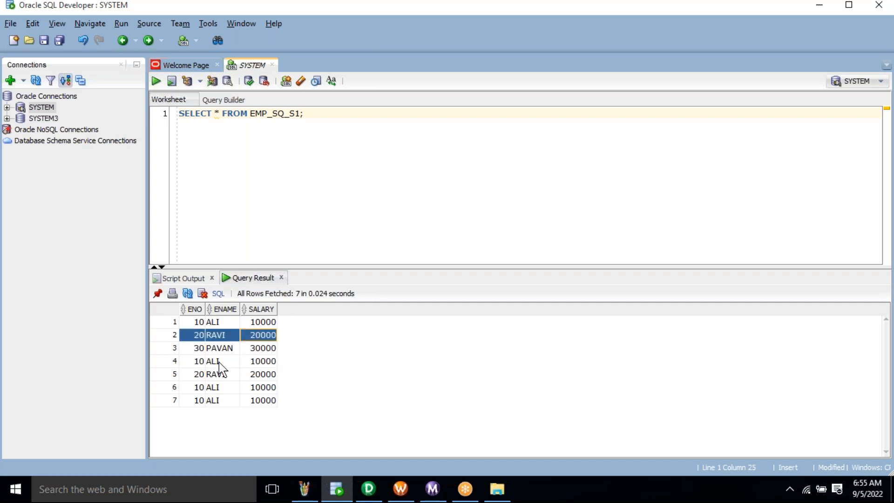
left_click_drag(201, 375, 269, 377)
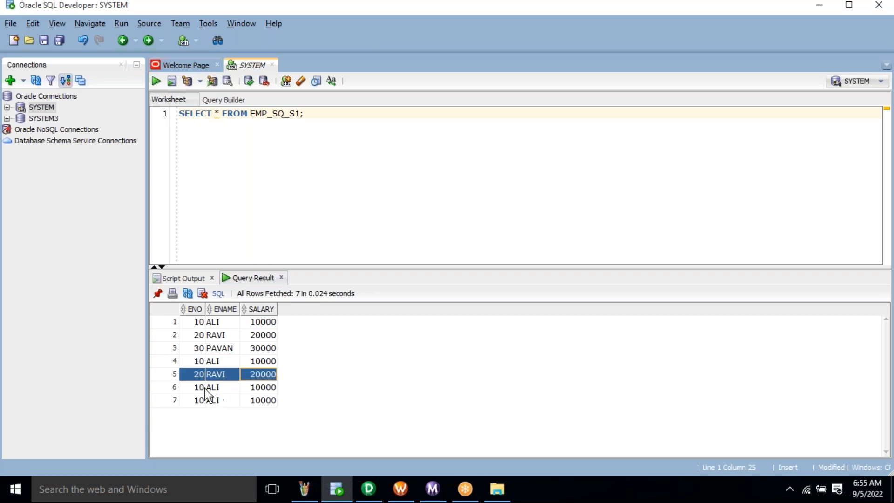
left_click_drag(218, 390, 279, 401)
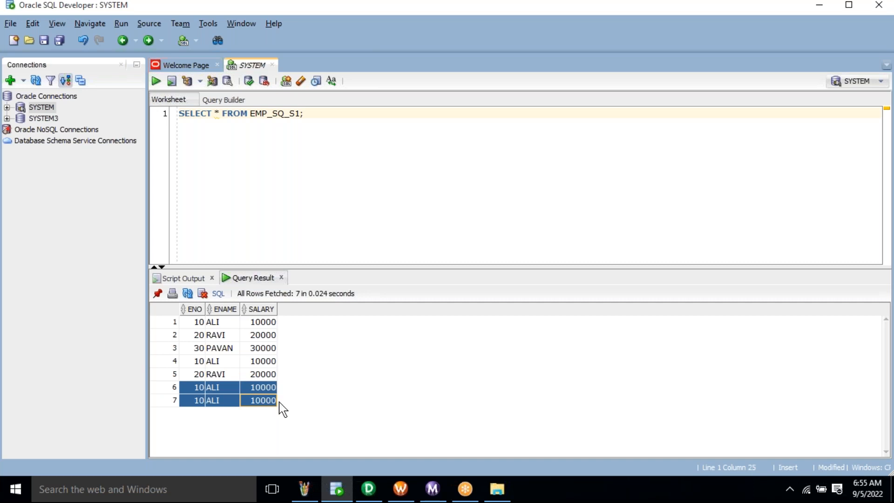
left_click(246, 399)
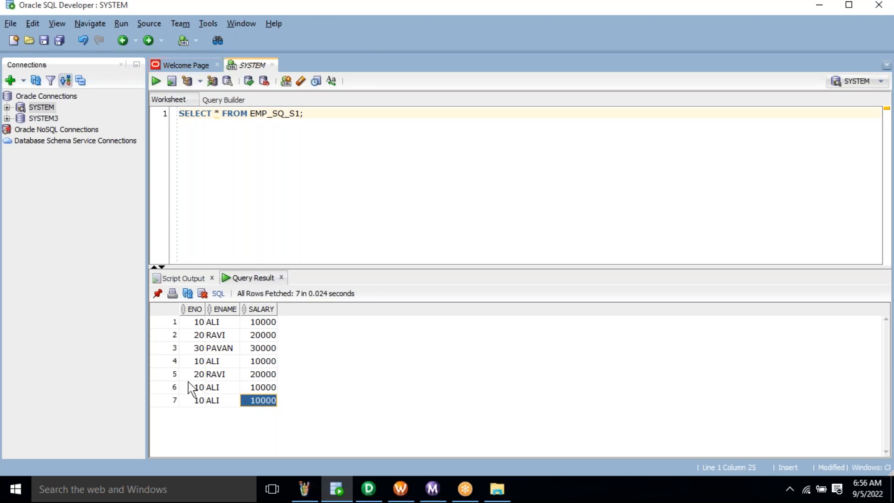
left_click(191, 387)
left_click(200, 365)
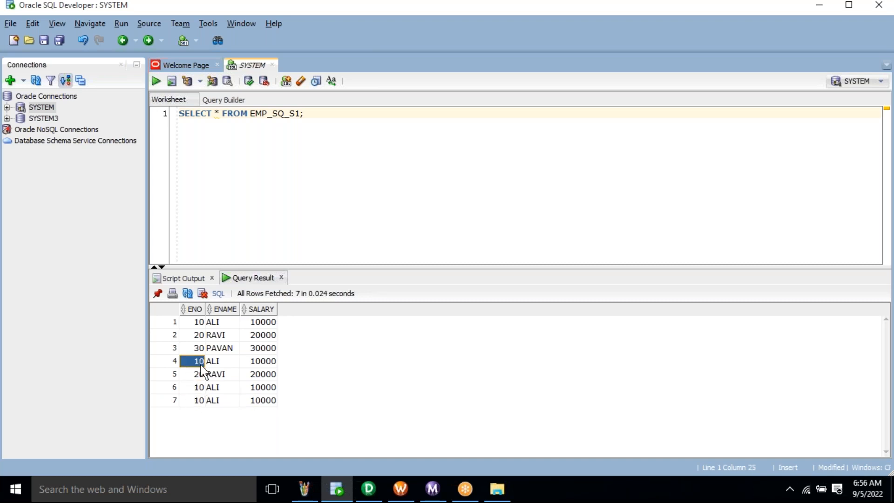
left_click_drag(202, 366, 259, 404)
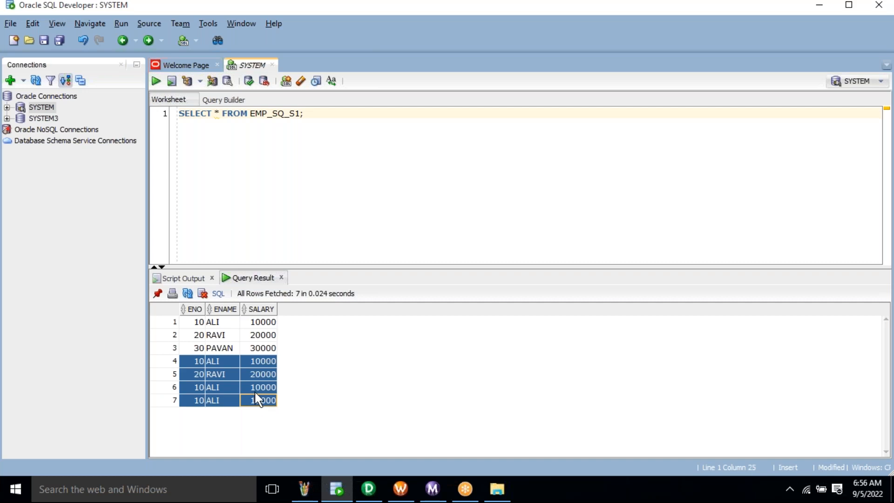
left_click(219, 336)
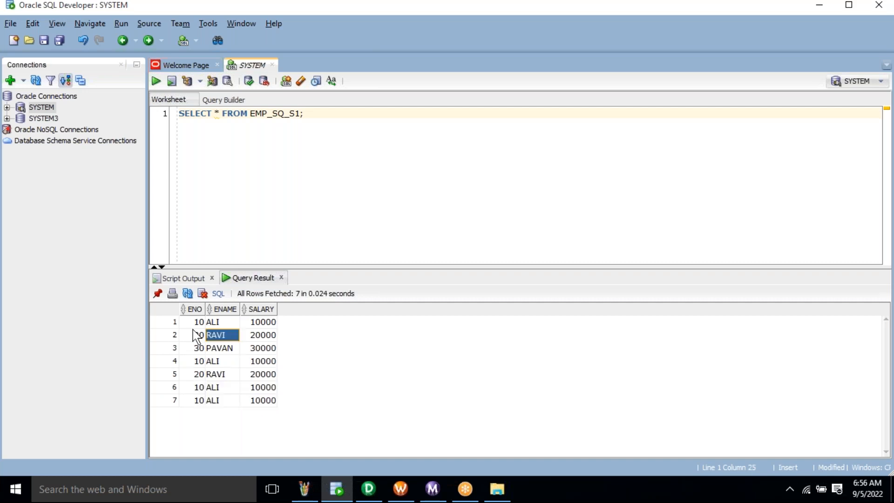
- Select the whole result grid, then re-mark duplicates 4 to 7 and ALI rows 1 and 4
key("ctrl+a")
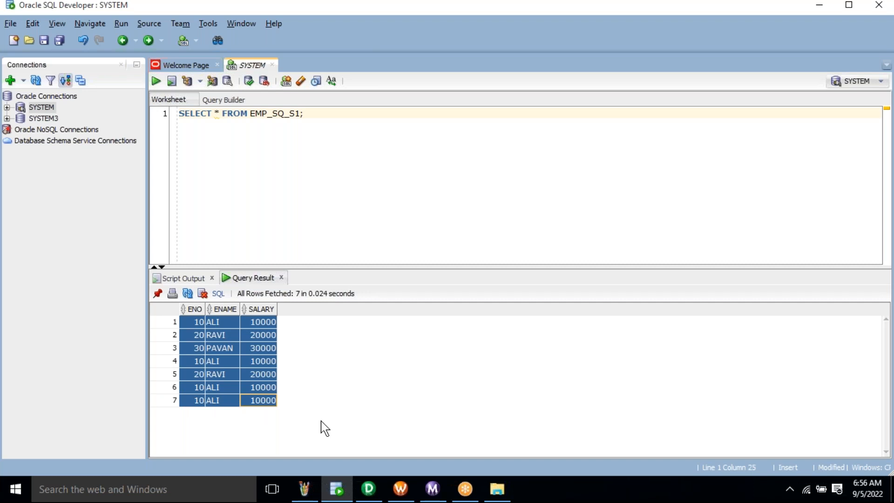
left_click(633, 18)
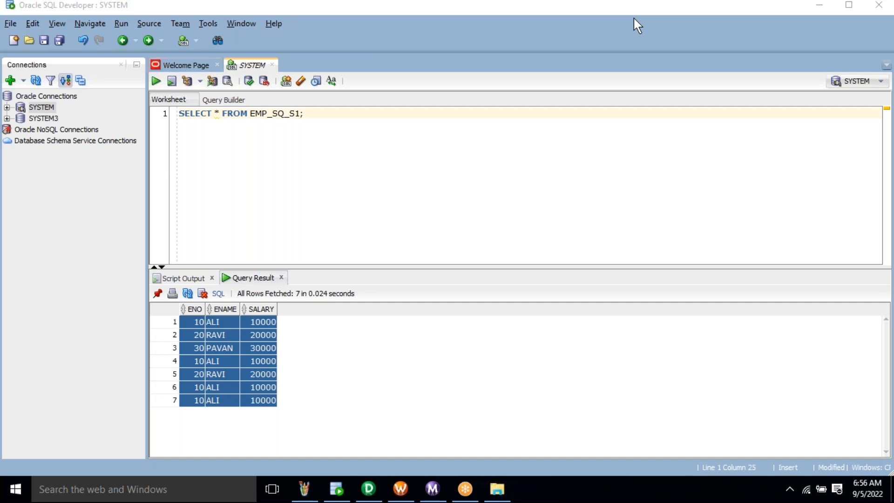
left_click(263, 401)
left_click_drag(201, 365, 263, 404)
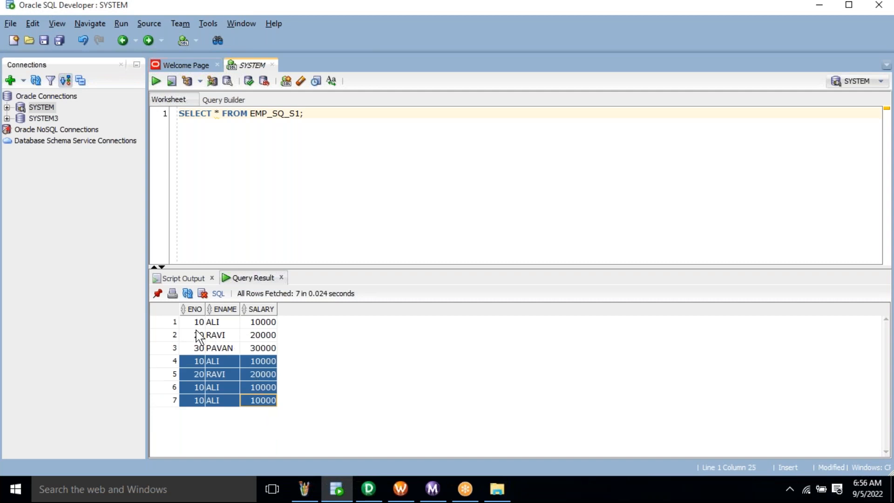
left_click_drag(190, 324, 265, 331)
left_click_drag(191, 365, 259, 367)
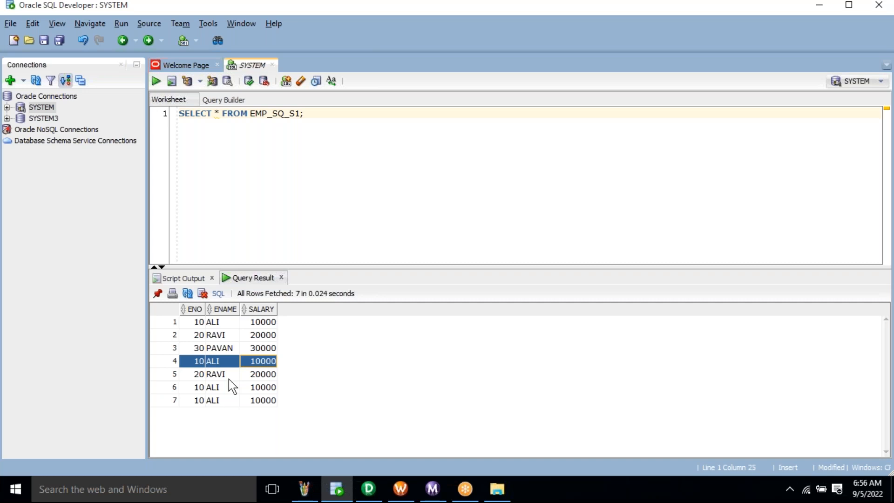
- Highlight the original RAVI row 2 against its duplicate in row 5
left_click(191, 387)
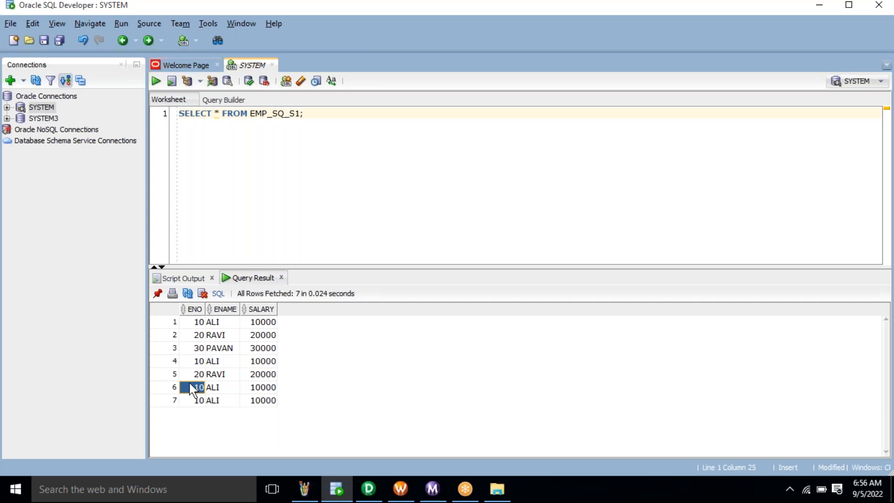
left_click(190, 378)
left_click_drag(197, 338, 259, 344)
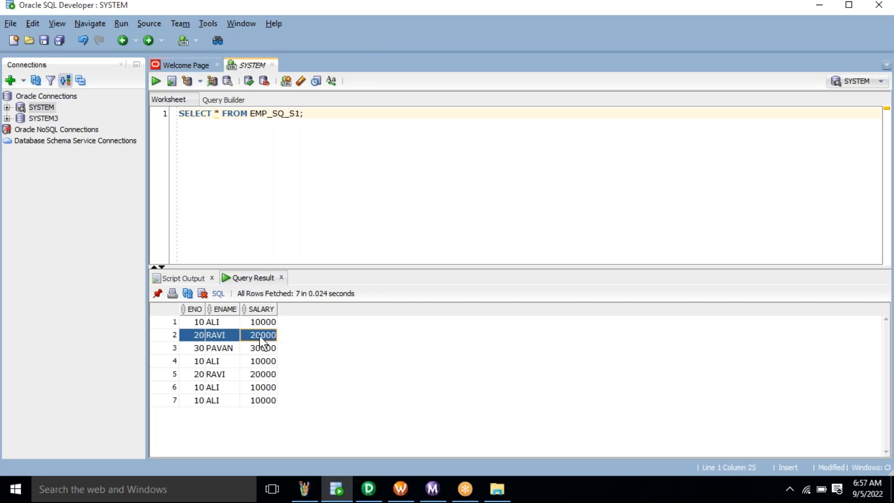
left_click(201, 375)
left_click_drag(208, 384, 259, 387)
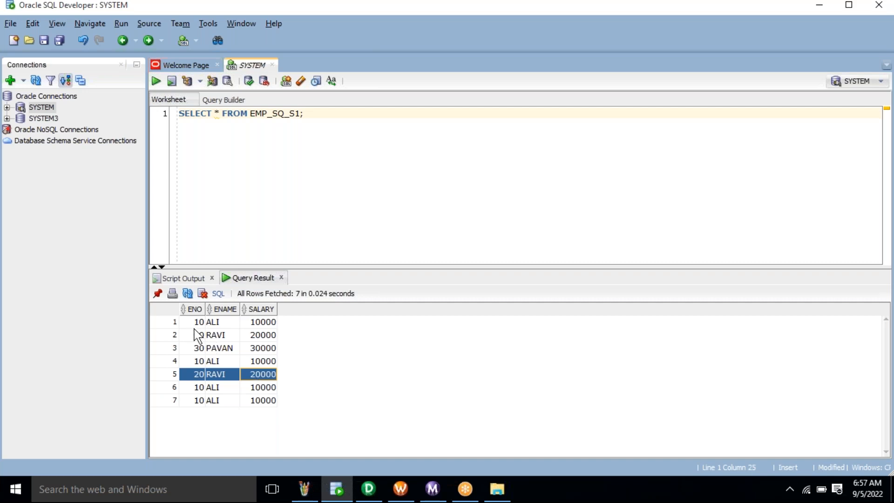
left_click(223, 322)
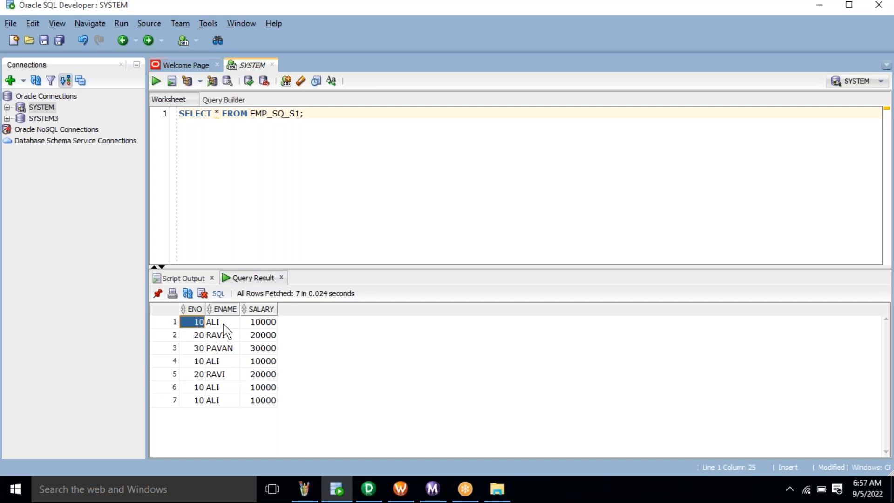
left_click(196, 388)
left_click_drag(231, 387, 263, 388)
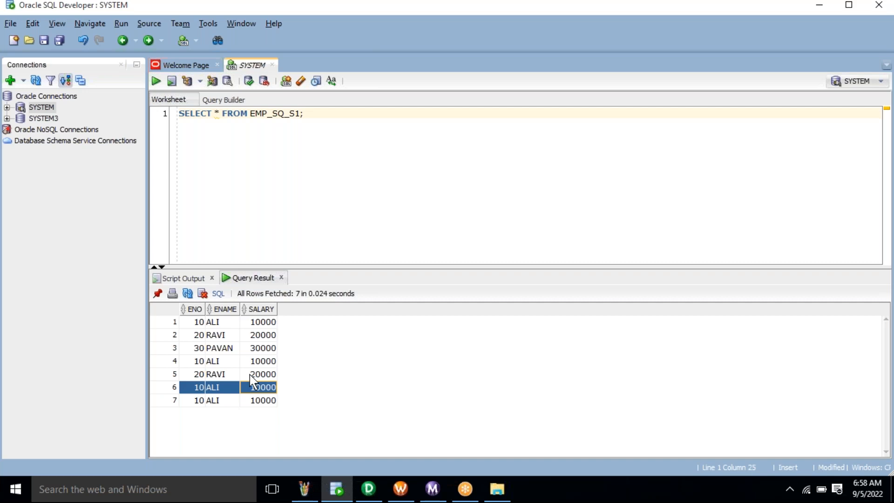
left_click_drag(198, 323, 269, 356)
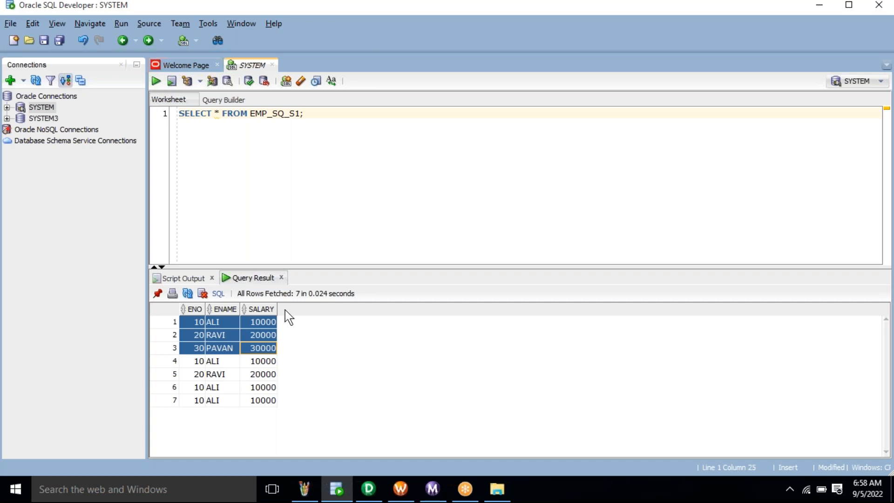
left_click(334, 165)
left_click(199, 365)
left_click_drag(228, 383, 282, 411)
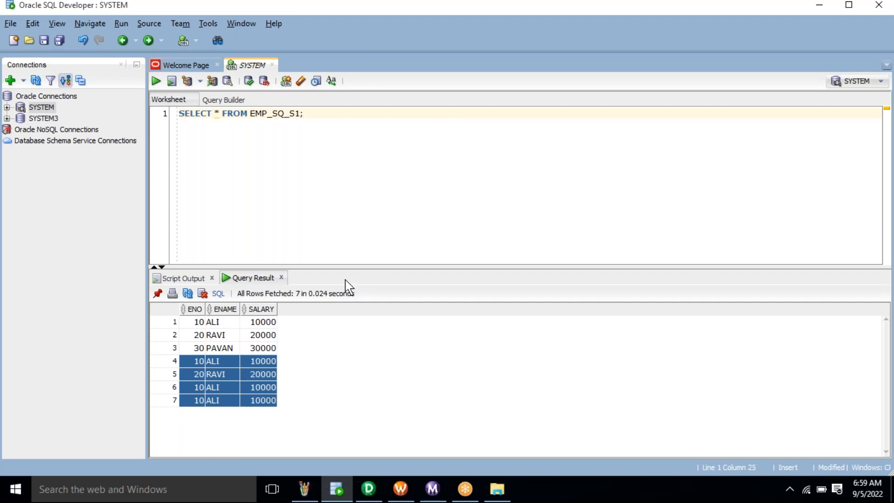
key("ctrl+a")
key("ctrl+c")
- Add SELECT * FROM EMP_SQ_T1; on line 2 and run it, fetching 0 rows
left_click(397, 219)
key("Return")
key("ctrl+v")
key("BackSpace")
key("BackSpace")
key("BackSpace")
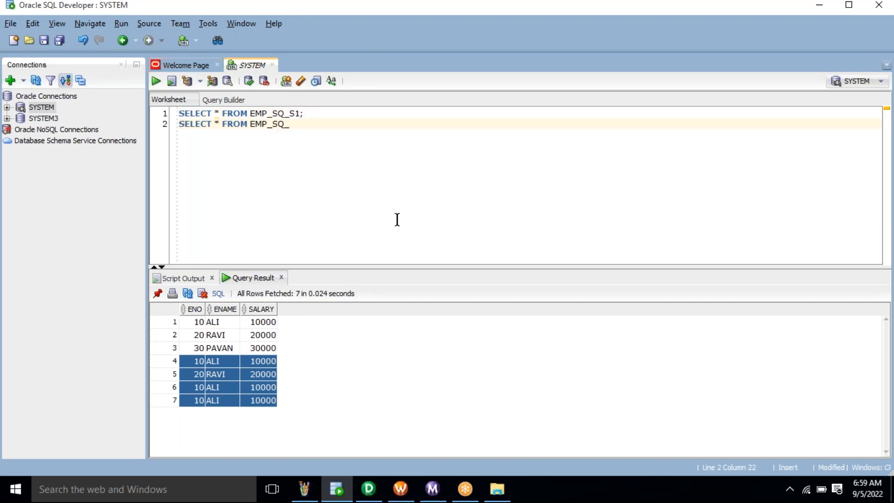
type("T1;")
key("ctrl+Return")
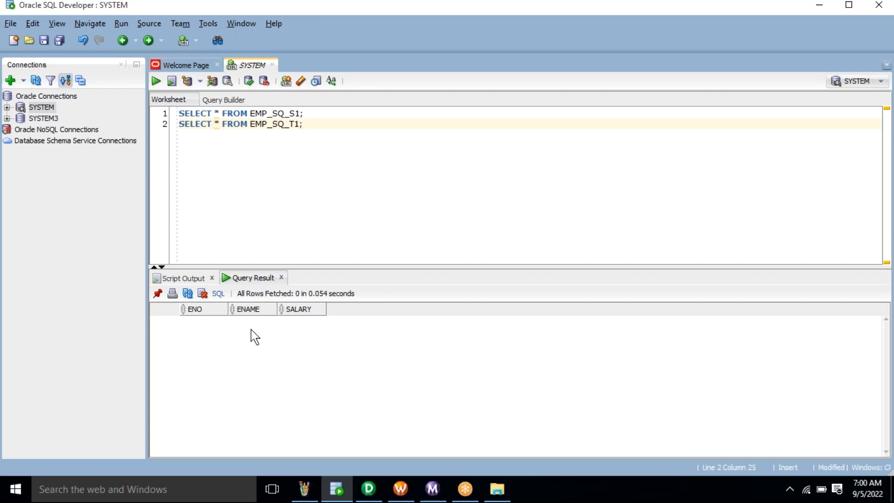
- Select the EMP_SQ_S1 table name in the first query
left_click(278, 109)
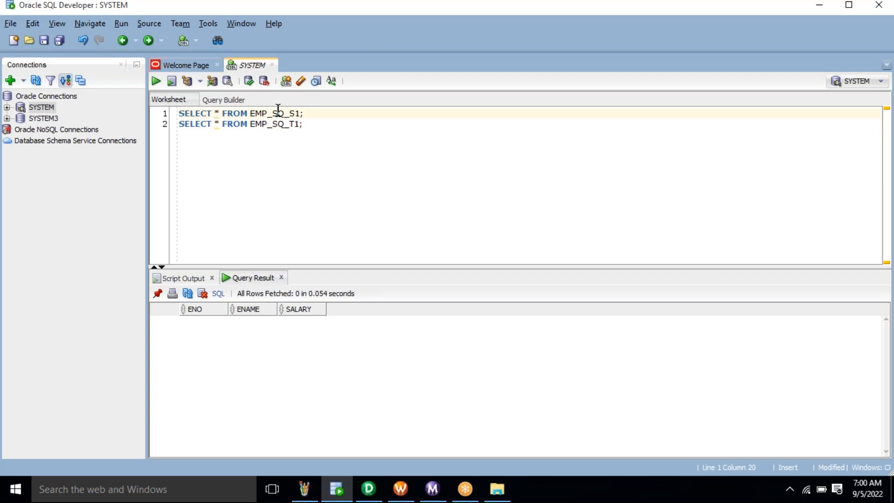
key("alt+Tab")
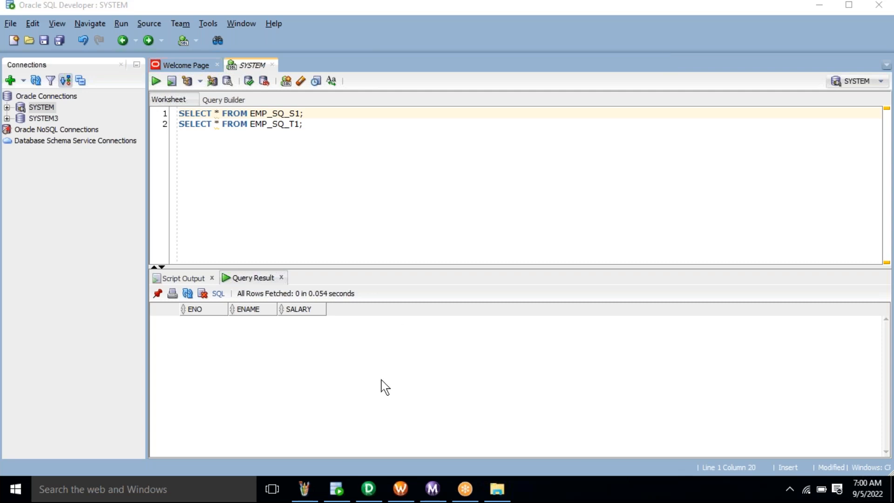
double_click(279, 114)
key("ctrl+c")
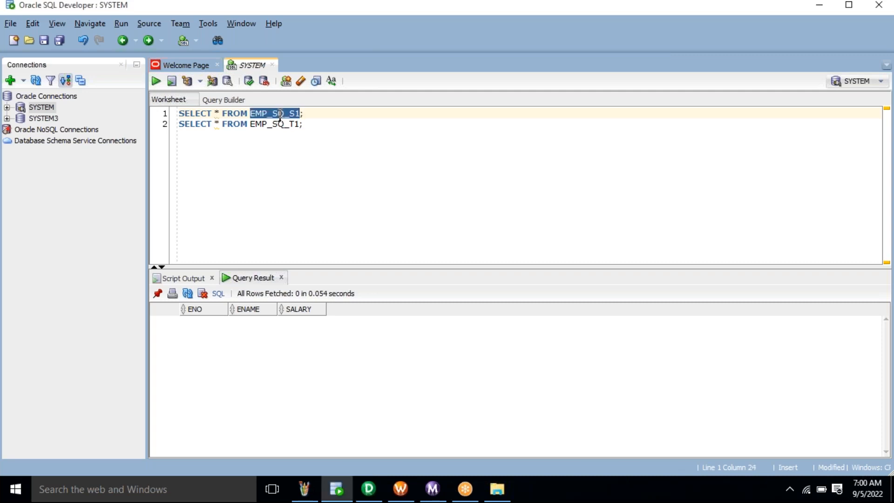
- Back in PowerCenter Designer, clear the old EMP_S1 source from the Source Analyzer
mouse_move(368, 489)
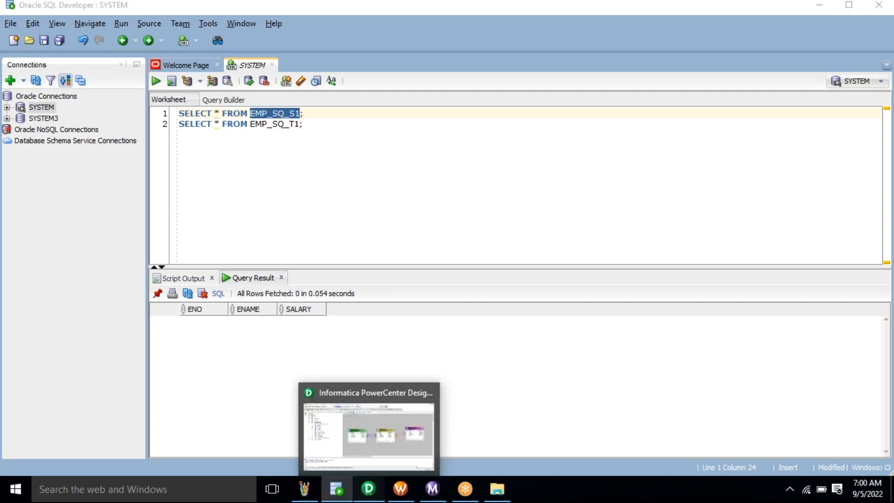
left_click(369, 433)
left_click(280, 79)
right_click(442, 126)
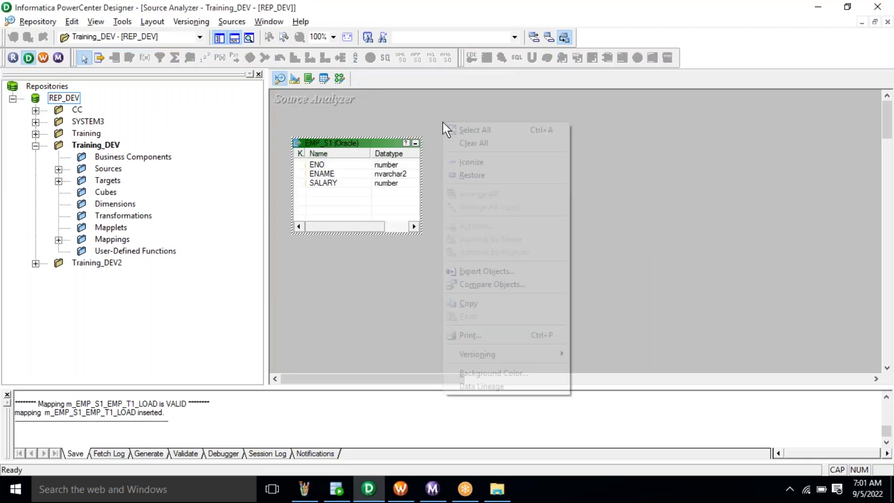
left_click(492, 145)
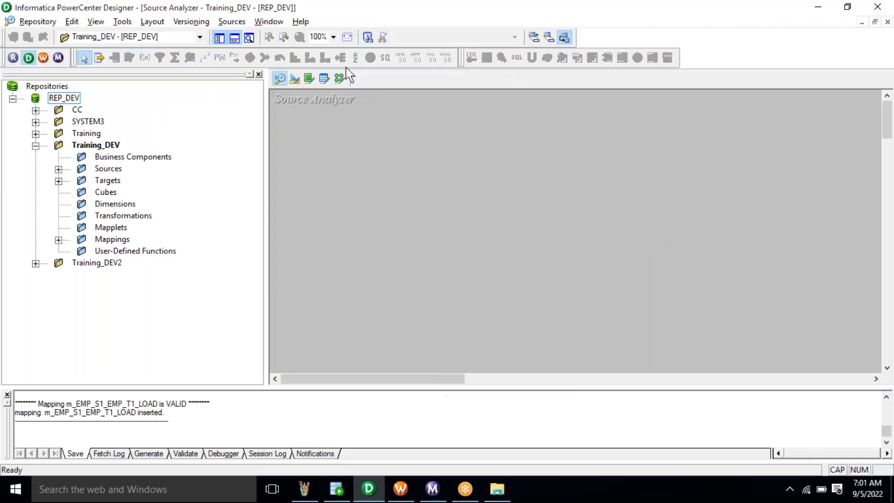
- Start a source import from Training_DEV, search EMP_SQ_S1, and connect with the database credentials
left_click(228, 22)
left_click(233, 35)
left_click(380, 143)
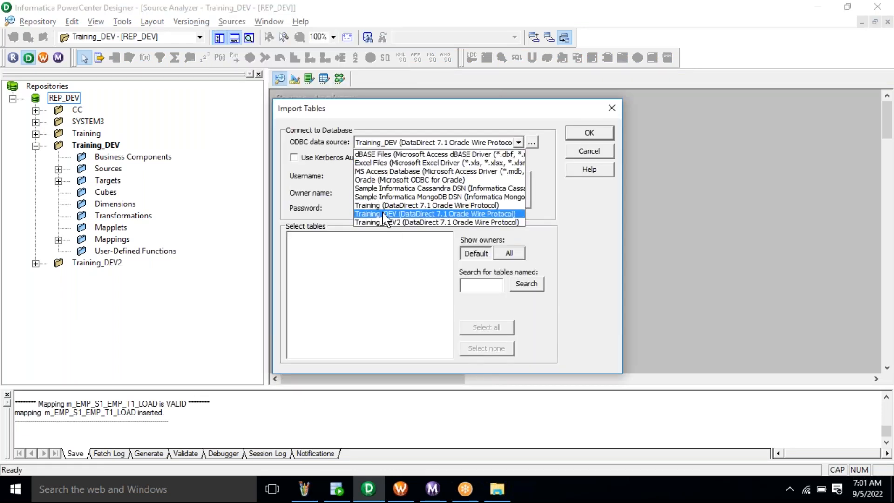
left_click(383, 214)
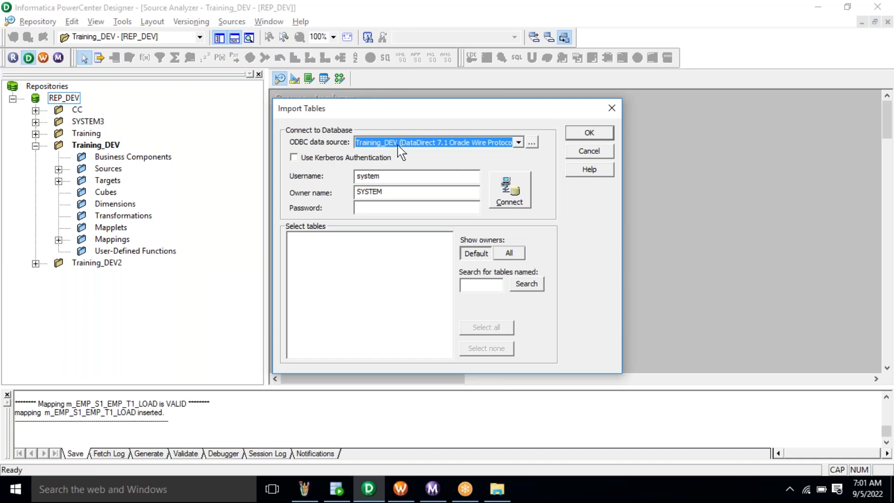
left_click(471, 286)
key("ctrl+v")
double_click(366, 175)
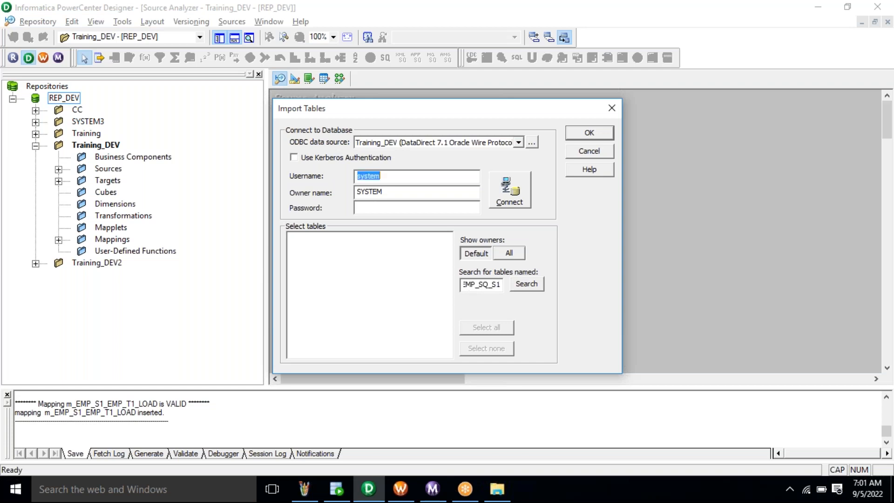
key("Tab")
key("Tab")
type("******")
left_click(522, 194)
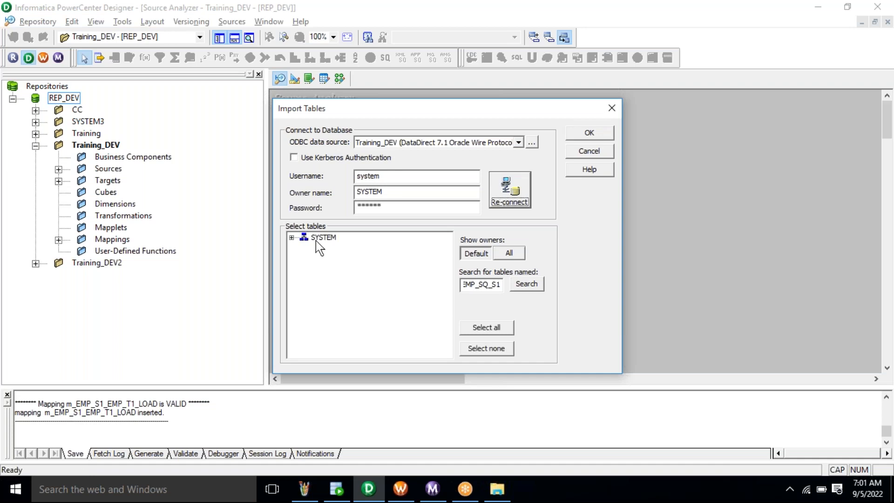
- Import the EMP_SQ_S1 table from the SYSTEM owner as a source
left_click(291, 238)
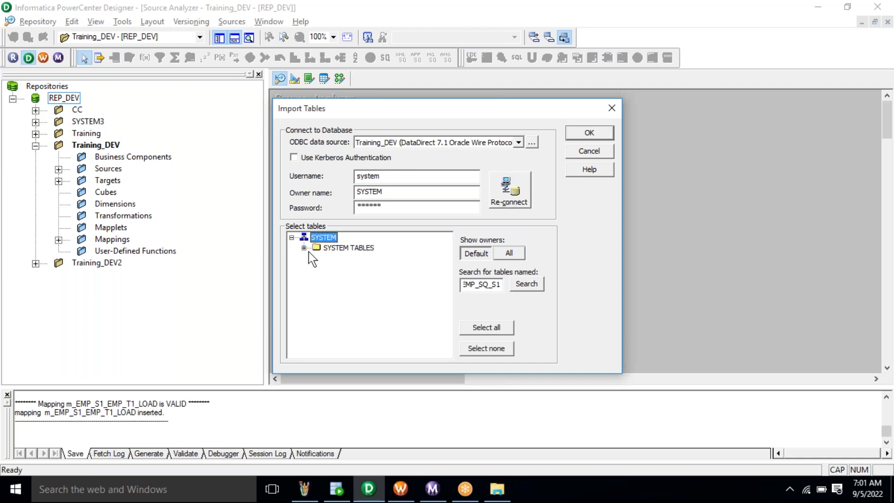
left_click(304, 247)
left_click(363, 259)
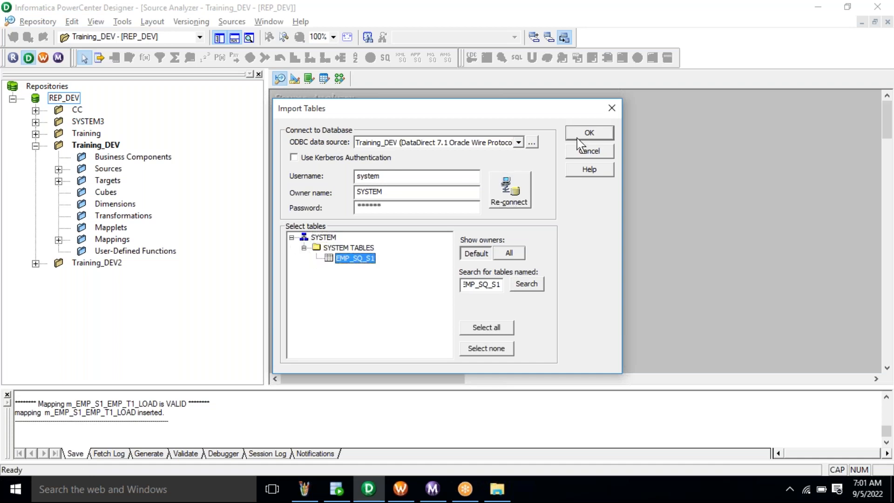
left_click(588, 133)
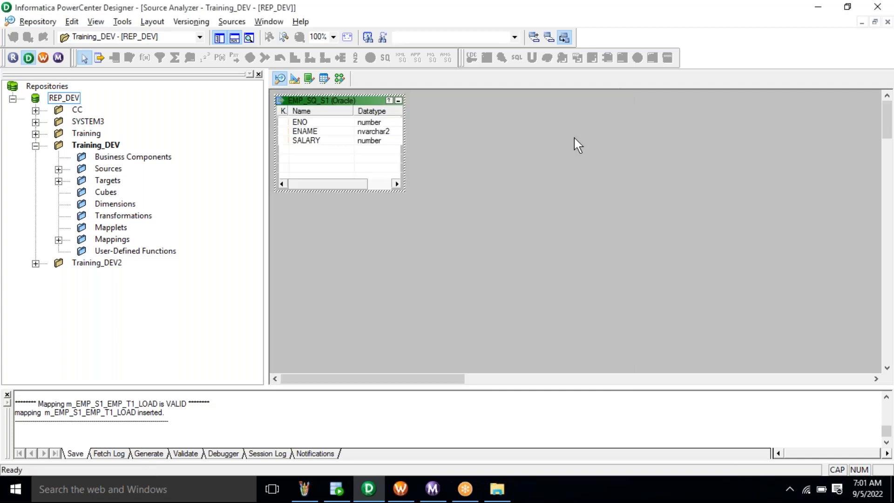
- Clear EMP_T1 from the Target Designer and return to the EMP_SQ_T1 query in SQL Developer
left_click(294, 79)
right_click(471, 129)
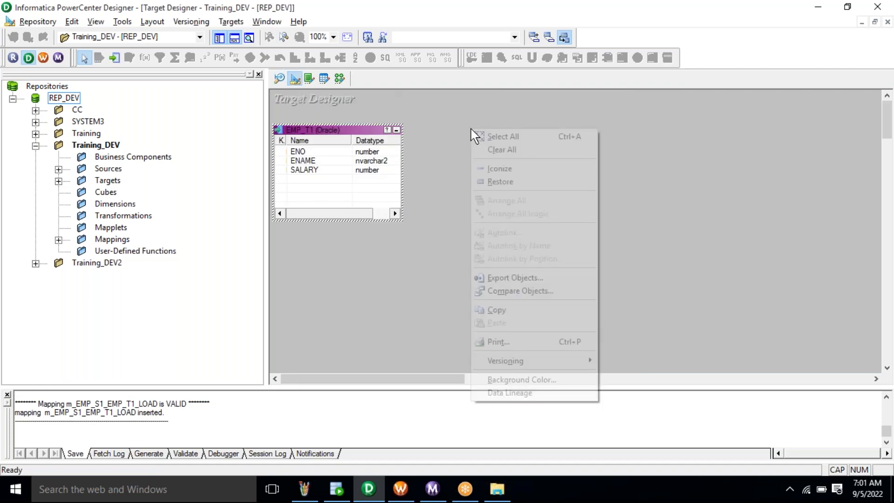
left_click(521, 161)
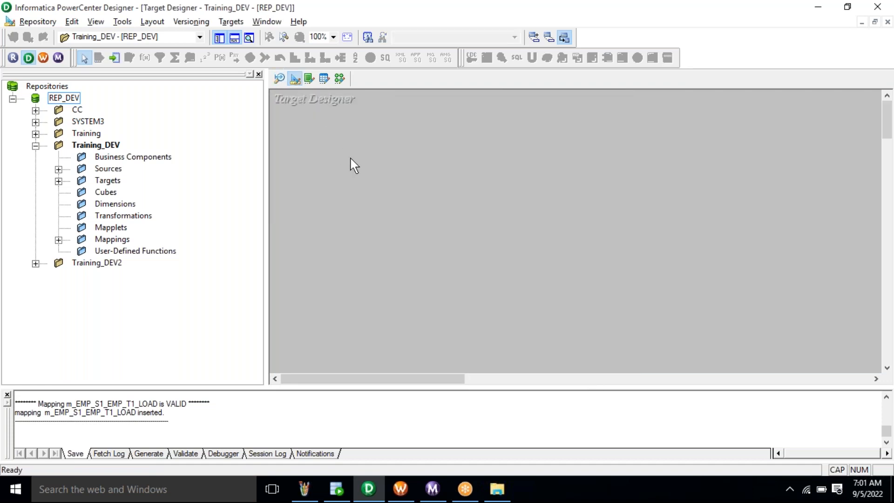
left_click(336, 488)
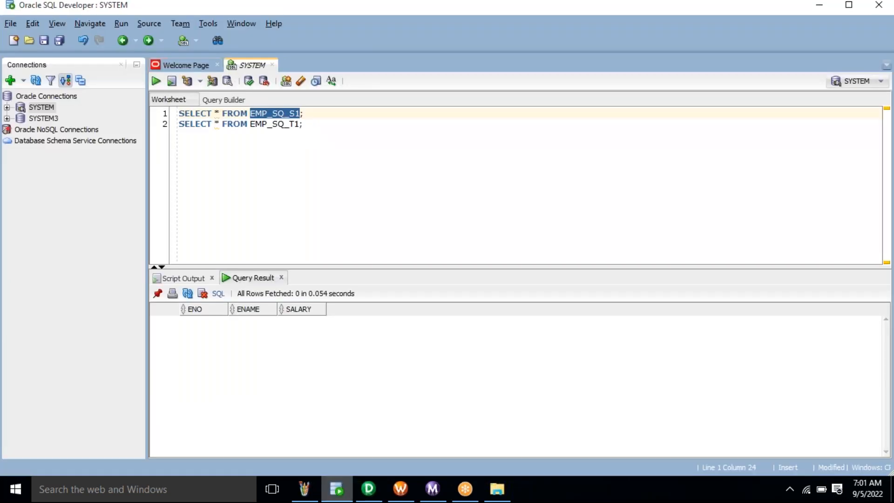
left_click(276, 125)
- Copy the EMP_SQ_T1 name and start a target import from the database searching for it
double_click(276, 125)
key("ctrl+c")
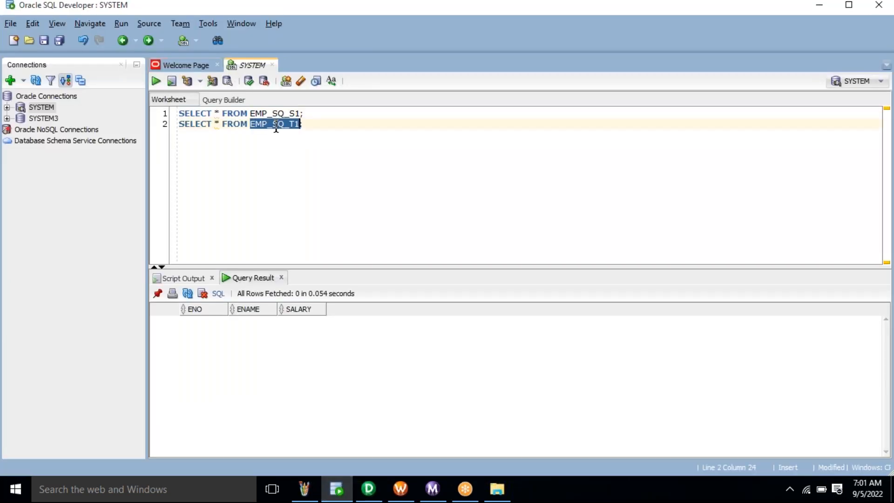
key("alt+Tab")
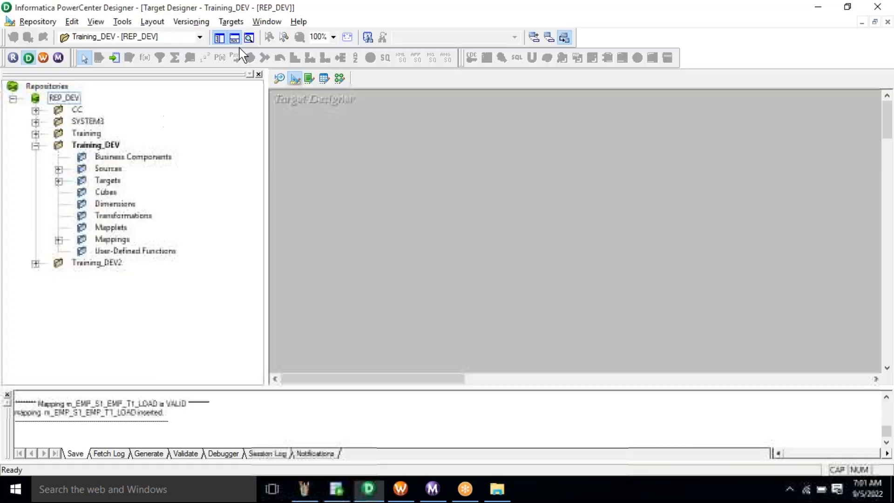
left_click(231, 22)
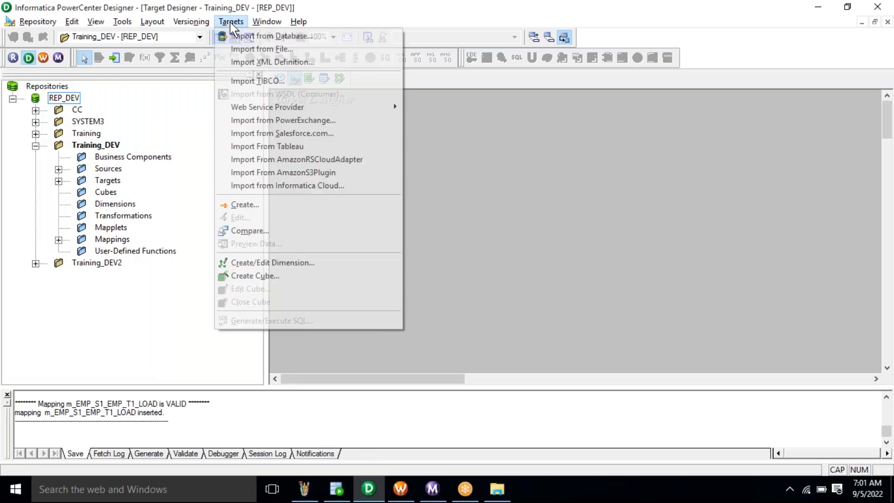
left_click(254, 38)
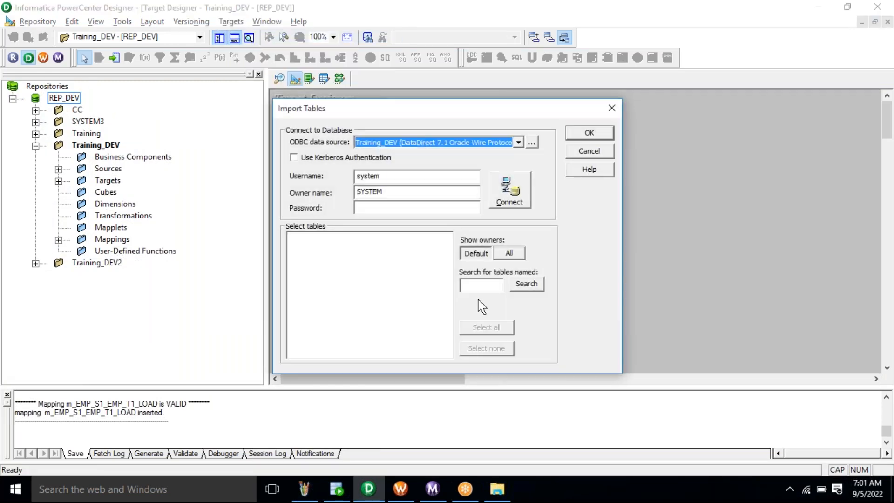
key("ctrl+v")
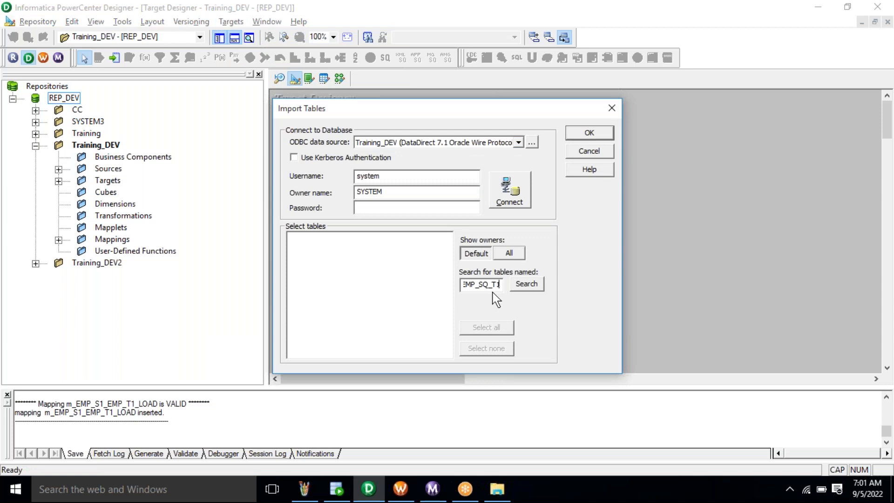
- Enter the database username and password and connect
double_click(375, 179)
key("ctrl+c")
key("Tab")
key("Tab")
key("ctrl+v")
left_click(380, 174)
left_click(500, 207)
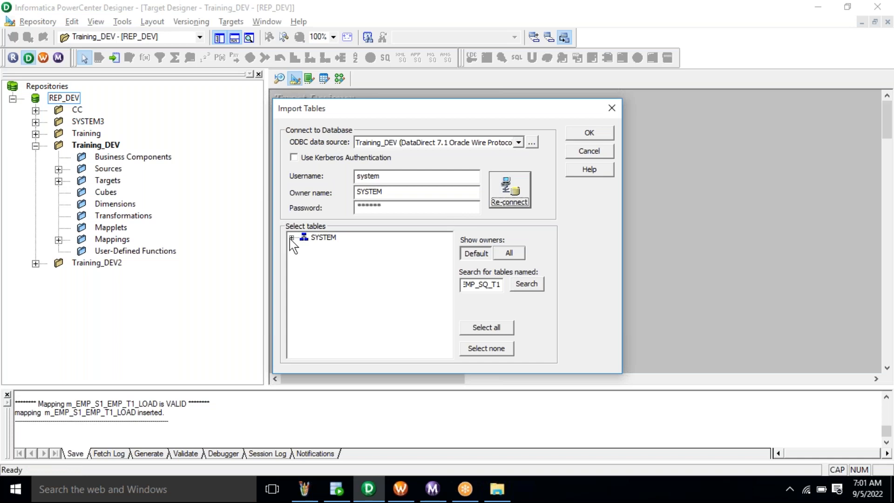
- Import EMP_SQ_T1 from the SYSTEM owner as a target definition
left_click(290, 238)
left_click(304, 248)
left_click(355, 259)
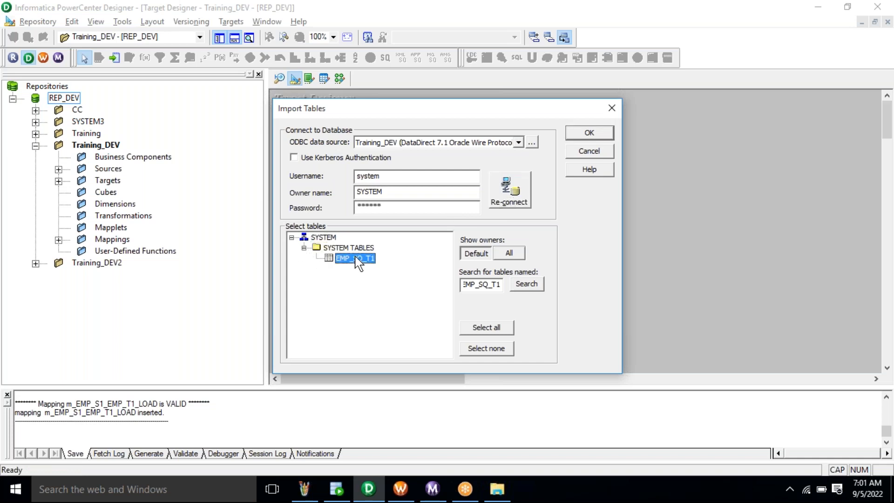
left_click(589, 133)
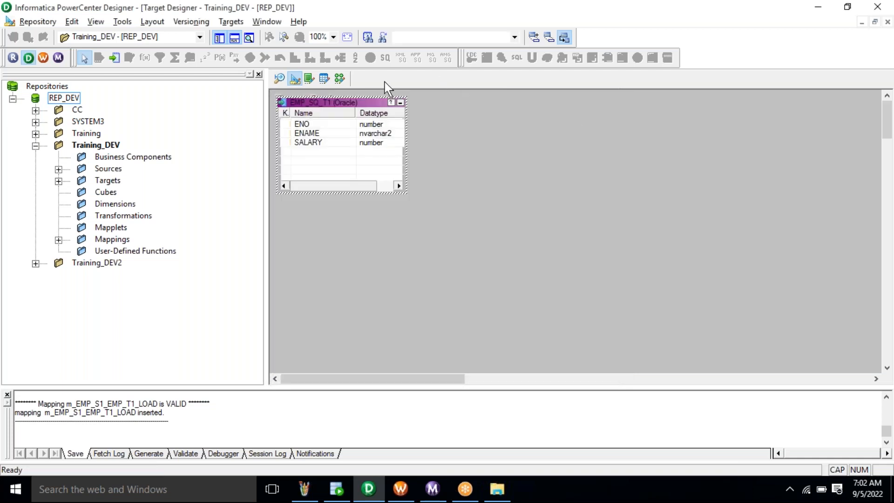
- In Mapping Designer, create a new mapping named m_EMP_SQ_S1_T1_LOAD
left_click(340, 78)
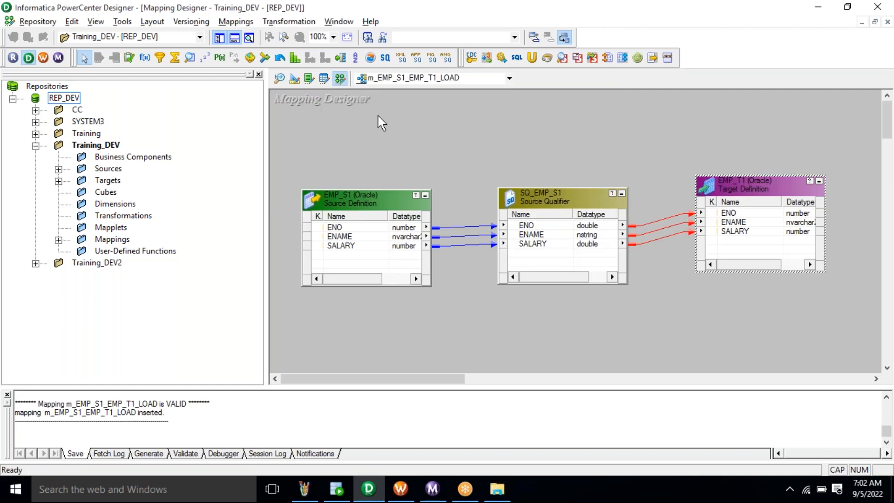
right_click(378, 122)
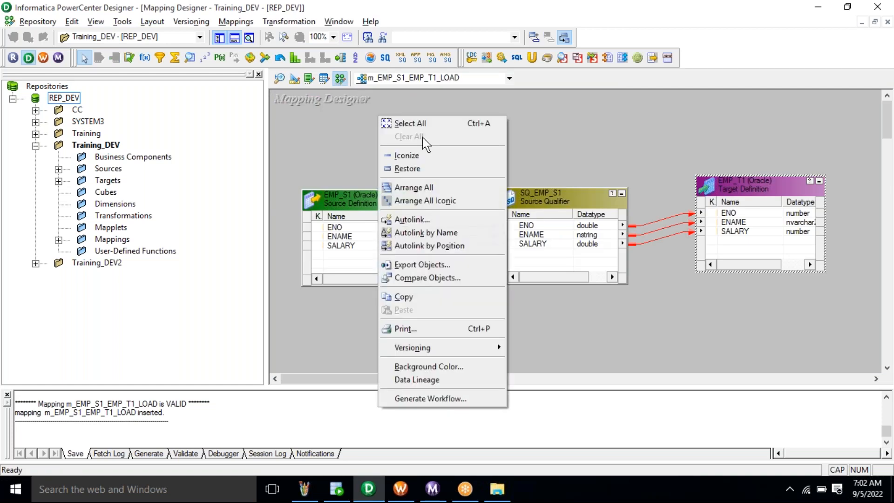
left_click(341, 125)
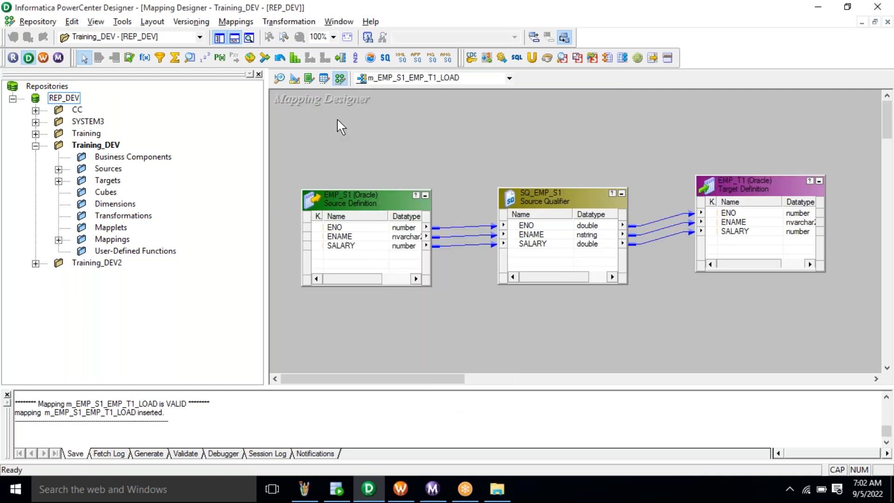
left_click(236, 23)
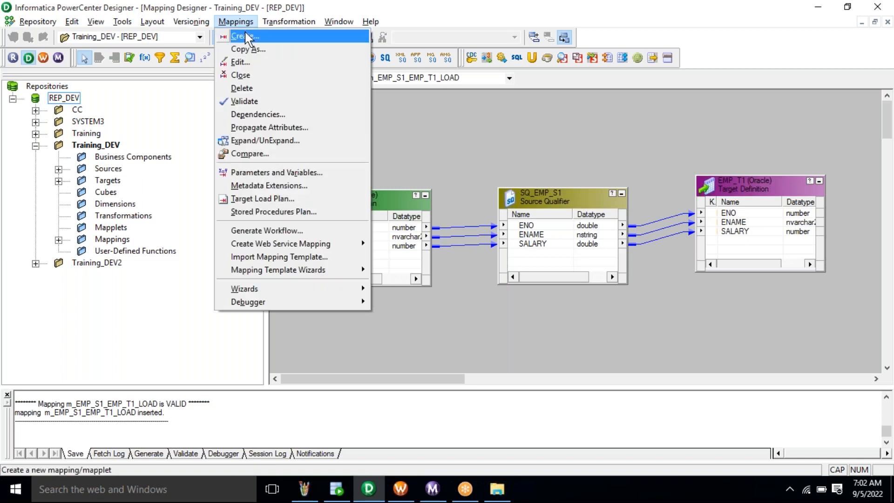
left_click(246, 38)
type("m_EMP_SQ")
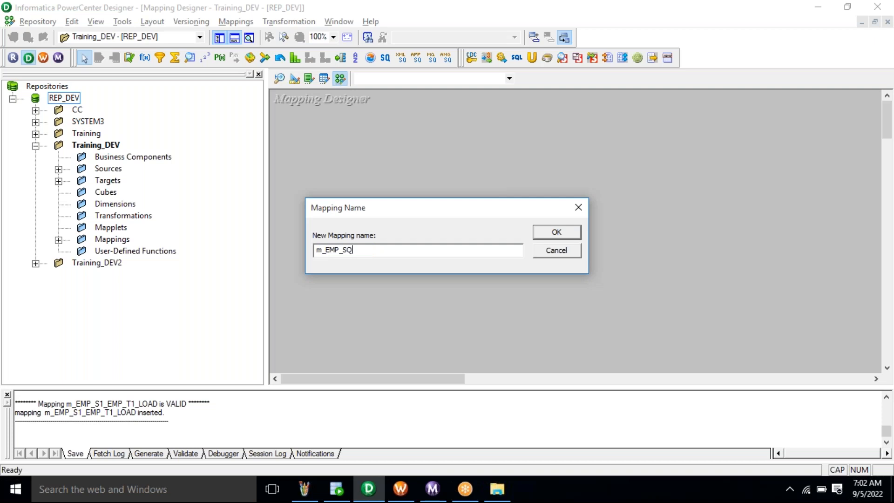
type("_S1_T1_LOAD")
- Confirm the mapping name and place the EMP_SQ_S1 source with its Source Qualifier on the canvas
left_click(347, 250)
left_click(550, 240)
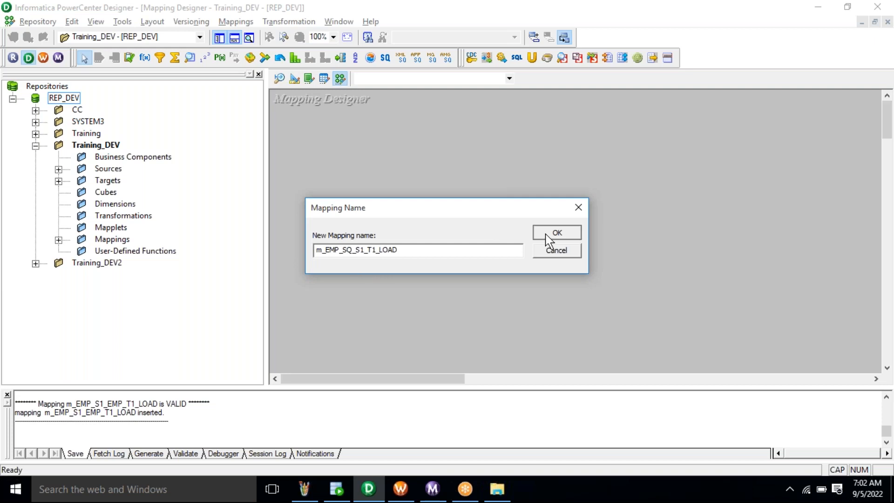
double_click(115, 170)
double_click(132, 181)
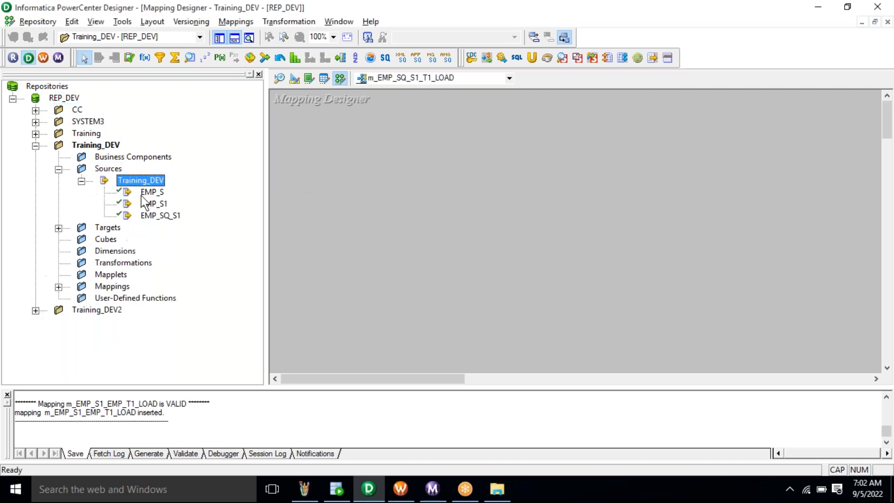
left_click(170, 217)
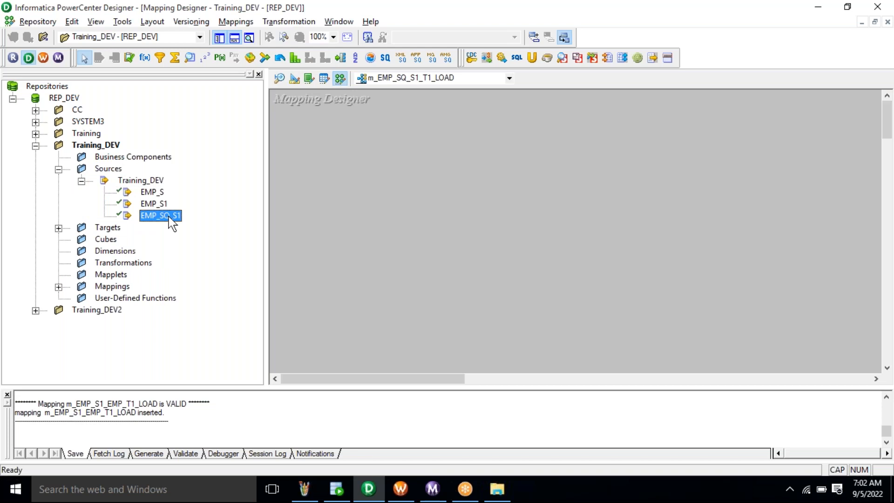
left_click_drag(169, 216, 321, 187)
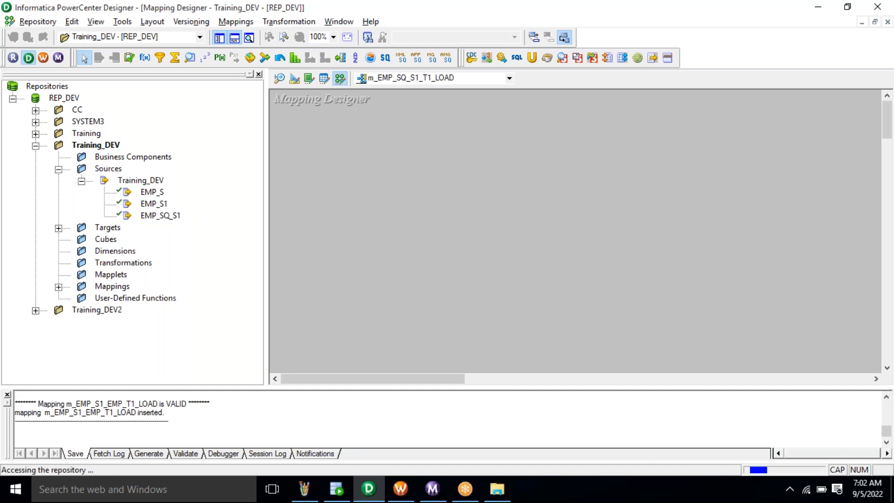
- Add the EMP_SQ_T1 target and link all SQ_EMP_SQ_S1 ports (ENO, ENAME, SALARY) to it
double_click(107, 228)
left_click(146, 239)
left_click_drag(140, 242, 711, 188)
mouse_move(509, 234)
left_mouse_down()
mouse_move(626, 201)
mouse_move(628, 185)
left_mouse_up()
right_click(542, 222)
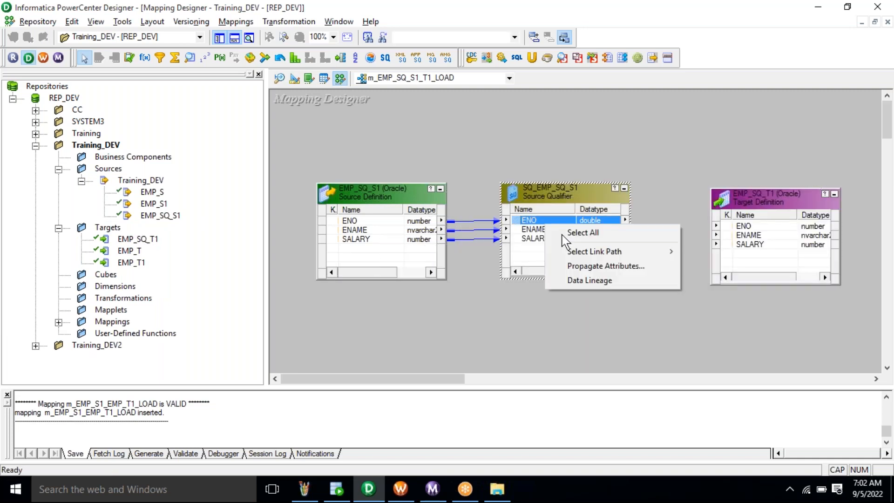
left_click(559, 232)
left_click_drag(532, 218, 738, 191)
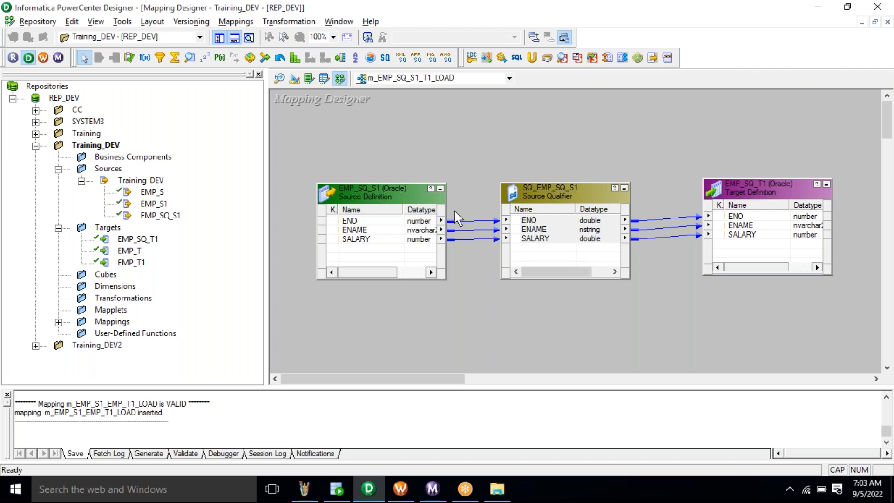
left_click(336, 488)
- Add SELECT DISTINCT * FROM EMP_SQ_S1; below the queries and run it
key("End")
key("Return")
key("Return")
key("Return")
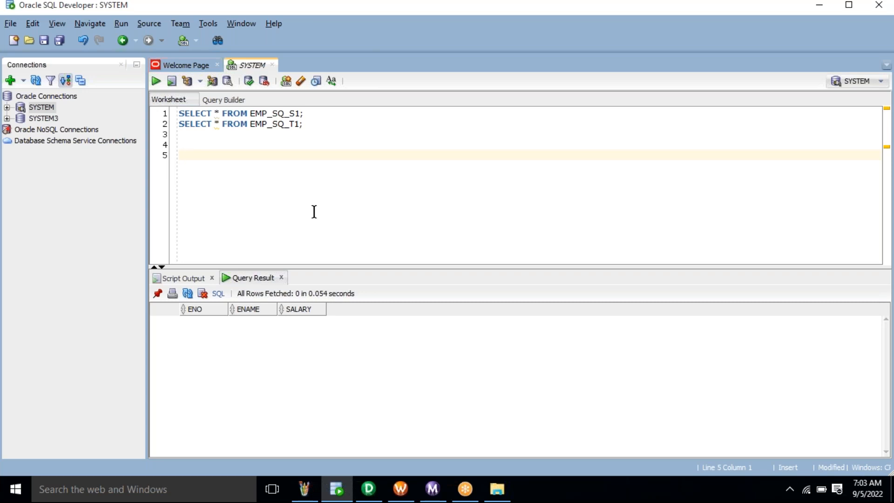
type("SELECT DISTINCT * FROM")
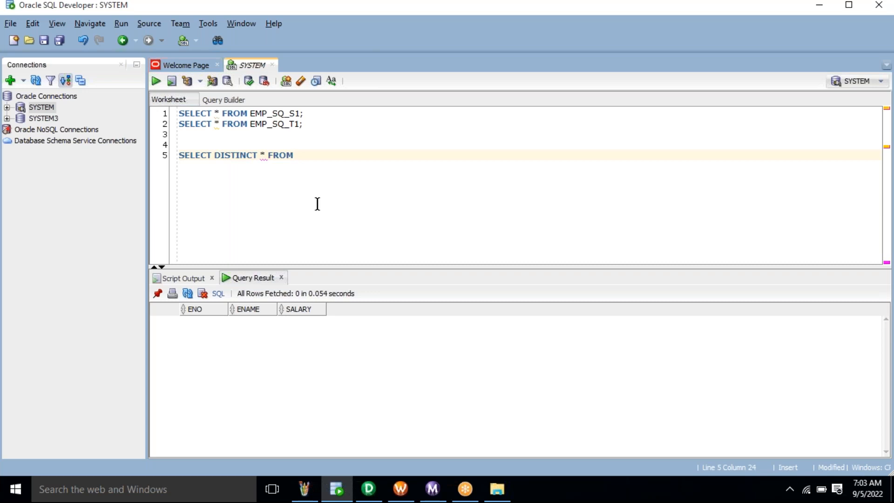
type(" EMP_SQ_S1;")
left_click(182, 159, "shift")
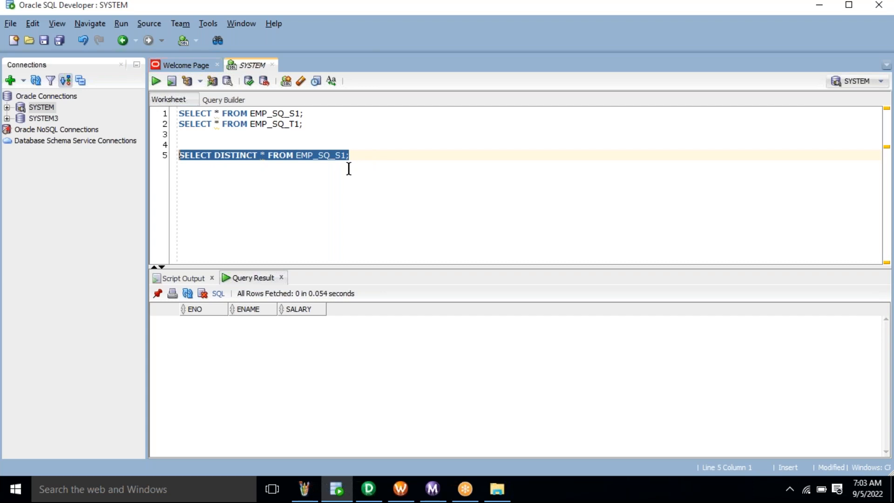
key("ctrl+Return")
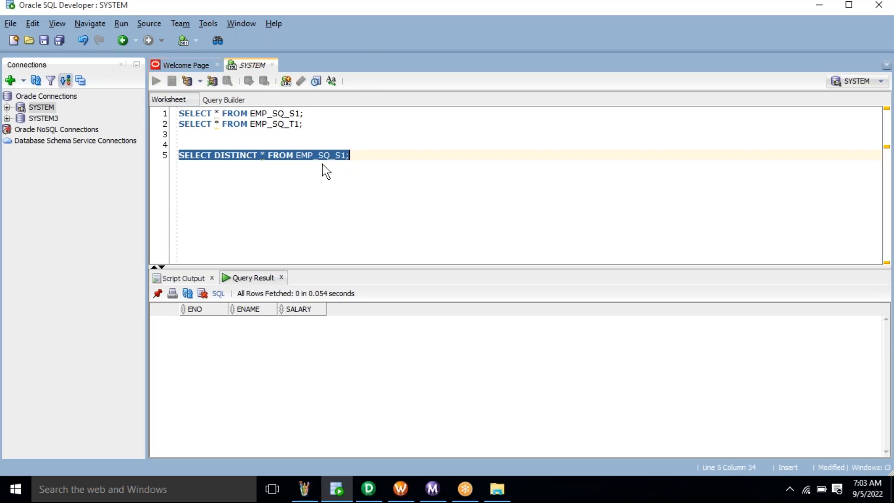
key("ctrl+Return")
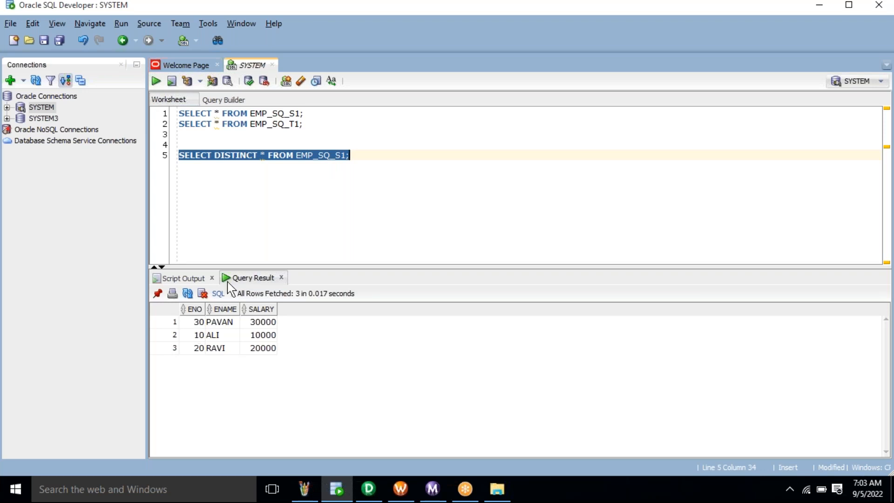
- Highlight the DISTINCT keyword and the three unique result rows
double_click(313, 155)
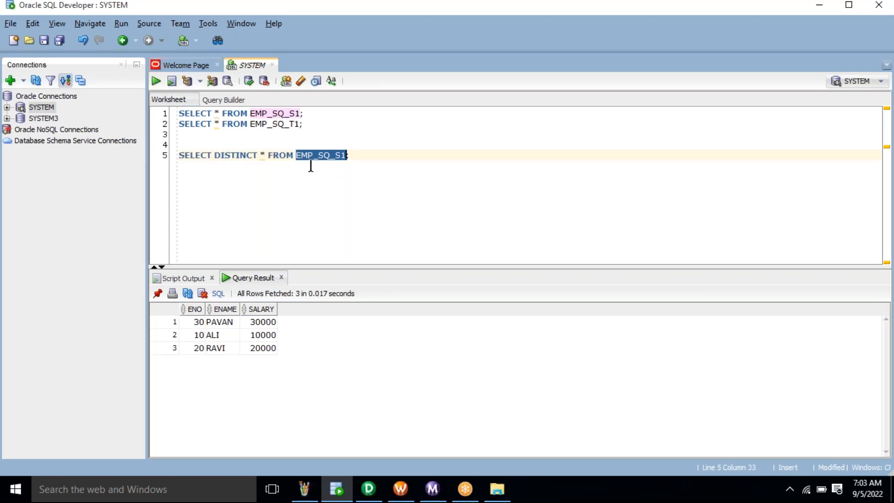
left_click(232, 155)
double_click(216, 155)
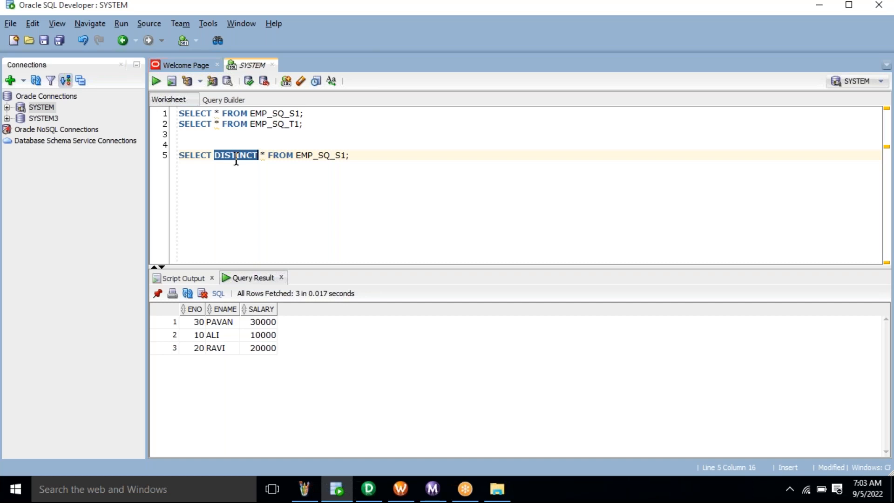
left_click_drag(201, 323, 276, 354)
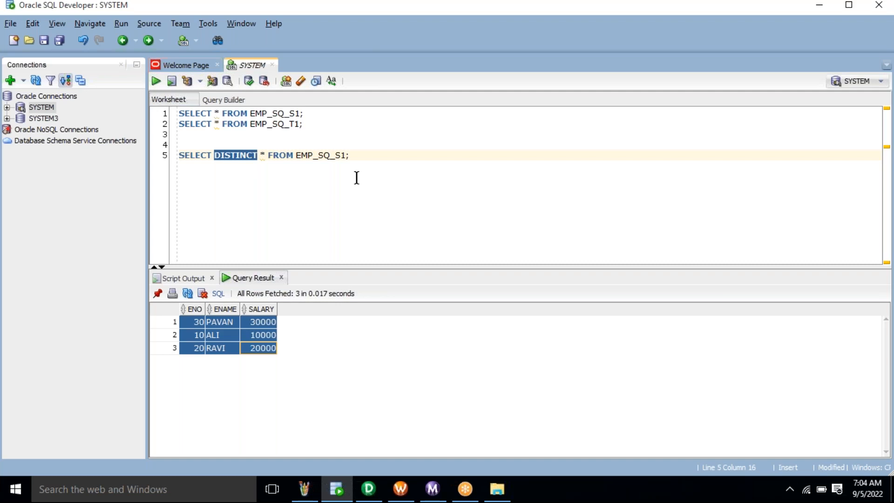
- Run SELECT * FROM EMP_SQ_T1; to confirm the target has 0 rows, then return to Designer
left_click(359, 154)
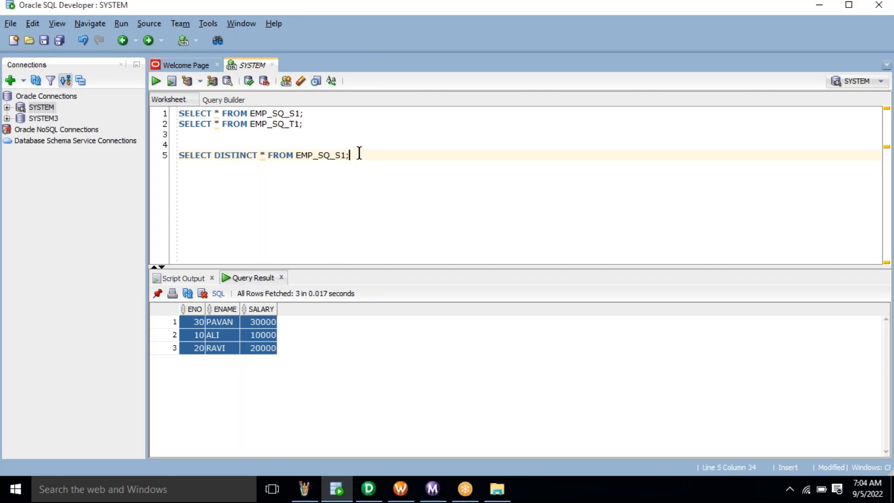
left_click(177, 155, "shift")
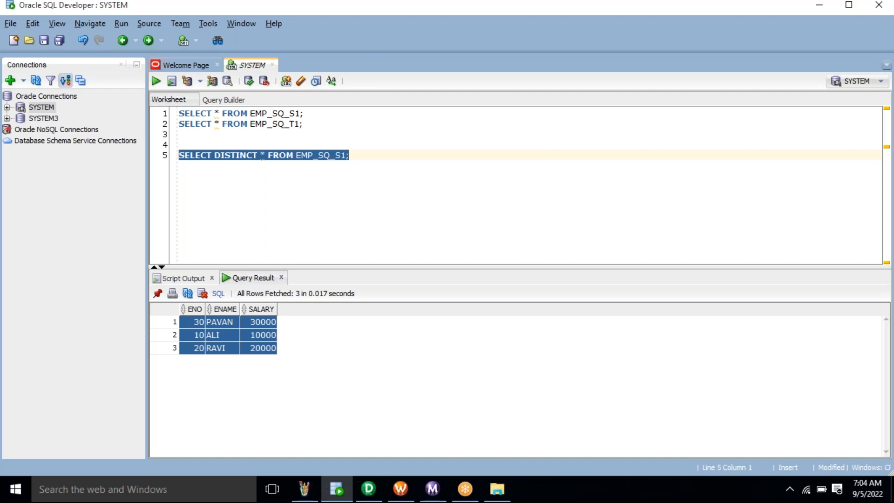
left_click(320, 122)
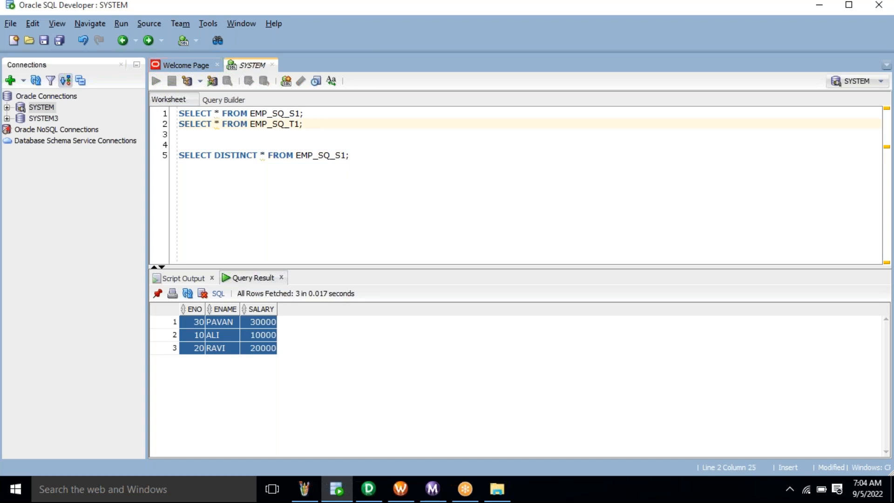
triple_click(302, 124)
key("ctrl+Return")
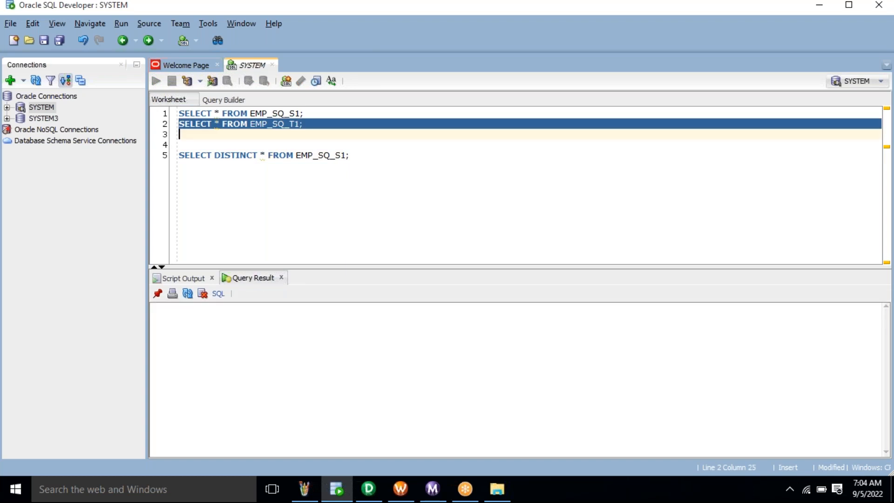
left_click(369, 499)
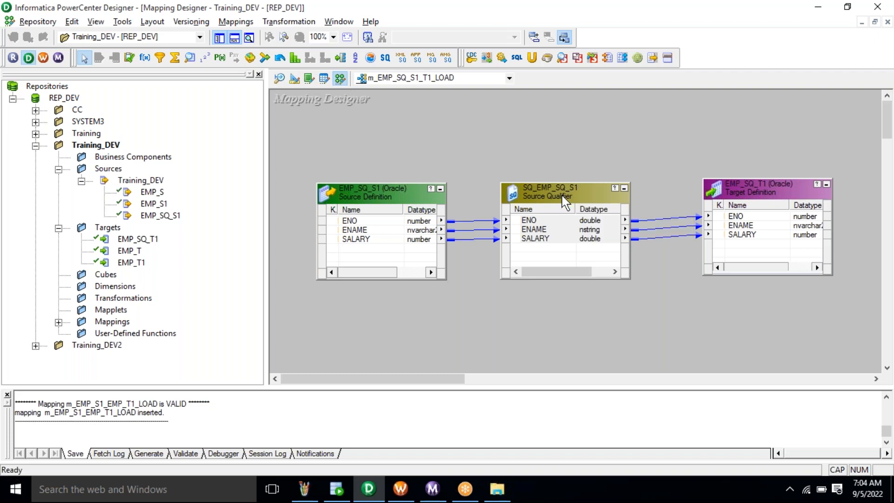
- Edit SQ_EMP_SQ_S1 and view its ports: ENO double, ENAME nstring 10, SALARY double
right_click(565, 201)
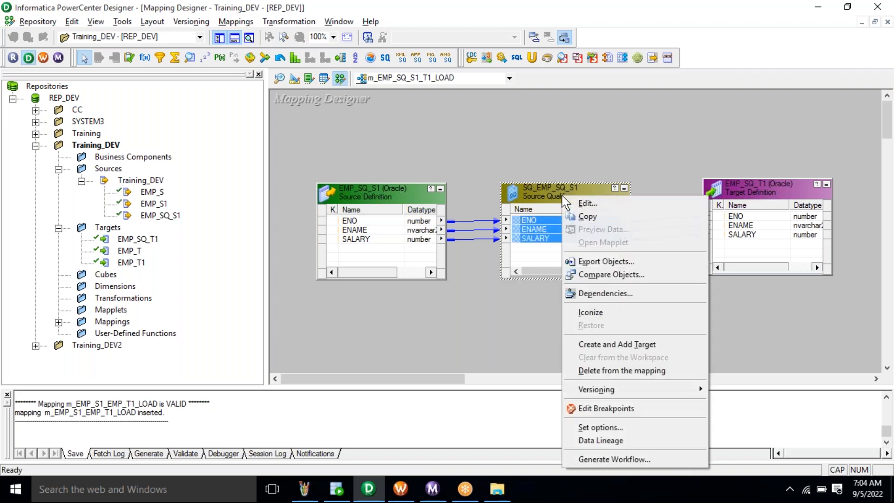
left_click(613, 206)
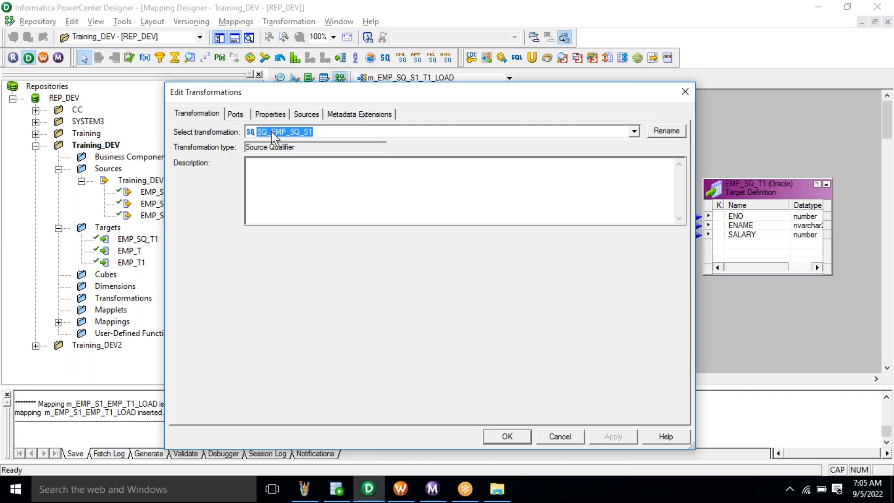
left_click(281, 174)
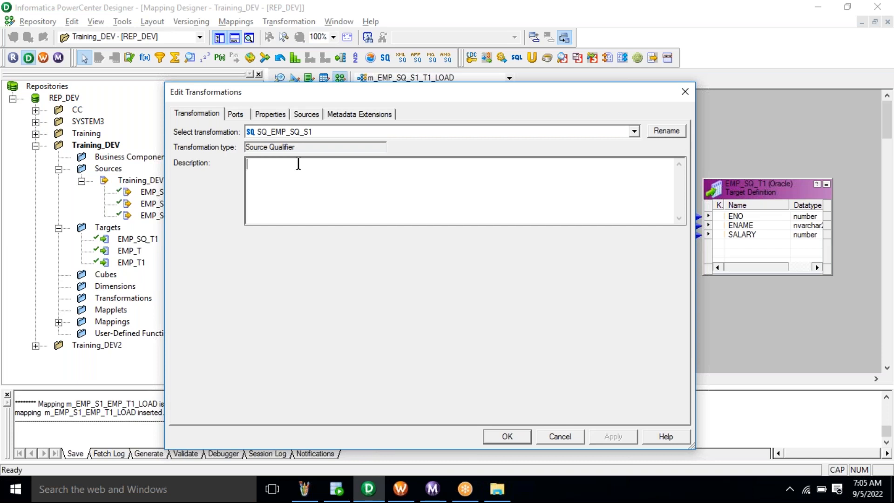
left_click(236, 114)
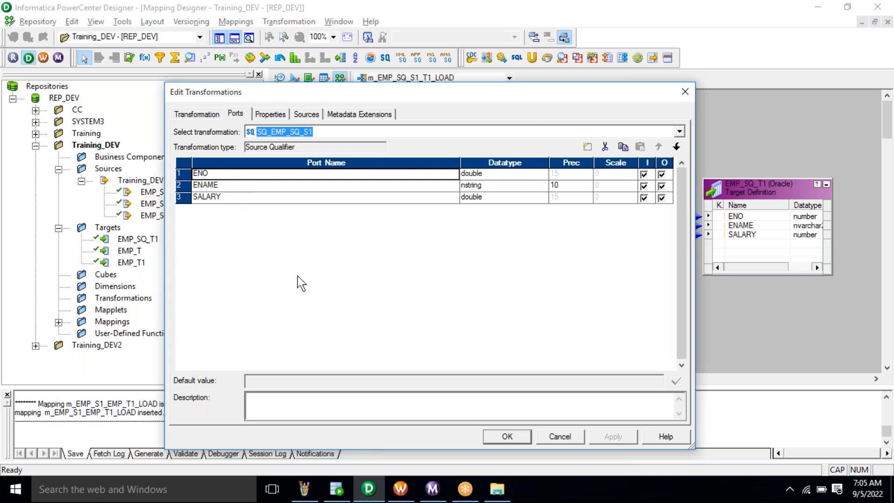
- Glance at SQL Developer, then drag the Edit Transformations dialog down to reveal the EMP_SQ_S1 mapping
left_click(336, 489)
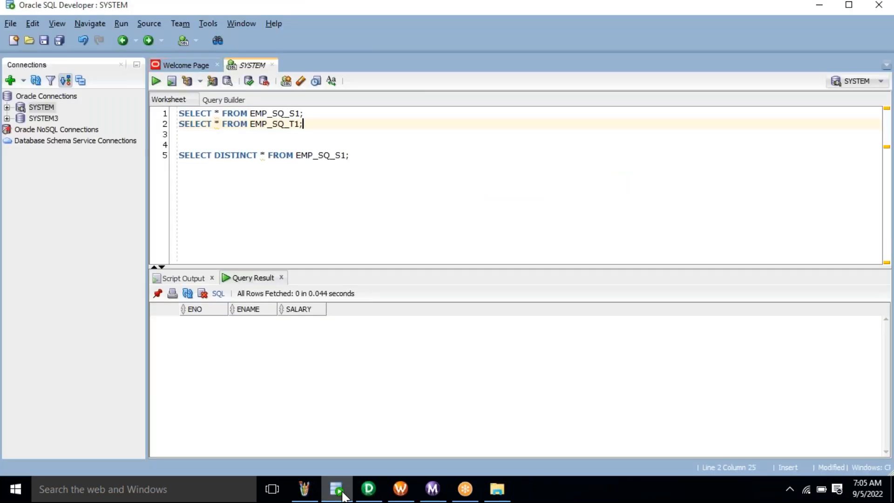
left_click(342, 496)
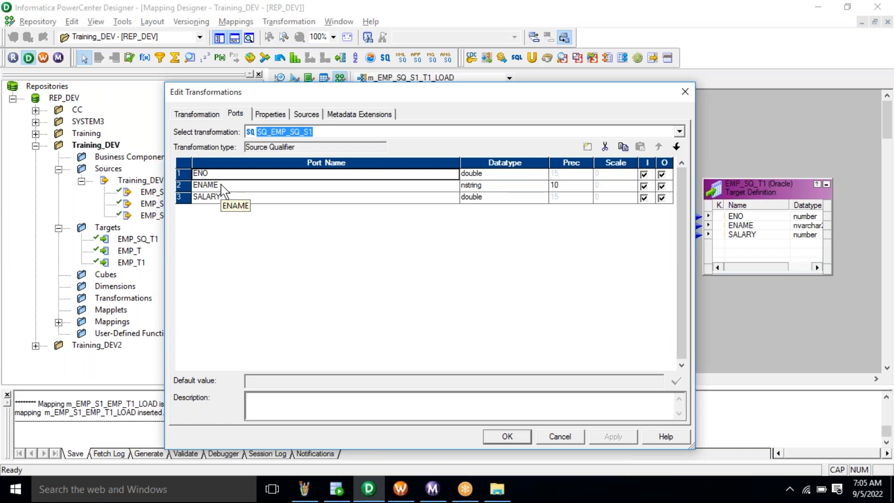
left_click(336, 489)
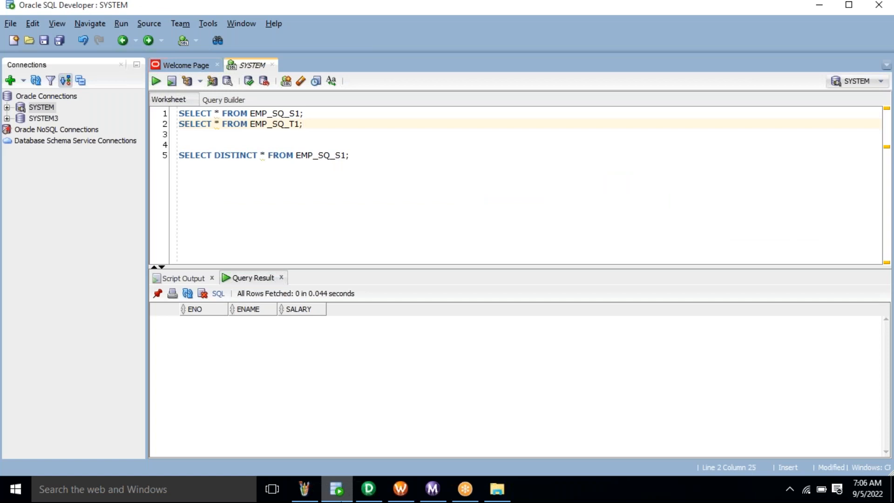
left_click(368, 489)
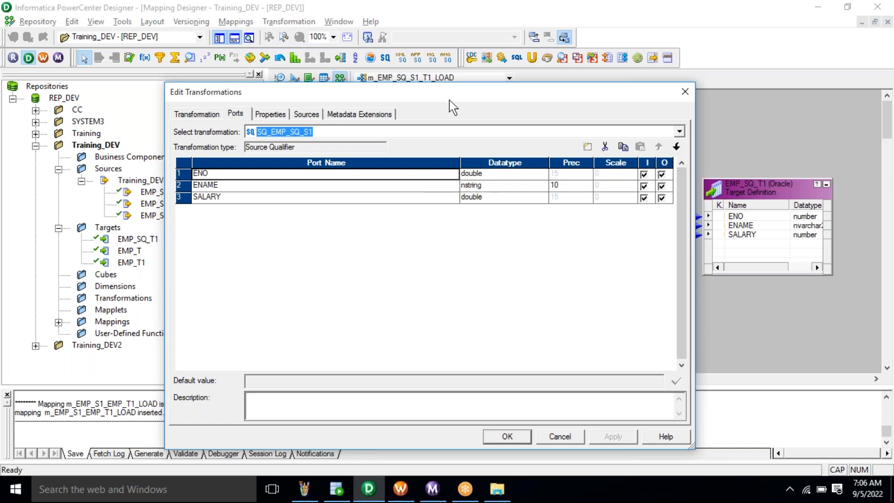
left_click_drag(447, 92, 471, 252)
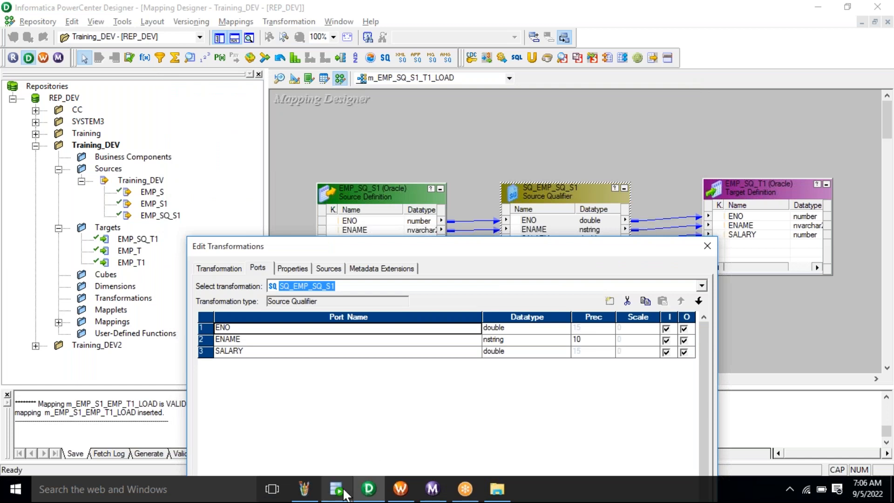
- Lower the edit dialog further and check the SALARY row and ENAME's precision of 10
mouse_move(345, 494)
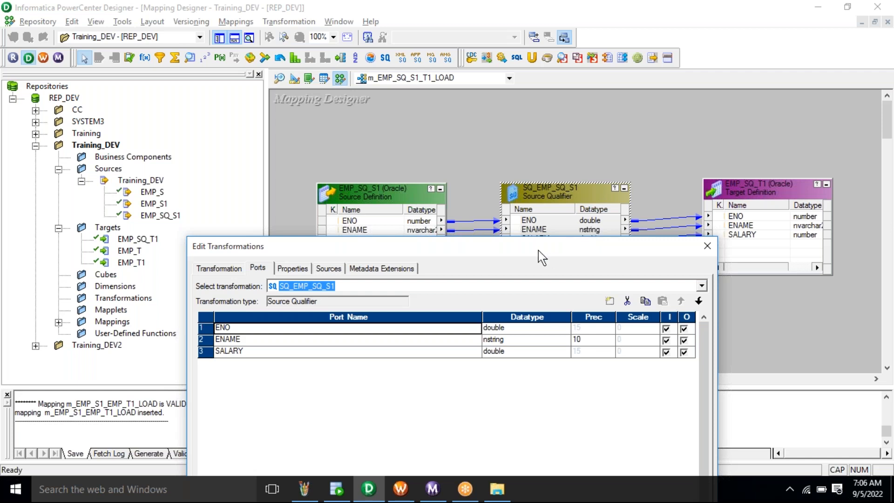
left_click_drag(538, 251, 546, 293)
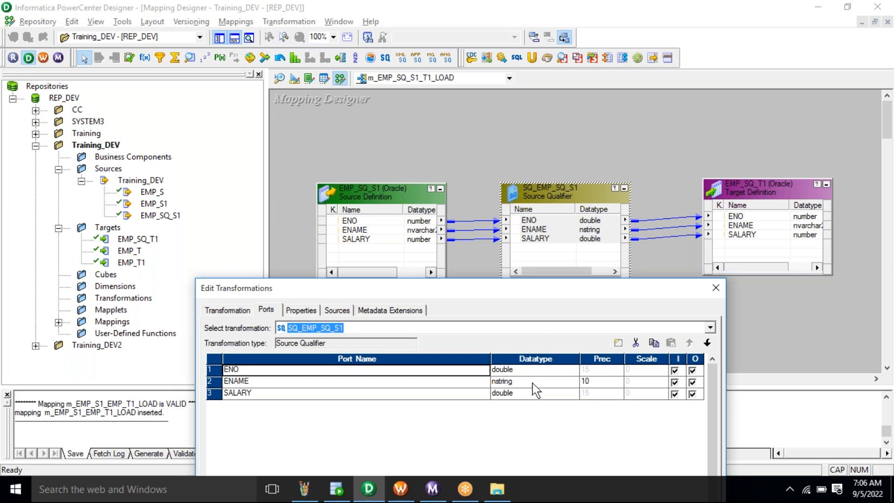
left_click(475, 398)
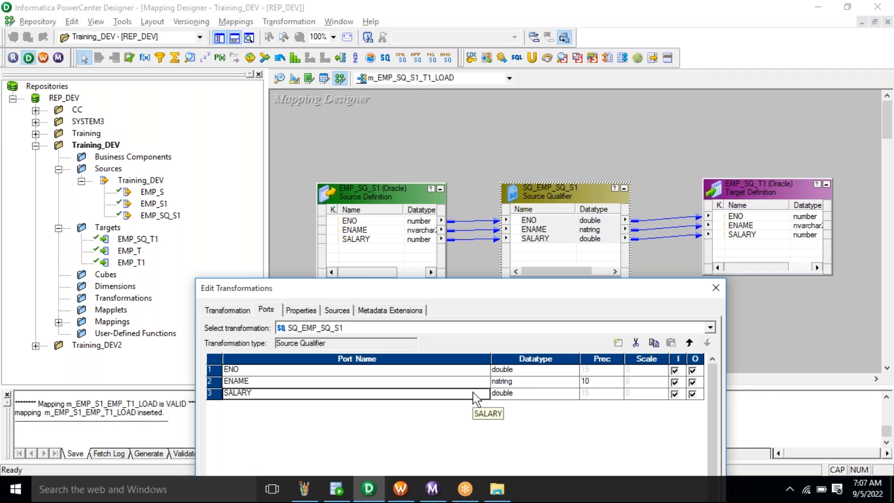
left_click(601, 382)
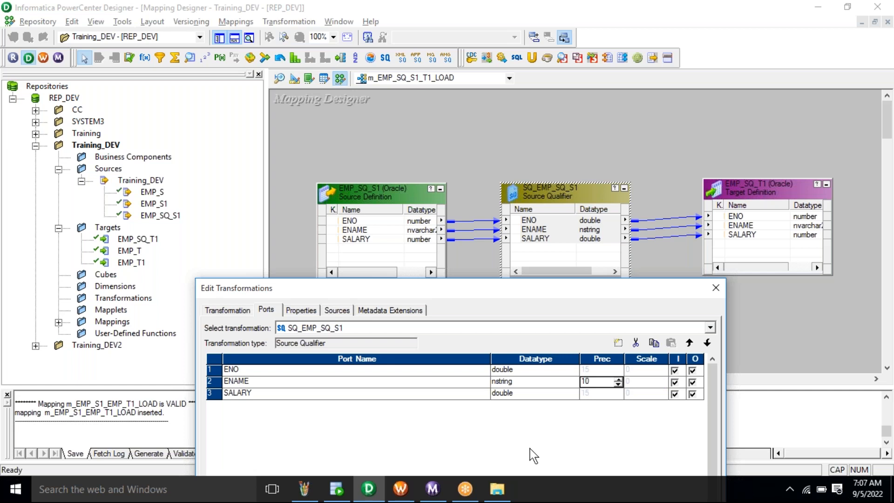
left_click(304, 489)
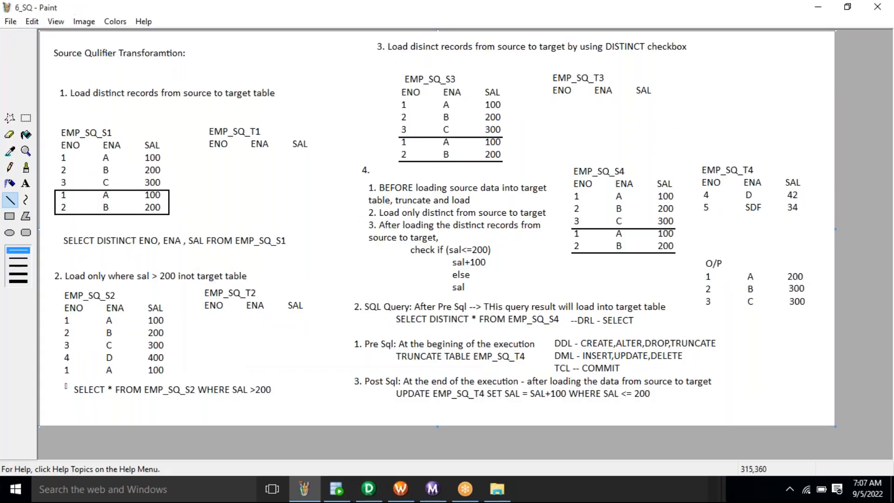
left_click(303, 488)
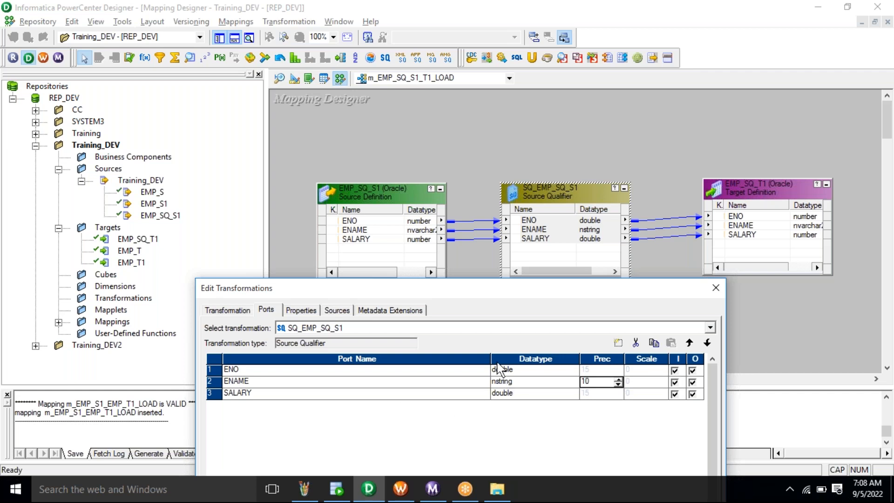
- Show the Source Qualifier's Properties and open, then close, the empty Sql Query SQL Editor
left_click(309, 312)
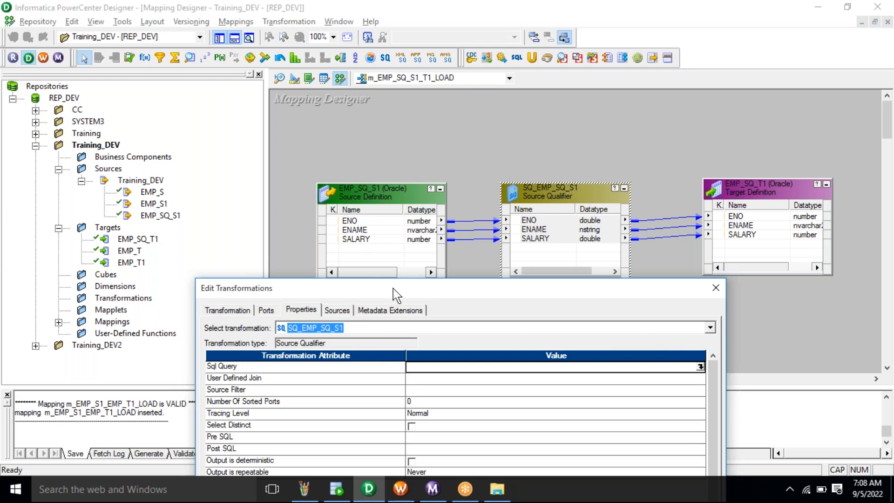
left_click_drag(353, 151, 354, 117)
left_click(342, 139)
left_click(261, 140)
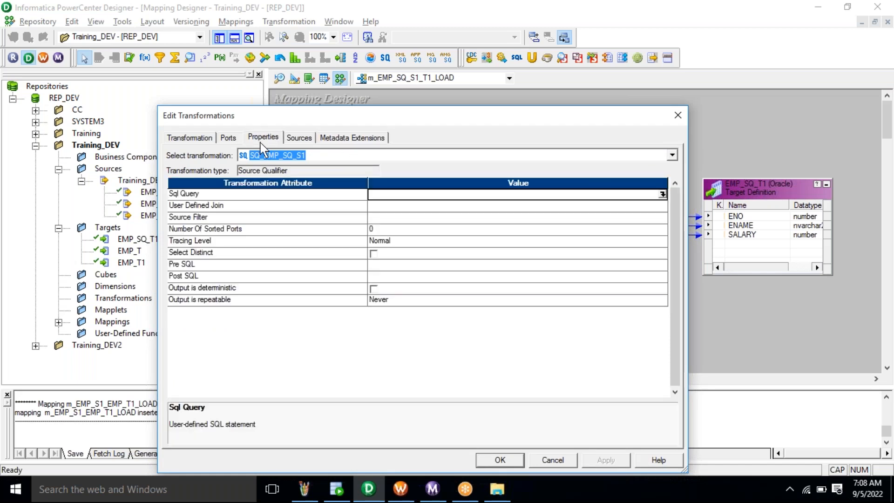
left_click(264, 195)
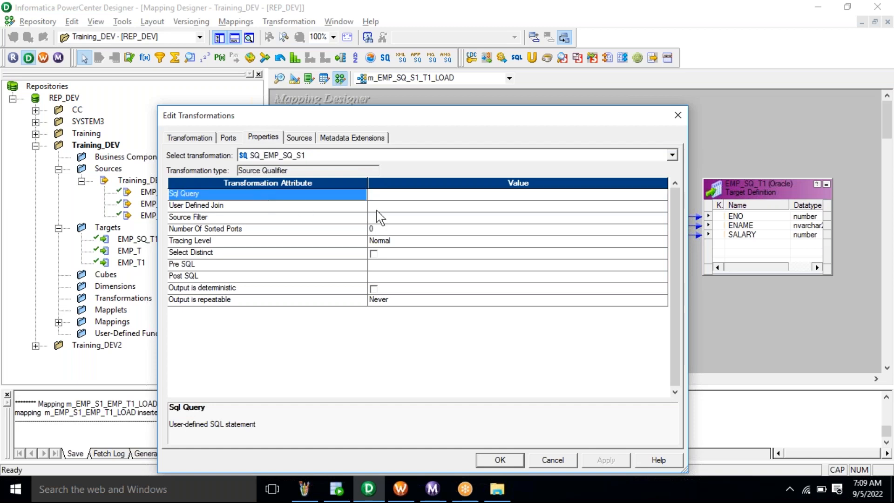
left_click(420, 195)
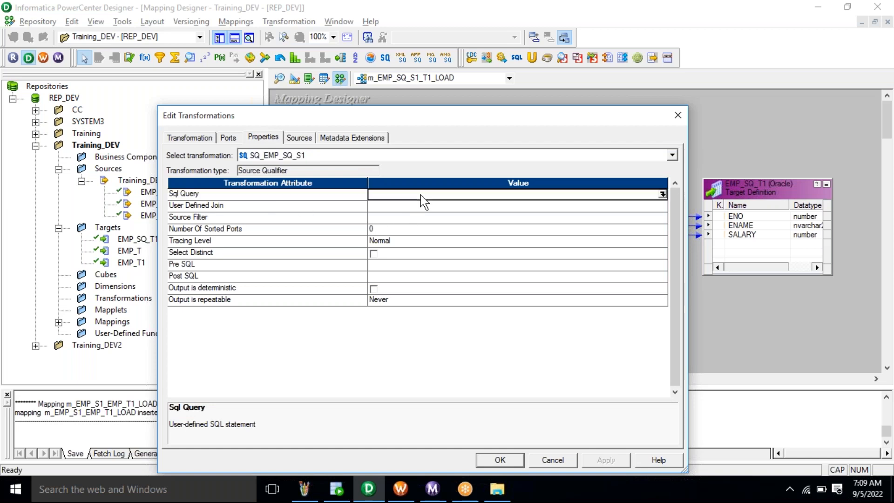
left_click(662, 194)
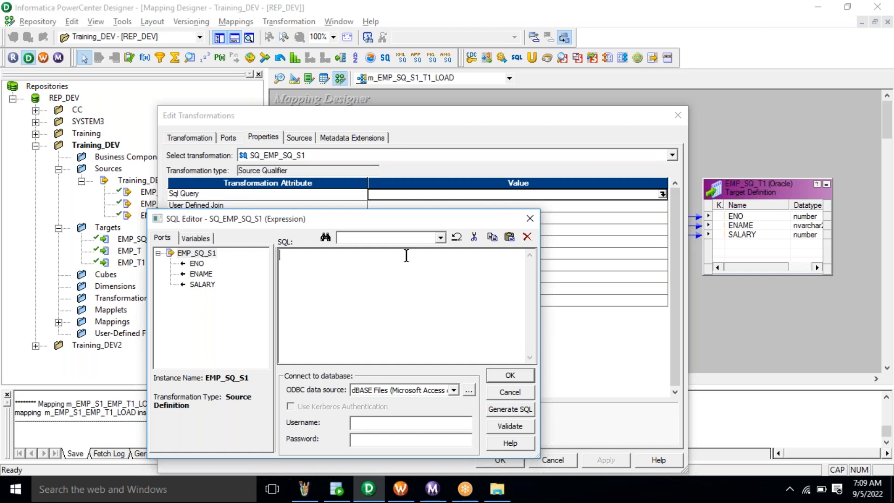
left_click(529, 219)
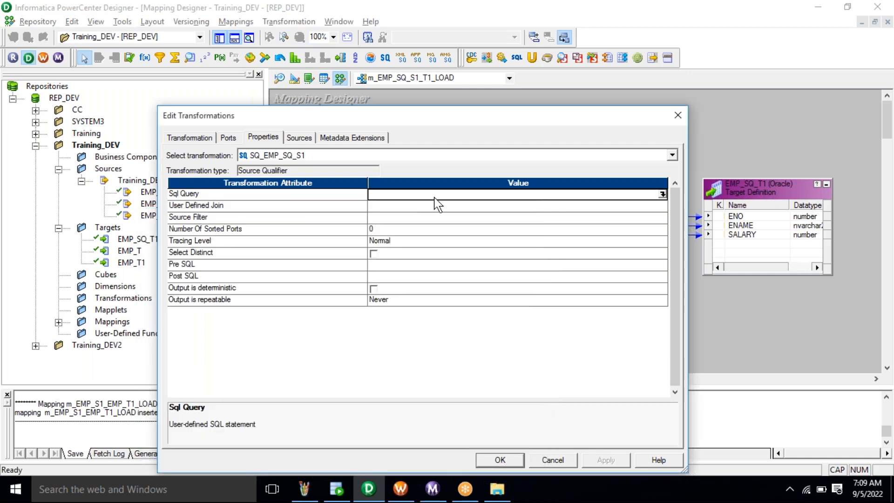
- Reselect the Sql Query value and go to the SELECT DISTINCT query in SQL Developer
left_click(254, 193)
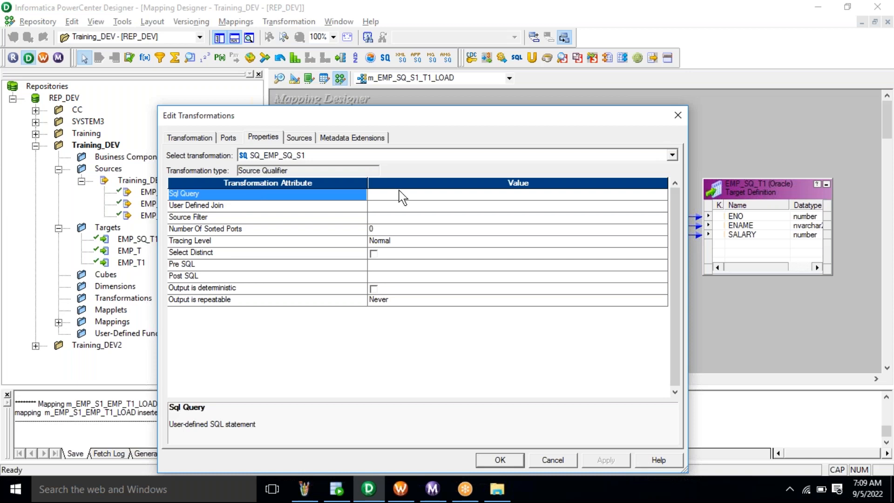
left_click(415, 195)
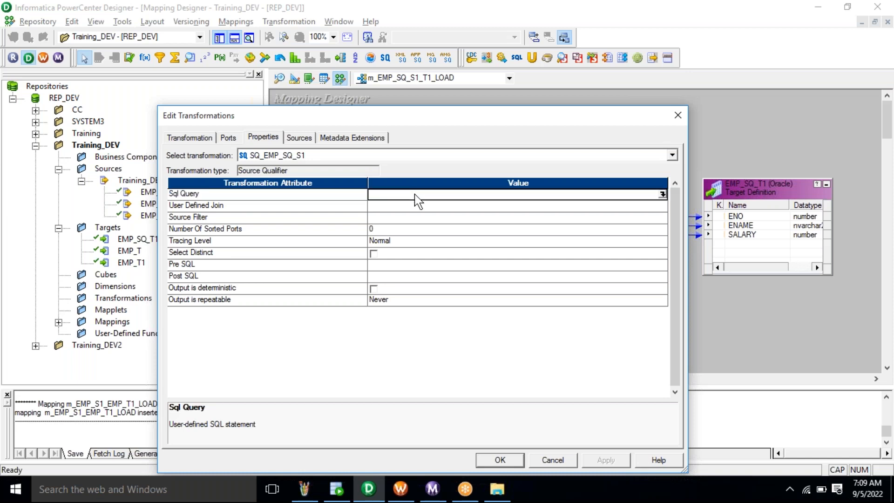
left_click(337, 495)
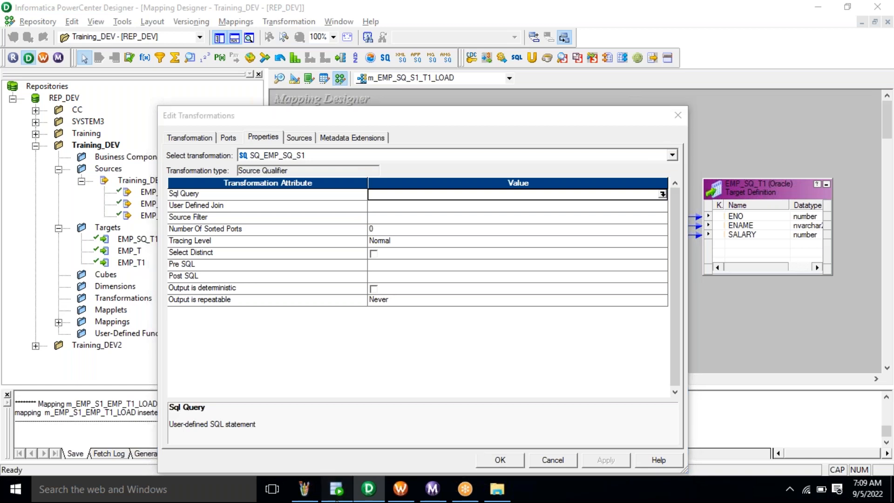
left_click(353, 157)
- Copy SELECT DISTINCT * FROM EMP_SQ_S1; and paste it into the Sql Query SQL Editor
left_click_drag(297, 156, 178, 156)
key("ctrl+c")
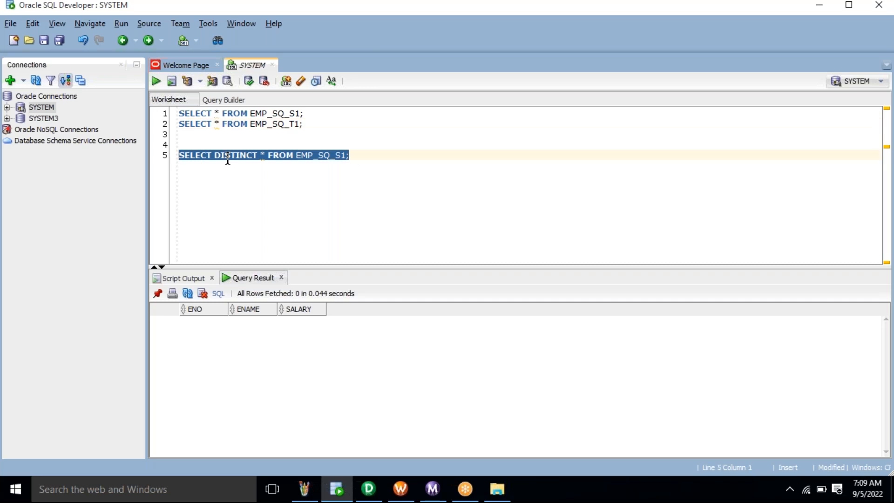
key("alt+Tab")
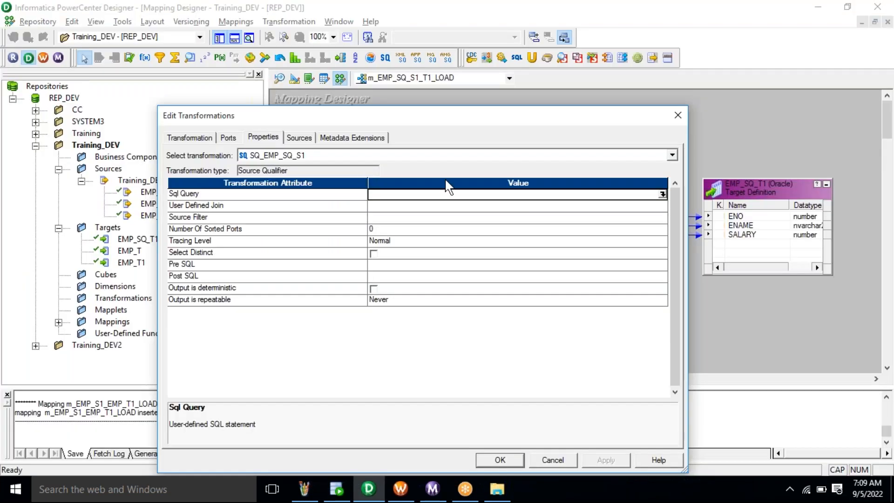
left_click(662, 194)
key("ctrl+v")
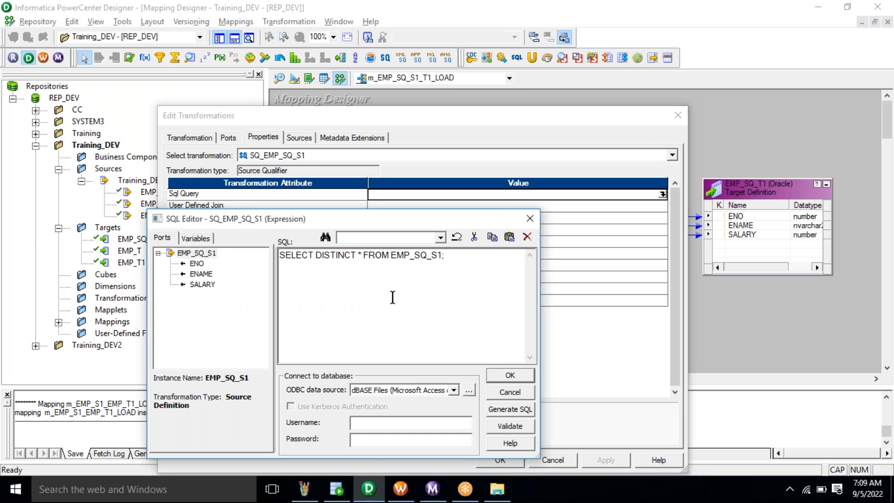
key("ctrl+a")
left_click(392, 297)
- Move the SQL Editor higher and review the pasted query line
left_click(467, 265)
left_click_drag(419, 217, 408, 153)
left_click_drag(436, 191, 234, 186)
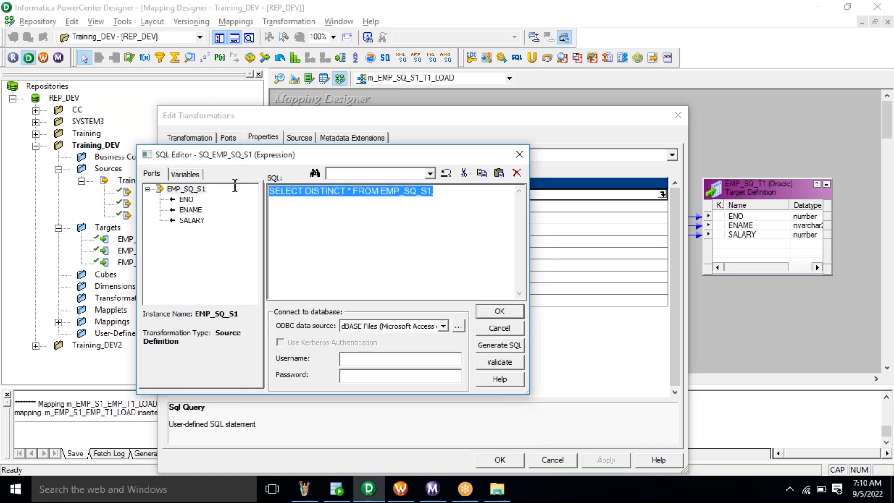
left_click(327, 191)
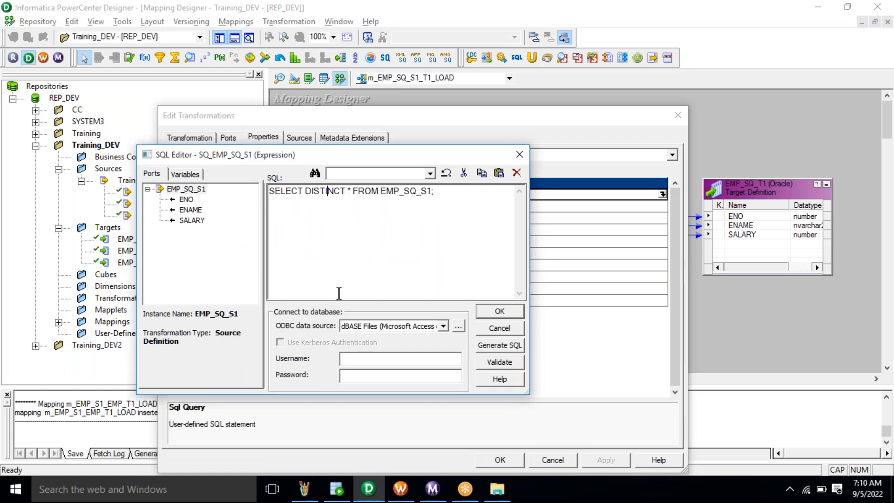
- Choose the Training_DEV ODBC source, enter the database username and password, and validate the query
left_click(360, 328)
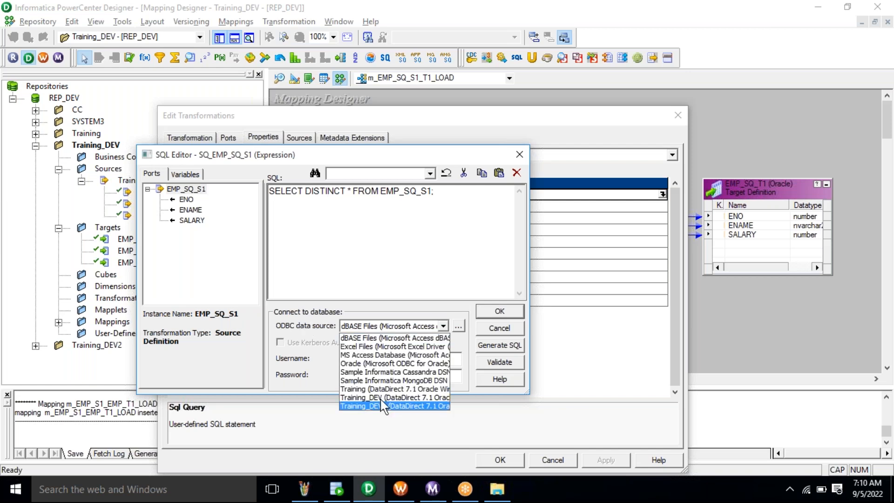
left_click(380, 405)
left_click(362, 359)
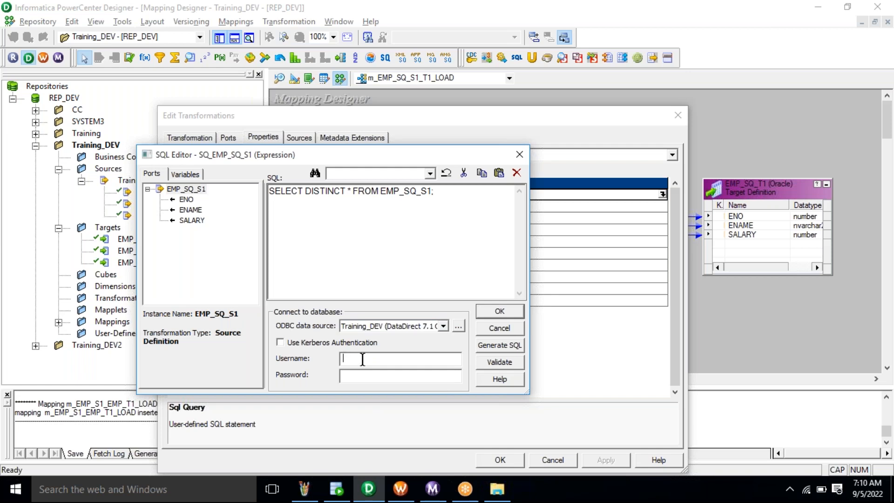
type("system")
key("Tab")
type("manager")
left_click(490, 363)
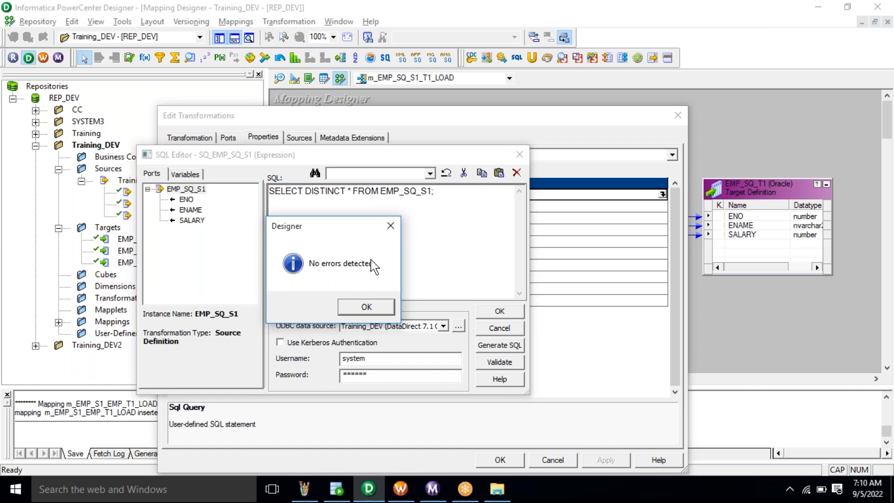
- Dismiss the 'No errors detected' message
left_click(383, 228)
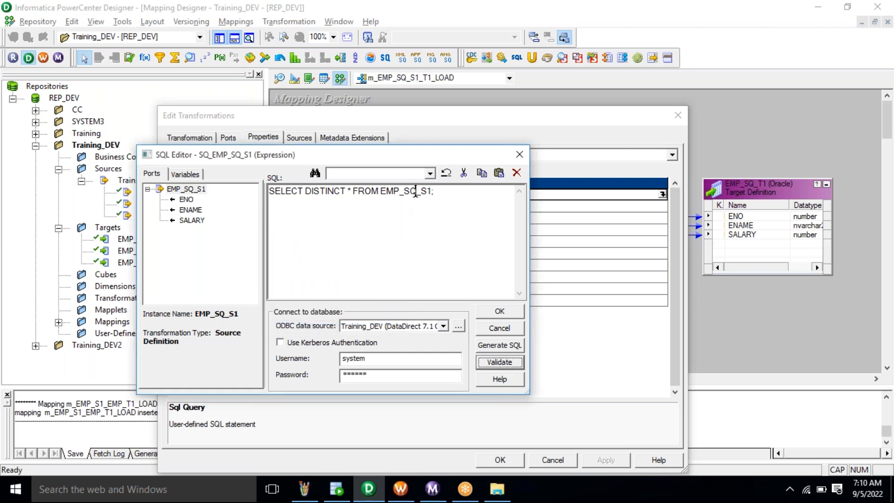
- Change the table to EMP_SQ1_S1, validate to get Invalid query, accept, and reopen the SQL Editor
type("1")
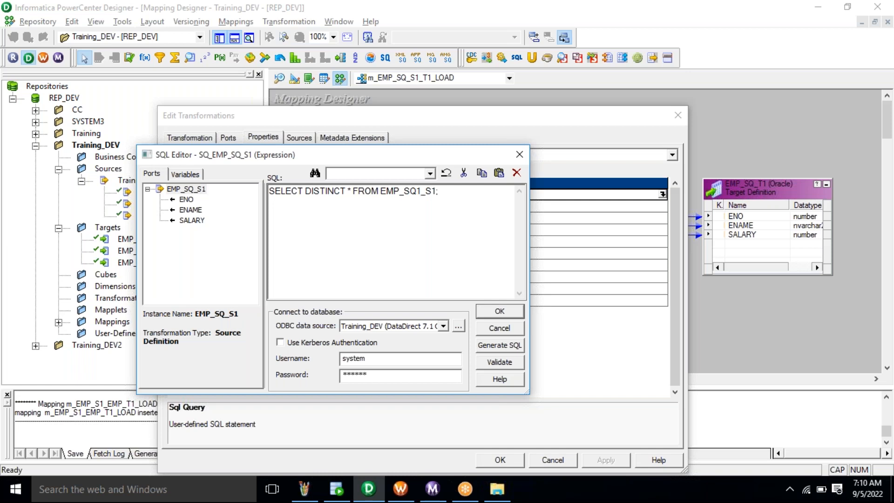
left_click(501, 363)
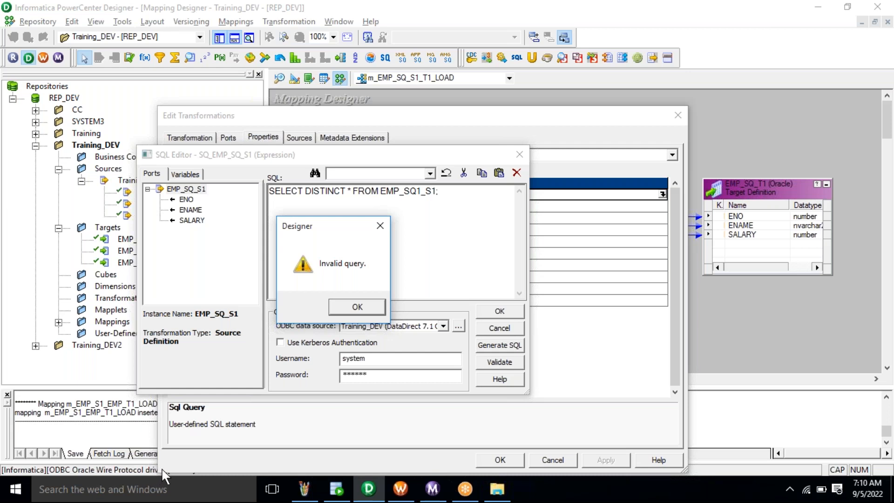
key("Return")
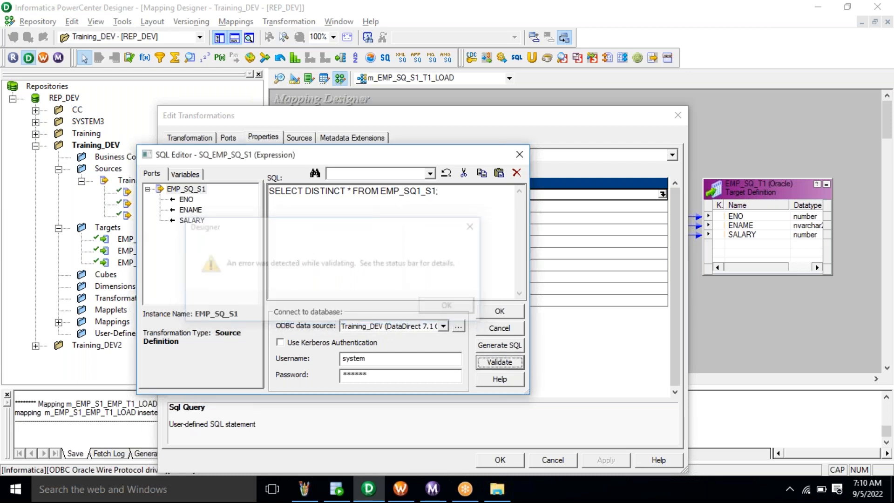
left_click(500, 318)
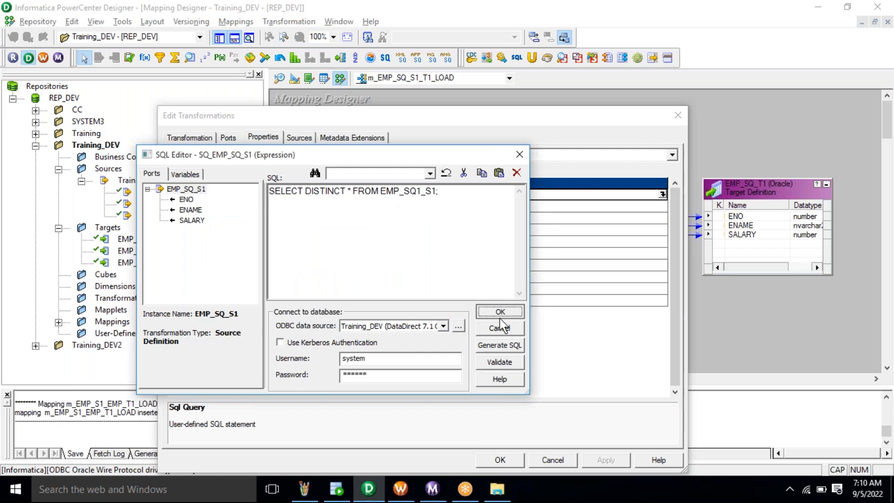
left_click_drag(482, 114, 484, 53)
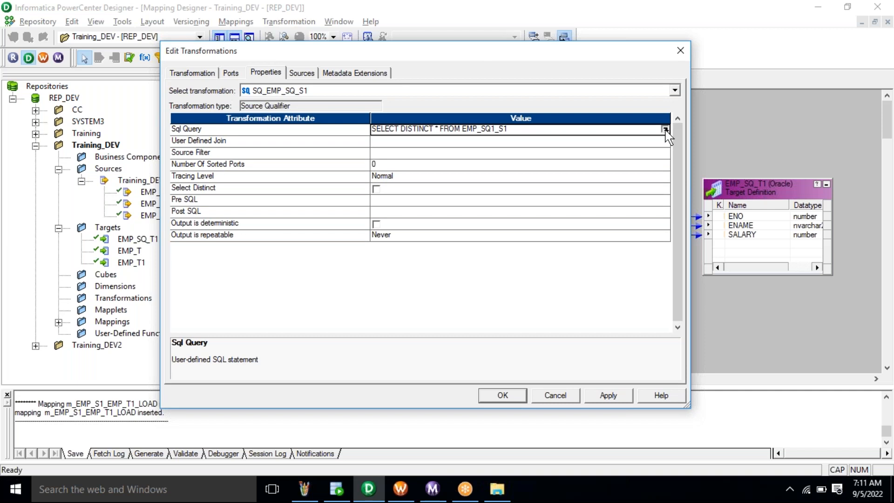
left_click(665, 129)
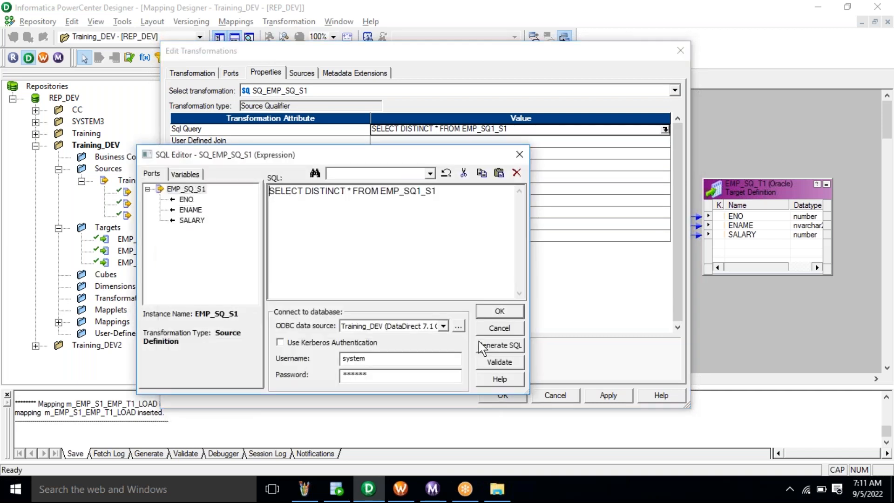
- After the ORA-00942 error, delete the extra 1 to restore EMP_SQ_S1 and revalidate with no errors
left_click(498, 364)
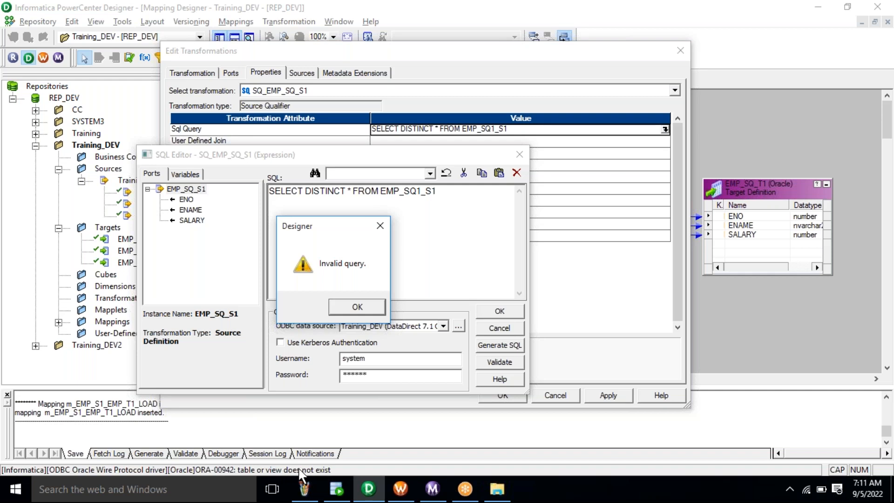
key("Return")
key("Return")
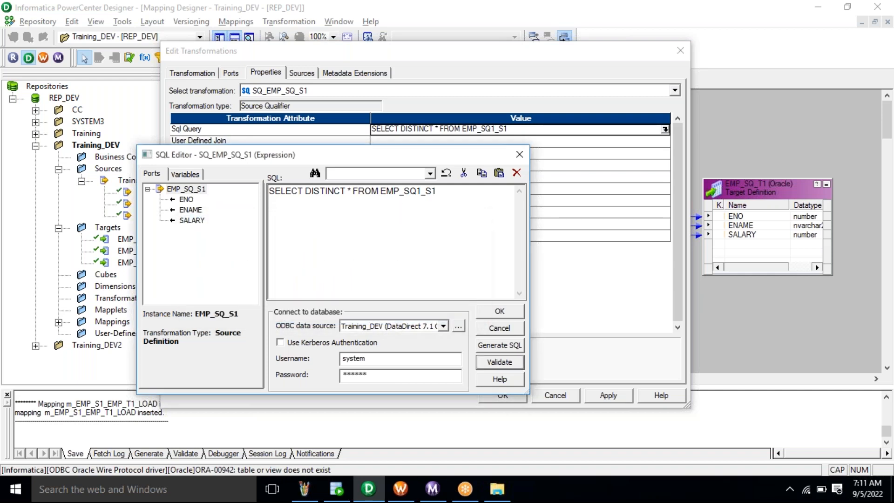
left_click(421, 191)
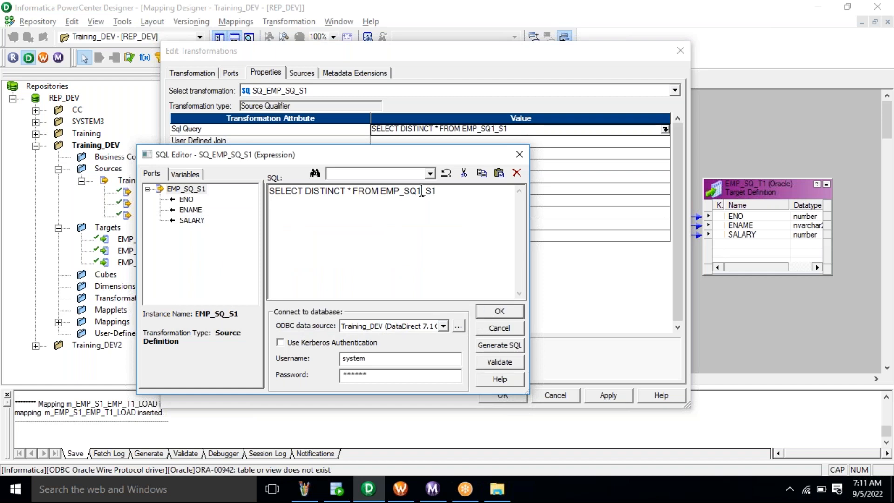
key("BackSpace")
left_click(509, 366)
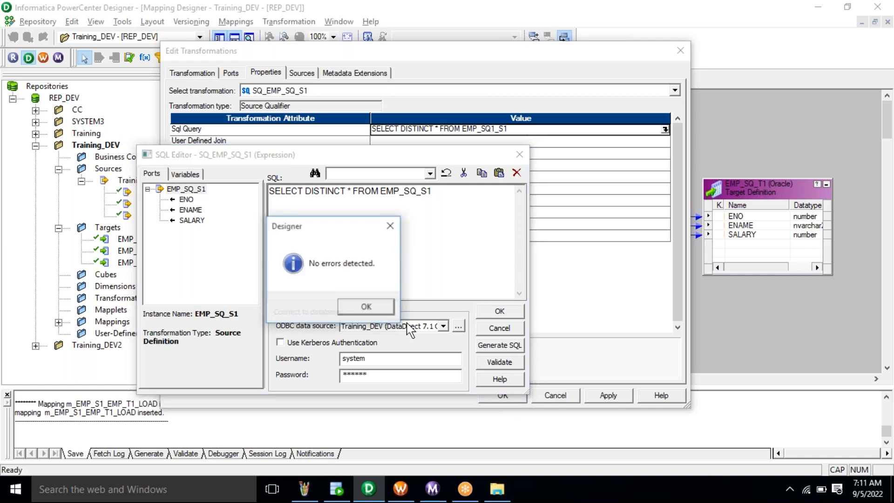
left_click(367, 306)
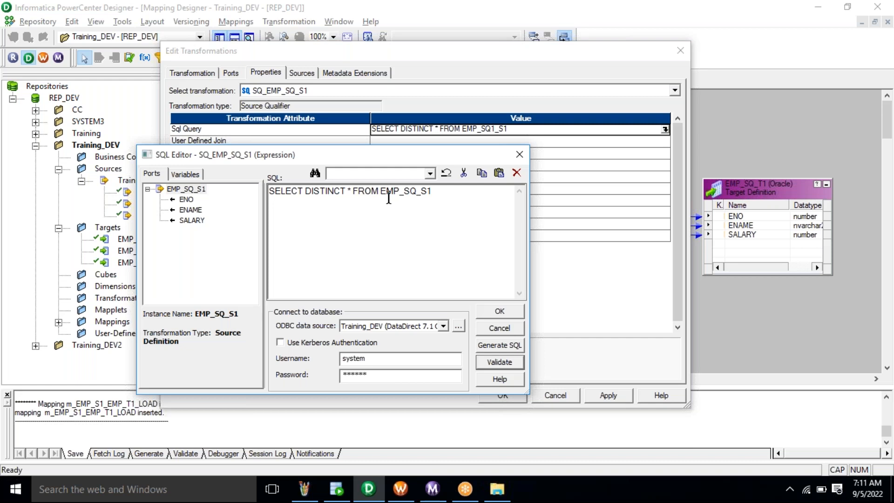
- Accept the SELECT DISTINCT SQL query override and apply it to the Source Qualifier
left_click(505, 312)
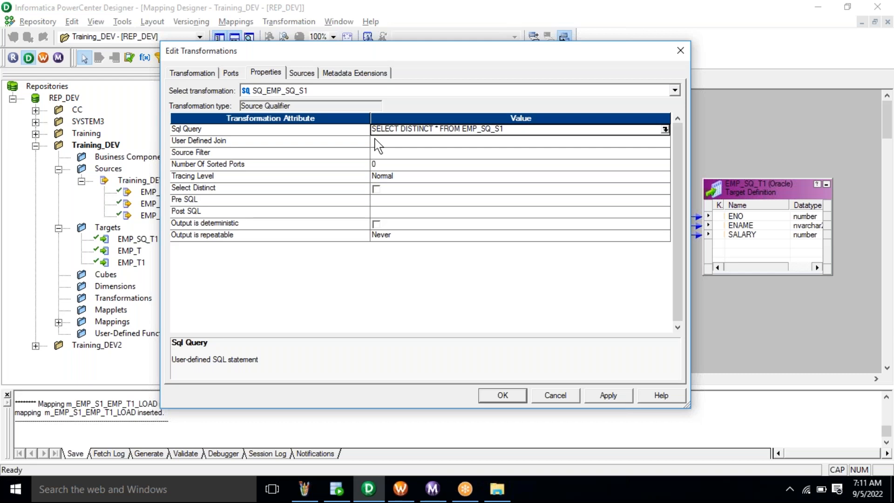
left_click(237, 131)
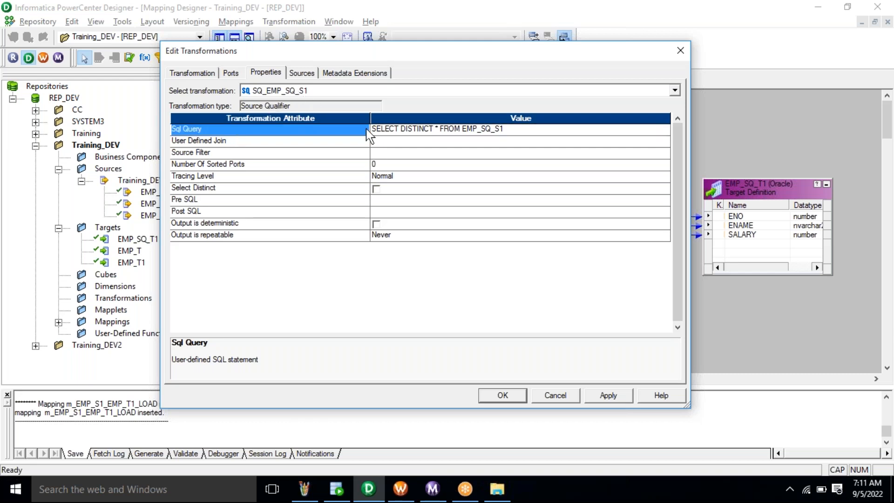
left_click(435, 130)
left_click(434, 130)
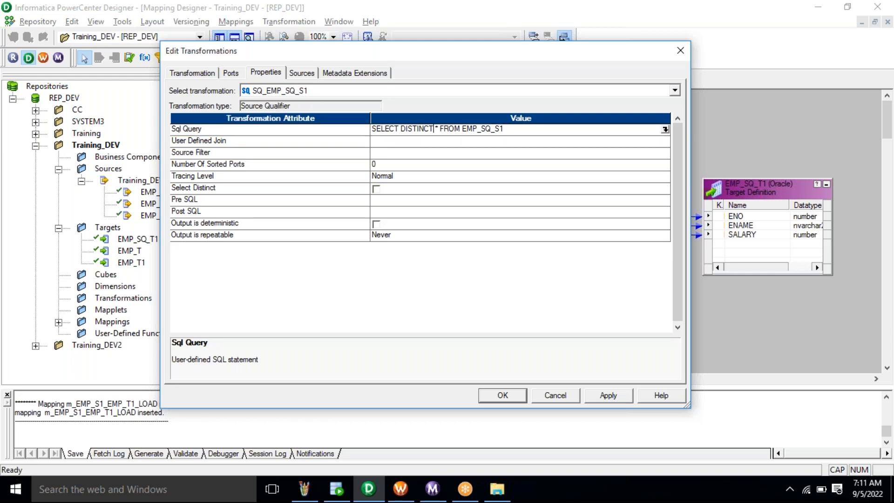
double_click(434, 129)
left_click(605, 397)
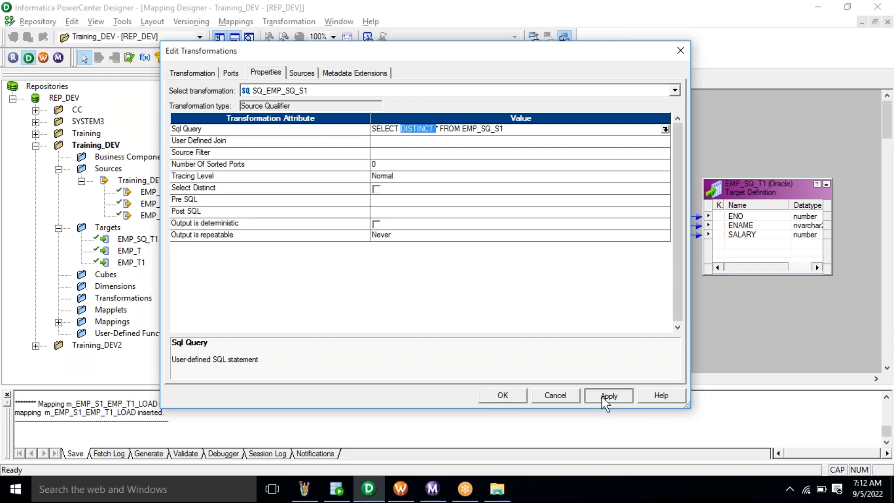
left_click(502, 395)
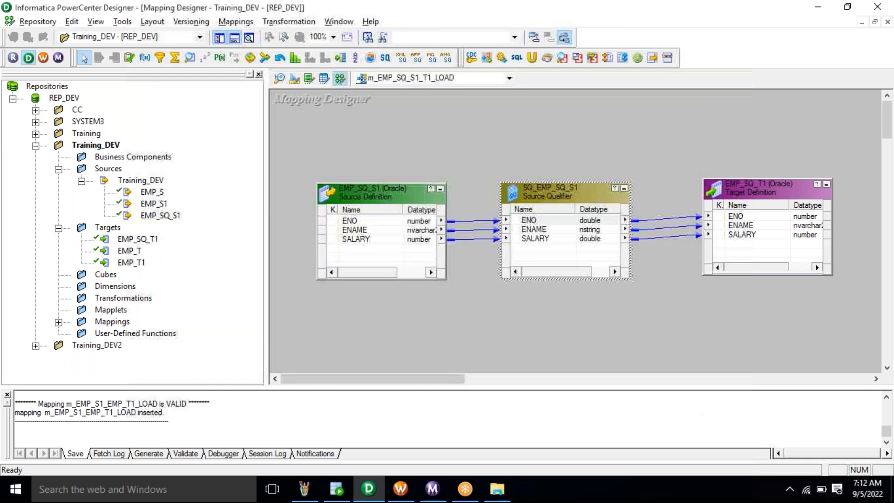
- Save mapping m_EMP_SQ_S1_T1_LOAD to the repository and confirm the log reports it VALID
left_click(38, 21)
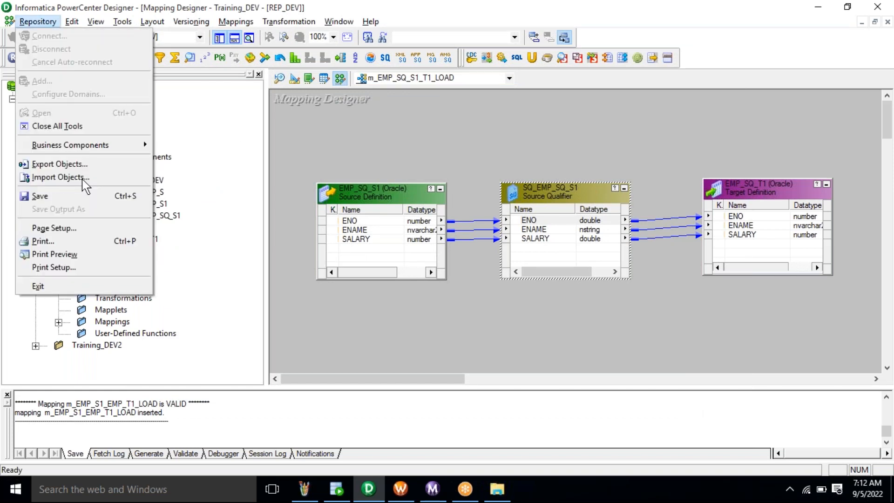
left_click(85, 196)
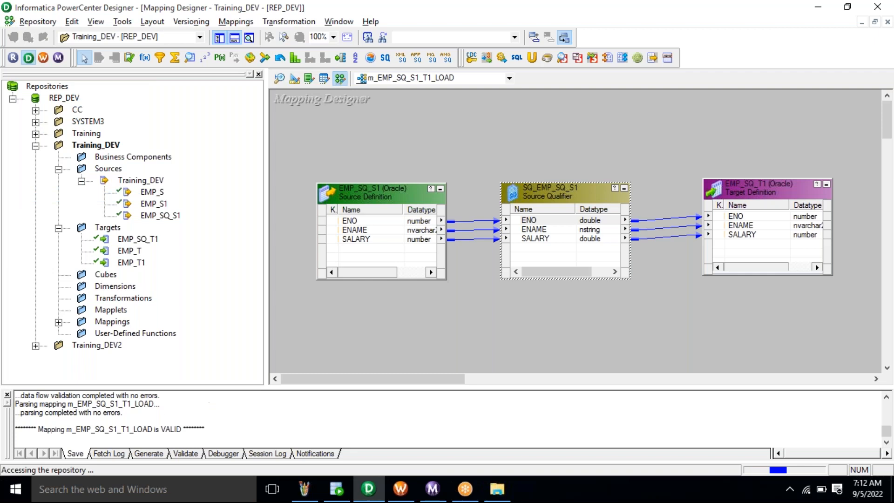
double_click(167, 402)
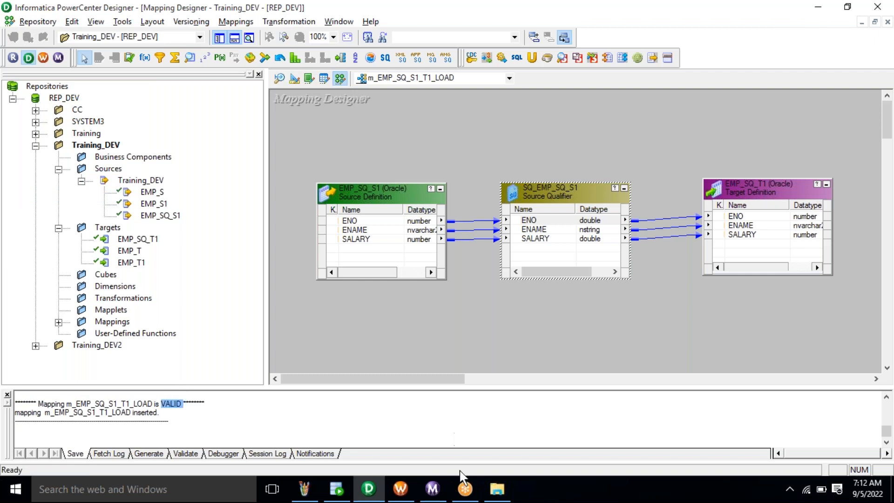
left_click(401, 489)
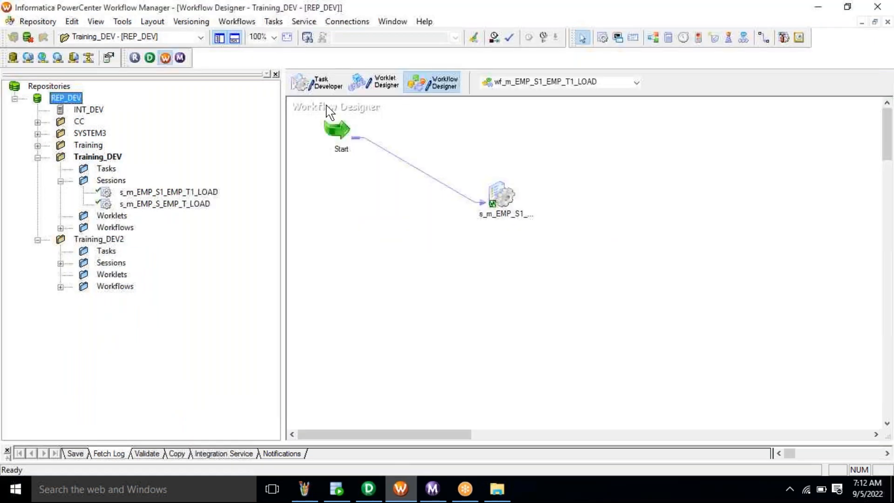
- Clear the Task Developer workspace and start a new task named s_
left_click(324, 88)
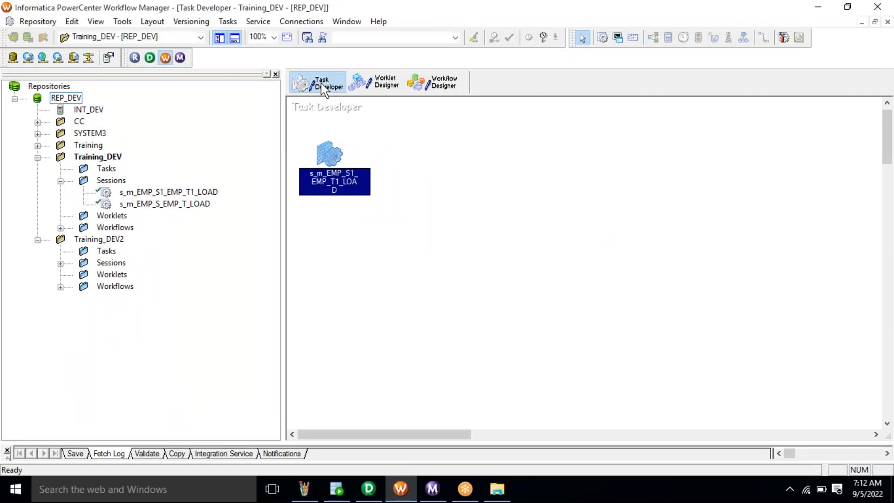
right_click(436, 212)
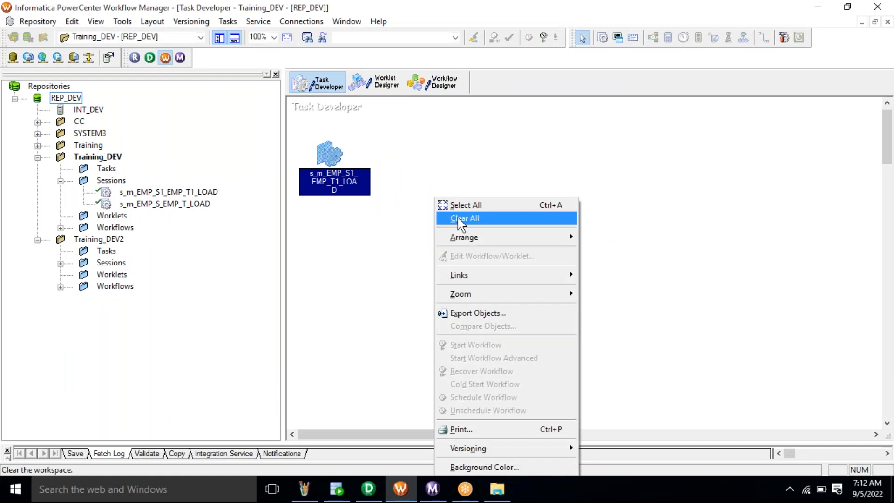
left_click(458, 217)
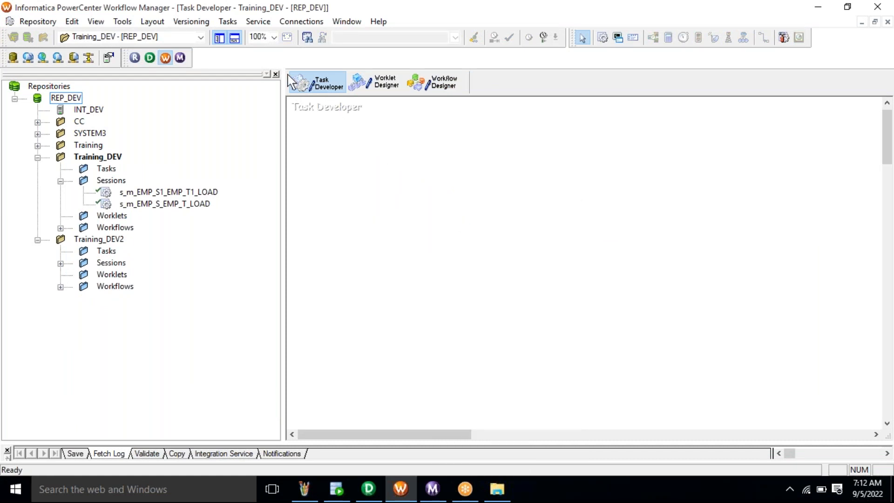
left_click(227, 22)
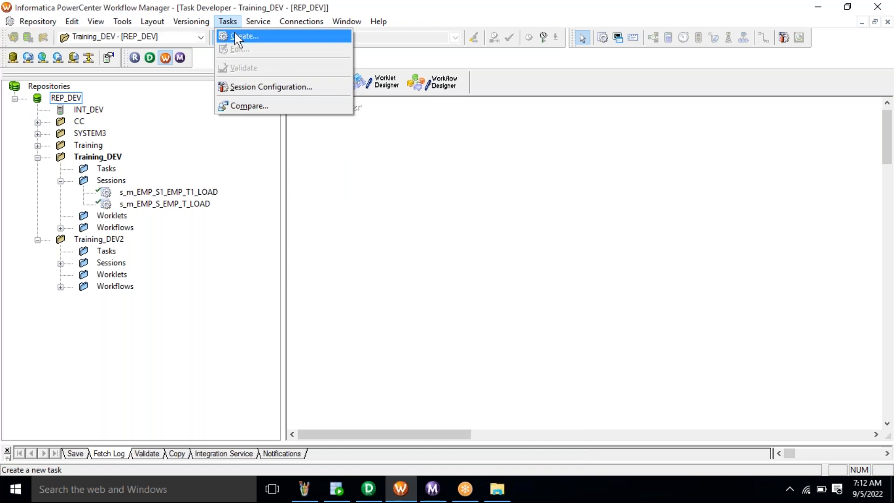
left_click(238, 36)
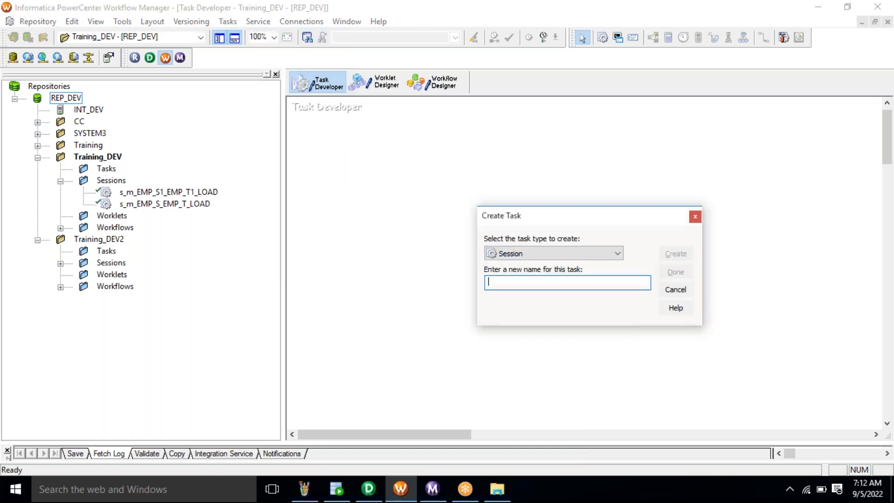
type("s_")
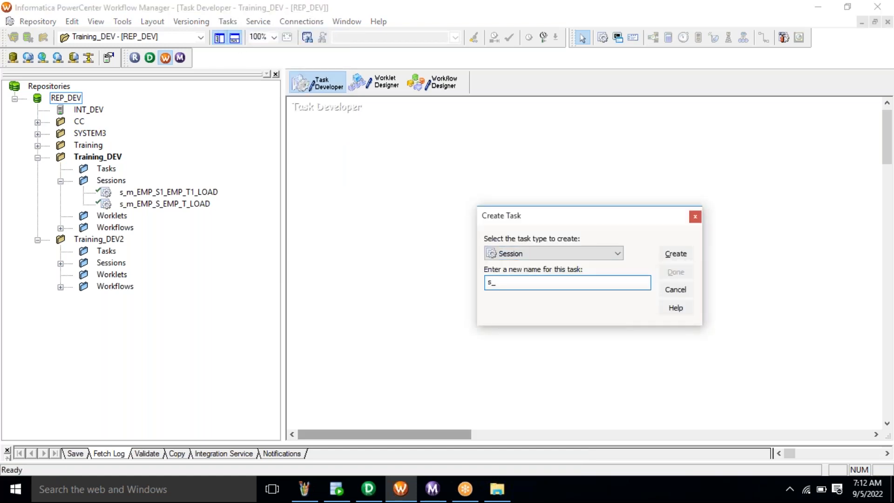
- Copy the mapping name m_EMP_SQ_S1_T1_LOAD from the Designer's mapping properties
left_click(368, 489)
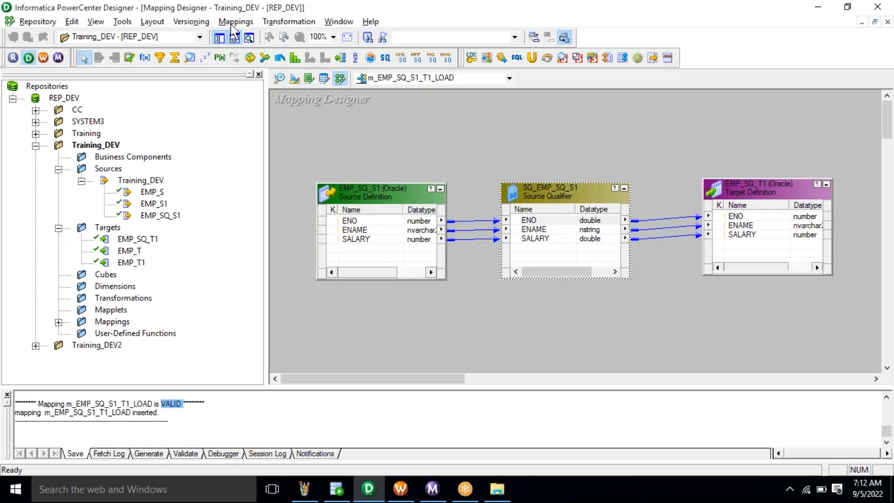
left_click(232, 23)
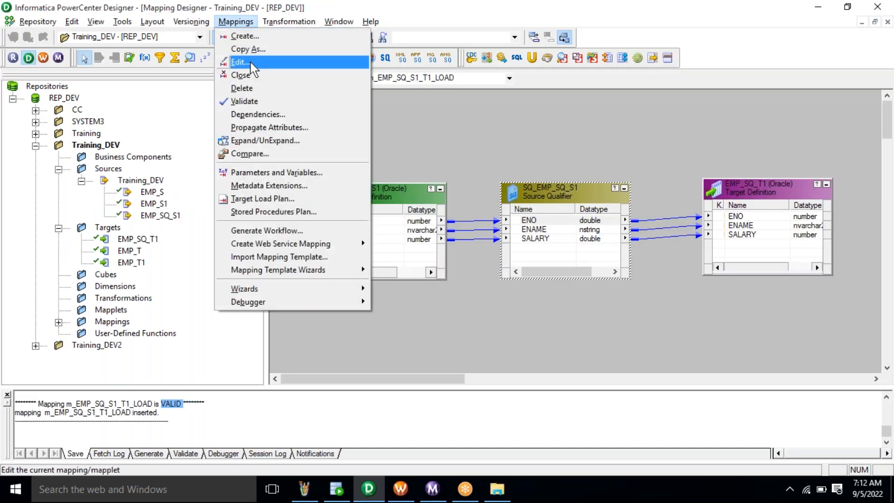
left_click(253, 61)
right_click(380, 207)
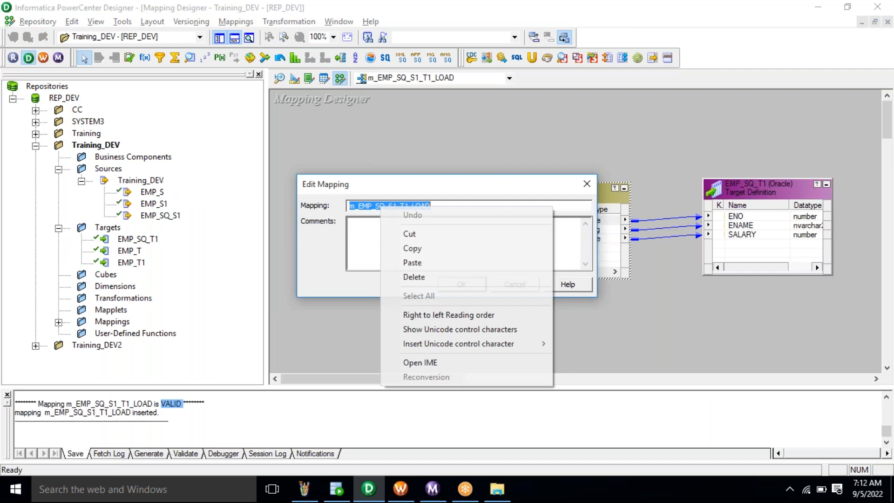
left_click(430, 249)
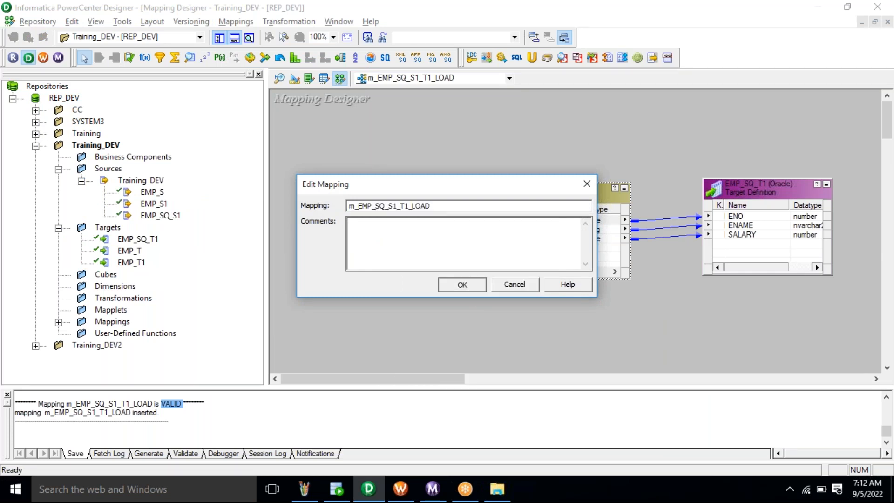
left_click(461, 283)
- Name the session s_m_EMP_SQ_S1_T1_LOAD and link it to mapping m_EMP_SQ_S1_T1_LOAD
left_click(399, 498)
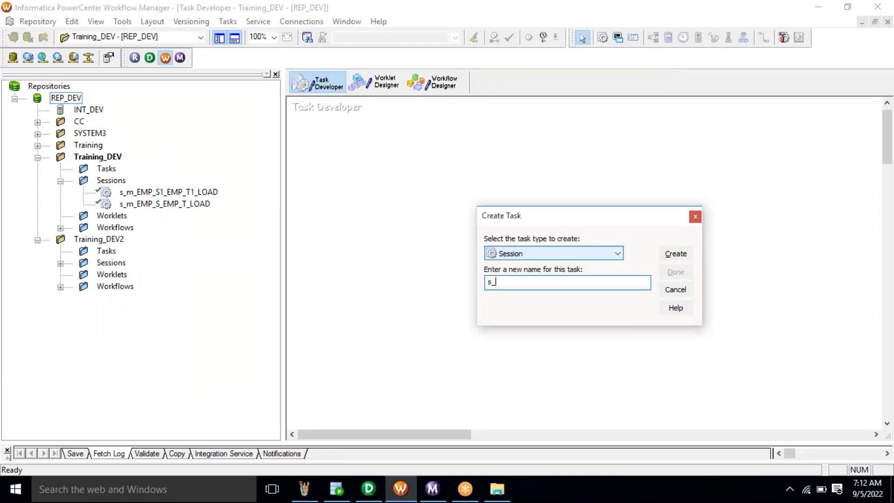
key("ctrl+v")
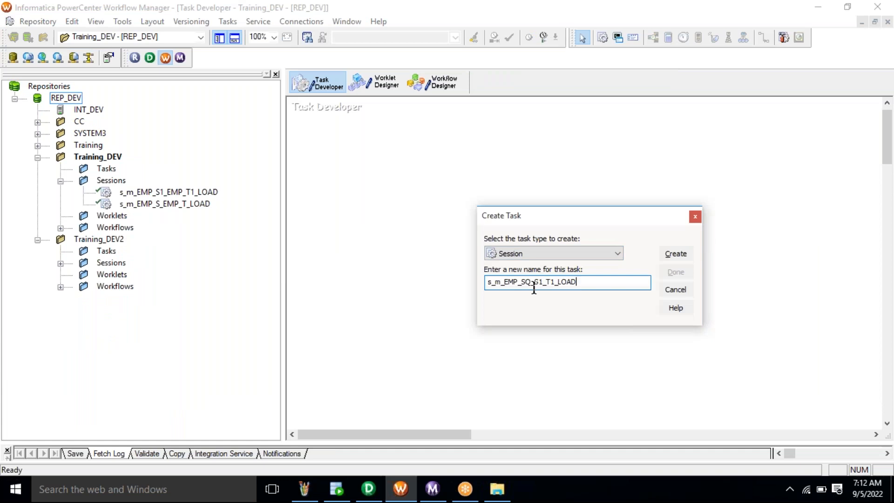
left_click(675, 255)
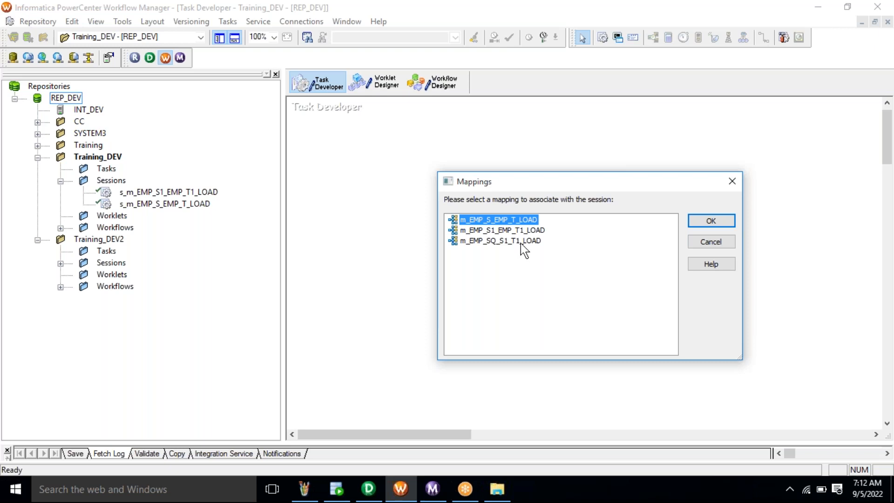
left_click(521, 241)
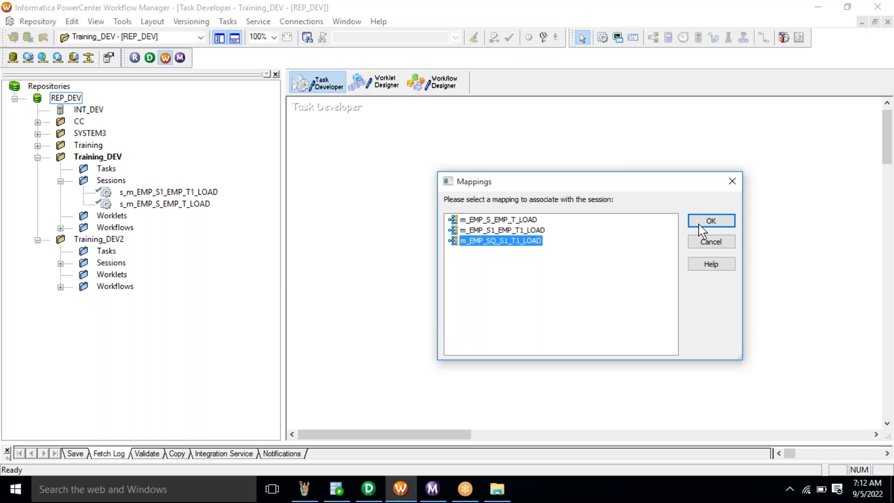
left_click(712, 227)
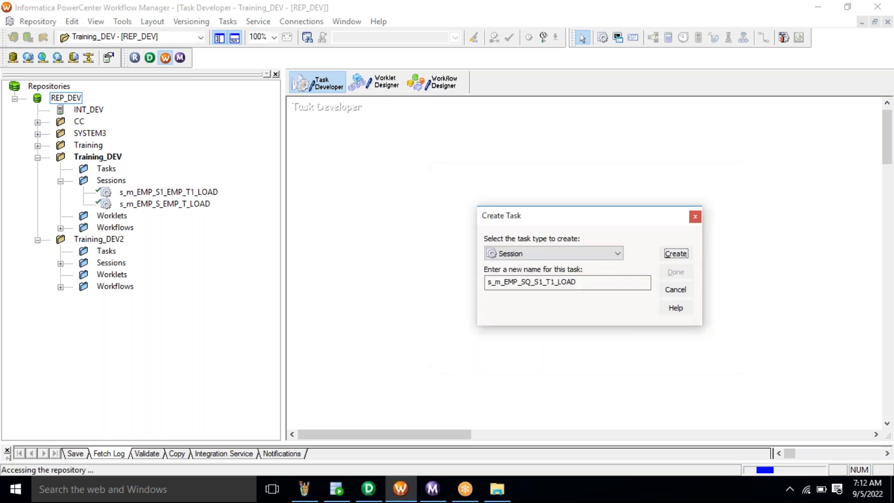
left_click(683, 271)
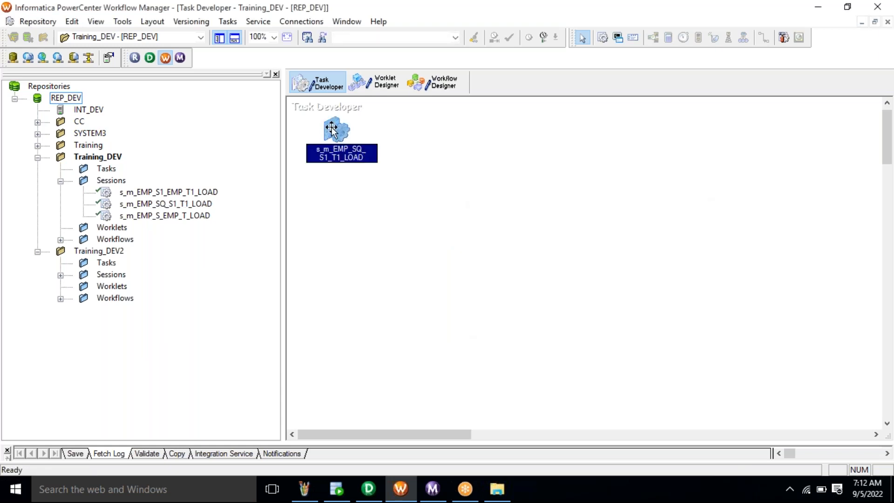
- Create a new workflow named wf_m_EMP_SQ_S1_T1_LOAD
mouse_move(332, 129)
left_click(443, 86)
left_click(236, 22)
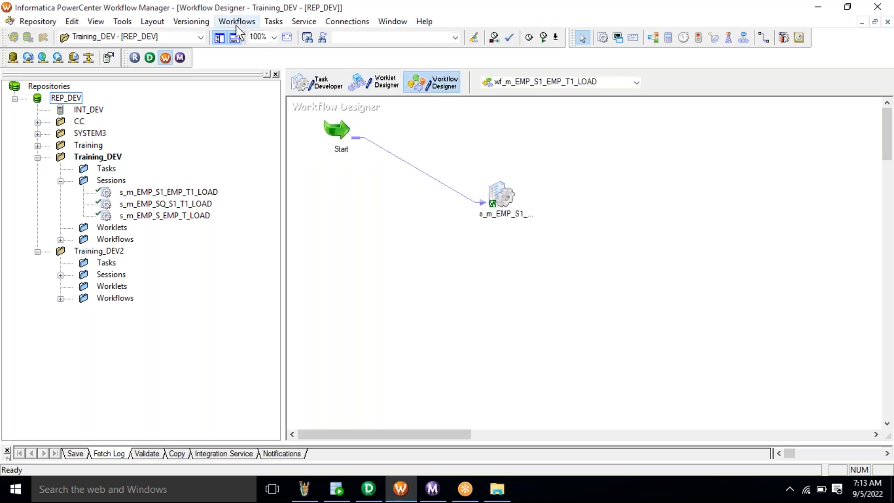
left_click(242, 36)
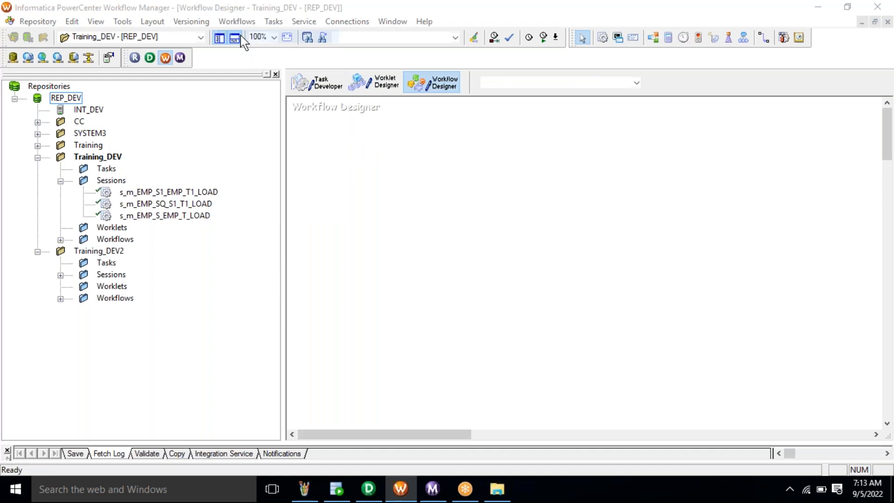
type("wf_m_EMP_SQ_S1_T1_LOAD")
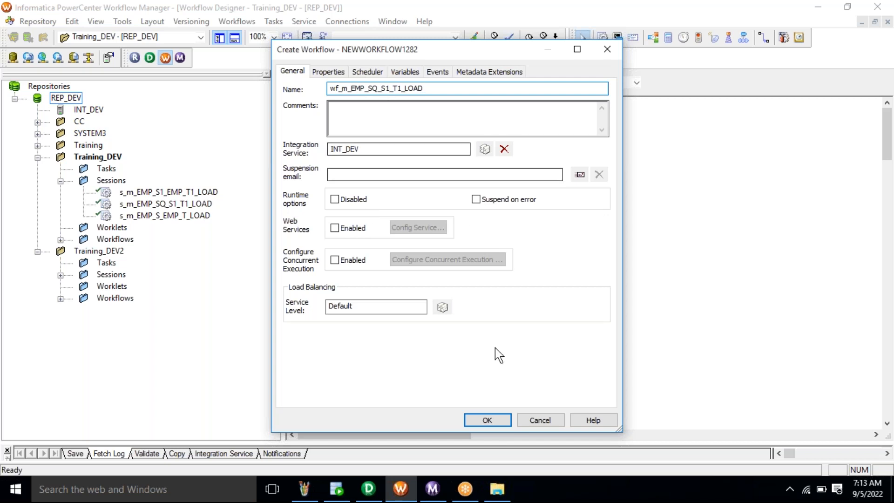
left_click(486, 420)
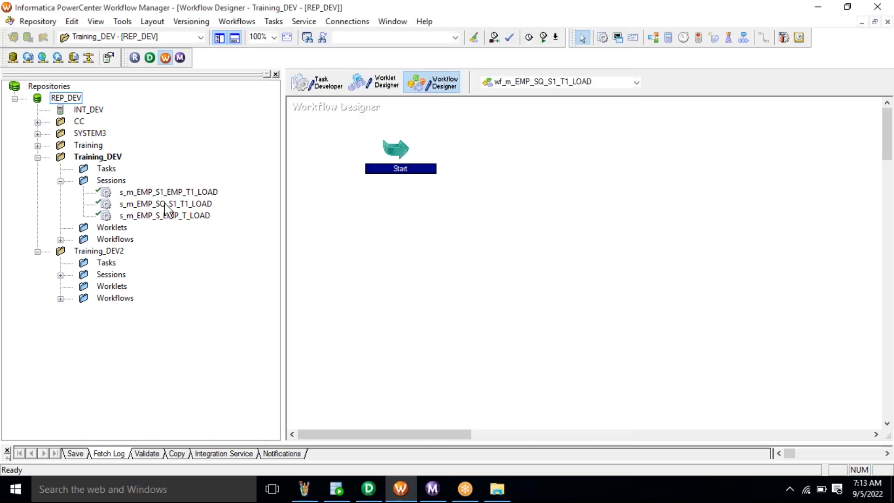
- Add session s_m_EMP_SQ_S1_T1_LOAD to the workflow and link Start to it
left_click(168, 204)
left_click_drag(172, 210, 562, 190)
left_click(273, 22)
left_click(280, 99)
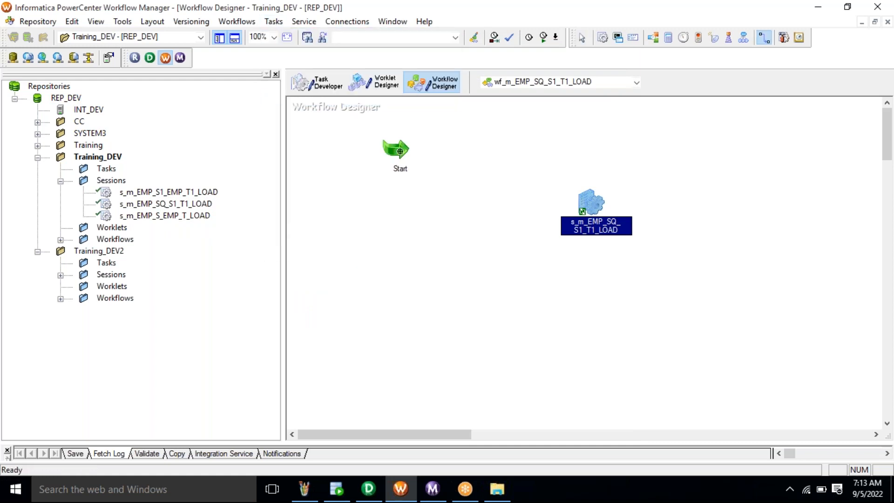
left_click_drag(400, 150, 584, 203)
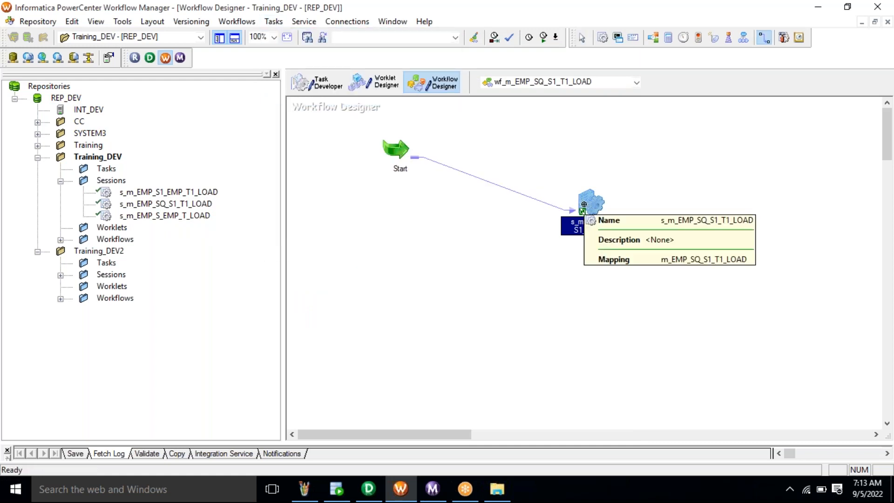
- Save the workflow with Ctrl+S and start running it
key("ctrl+s")
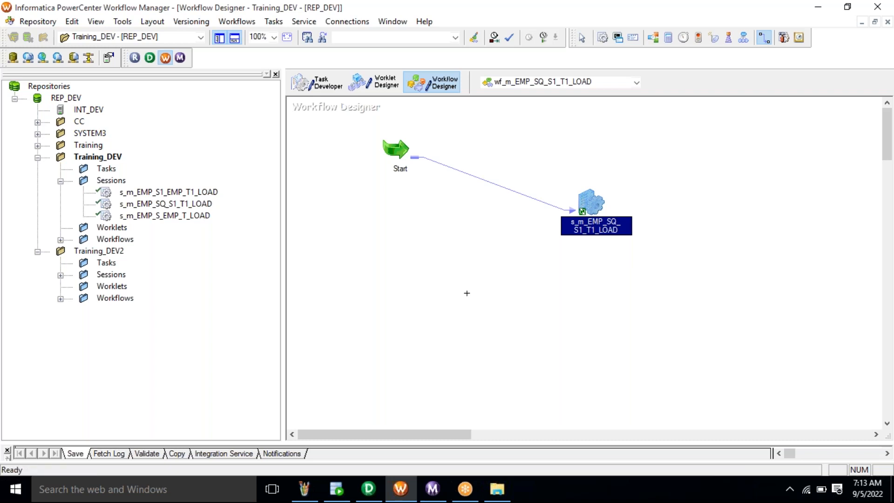
key("Escape")
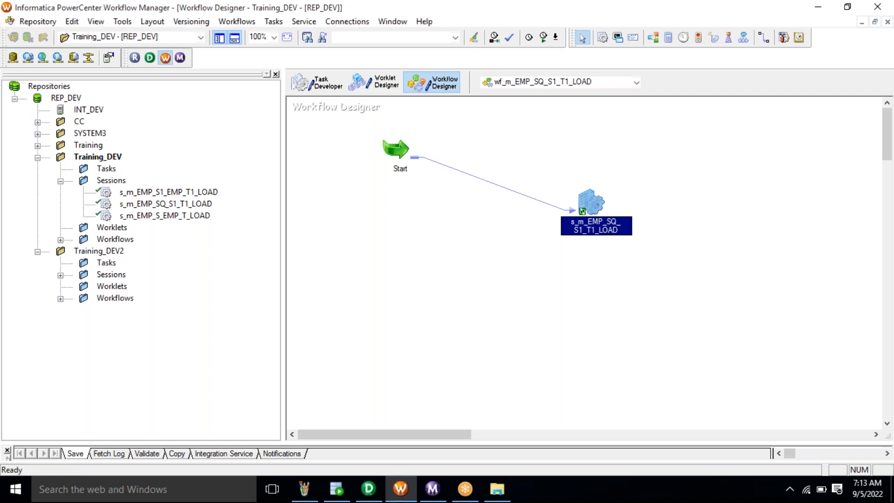
right_click(465, 297)
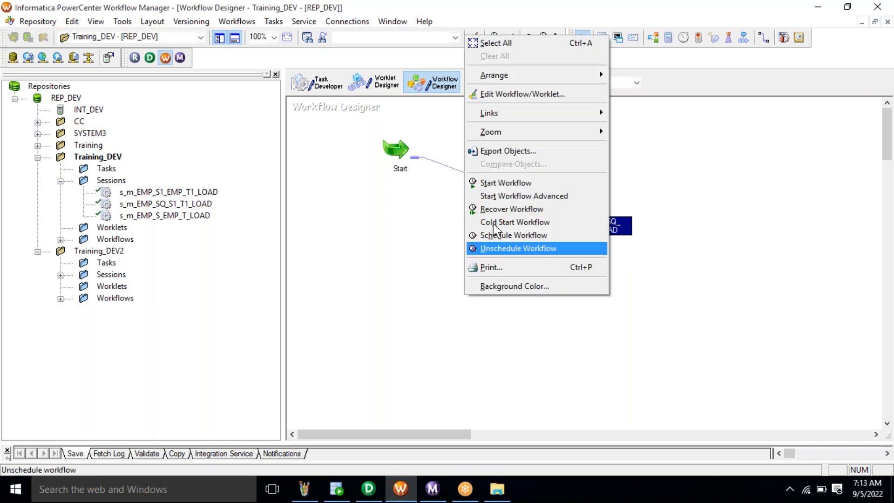
left_click(507, 184)
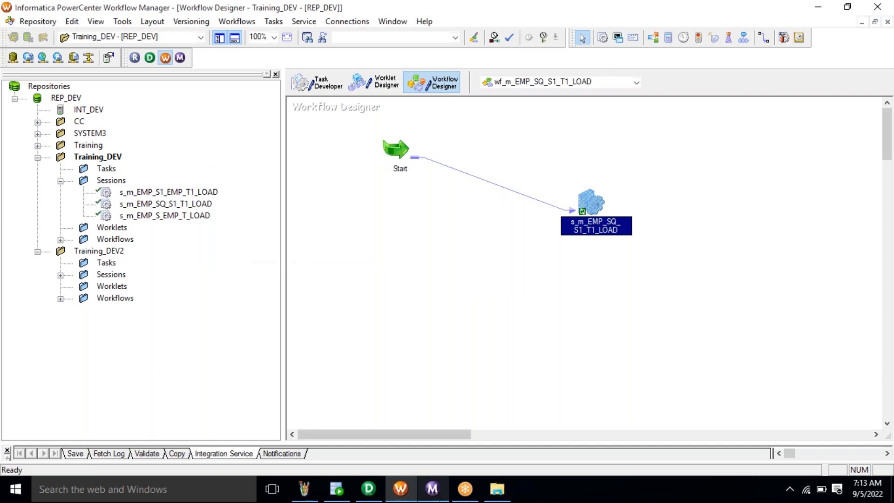
- Check the session's run statistics: 3 rows through SQ_EMP_SQ_S1 and 3 loaded into EMP_SQ_T1
right_click(260, 146)
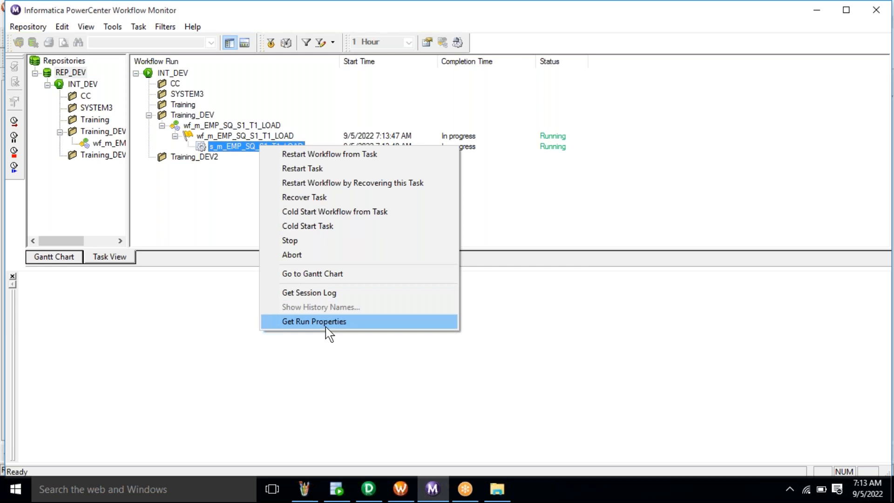
left_click(327, 322)
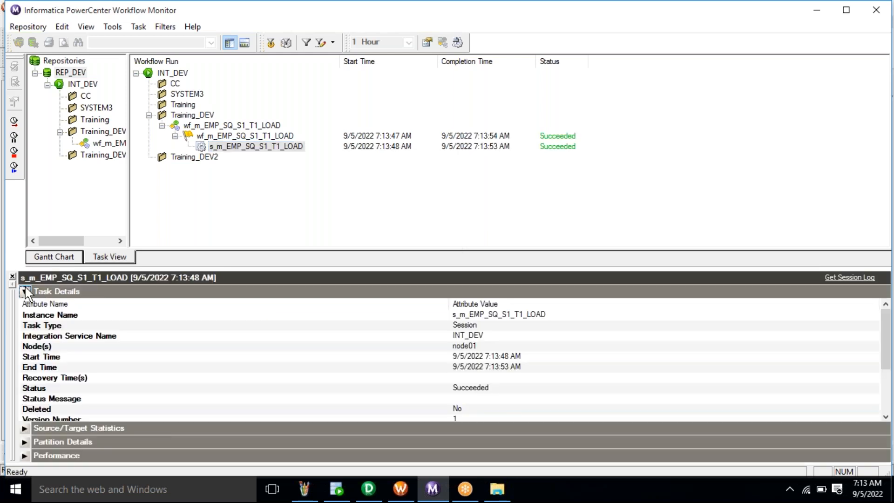
left_click(24, 291)
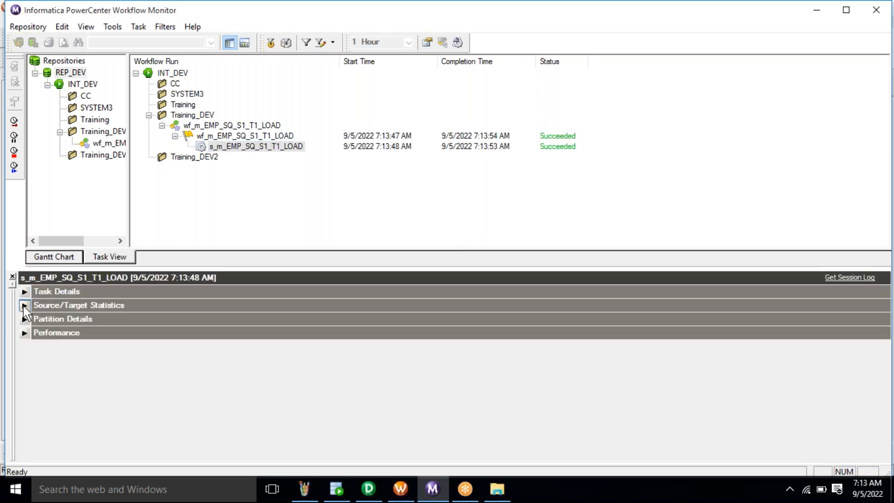
left_click(25, 305)
left_click(198, 340)
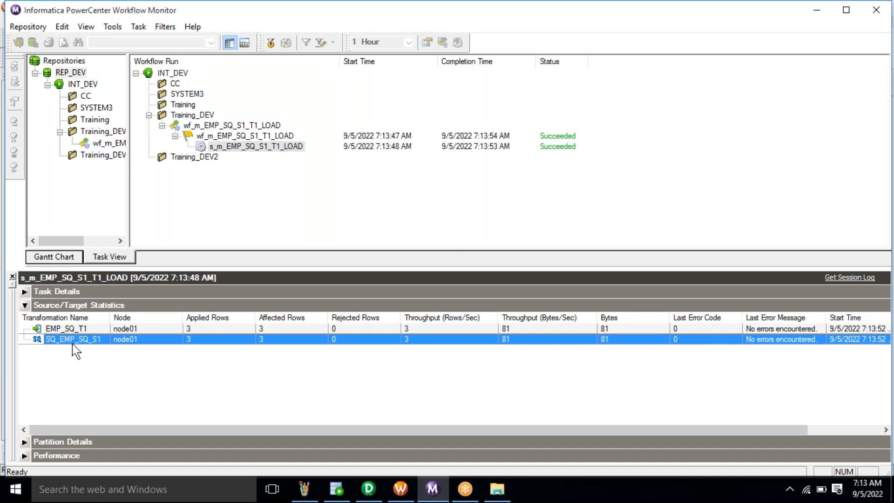
left_click(191, 329)
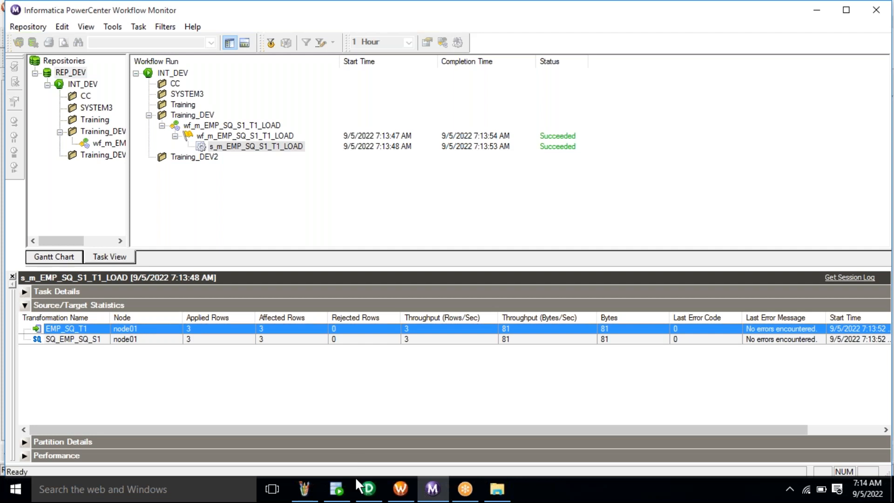
left_click(337, 486)
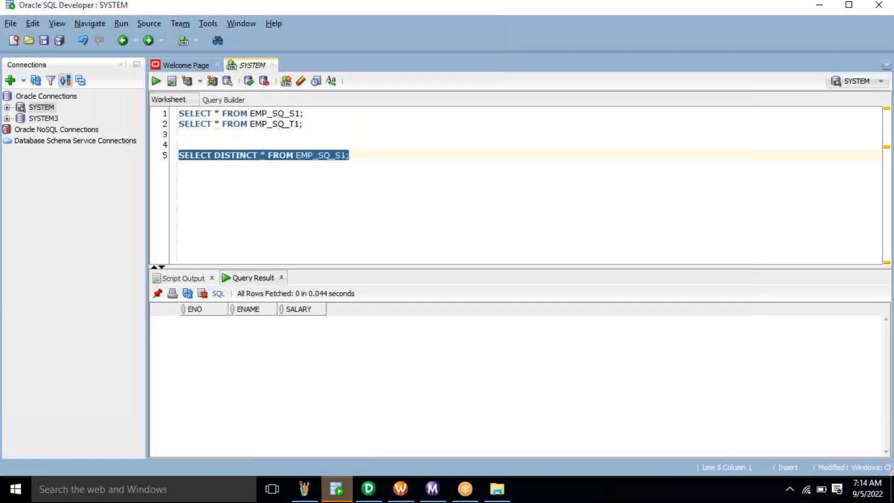
- Run the EMP_SQ_T1 and EMP_SQ_S1 queries in the worksheet
left_click(310, 127)
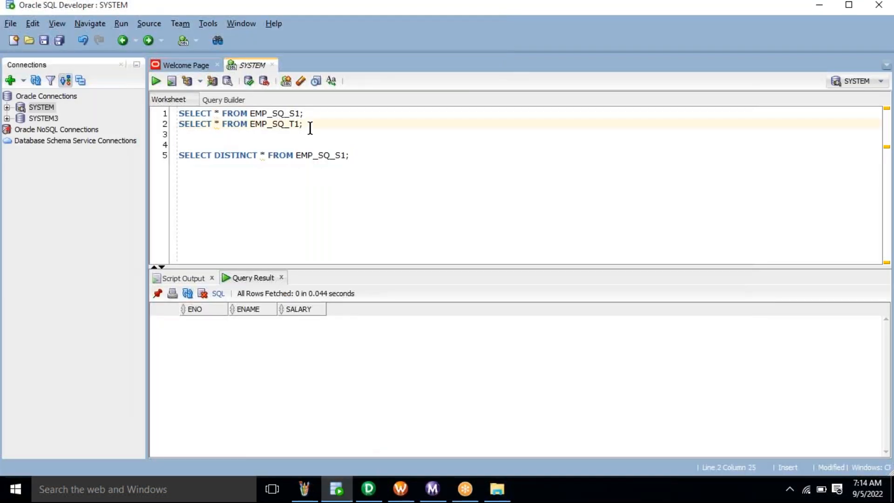
triple_click(310, 127)
key("ctrl+Return")
key("ctrl+Return")
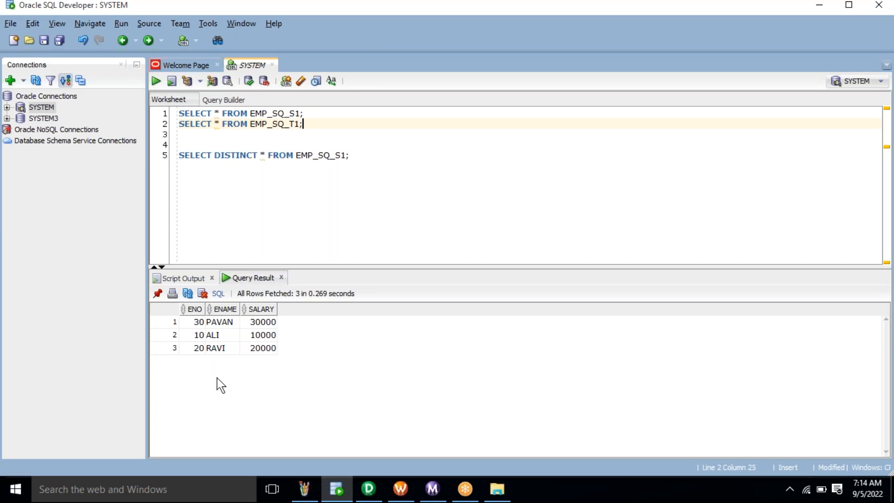
left_click(357, 108)
key("ctrl+Return")
triple_click(185, 113)
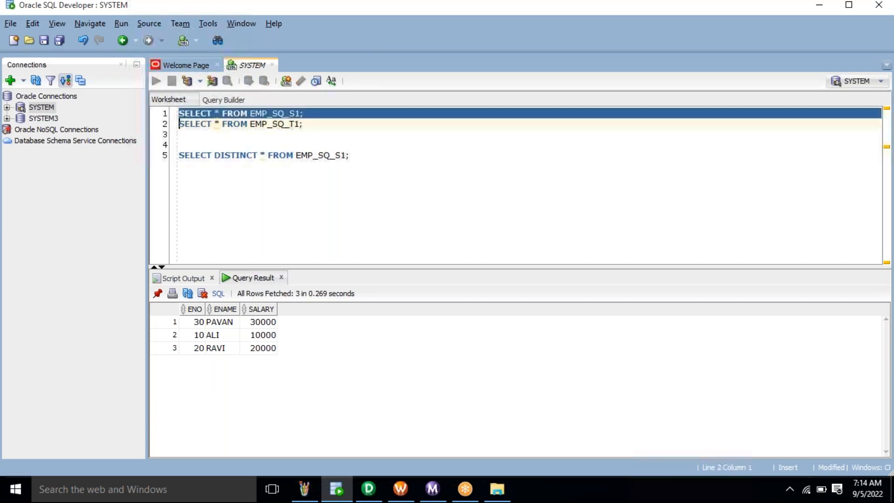
key("ctrl+Return")
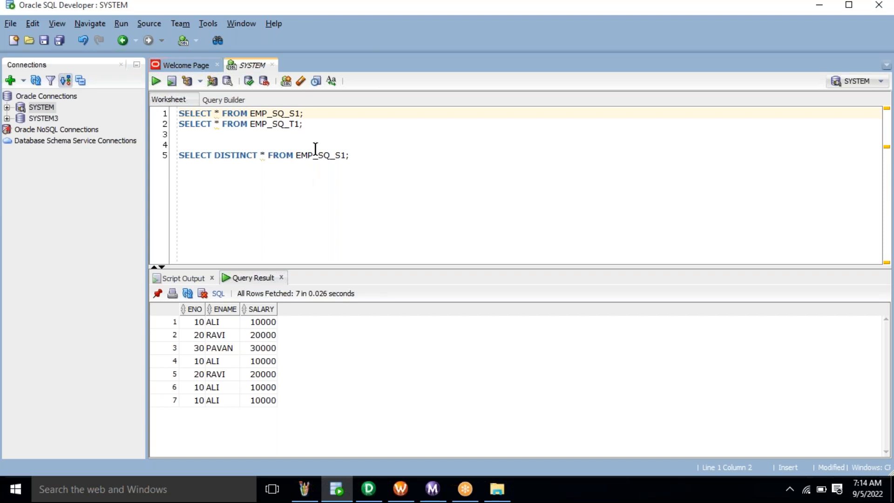
- Rerun the EMP_SQ_T1 query to confirm 3 distinct rows with ENO 30, 10 and 20
left_click(322, 124)
key("ctrl+Return")
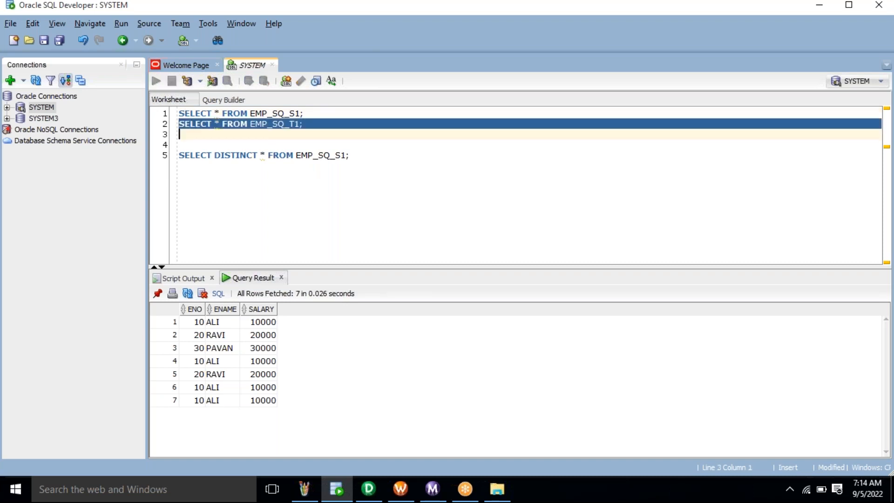
left_click(232, 336)
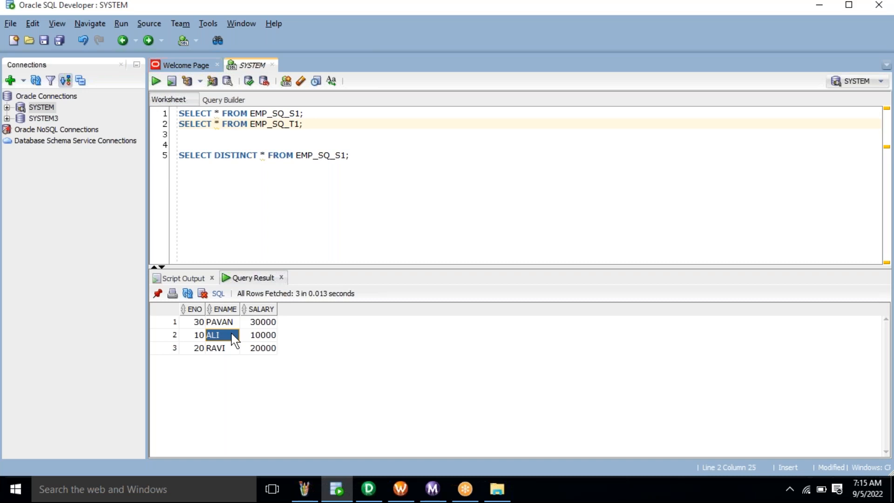
left_click(394, 250)
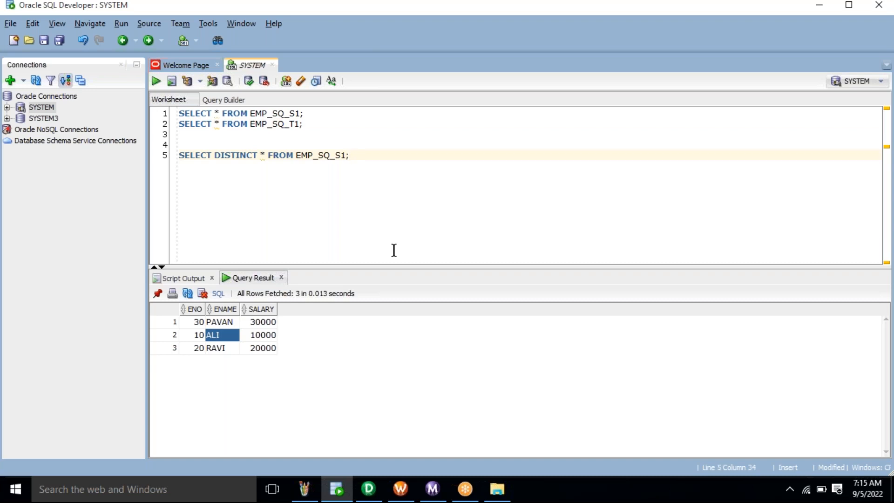
left_click(368, 489)
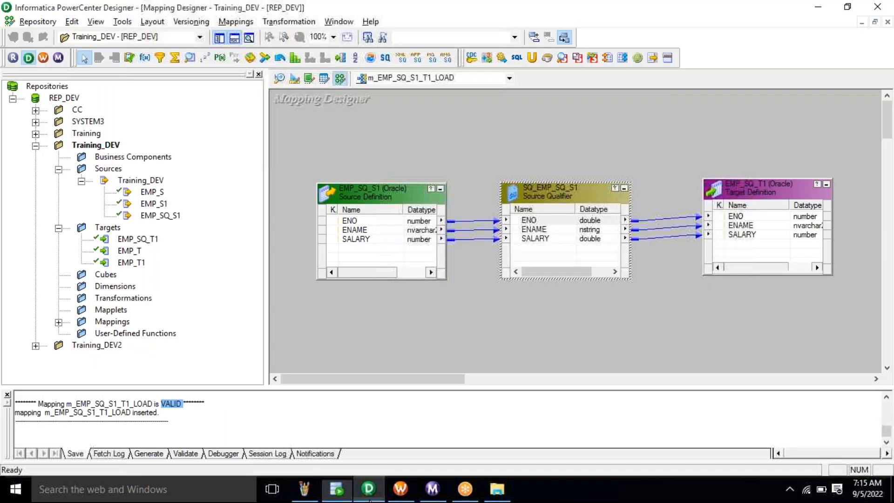
double_click(558, 201)
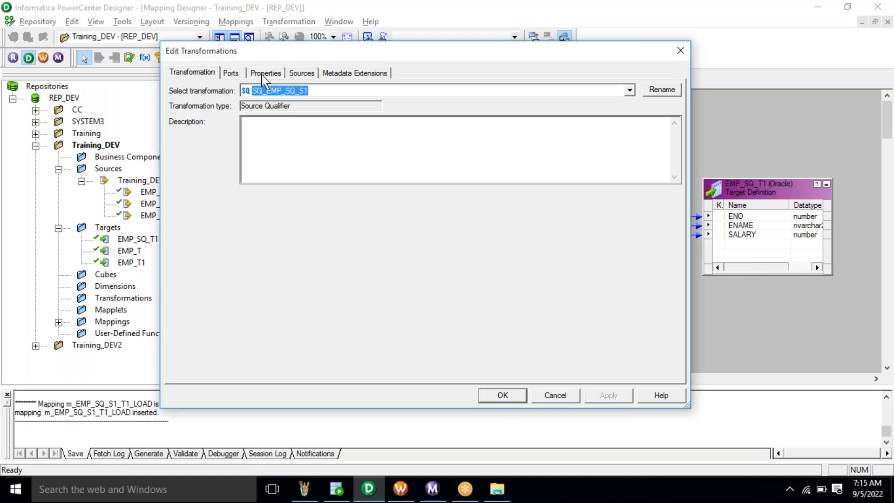
left_click(263, 74)
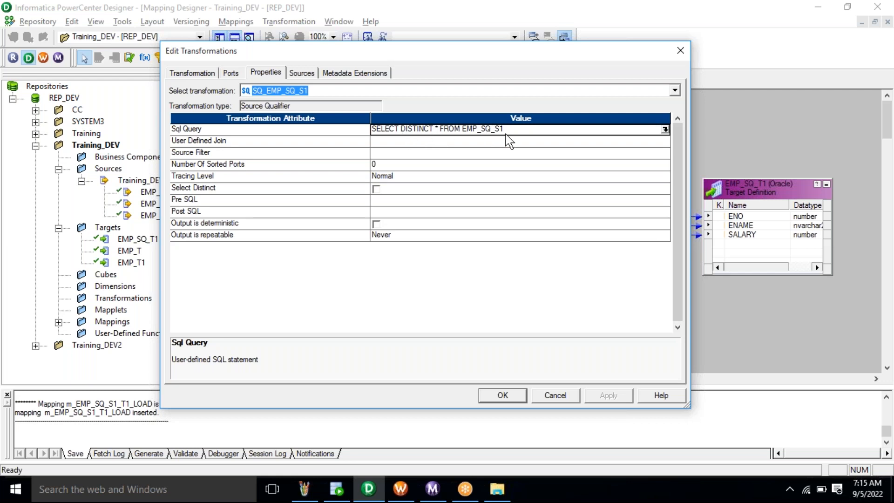
left_click(330, 192)
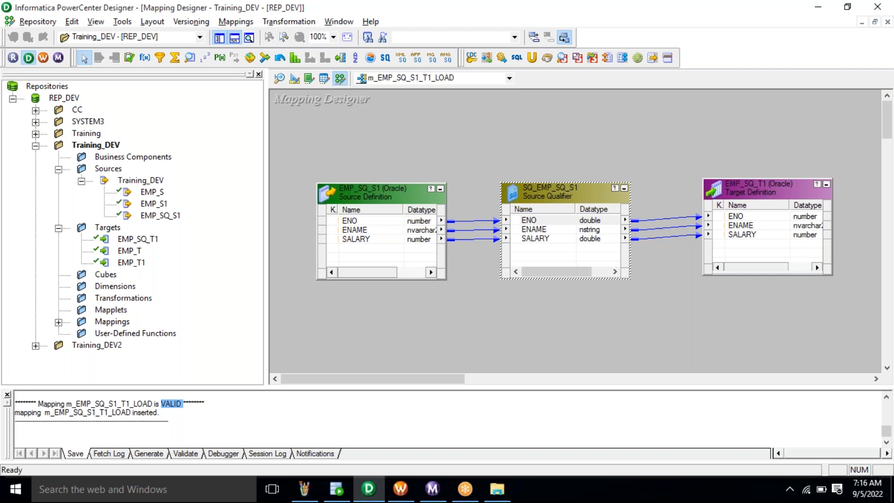
- Replace line 5's distinct query with a copy querying EMP_SQ_S2 and run it
left_click(339, 498)
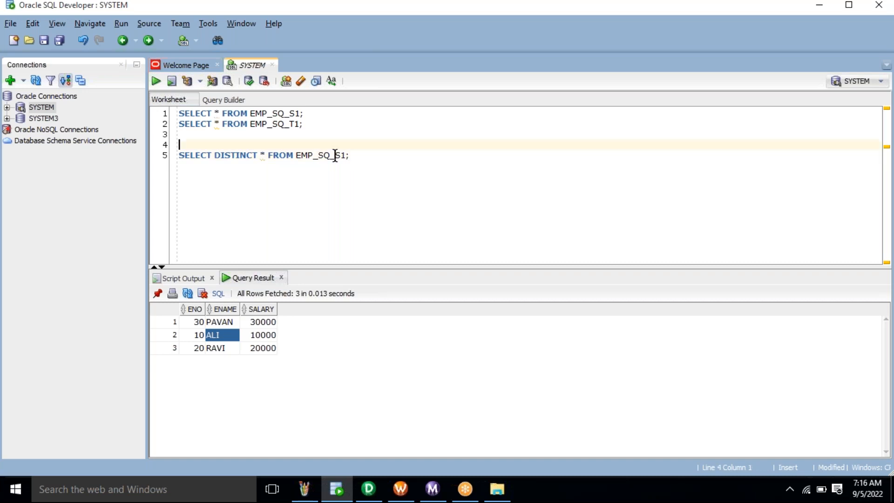
key("ctrl+shift+End")
key("Delete")
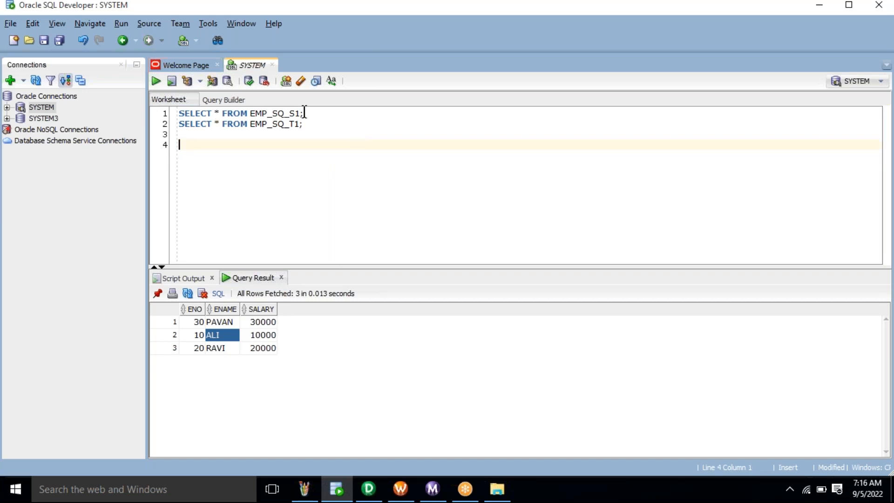
left_click_drag(304, 112, 178, 114)
key("ctrl+c")
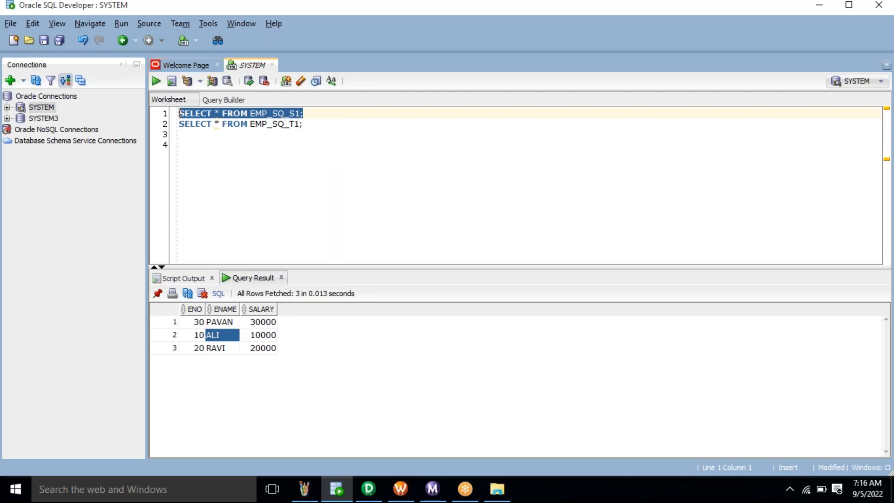
left_click(180, 144)
key("Return")
key("ctrl+v")
key("BackSpace")
key("BackSpace")
type("2")
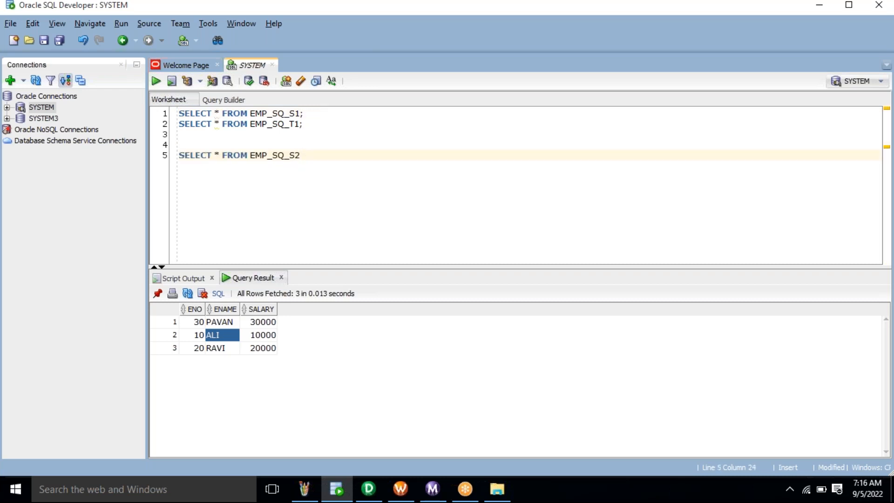
type(";")
key("ctrl+Return")
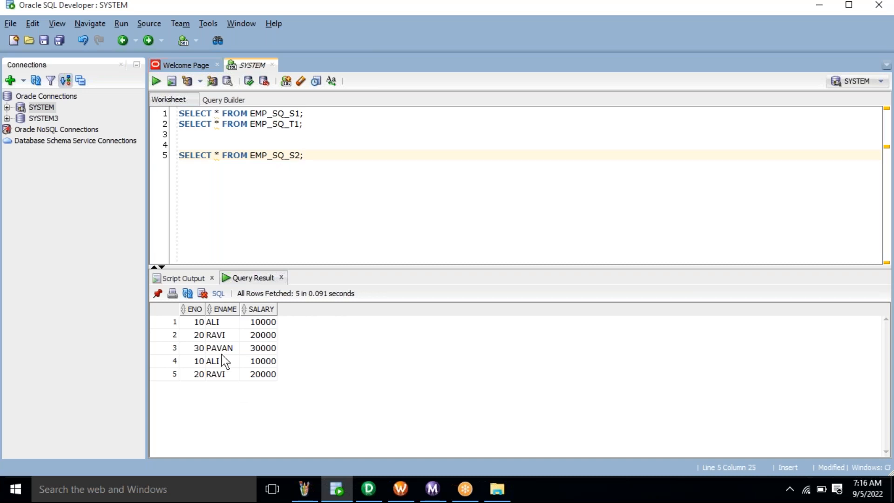
- Highlight the duplicated ALI and RAVI rows and copy the EMP_SQ_S2 query line
left_click_drag(196, 363, 279, 381)
left_click(326, 230)
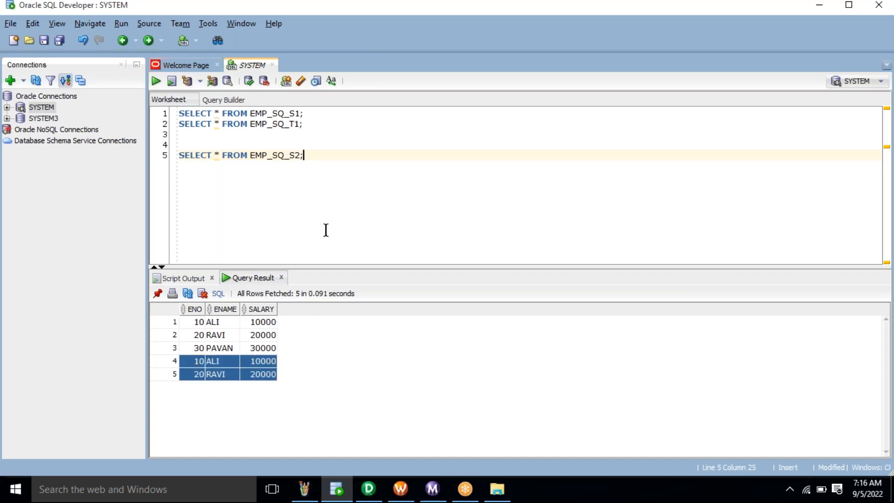
triple_click(277, 156)
key("ctrl+c")
left_click(325, 158)
- Add a line-6 query on EMP_SQ_T2 and run it, returning 0 rows
key("Return")
key("ctrl+v")
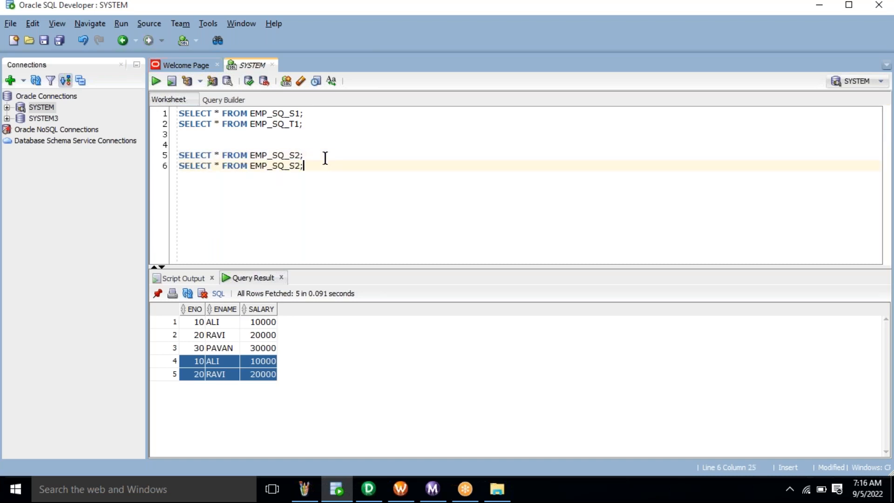
key("BackSpace")
key("BackSpace")
type("t2")
key("BackSpace")
key("BackSpace")
type("T2;")
key("ctrl+Return")
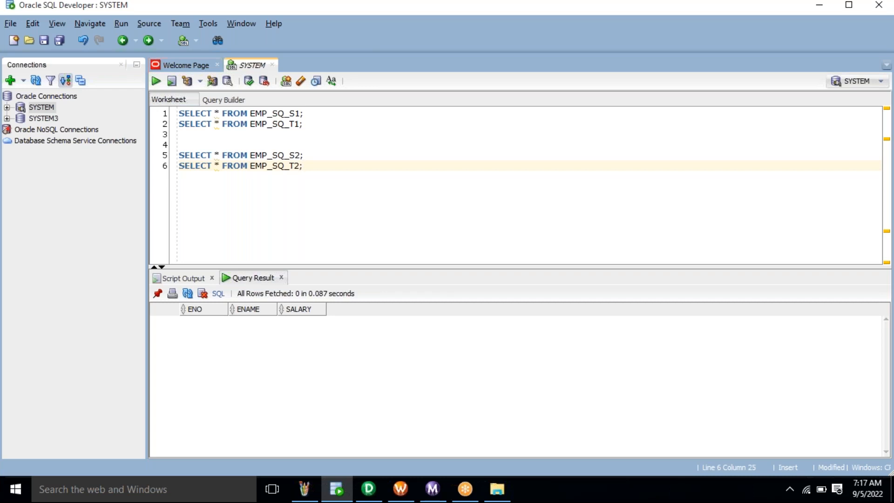
- Copy the EMP_SQ_S2 table name and go to Designer's Source Analyzer
double_click(285, 155)
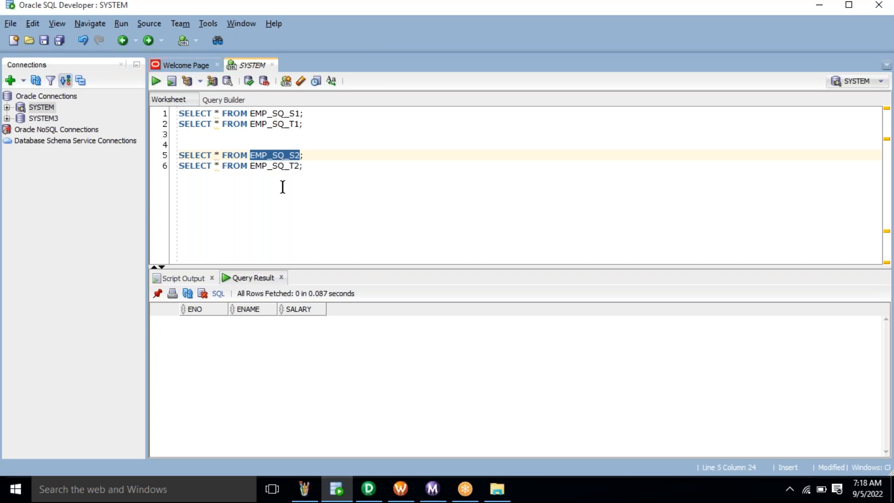
left_click(365, 491)
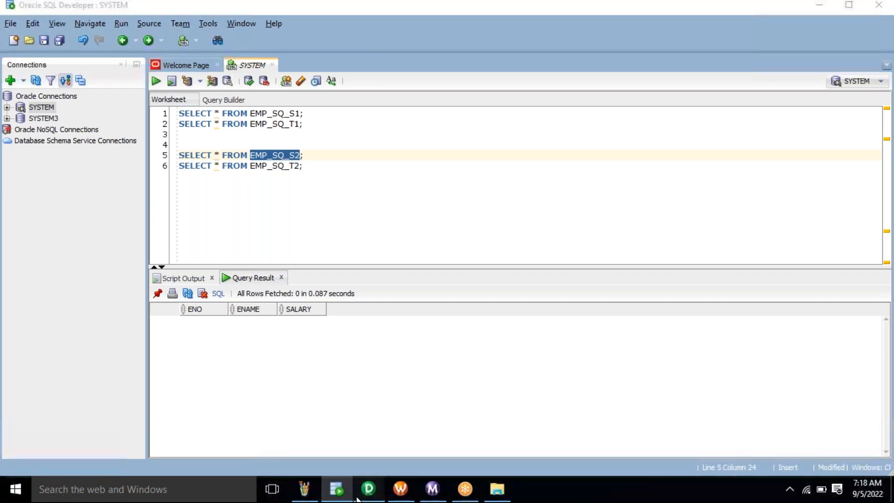
left_click(280, 78)
right_click(435, 107)
- Clear the Source Analyzer and import the SYSTEM table EMP_SQ_S2 as a source definition
left_click(466, 126)
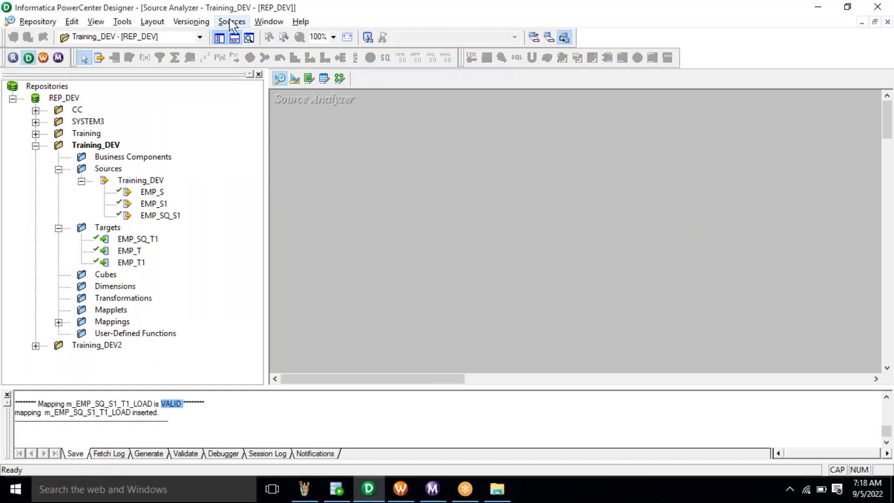
left_click(231, 21)
left_click(243, 37)
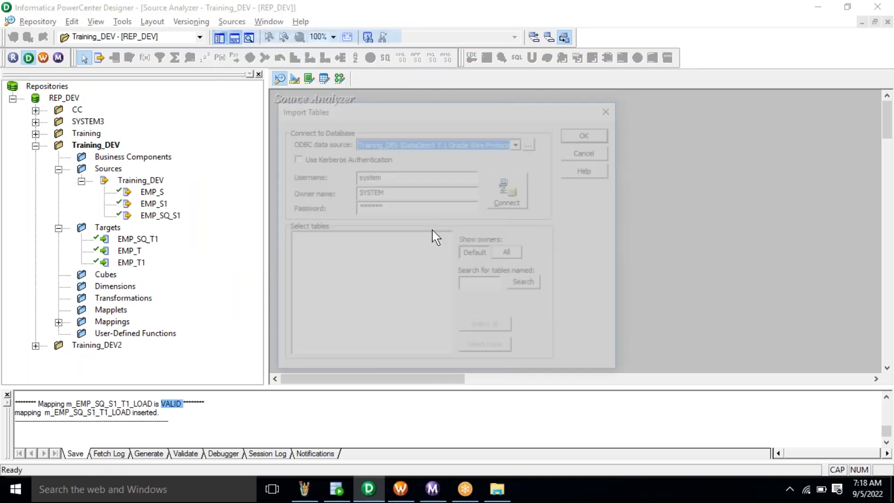
left_click(510, 191)
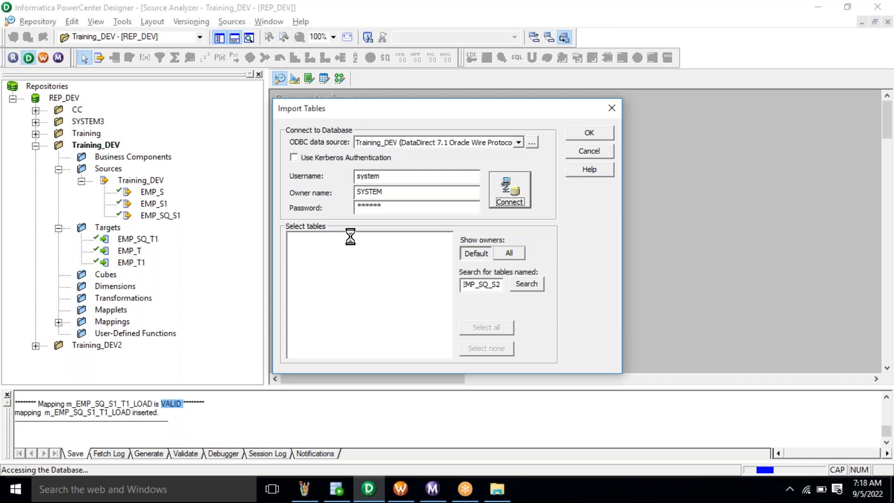
left_click(292, 238)
left_click(303, 248)
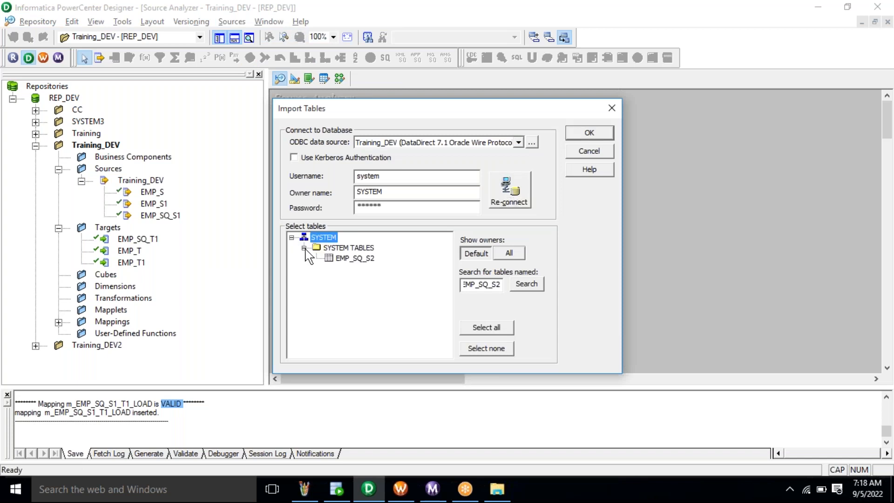
left_click(357, 258)
left_click(594, 134)
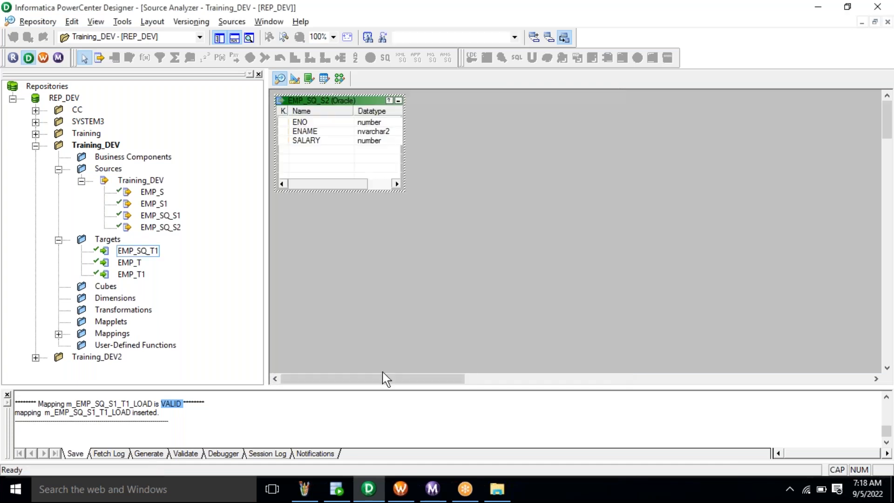
- Copy the EMP_SQ_T2 table name from SQL Developer and clear the Target Designer workspace
left_click(337, 489)
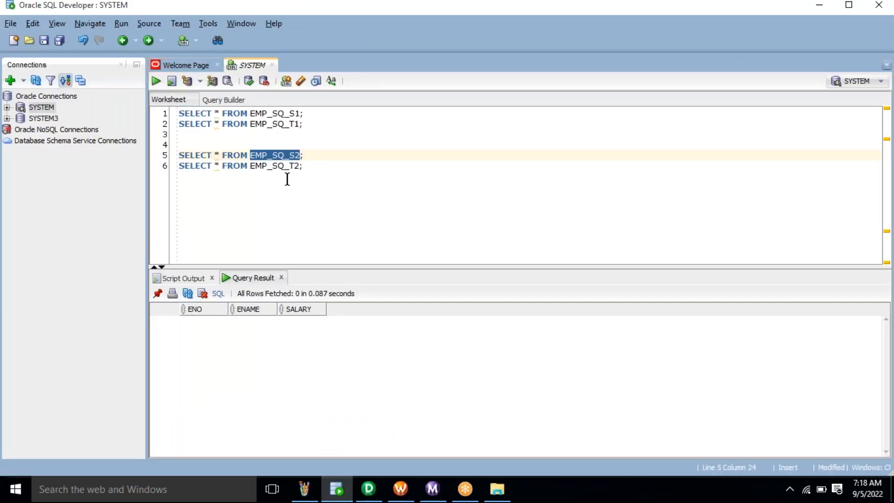
double_click(281, 164)
key("ctrl+c")
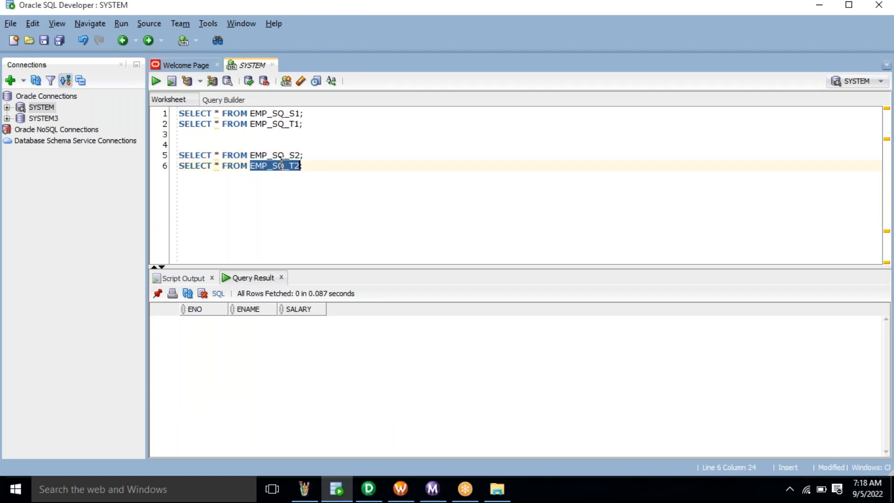
key("alt+Tab")
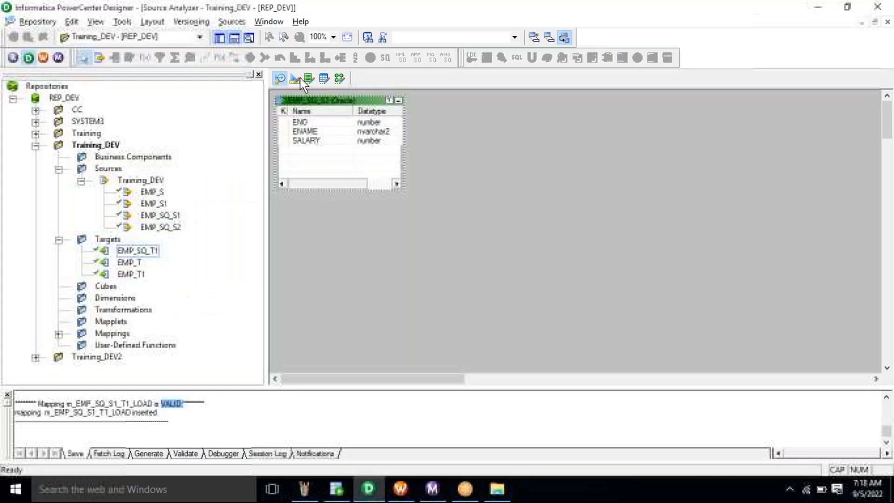
left_click(298, 79)
right_click(483, 165)
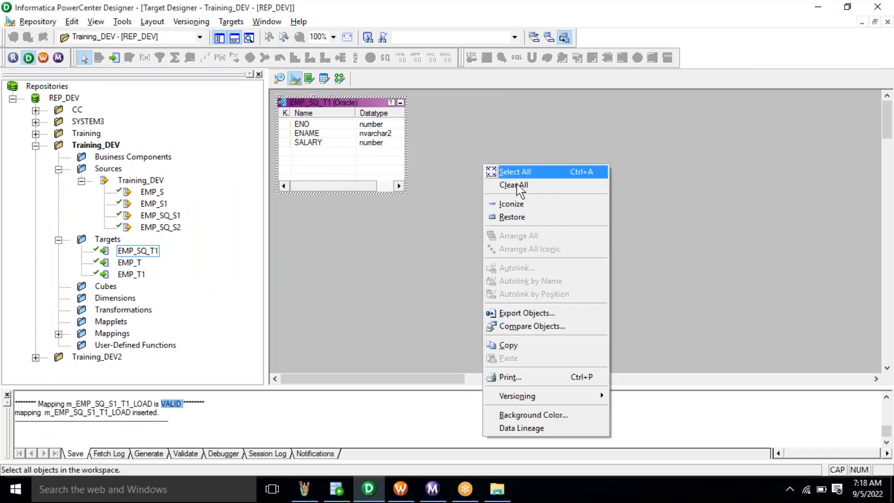
left_click(497, 181)
- Import the SYSTEM table EMP_SQ_T2 from the database as a target definition
left_click(231, 21)
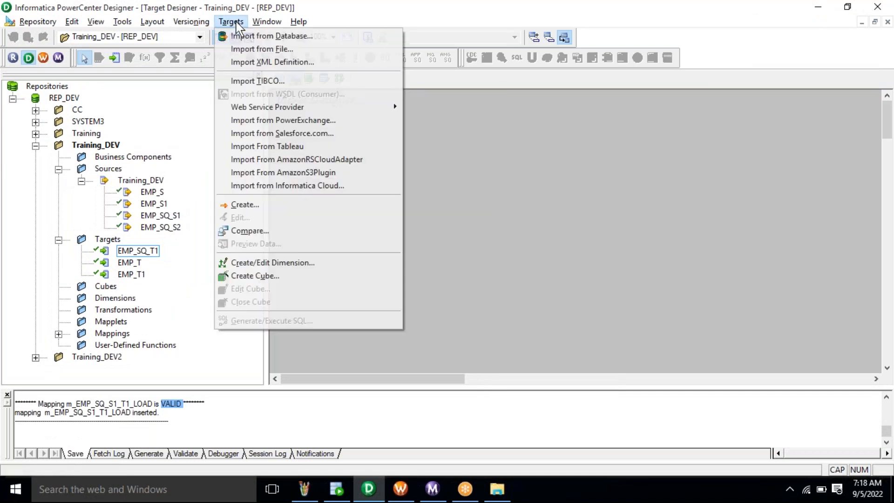
left_click(242, 35)
left_click(478, 286)
key("ctrl+v")
left_click(502, 195)
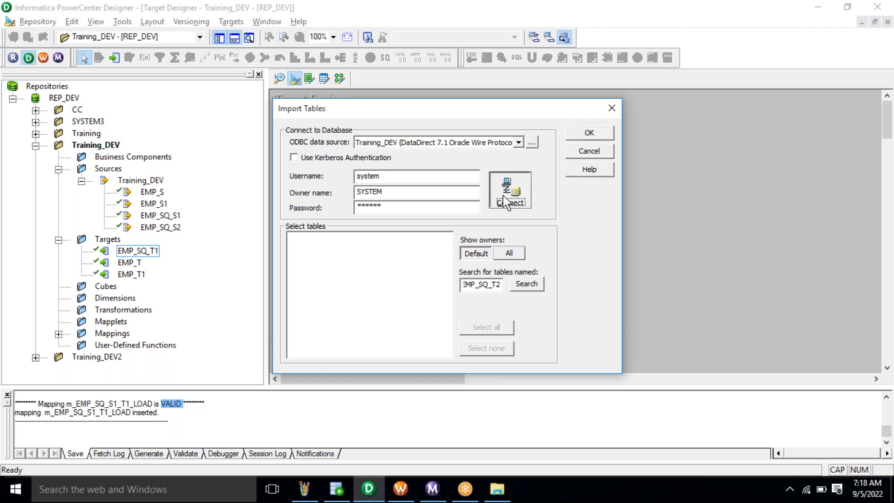
left_click(291, 237)
left_click(303, 248)
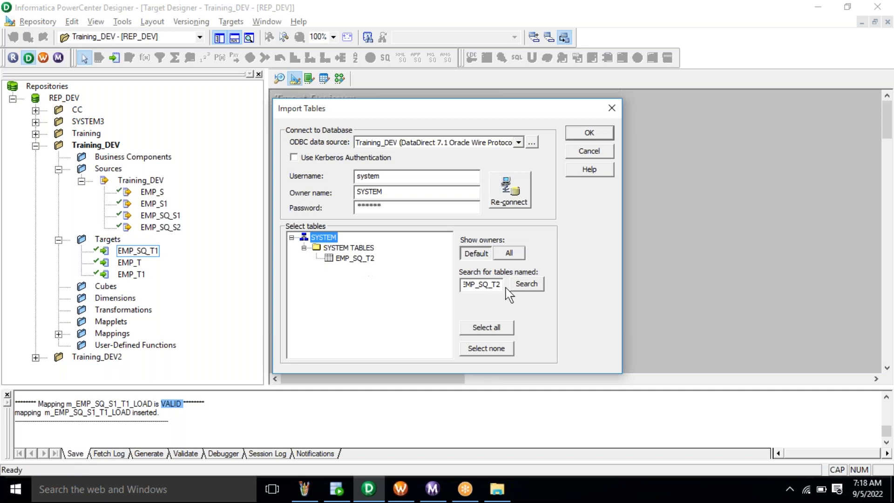
left_click(374, 260)
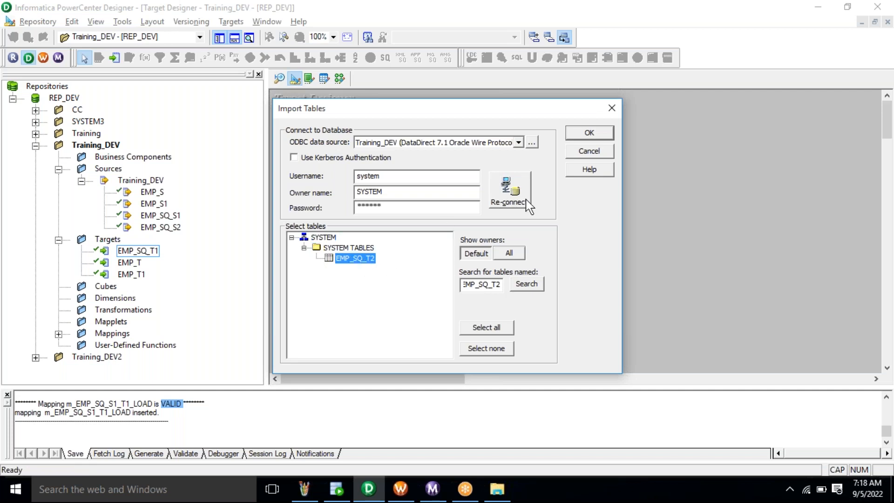
left_click(589, 133)
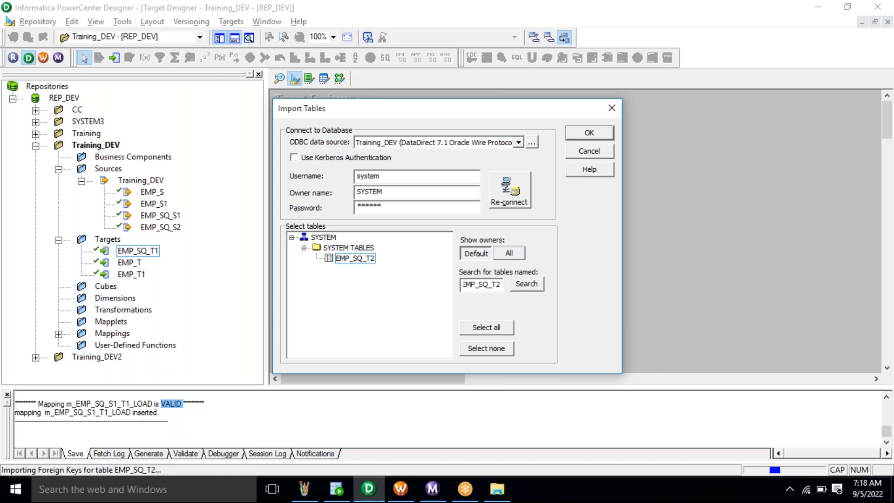
- Create a new mapping named m_EMP_SQ_S2_T2_LOAD, copying the name for later
left_click(340, 78)
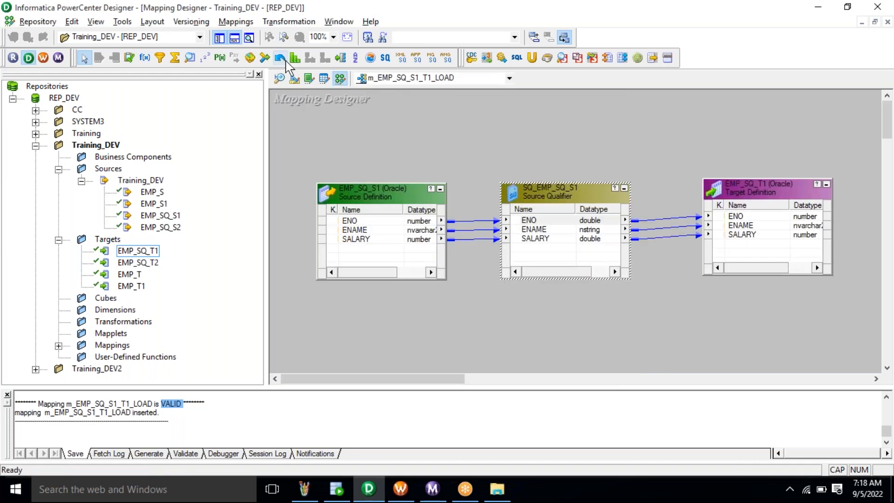
left_click(236, 21)
left_click(241, 36)
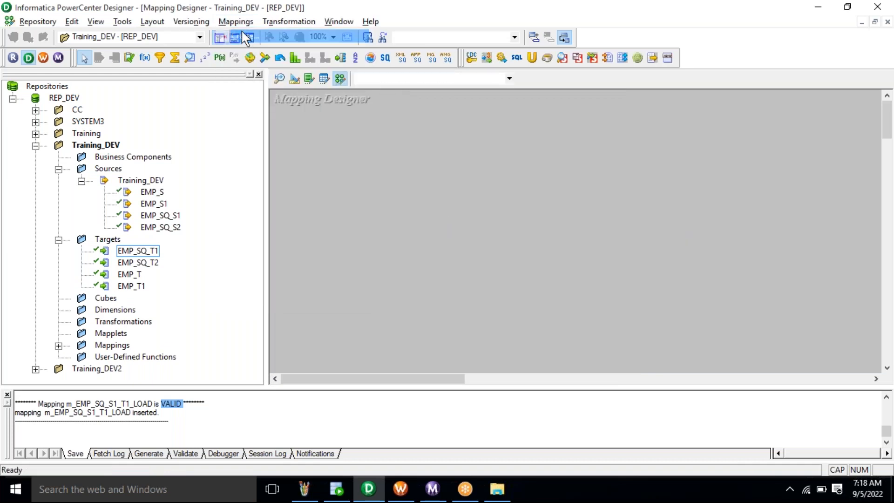
type("m_EMP_S1")
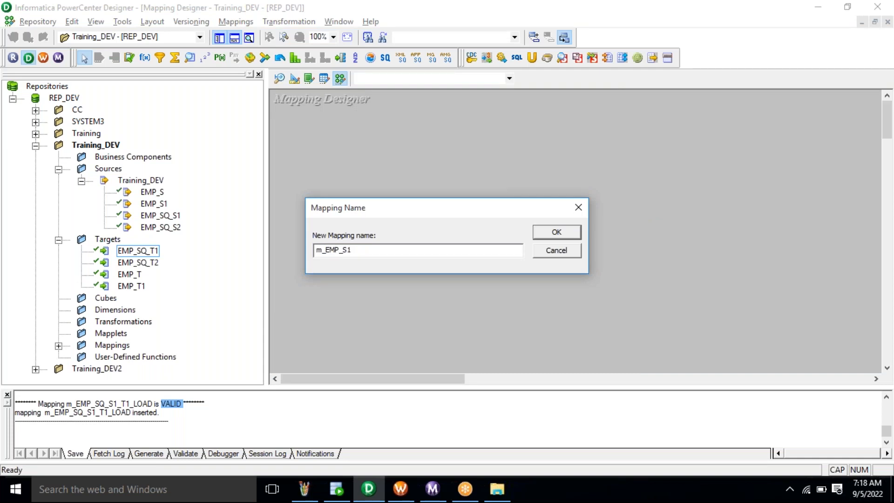
key("BackSpace")
type("Q_S2_T2_LOAD")
double_click(369, 253)
right_click(370, 253)
left_click(429, 297)
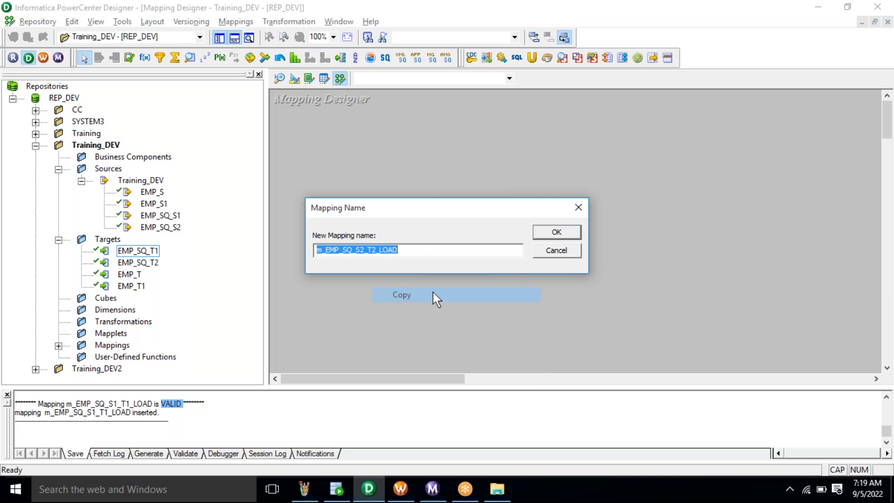
left_click(547, 235)
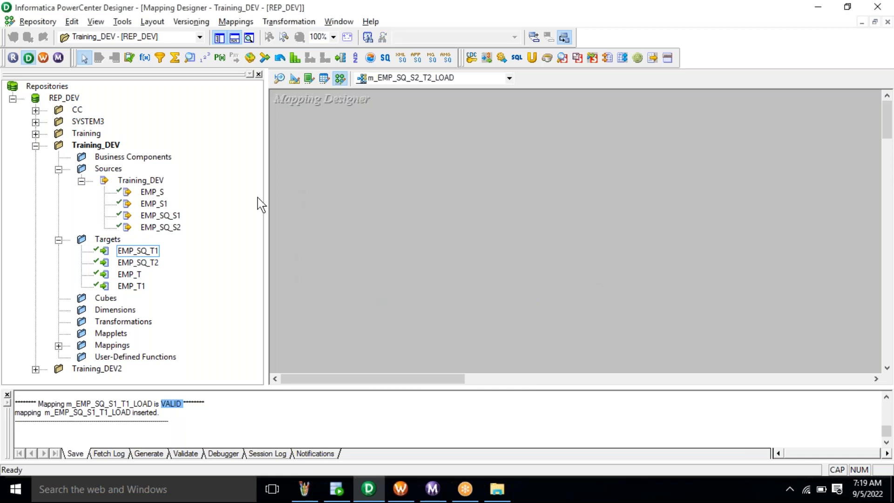
- Add EMP_SQ_S2 and EMP_SQ_T2, linking ENO, ENAME and SALARY from SQ_EMP_SQ_S2 to the target
left_click(176, 232)
left_click_drag(176, 233, 382, 219)
left_click(143, 263)
left_click_drag(144, 268, 567, 219)
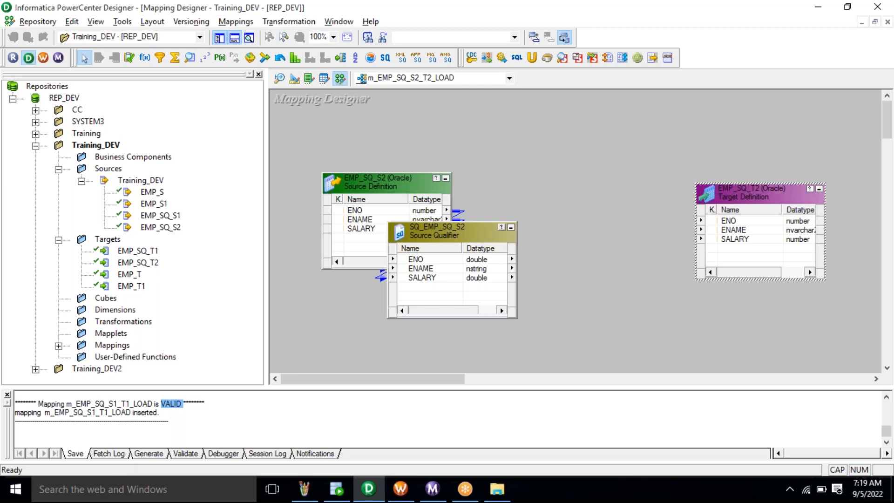
left_click_drag(446, 230, 563, 186)
right_click(559, 216)
left_click(585, 226)
left_click_drag(533, 221, 729, 221)
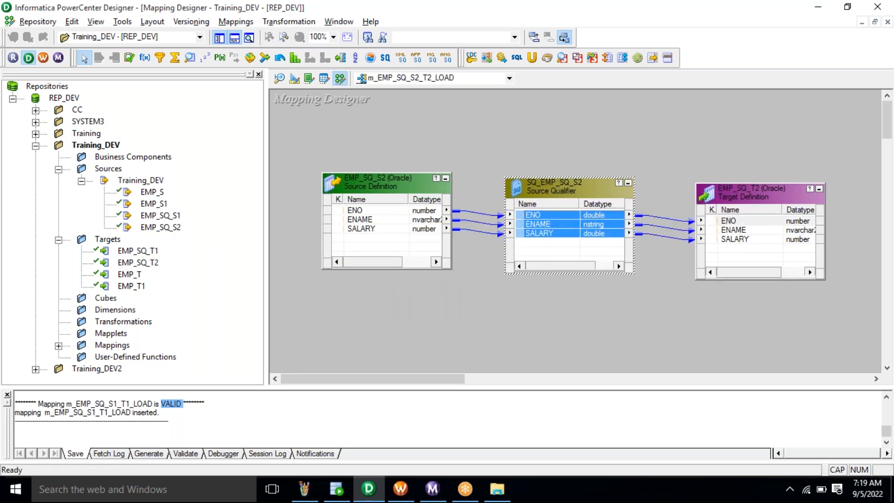
- Turn on Select Distinct in the SQ_EMP_SQ_S2 Source Qualifier's properties and apply it
right_click(567, 186)
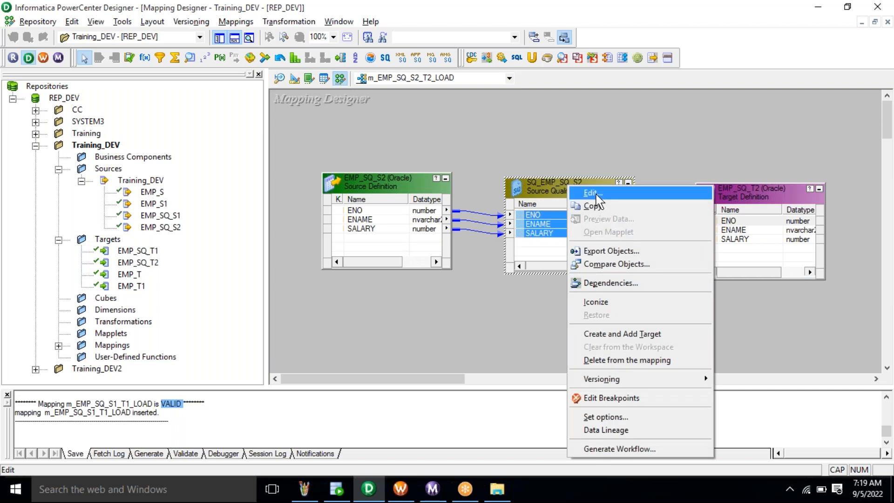
left_click(597, 198)
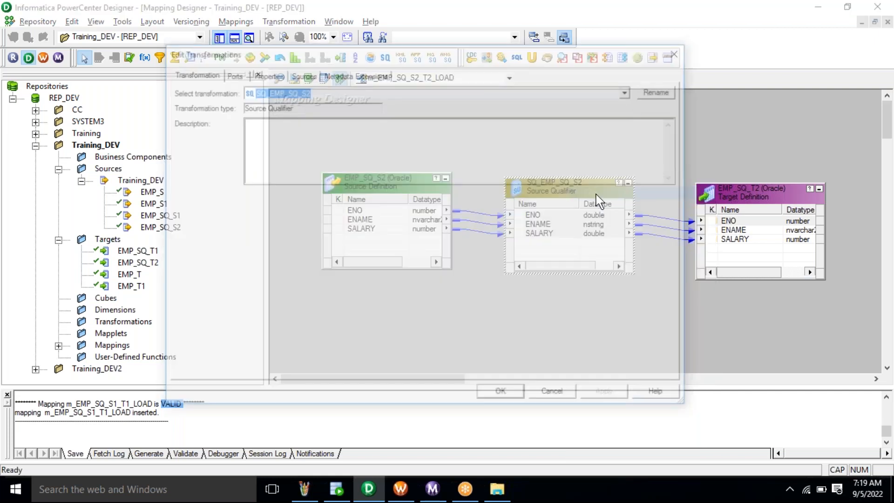
left_click(265, 74)
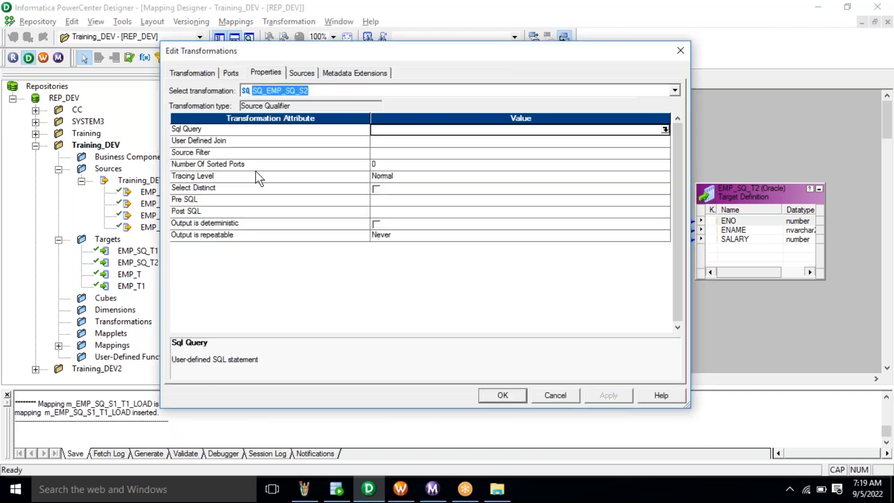
left_click(316, 188)
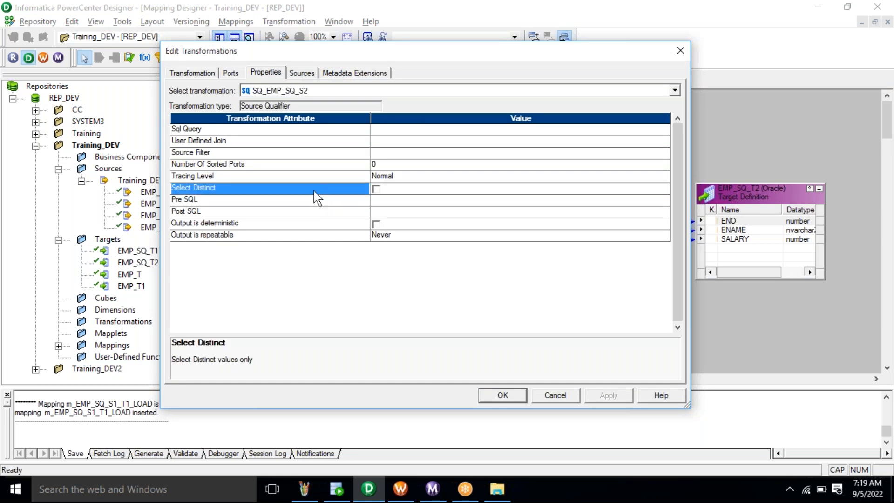
left_click(377, 189)
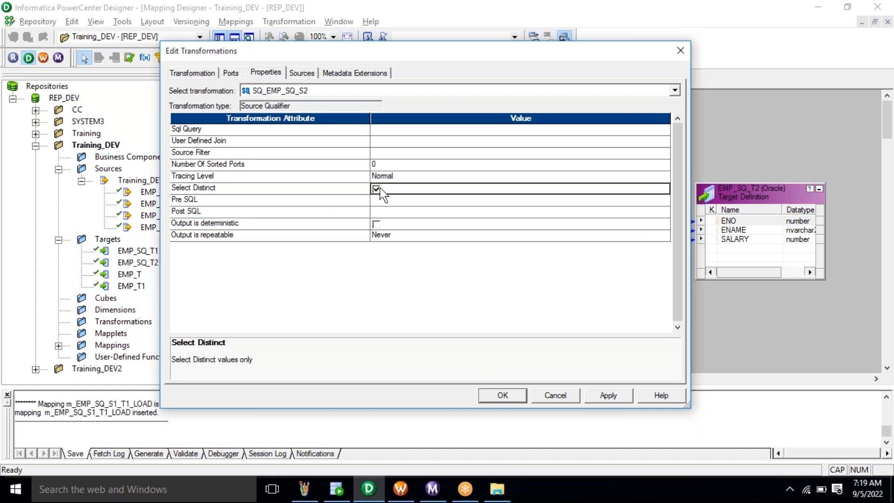
left_click(354, 191)
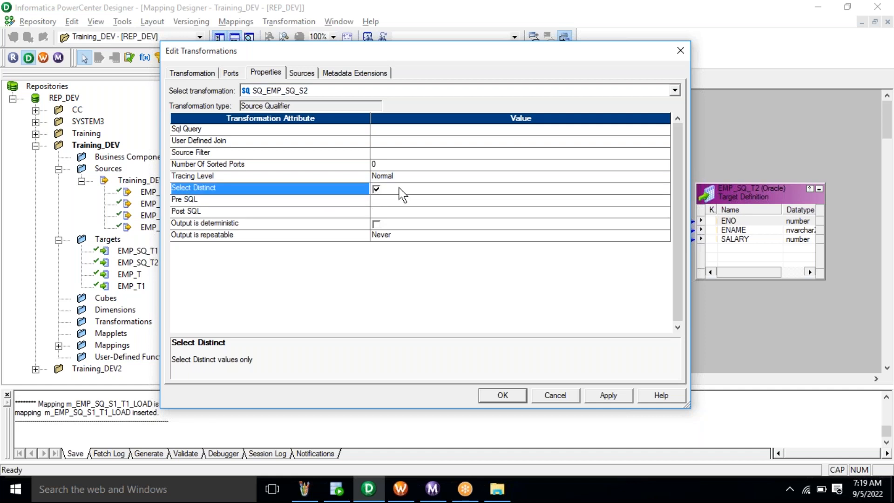
left_click(408, 189)
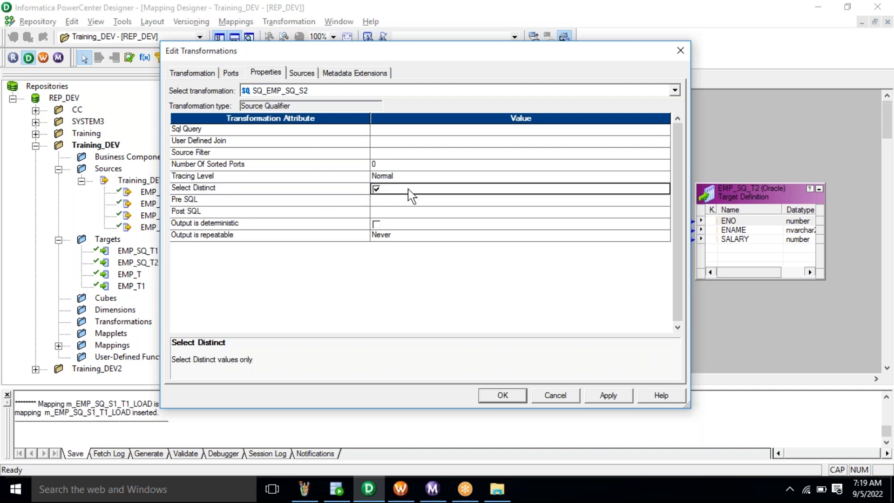
left_click(608, 396)
- Close the transformation editor and save mapping m_EMP_SQ_S2_T2_LOAD to the repository
left_click(507, 395)
left_click(38, 22)
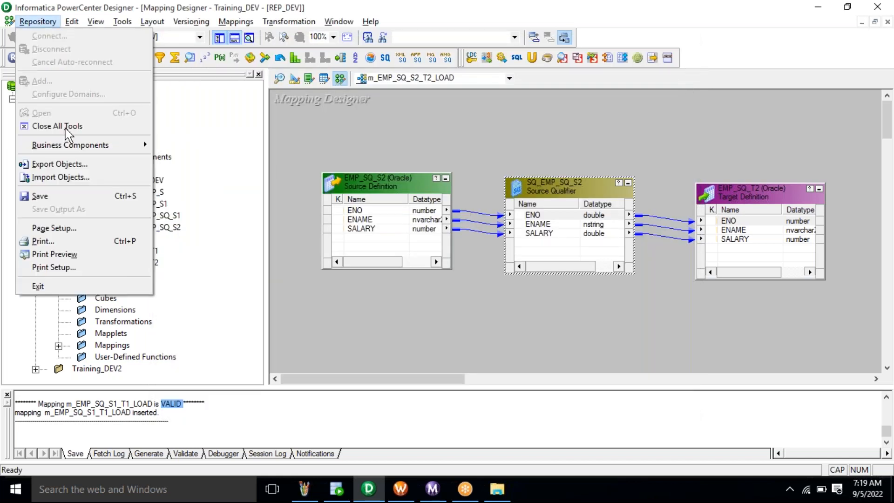
left_click(39, 196)
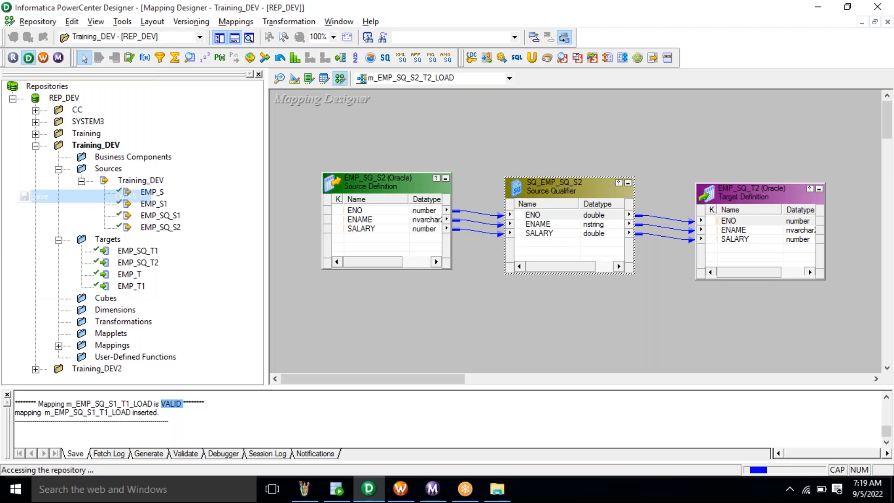
- Clear all tasks off the Task Developer canvas in Workflow Manager
left_click(397, 500)
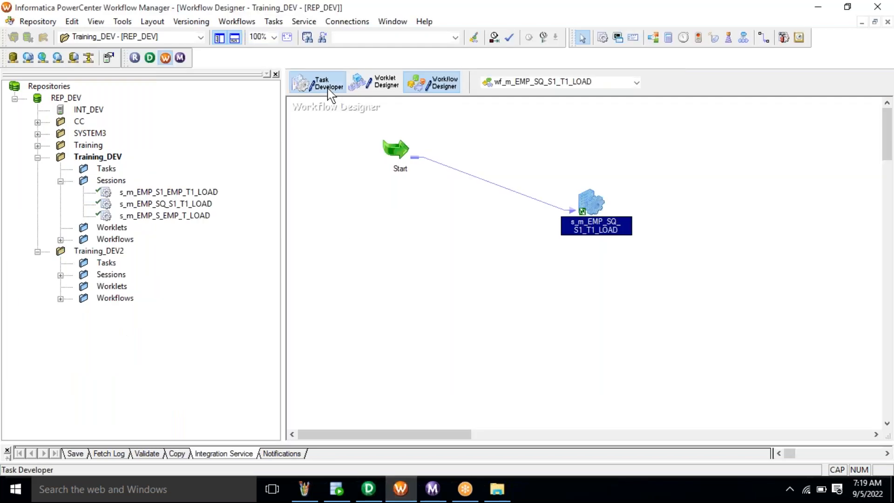
left_click(328, 85)
right_click(404, 137)
left_click(447, 156)
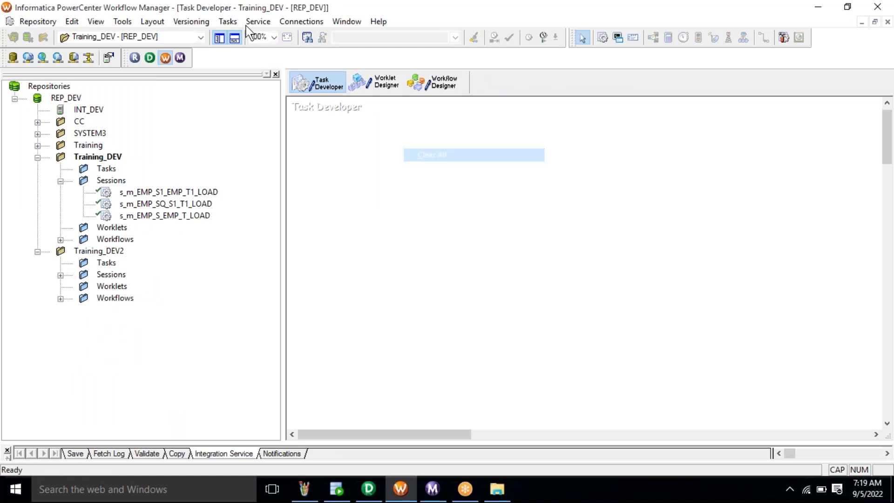
- Create session s_m_EMP_SQ_S2_T2_LOAD linked to mapping m_EMP_SQ_S2_T2_LOAD
left_click(228, 21)
left_click(243, 37)
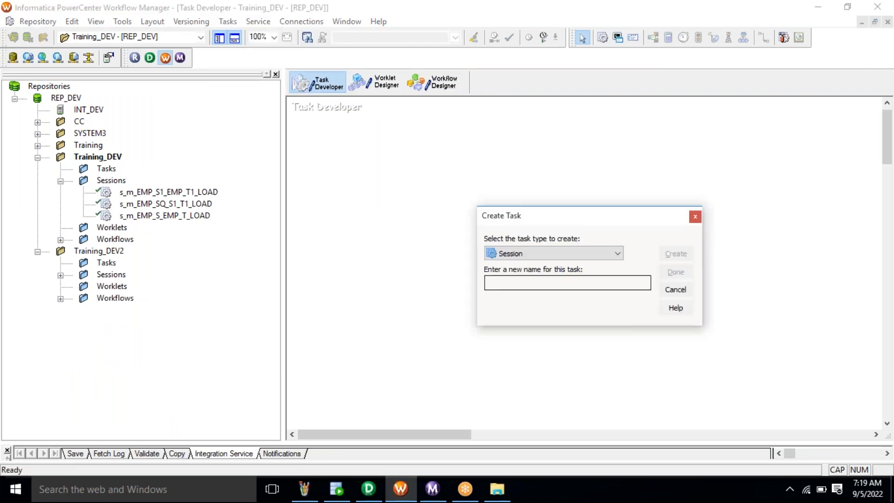
type("s_")
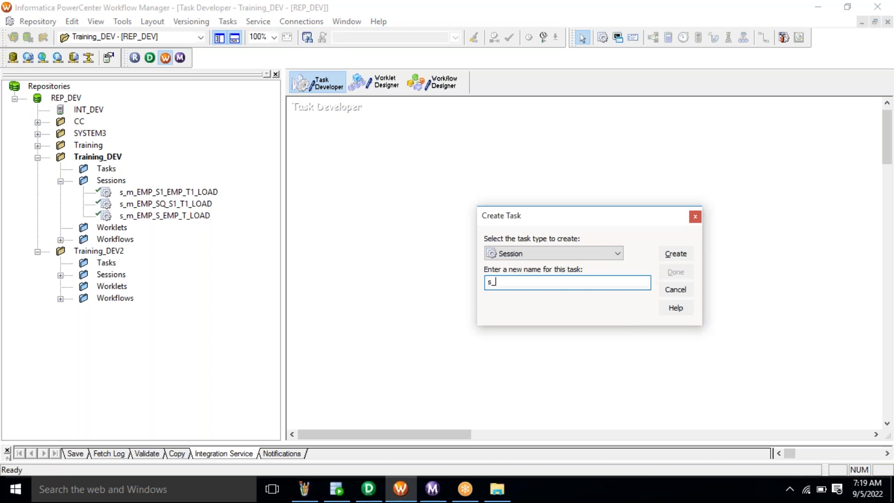
key("ctrl+v")
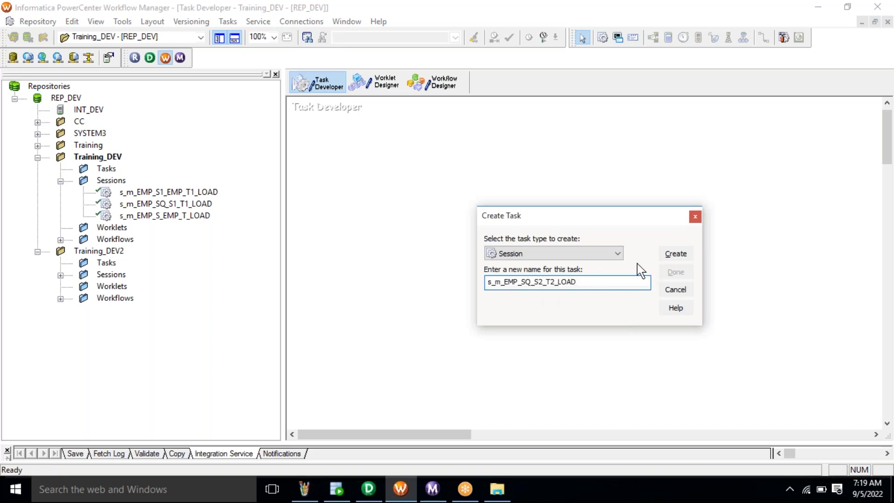
left_click(674, 255)
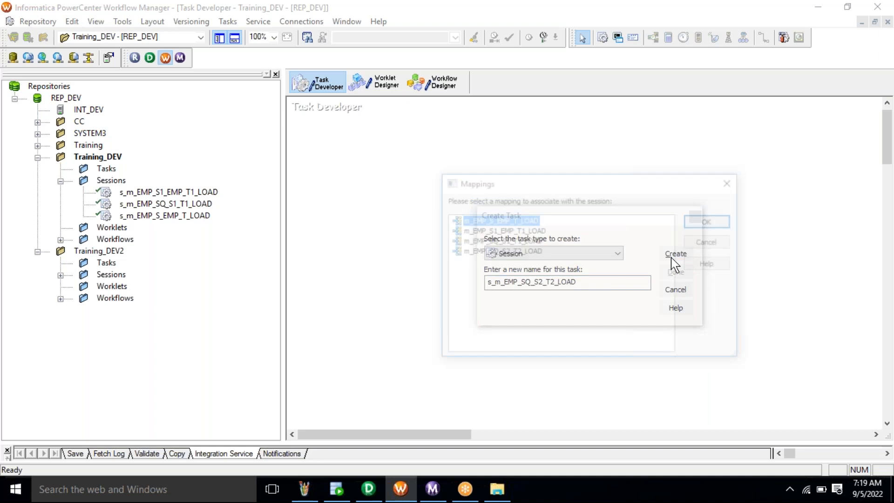
left_click(512, 253)
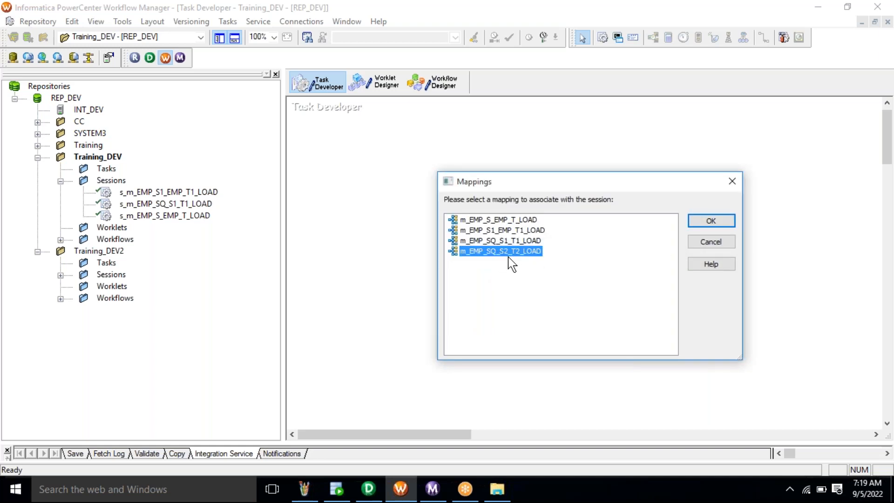
left_click(707, 221)
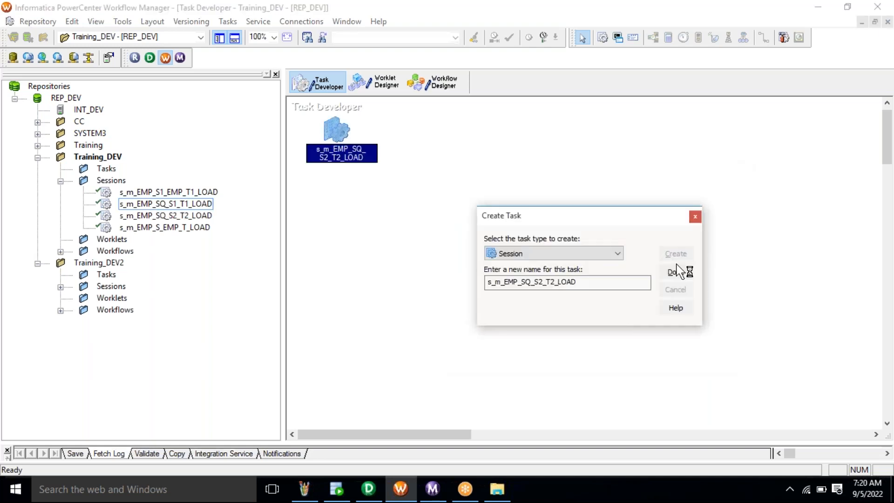
left_click(676, 270)
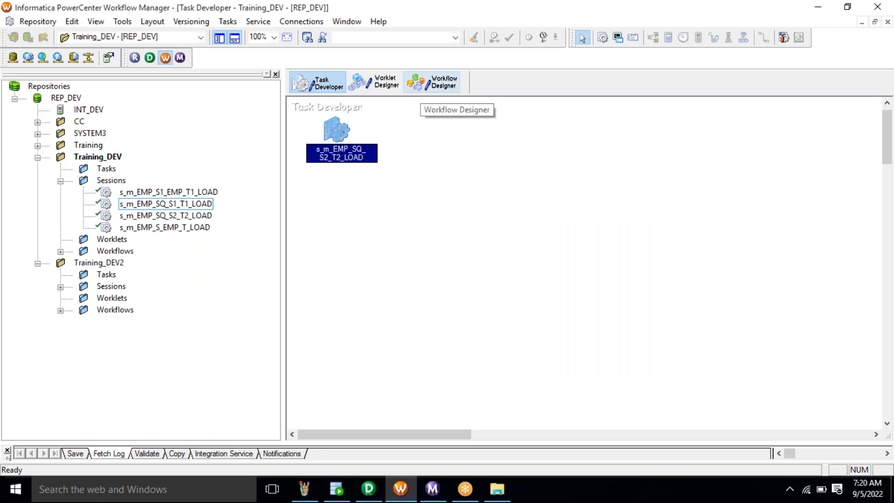
left_click(432, 83)
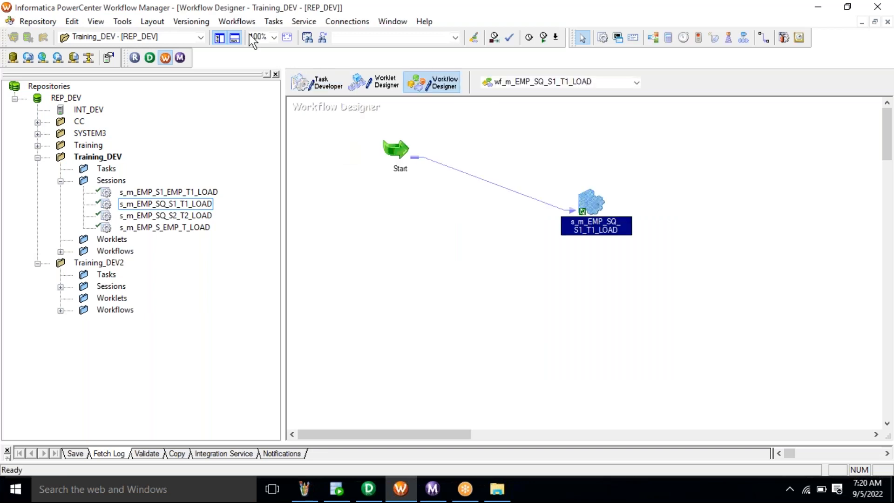
- Create workflow wf_m_EMP_SQ_S2_T2_LOAD and add session s_m_EMP_SQ_S2_T2_LOAD to it
left_click(236, 28)
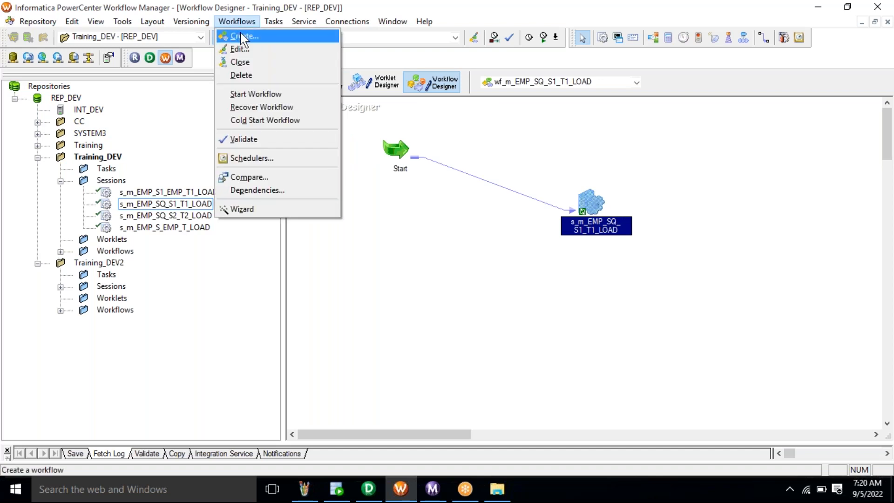
left_click(243, 37)
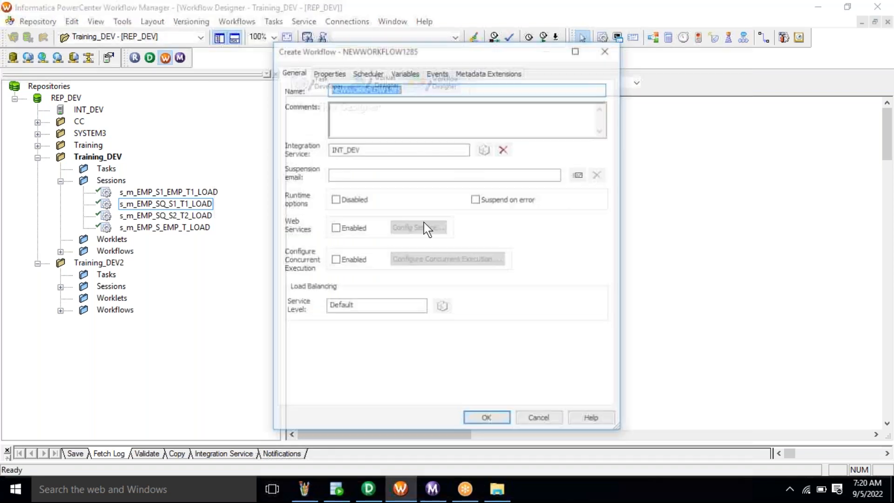
type("wf_")
type("m_EMP_SQ_S2_T2_LOAD")
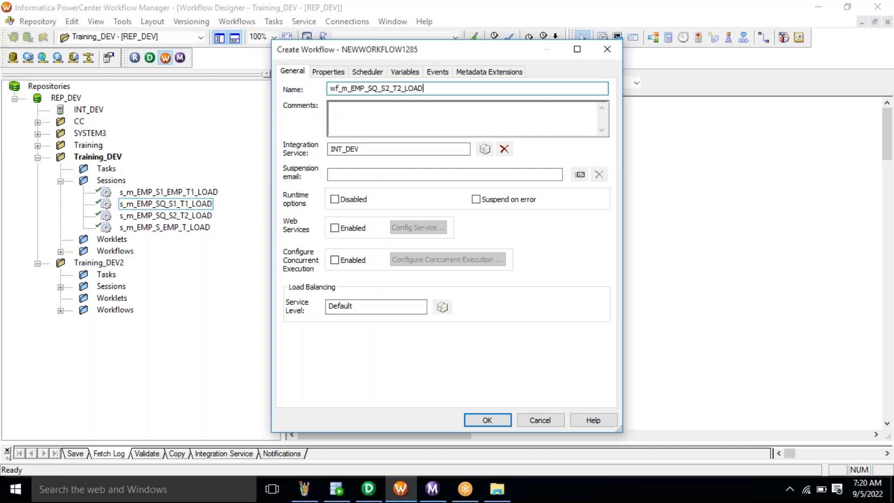
left_click(487, 420)
left_click(164, 216)
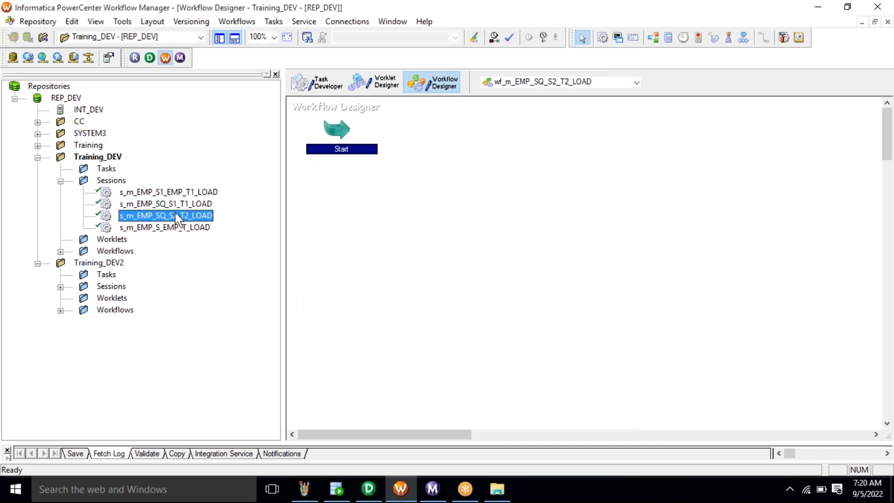
left_click_drag(164, 221, 506, 171)
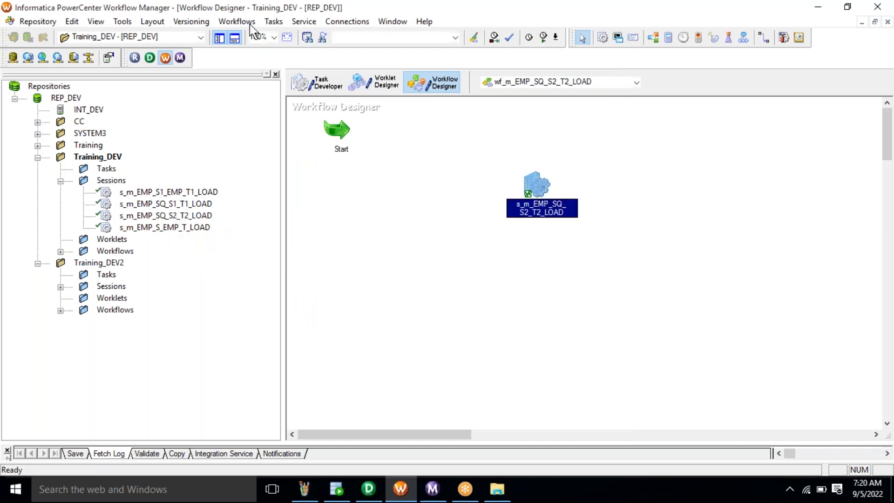
- Link Start to the session, save the workflow, and start it running
left_click(274, 21)
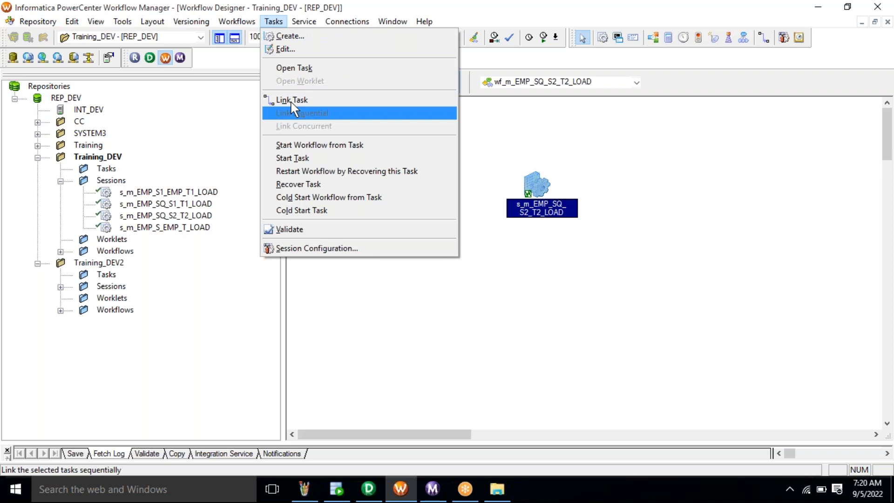
left_click(296, 100)
left_click_drag(337, 132, 531, 188)
key("ctrl+s")
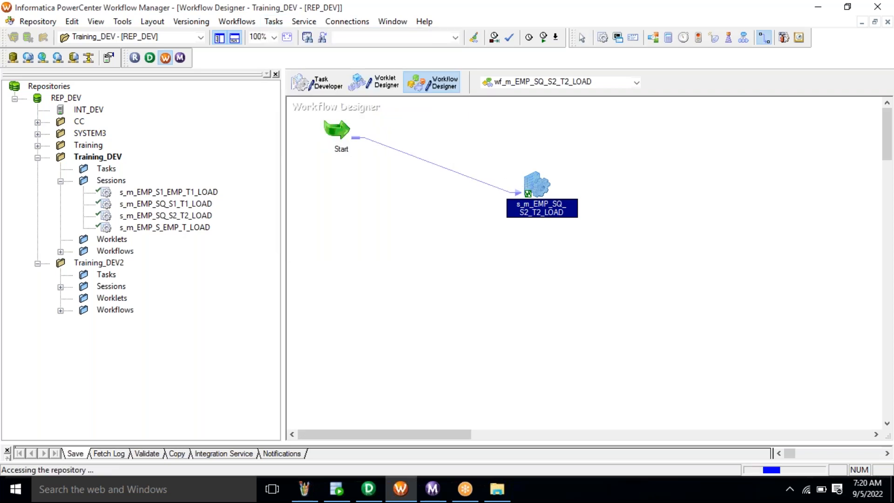
right_click(470, 243)
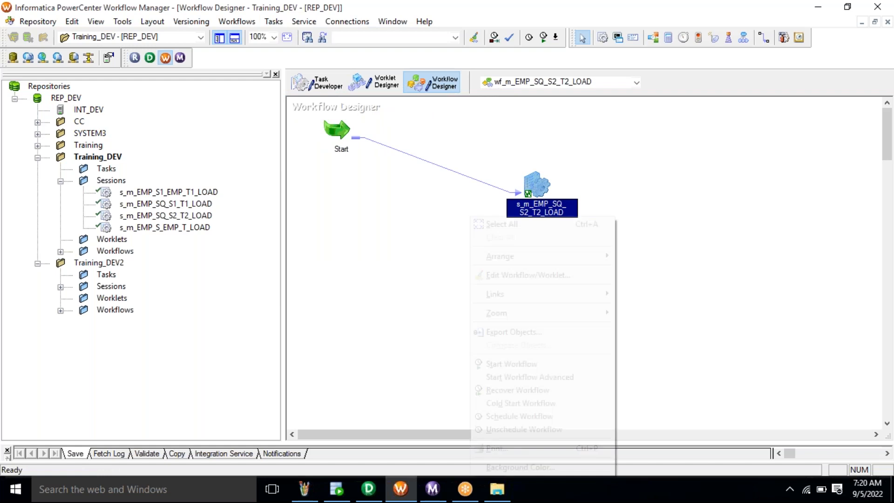
left_click(503, 366)
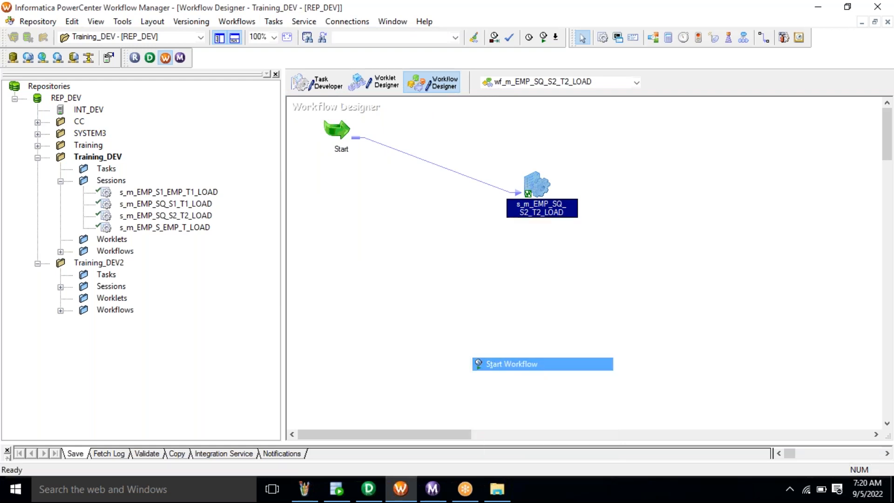
- Check the s_m_EMP_SQ_S2_T2_LOAD run statistics: 3 rows loaded into EMP_SQ_T2, 0 rejected
left_click(437, 499)
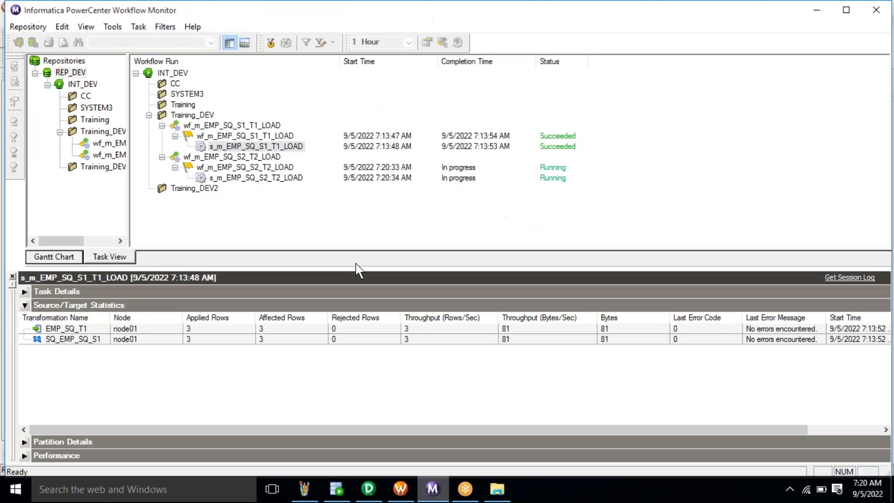
left_click(243, 179)
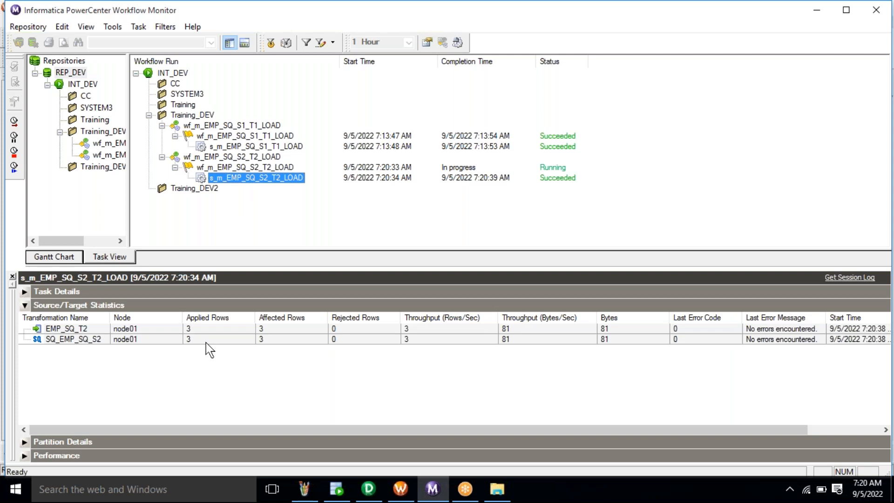
left_click(206, 342)
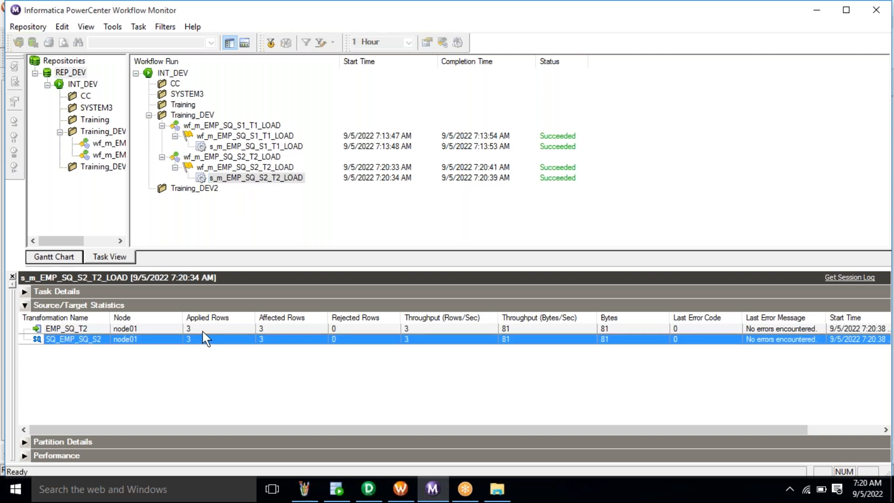
left_click(205, 329)
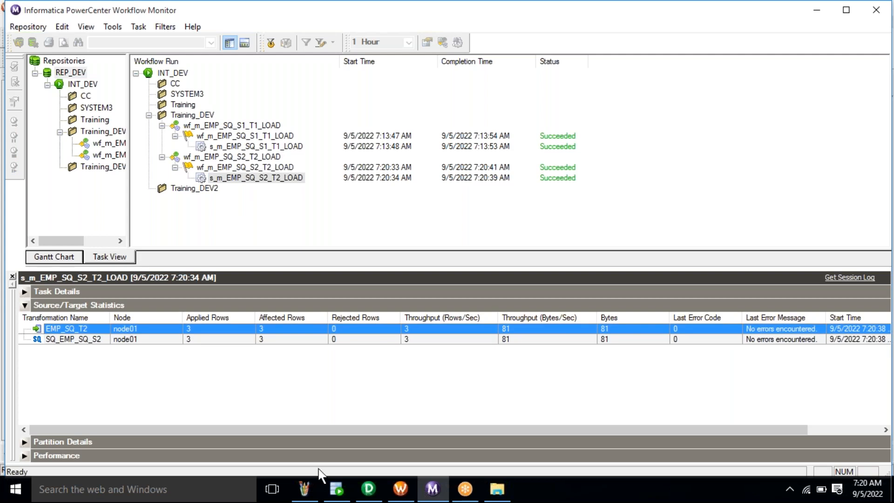
left_click(337, 493)
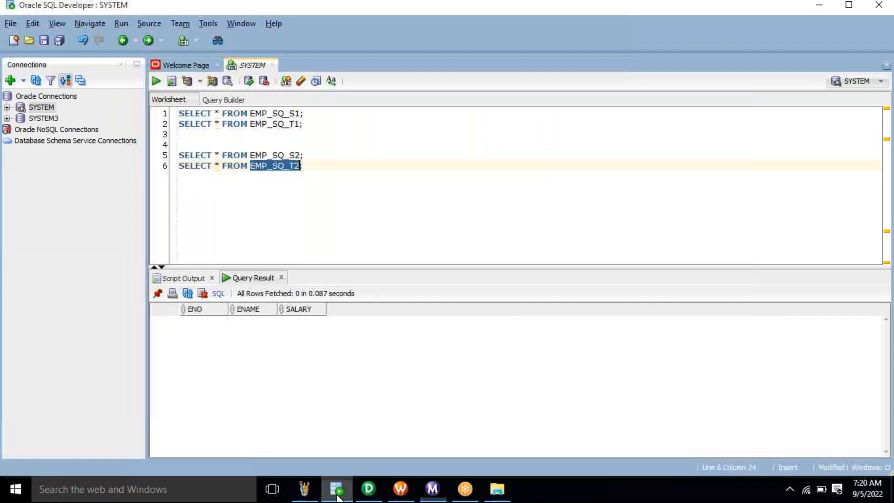
- Run SELECT * on EMP_SQ_T2 and EMP_SQ_S2, comparing 3 loaded rows against 5 source rows
left_click(305, 167)
key("ctrl+Return")
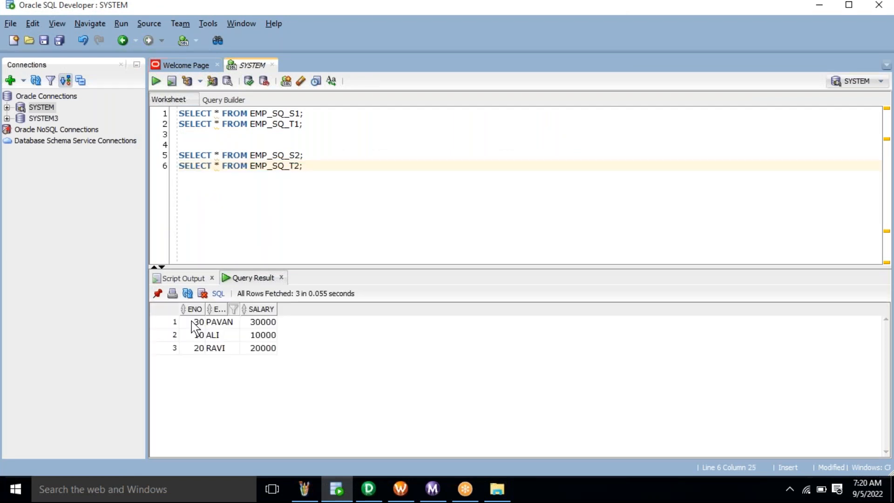
left_click_drag(191, 320, 295, 367)
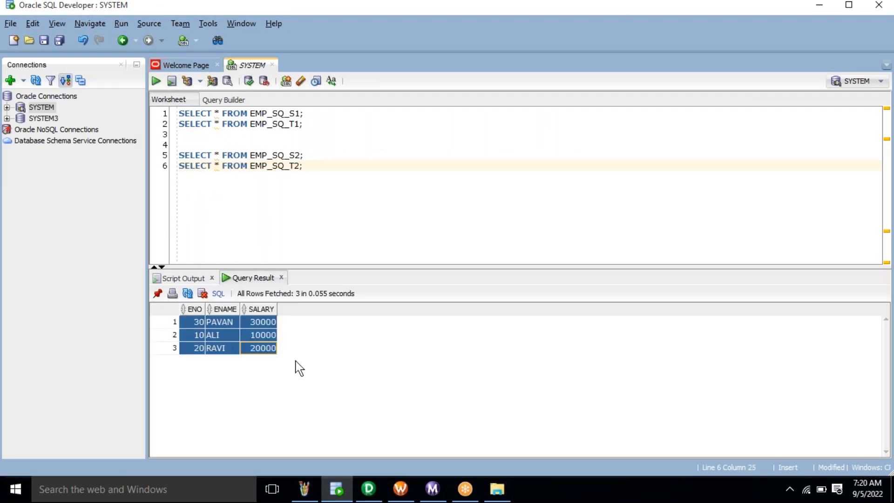
left_click(316, 156)
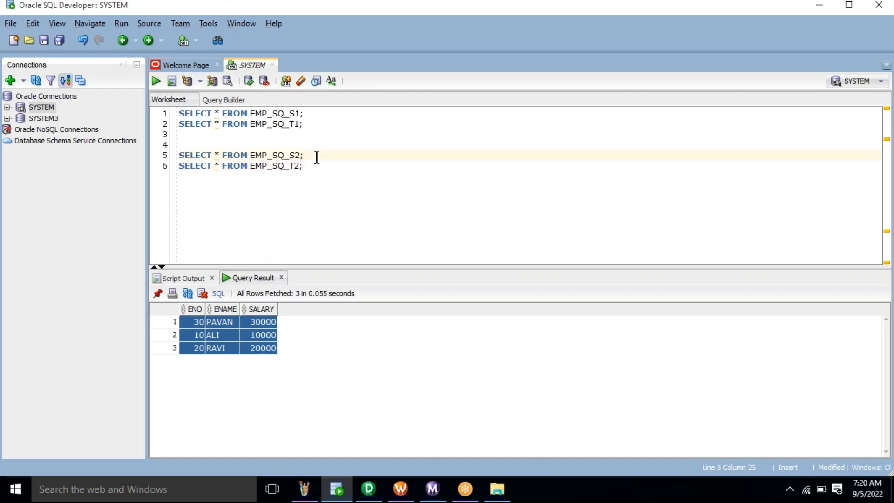
triple_click(317, 157)
key("ctrl+Return")
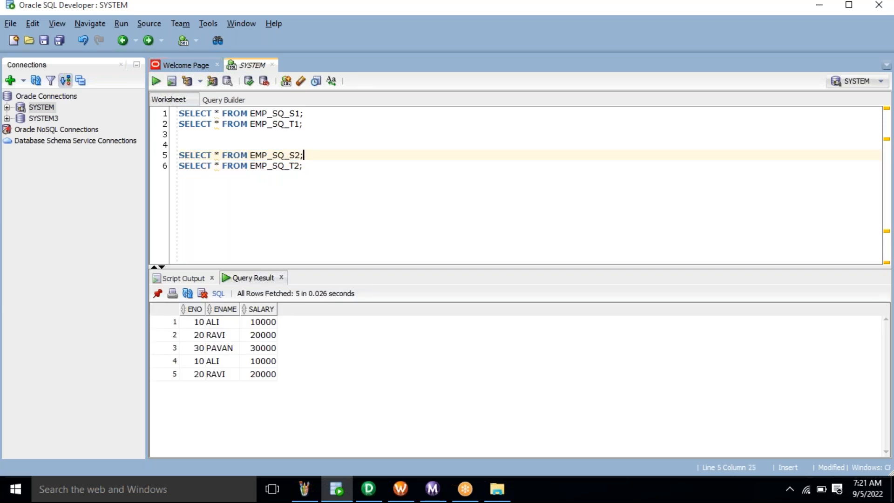
left_click(319, 168)
left_click(365, 497)
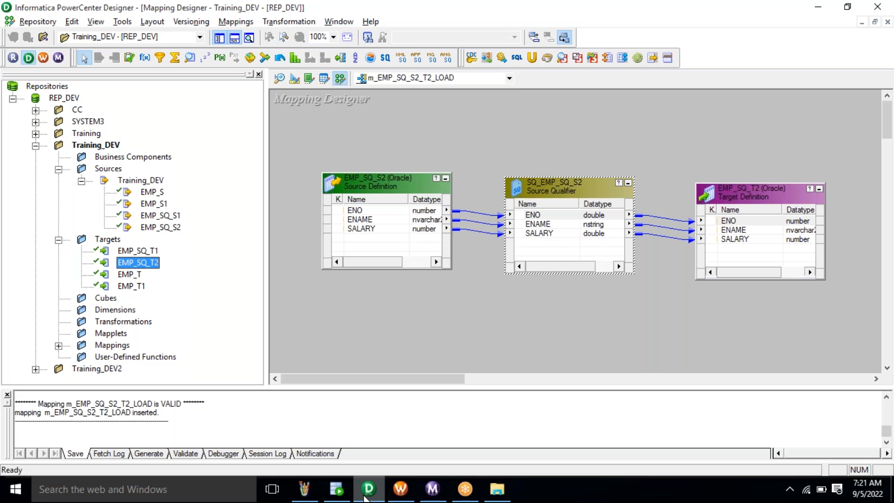
- Review SQ_EMP_SQ_S2's Select Distinct, User Defined Join and Sql Query properties, then close the editor
double_click(567, 186)
left_click(265, 74)
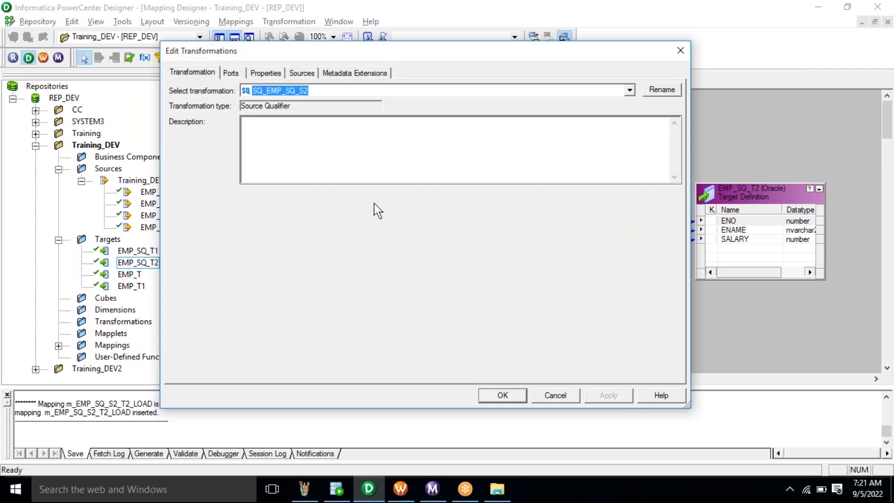
left_click(326, 188)
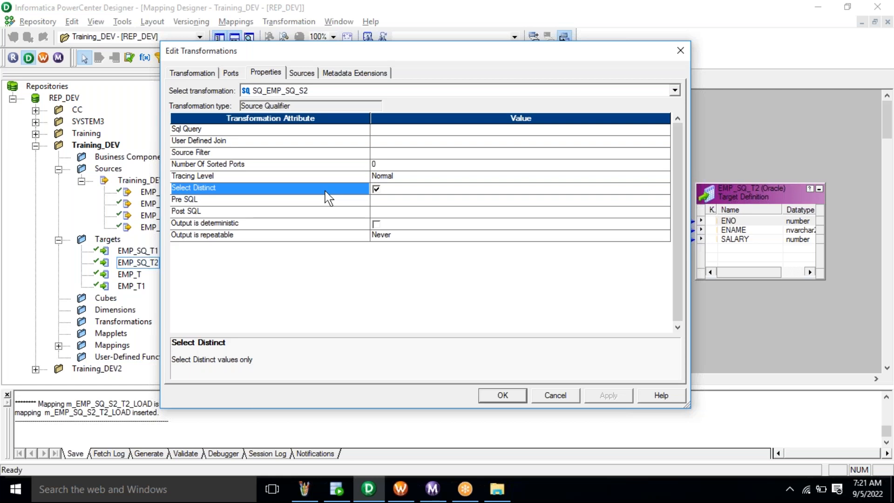
left_click(408, 140)
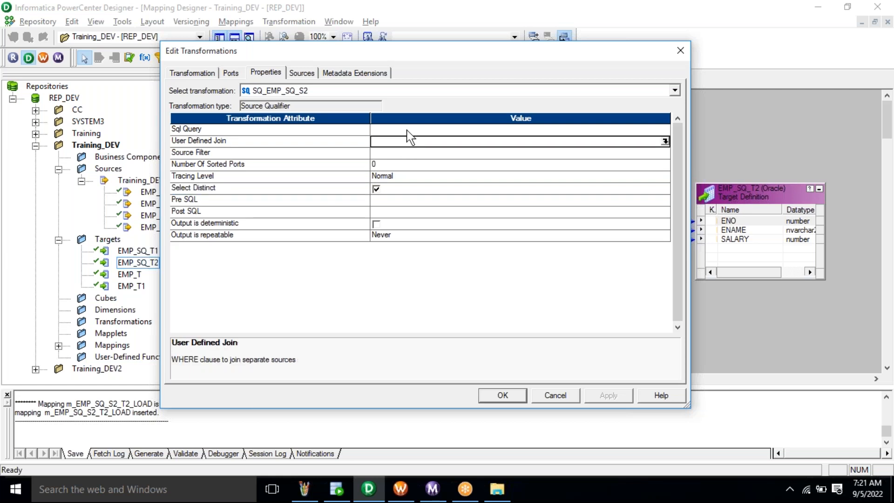
left_click(406, 130)
left_click(362, 190)
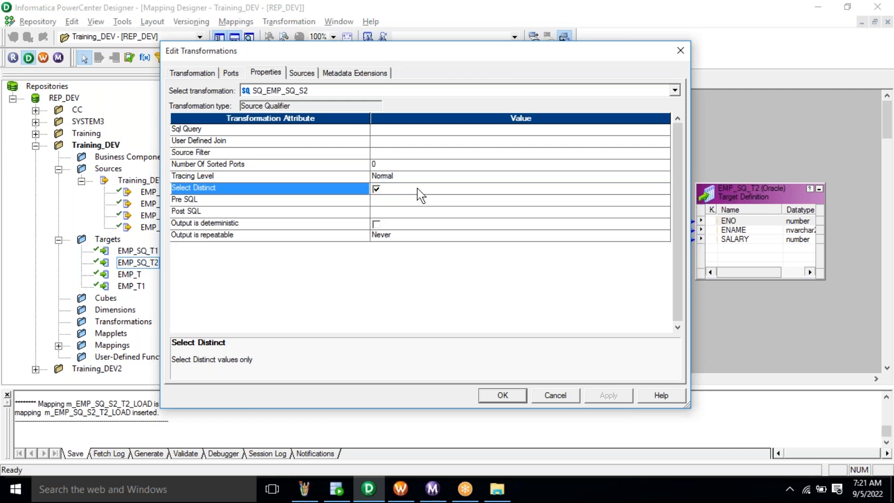
key("Return")
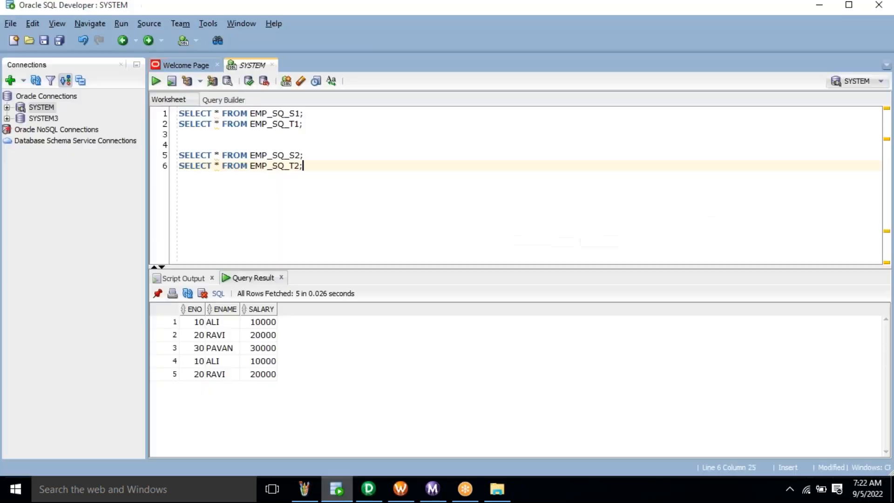
left_click(336, 489)
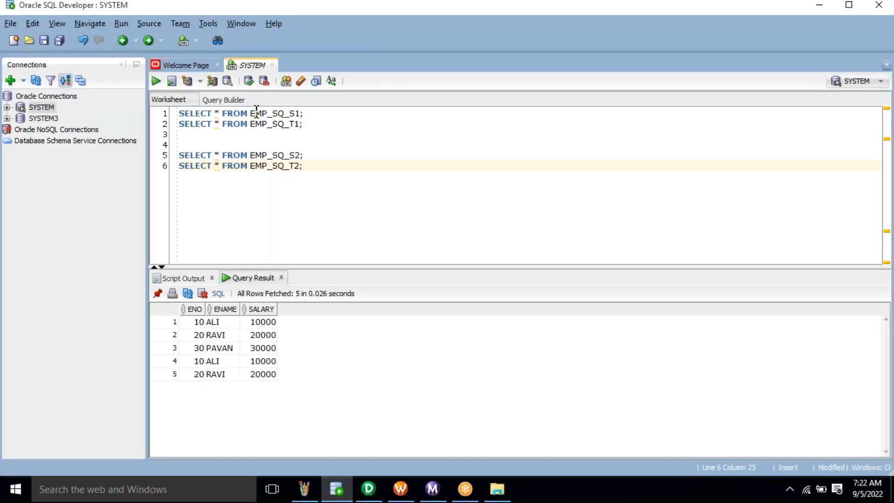
- Copy the SELECT * FROM EMP_SQ_S1 query onto a new line 4
double_click(256, 112)
left_click(256, 111)
triple_click(256, 112)
key("ctrl+c")
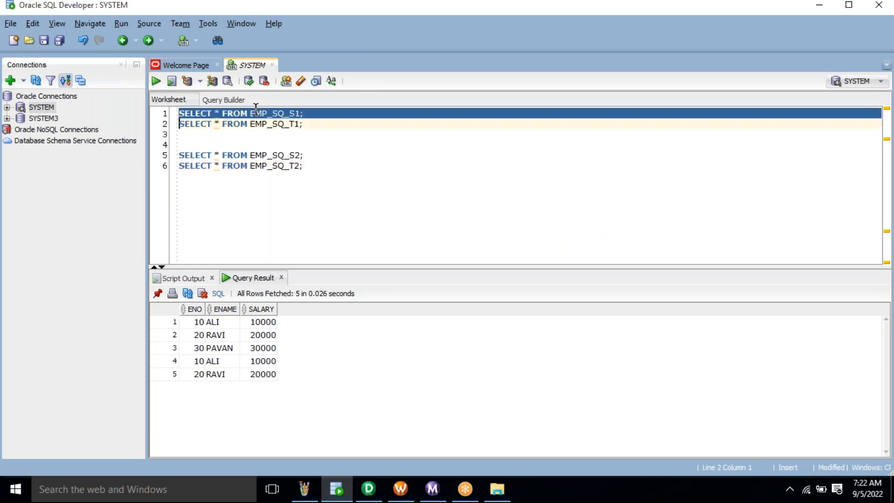
left_click(262, 137)
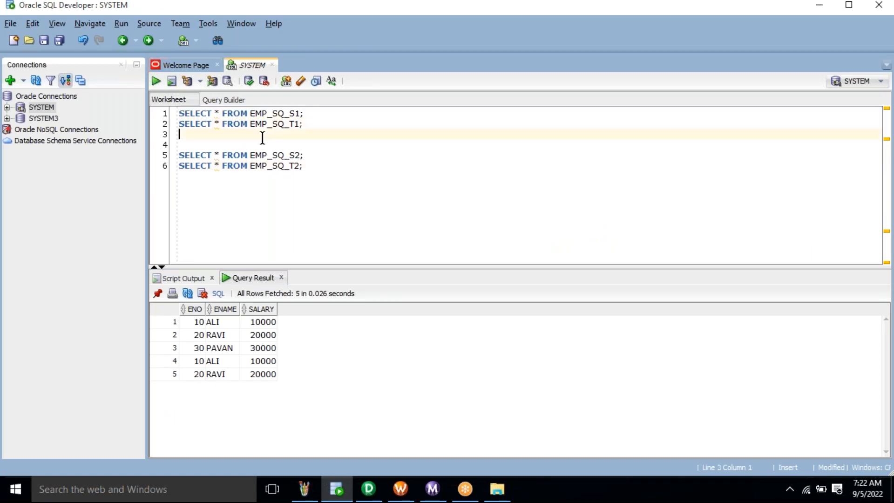
key("Return")
key("ctrl+v")
- Make it SELECT DISTINCT * FROM EMP_SQ_S1 and run it, returning ENO 30, 10 and 20
left_click(215, 145)
type("DIS")
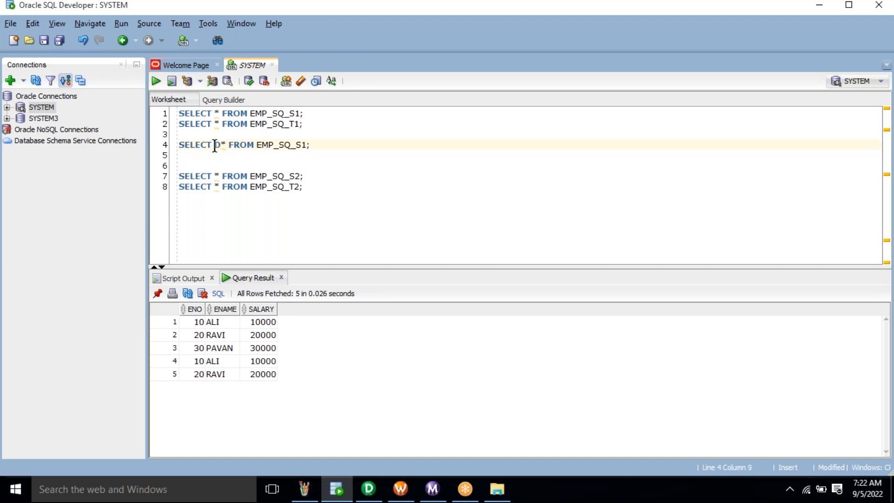
type("T")
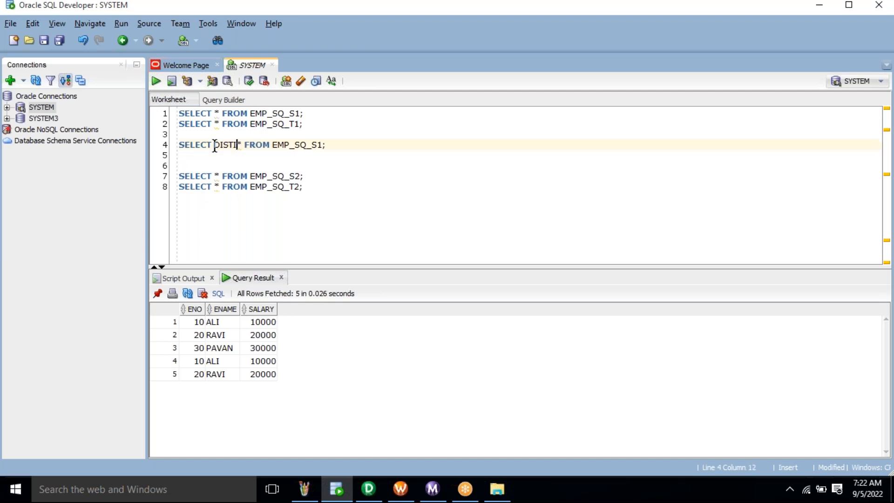
type("INCT")
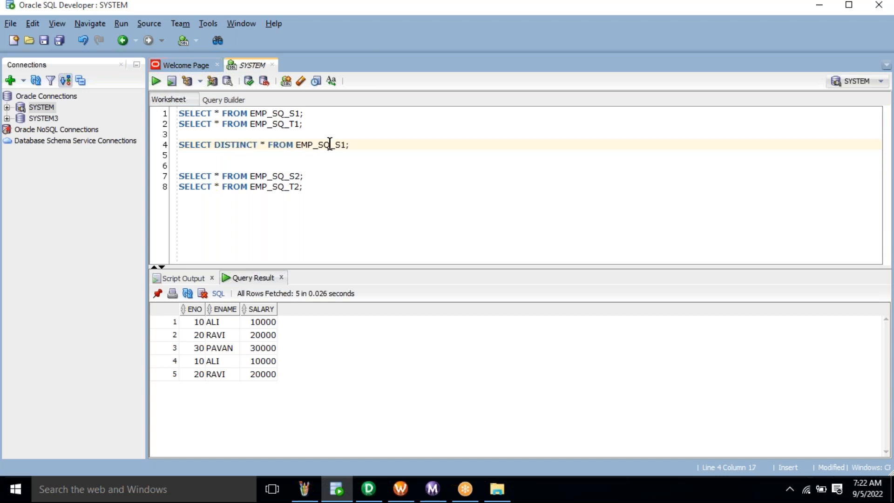
left_click(330, 144)
key("ctrl+Return")
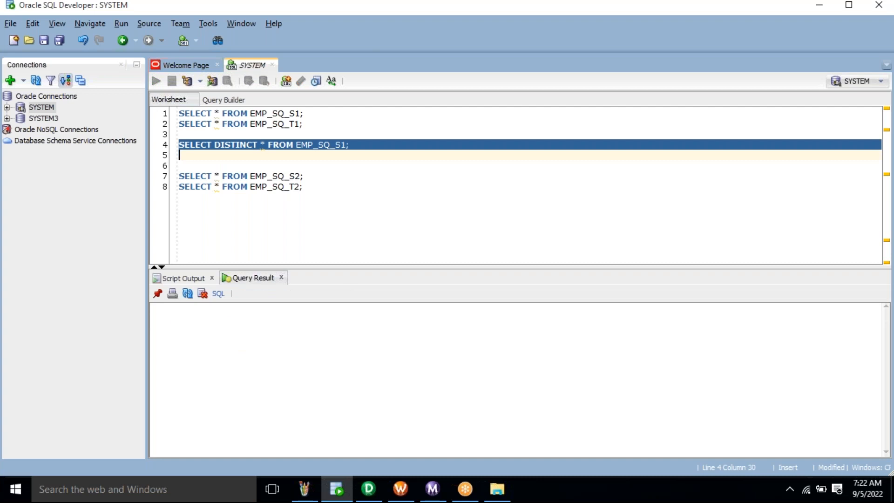
double_click(285, 124)
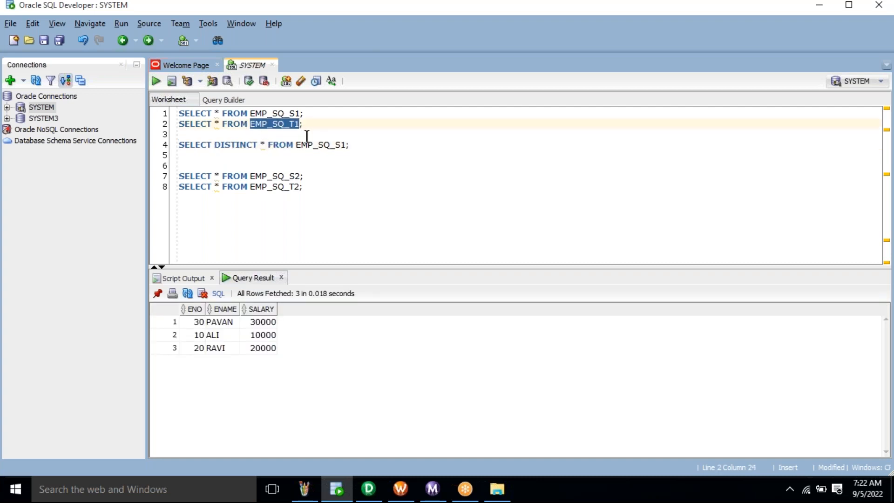
left_click(263, 144)
key("shift+Left")
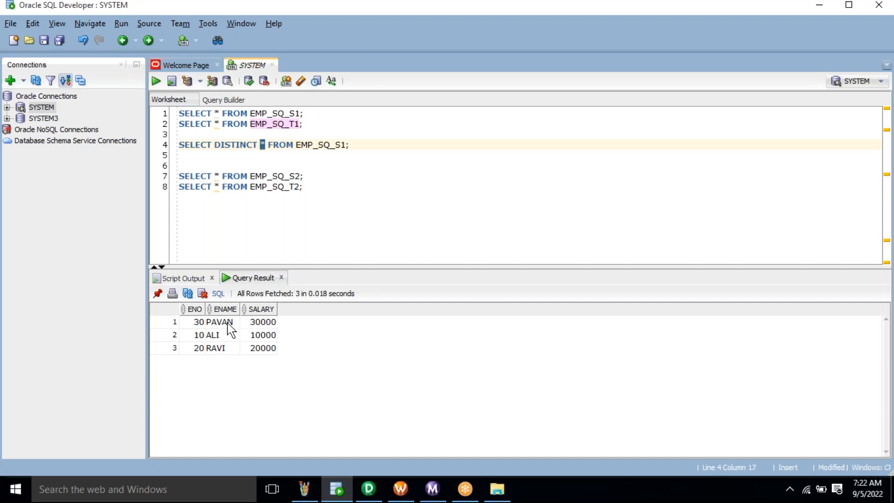
- Run SELECT DISTINCT ENO,ENAME FROM EMP_SQ_S1, getting 3 rows
type("ENO,EN")
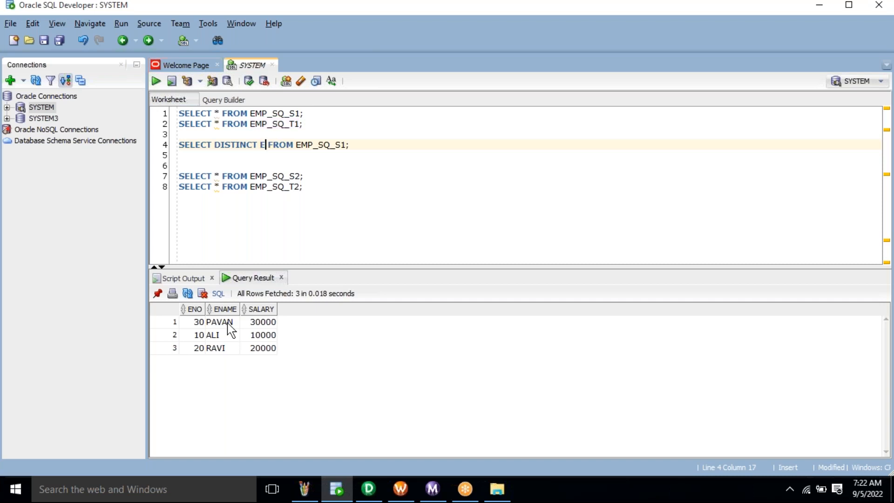
type("AME")
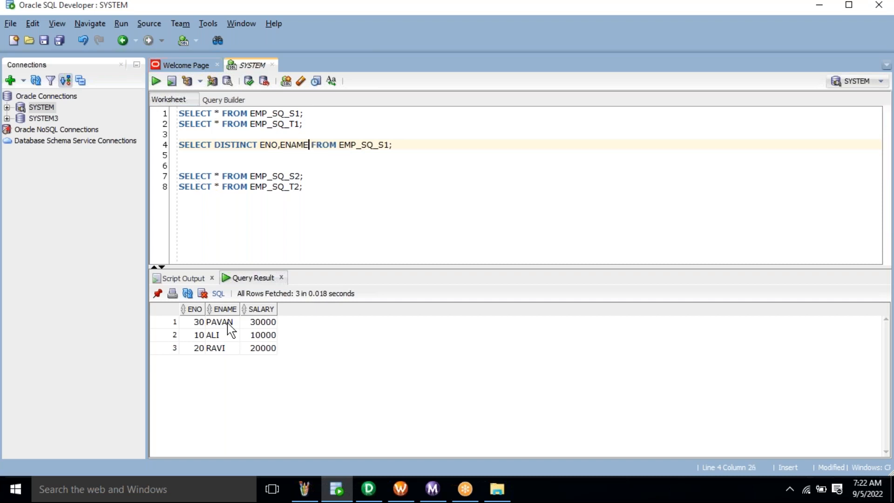
left_click(291, 148)
key("ctrl+Return")
triple_click(295, 147)
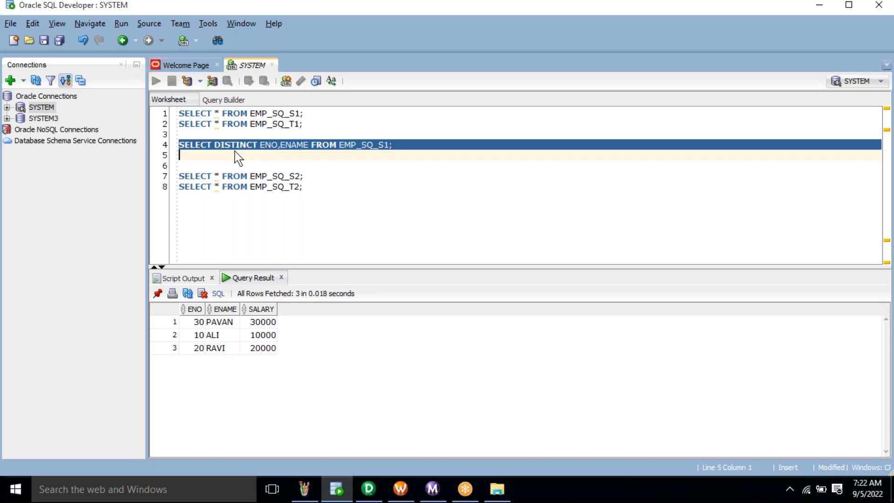
key("ctrl+Return")
left_click(291, 145)
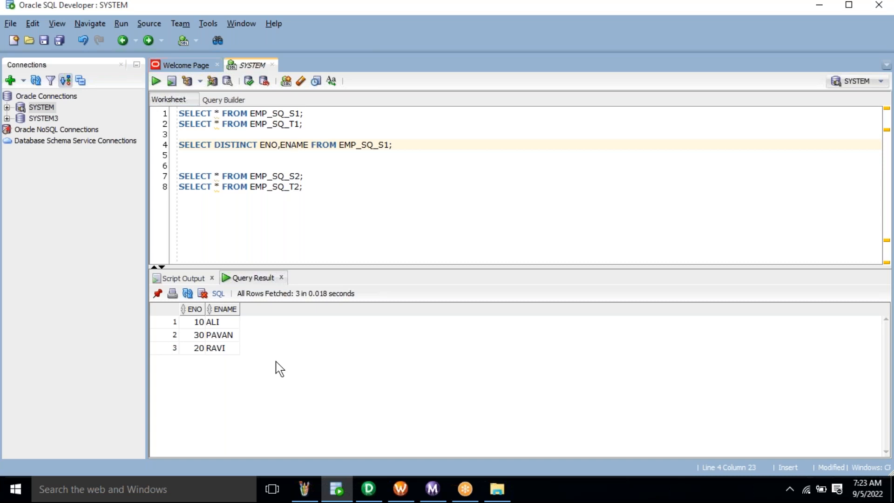
left_click(294, 145)
triple_click(295, 144)
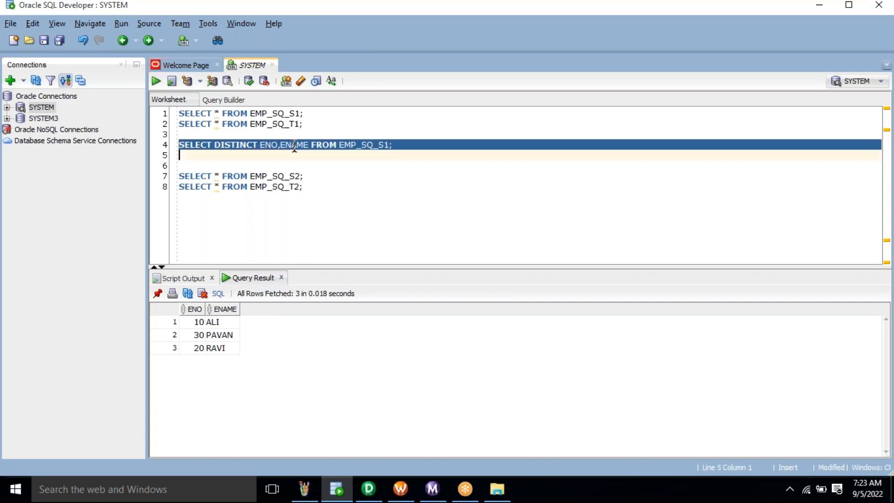
left_click(369, 489)
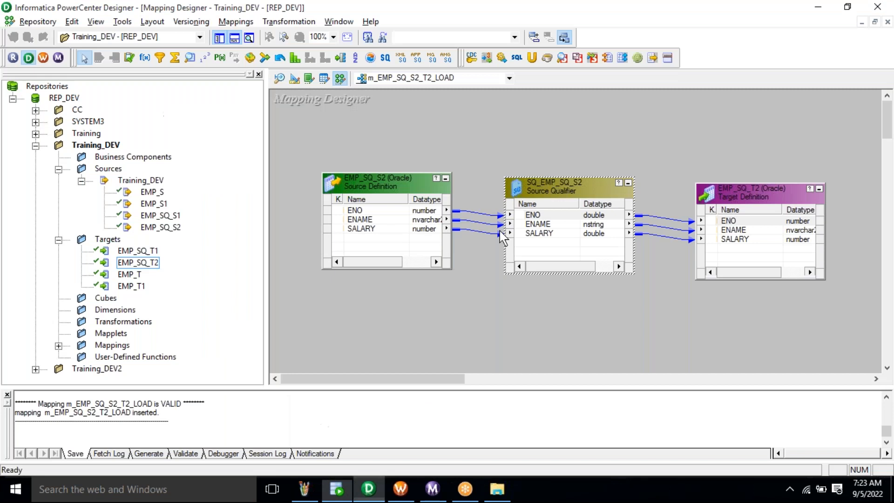
- Verify Select Distinct is checked in SQ_EMP_SQ_S2's properties, also viewing the Sql Query property
left_click(552, 198)
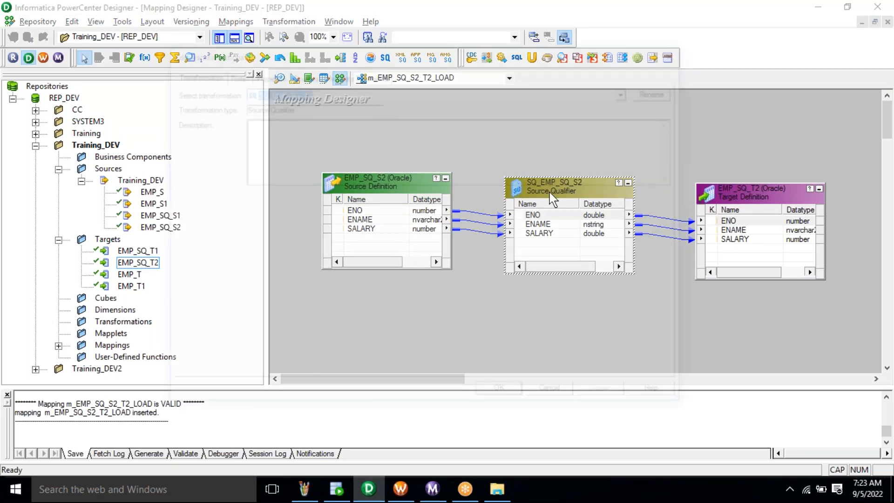
double_click(551, 194)
left_click(336, 182)
left_click(338, 187)
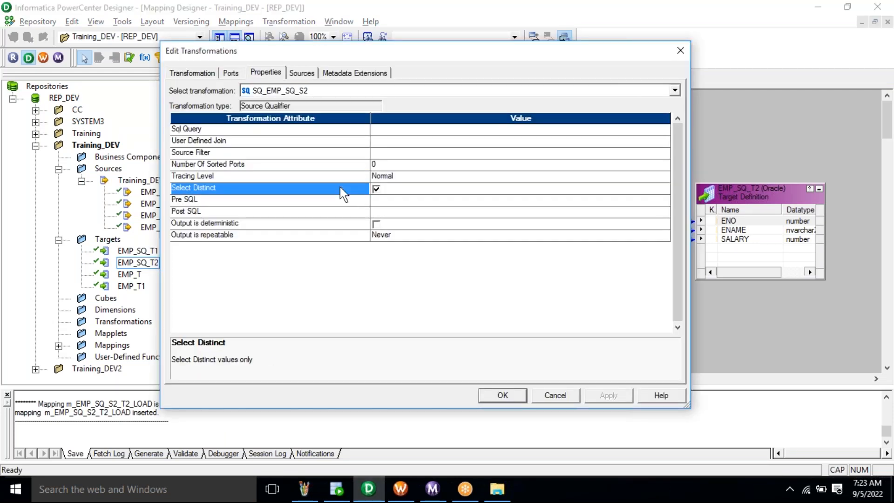
left_click(411, 193)
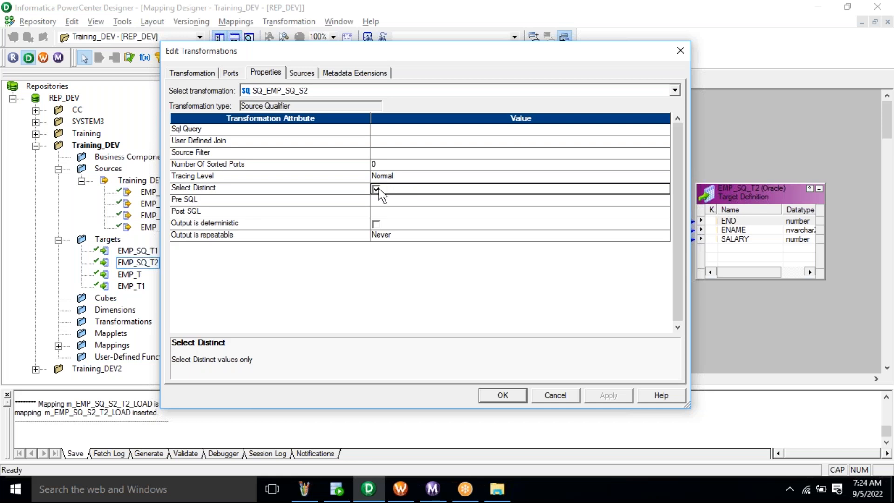
left_click(407, 134)
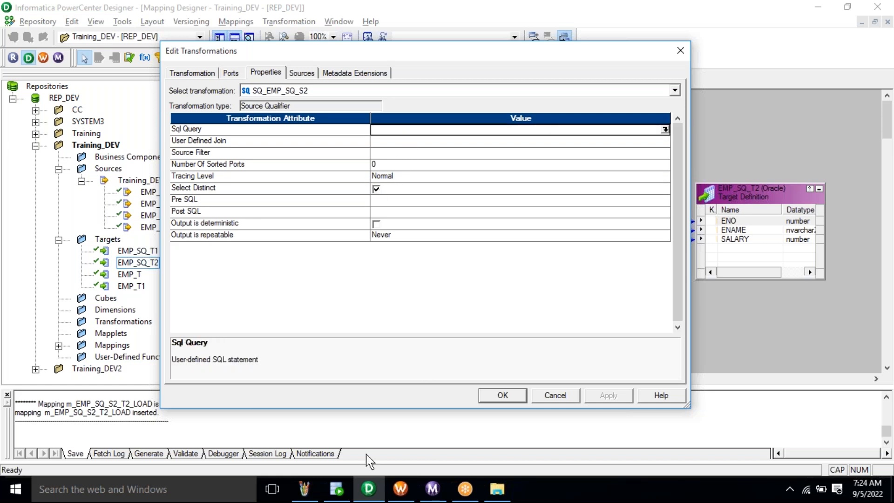
left_click(347, 491)
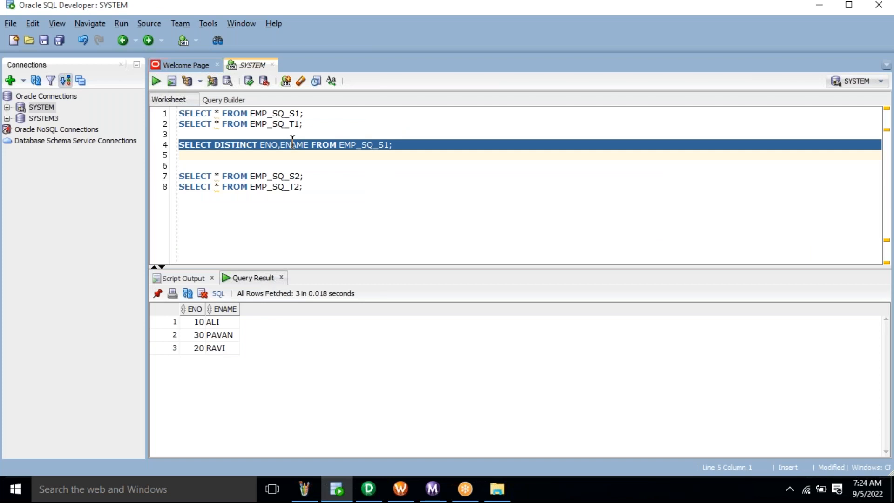
- Confirm SQ_EMP_SQ_S2's transformation settings with OK in Designer, then return to the SQL worksheet
key("alt+Tab")
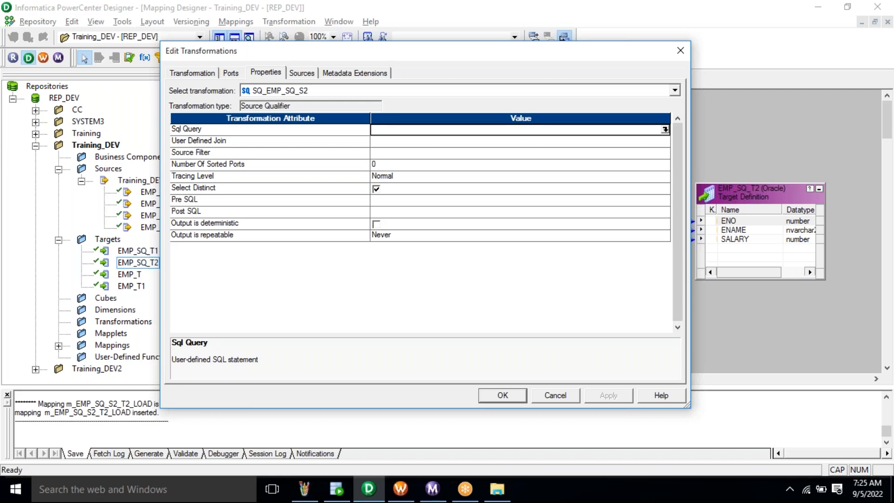
left_click(501, 397)
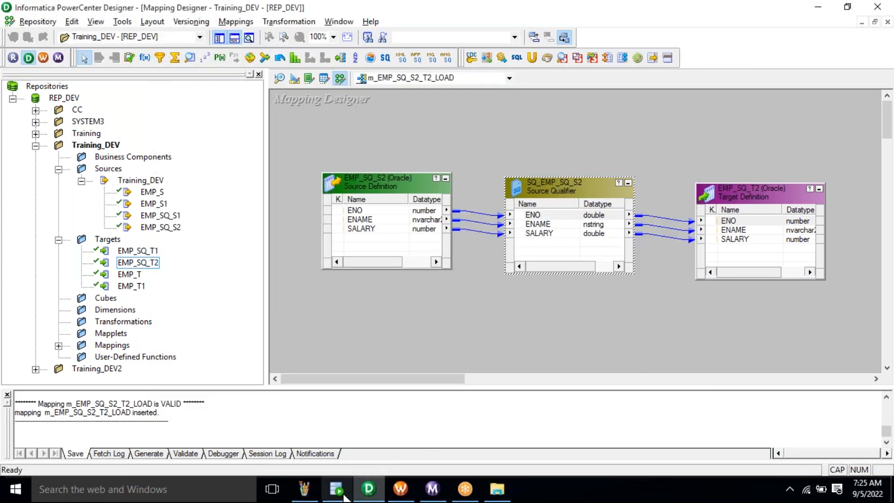
left_click(368, 489)
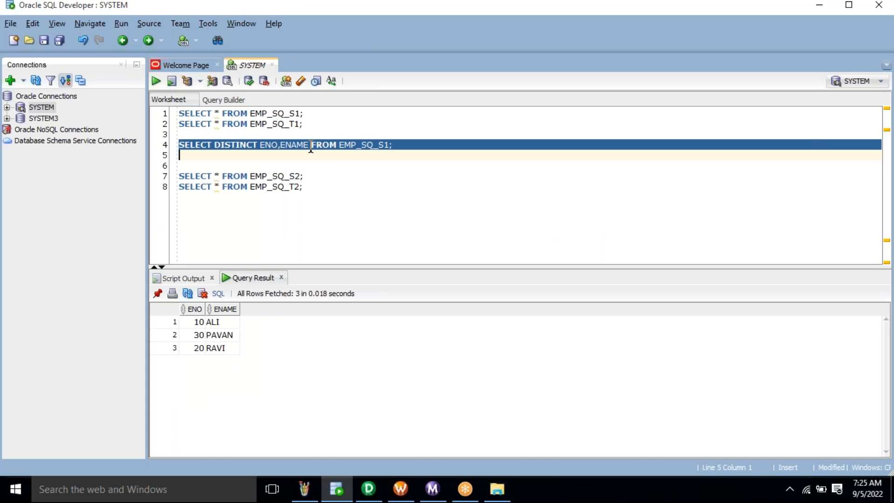
- Run the EMP_SQ_S2 query and add a blank line below the queries
left_click(312, 180)
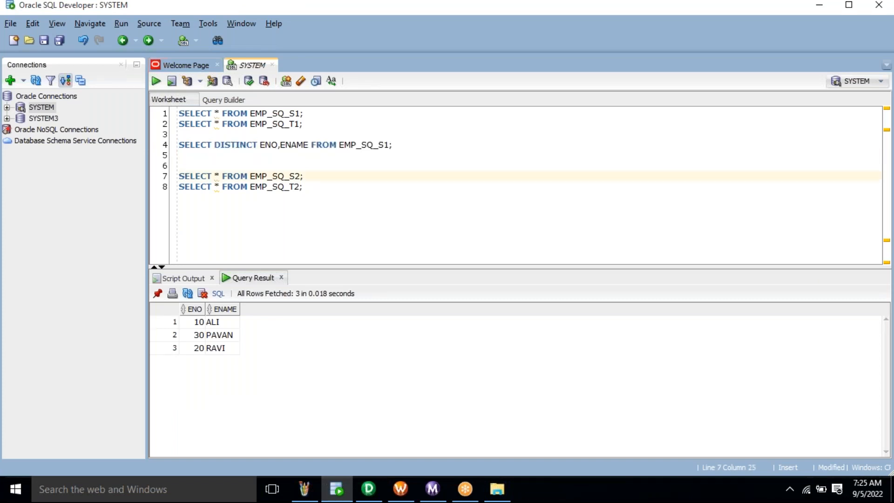
key("ctrl+Return")
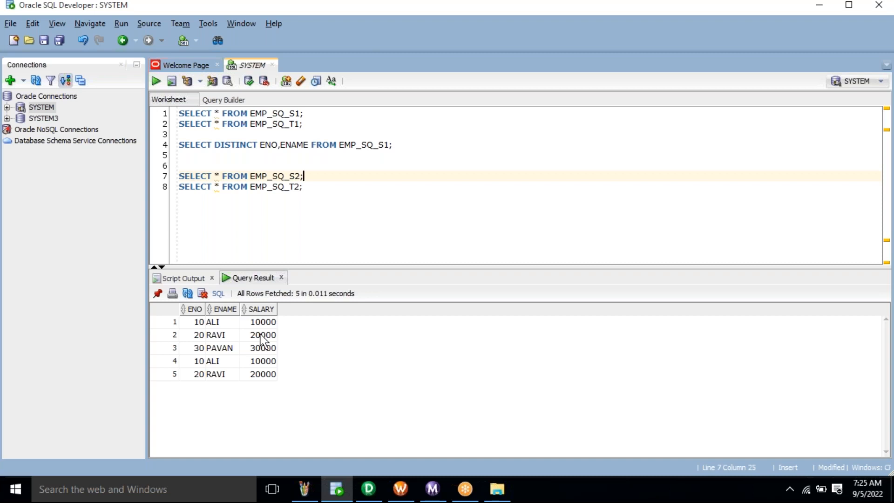
left_click(387, 214)
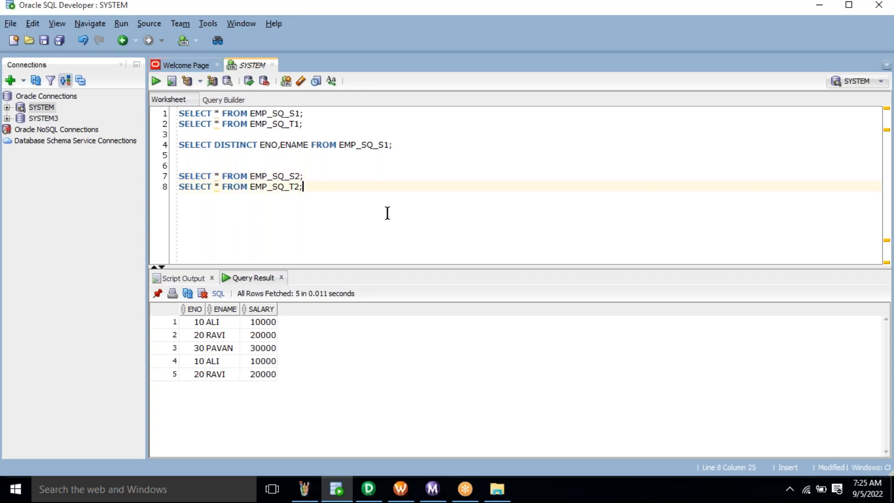
key("Return")
key("Return")
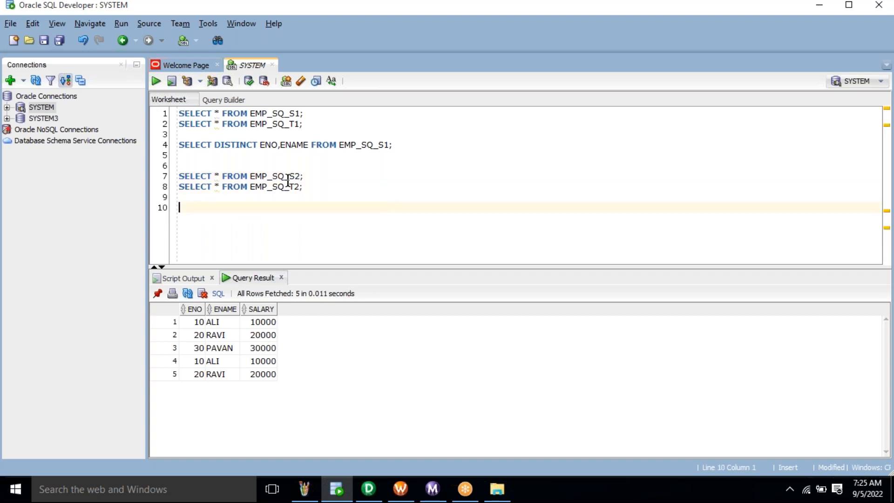
- Copy the S2 query to line 10 as SELECT * FROM EMP_SQ_S3; and run it, returning 8 rows
double_click(281, 179)
triple_click(281, 178)
key("ctrl+c")
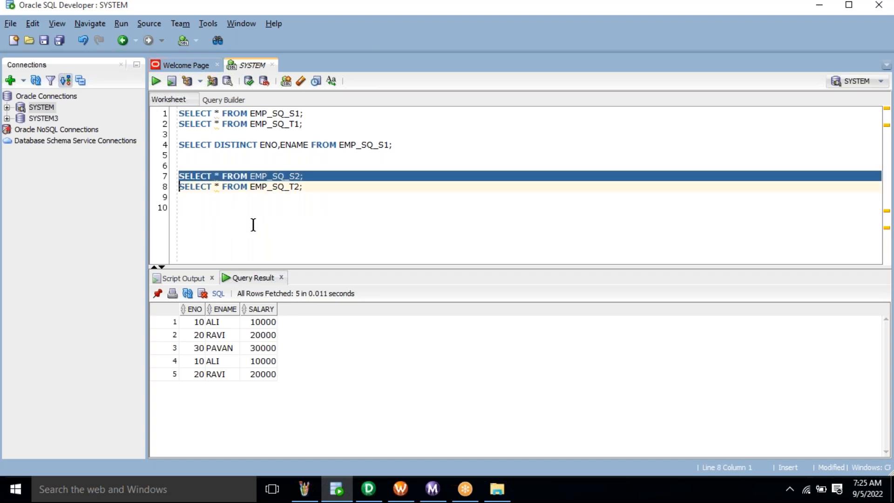
left_click(252, 224)
key("ctrl+v")
key("BackSpace")
key("BackSpace")
key("BackSpace")
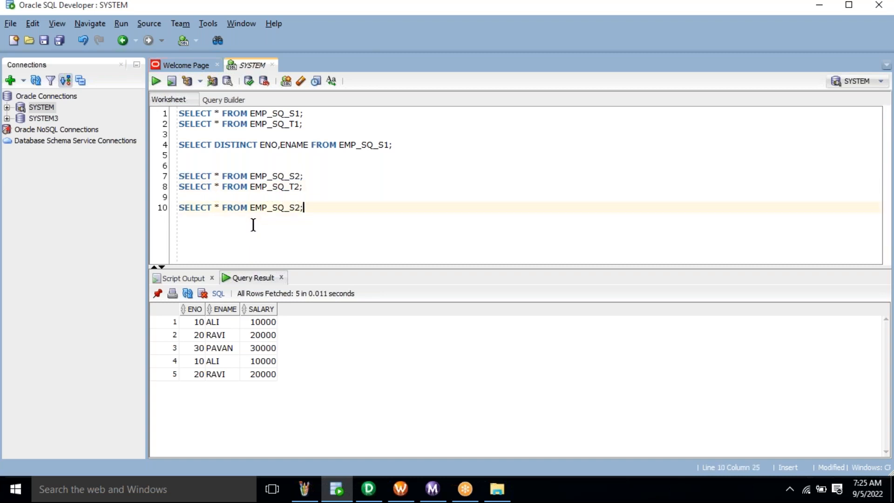
type("3;")
triple_click(261, 228)
key("ctrl+Return")
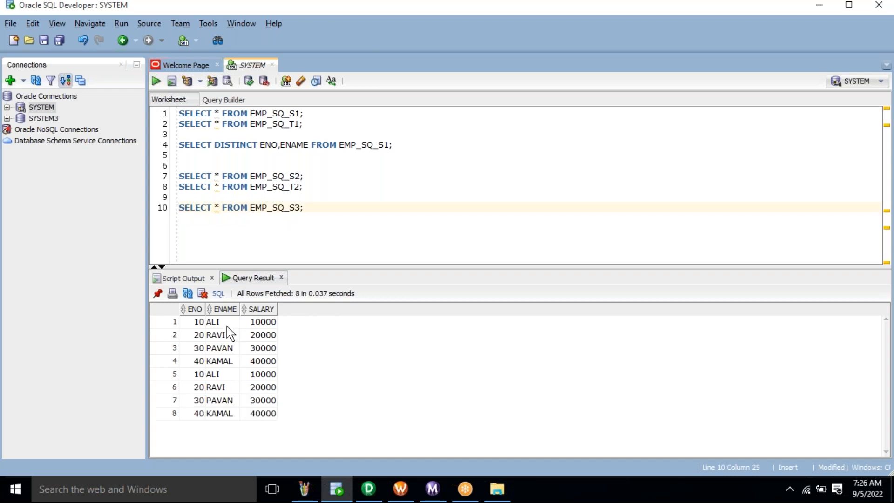
- Paste another copy of the query on a new line below the S3 query, trimming the table name
left_click(232, 210)
triple_click(230, 211)
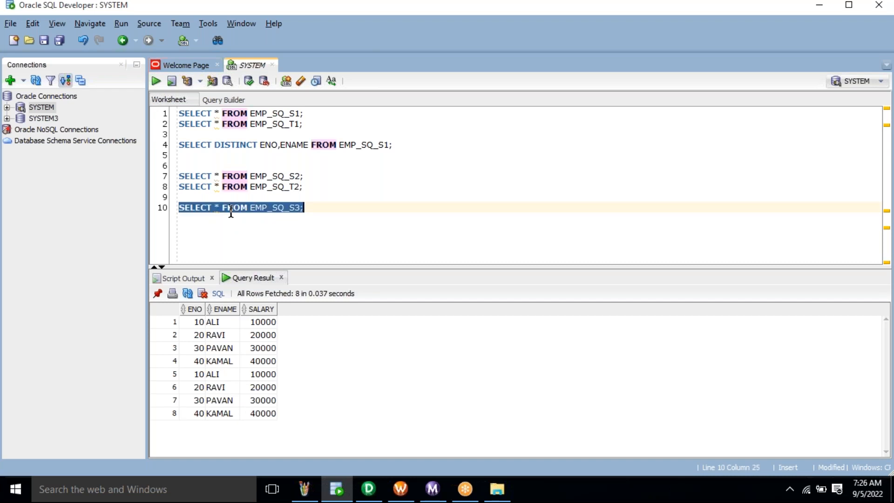
left_click(322, 210)
key("Return")
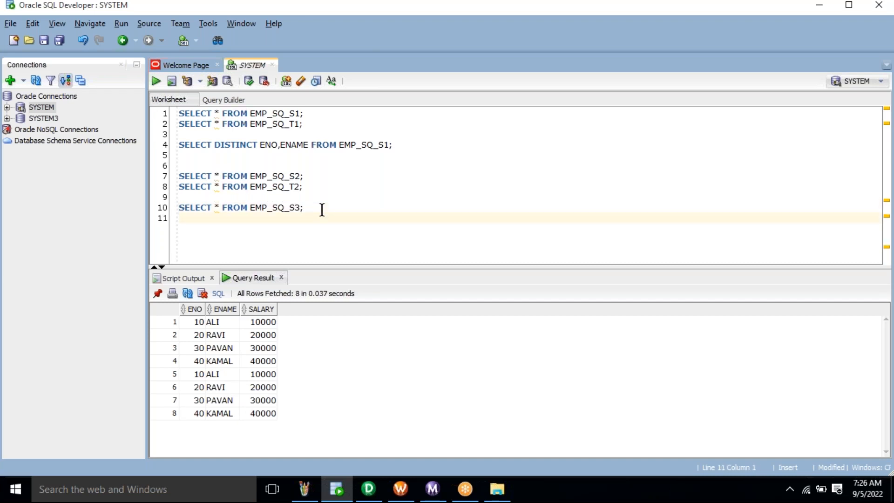
key("ctrl+v")
key("BackSpace")
key("BackSpace")
key("BackSpace")
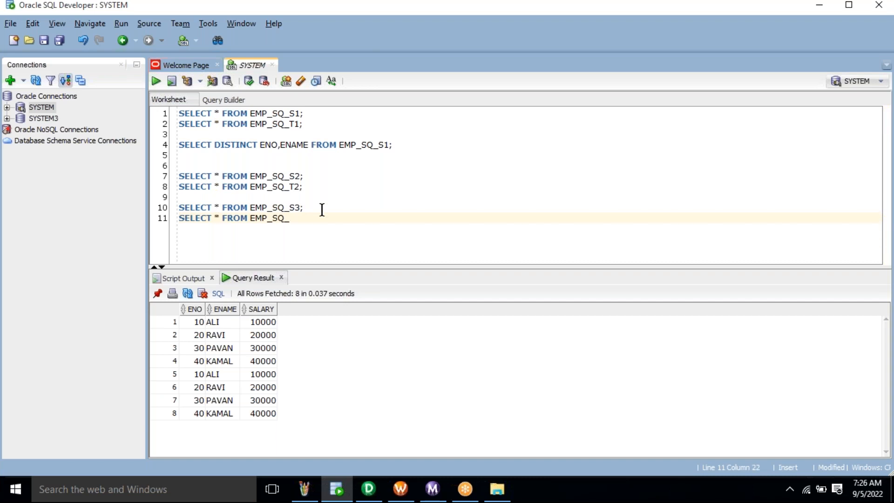
- Complete the line as SELECT * FROM EMP_SQ_T3; (no rows), then rerun the EMP_SQ_S3 query
type("T3;")
key("shift+Home")
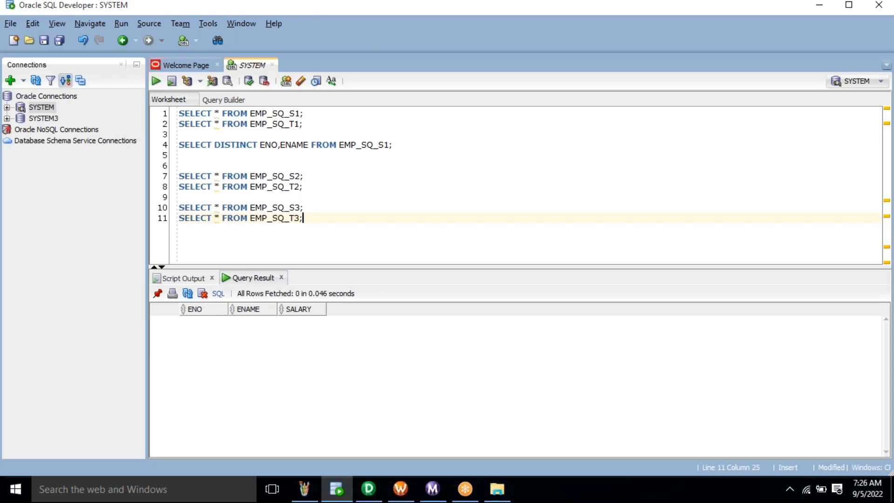
left_click(312, 208)
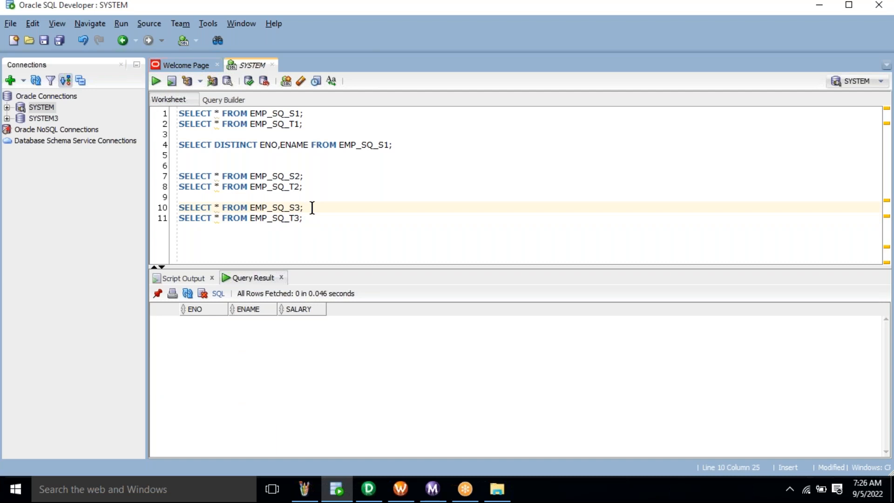
key("ctrl+Return")
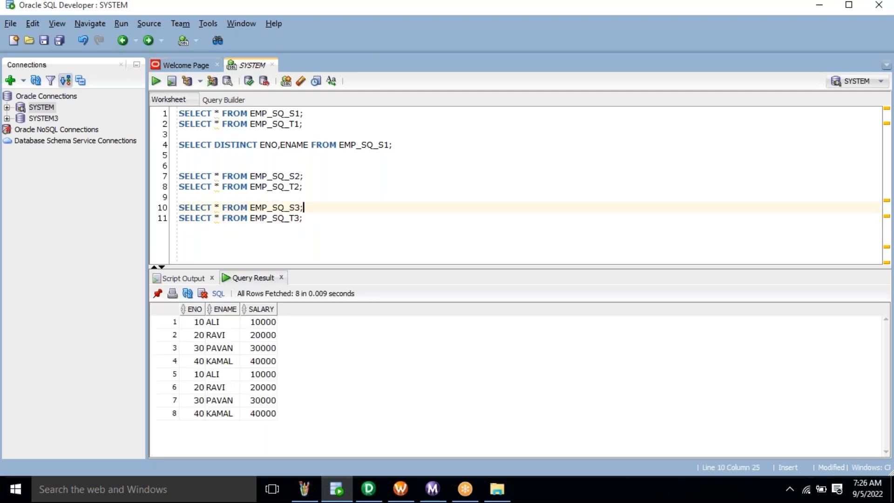
- Copy the EMP_SQ_S3 query onto a new line 13 below the T3 query
triple_click(288, 208)
left_click(330, 223)
key("Return")
key("Return")
key("ctrl+v")
- Extend line 13 to SELECT * FROM EMP_SQ_S3 WHERE SALARY > 20000
key("BackSpace")
key("BackSpace")
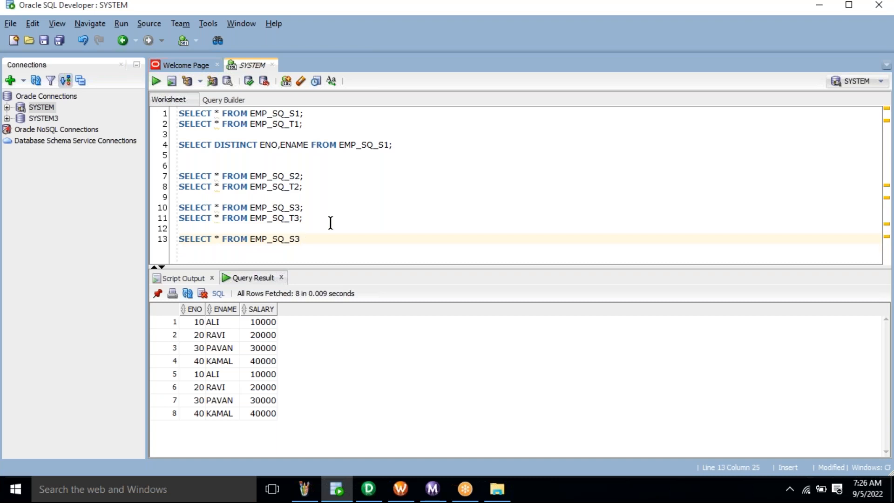
type("WHERE ")
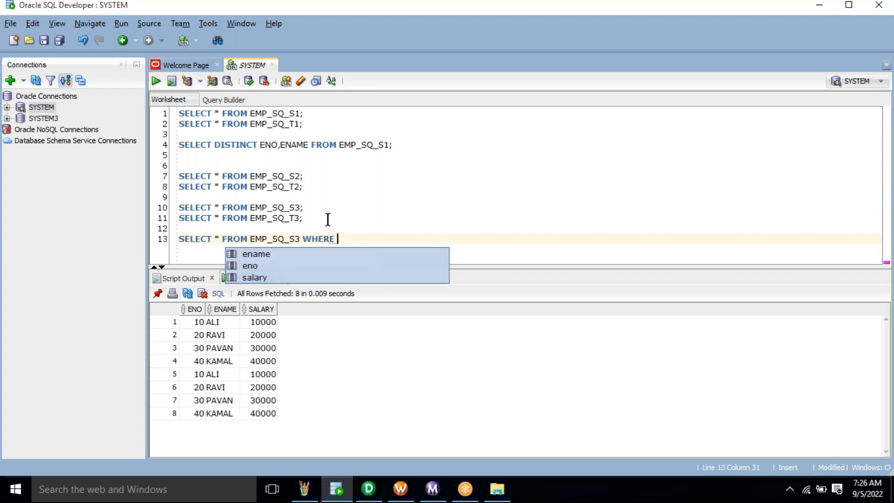
type("SALARY")
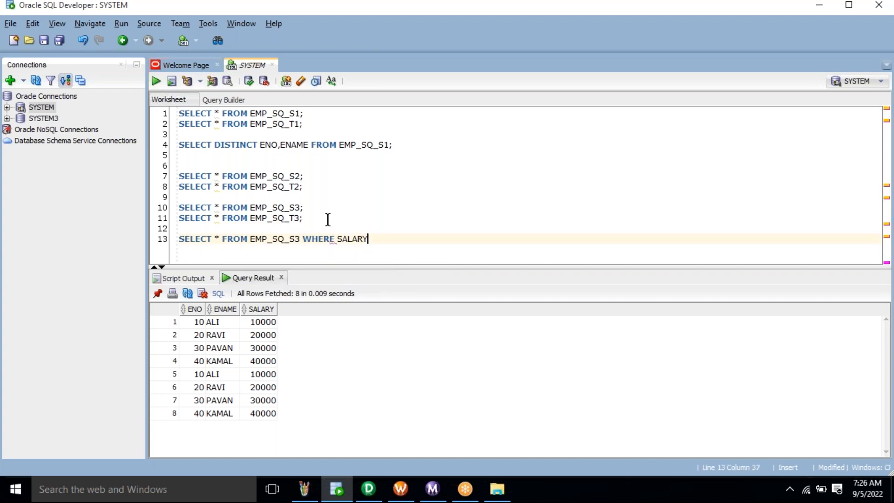
type(">")
key("BackSpace")
type(">")
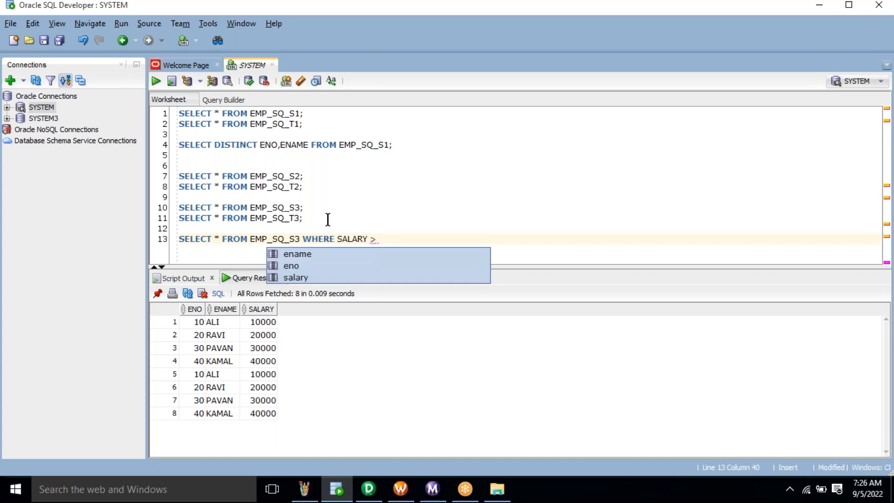
type(" 20000")
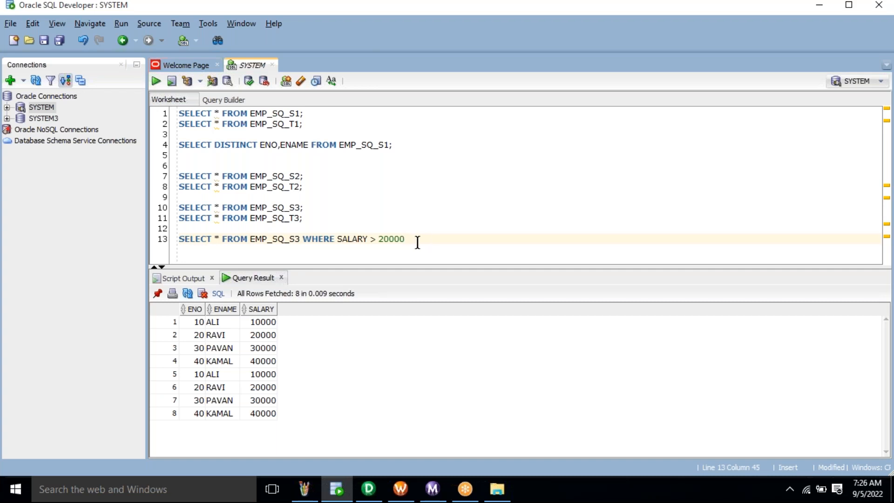
- Highlight the SALARY > 20000 condition and the SALARY values in the results
left_click_drag(405, 239, 364, 239)
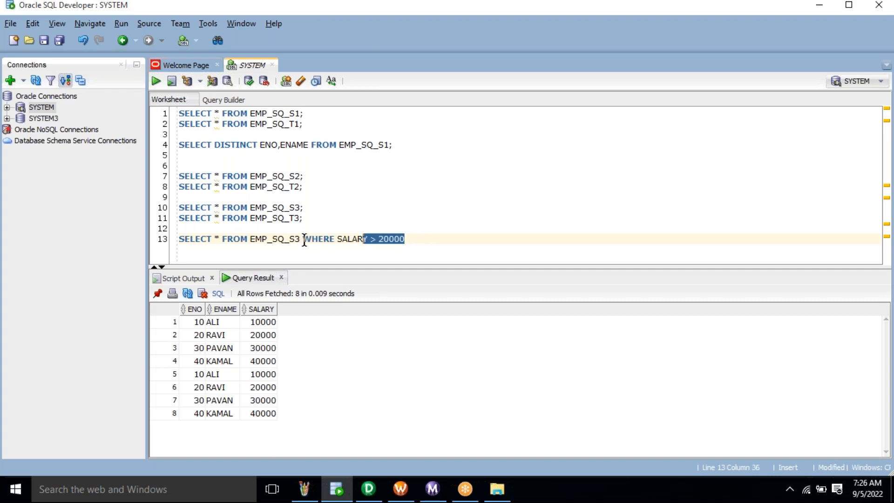
left_click(302, 238)
double_click(331, 239)
left_click_drag(334, 238, 410, 239)
left_click(340, 239)
left_click(411, 239)
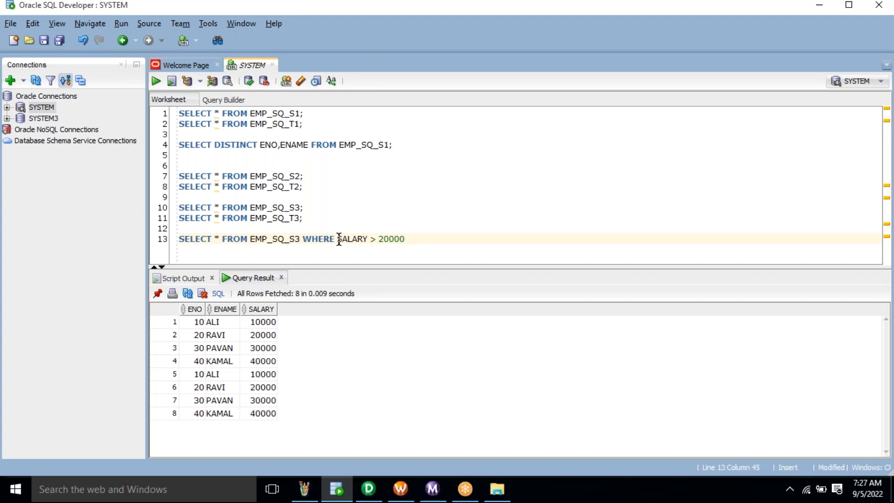
left_click_drag(340, 238, 401, 252)
left_click_drag(267, 322, 264, 414)
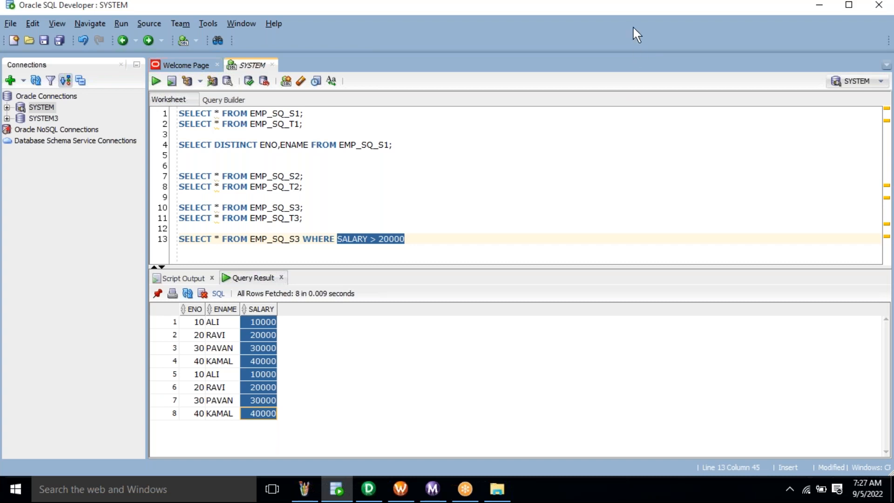
- Mark the 30000 and 40000 SALARY cells in the SQL Developer results grid
key("alt+Tab")
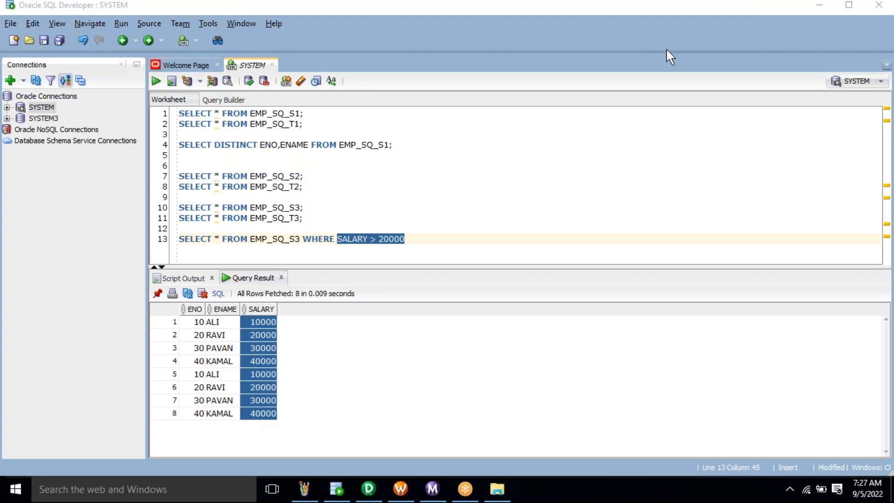
left_click(259, 351)
left_click(259, 350)
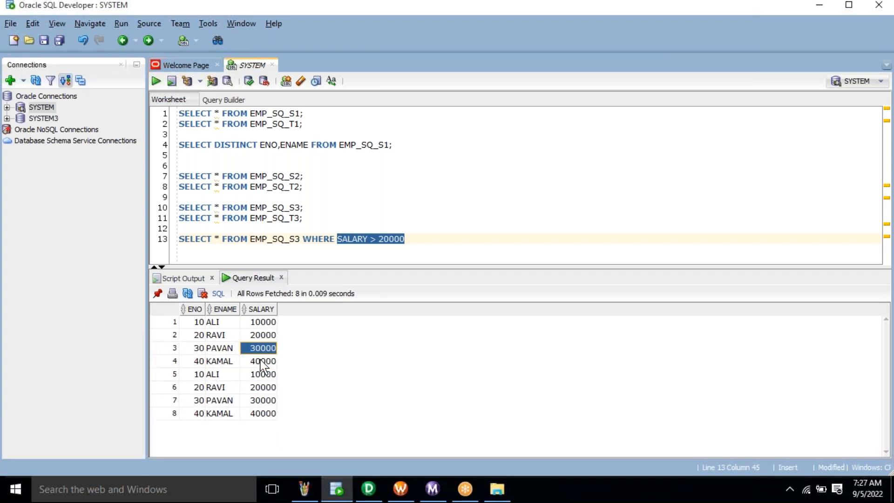
left_click(261, 362, "shift")
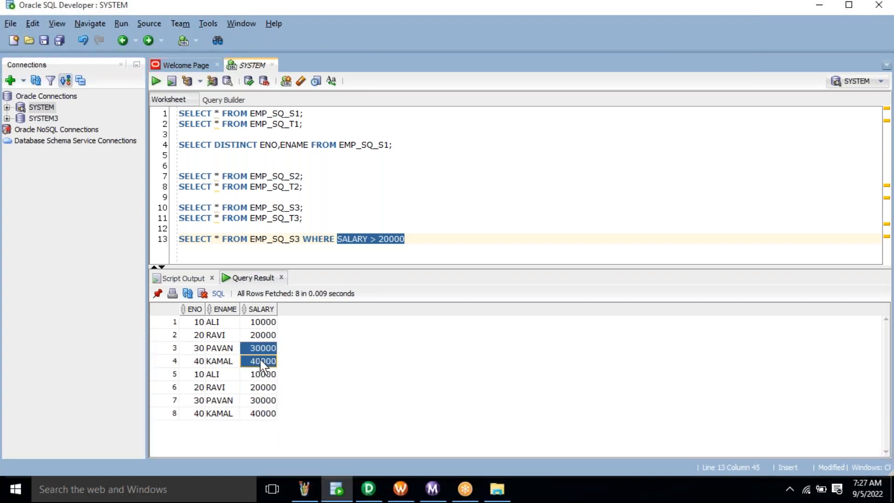
left_click(263, 400, "ctrl")
left_click(257, 405, "ctrl")
left_click(260, 414, "ctrl")
left_click(262, 401, "ctrl")
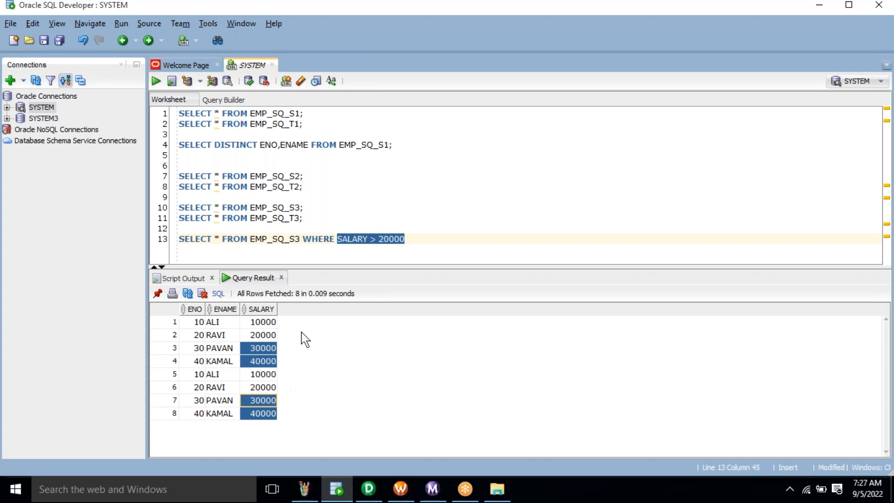
- End the line 13 SALARY > 20000 query with a semicolon
double_click(366, 238)
triple_click(366, 238)
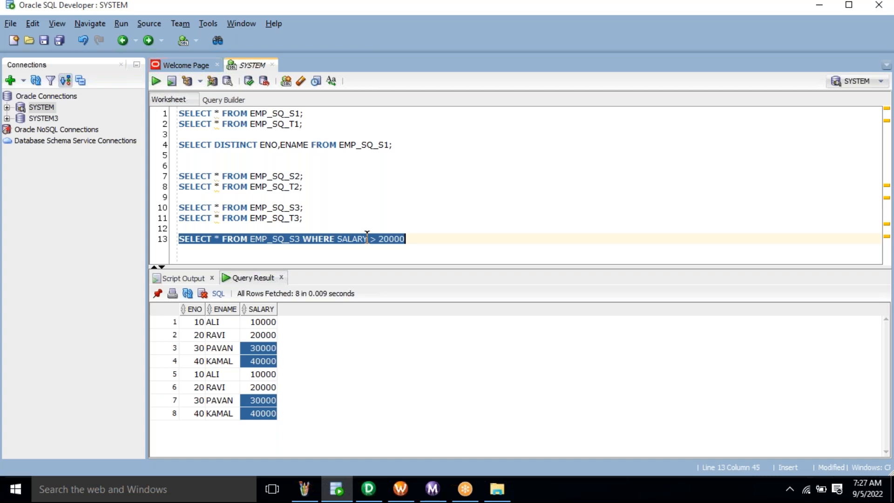
left_click(425, 244)
type(";")
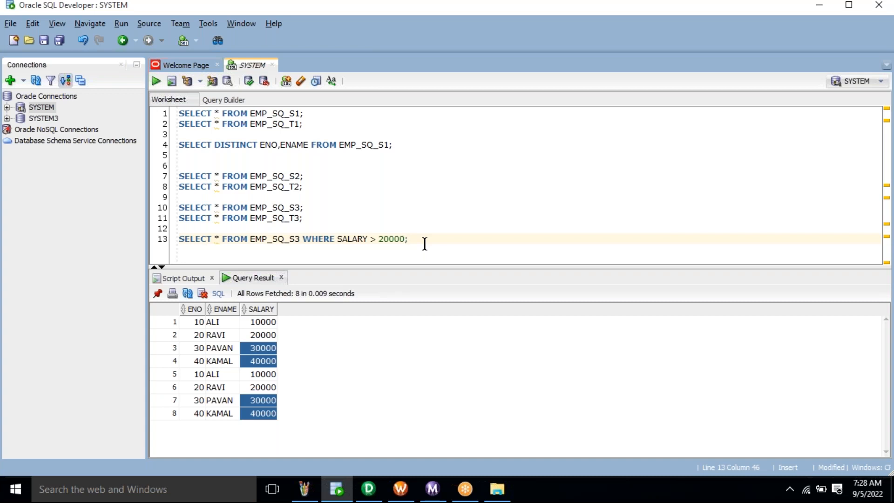
- Clear the Source Analyzer workspace and copy the table name EMP_SQ_S3 from SQL Developer
left_click(369, 489)
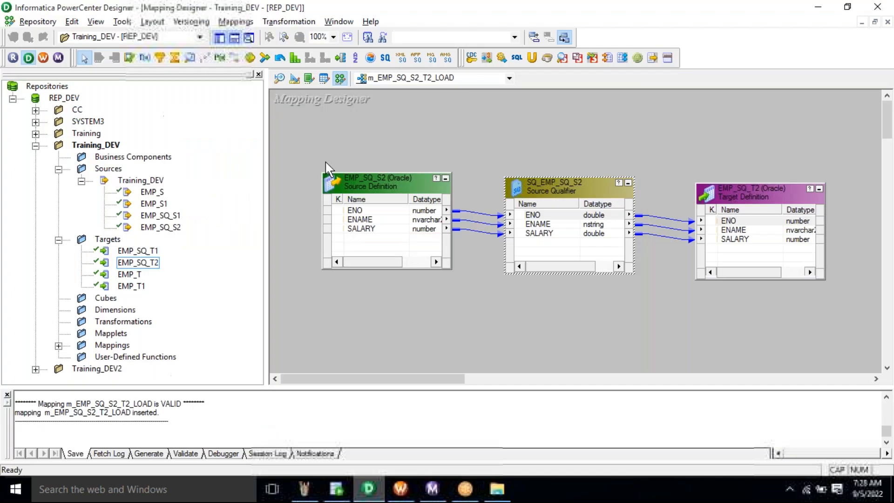
left_click(281, 82)
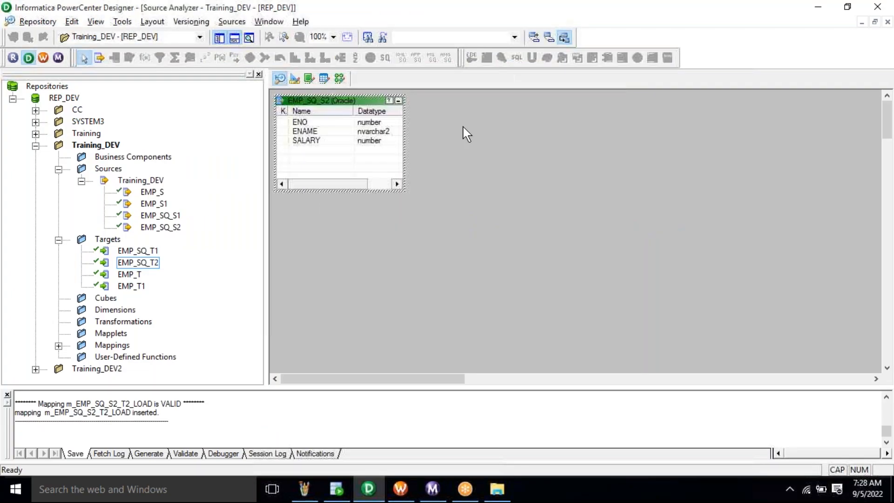
key("alt+Tab")
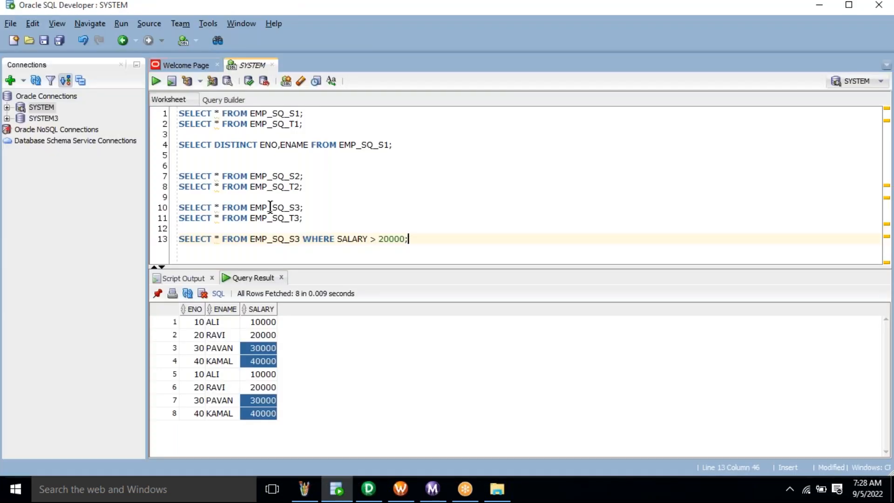
double_click(270, 208)
key("ctrl+c")
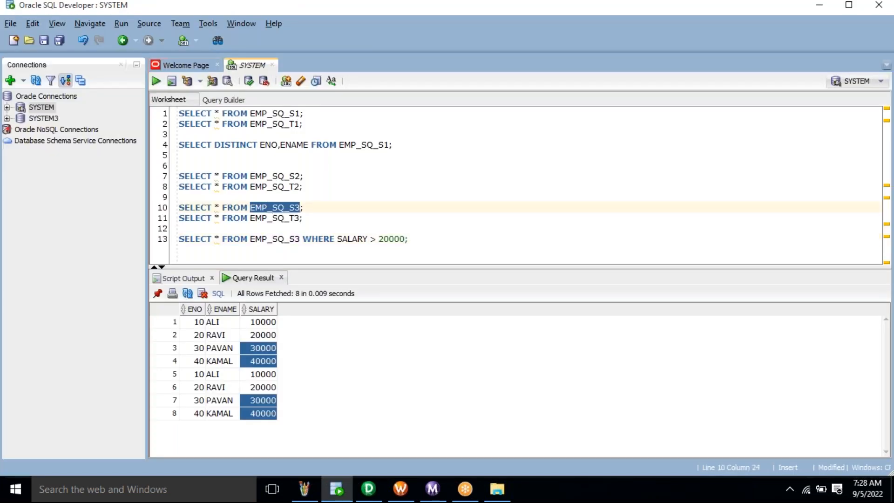
key("alt+Tab")
- Import EMP_SQ_S3 from the SYSTEM tables as a source definition
left_click(240, 23)
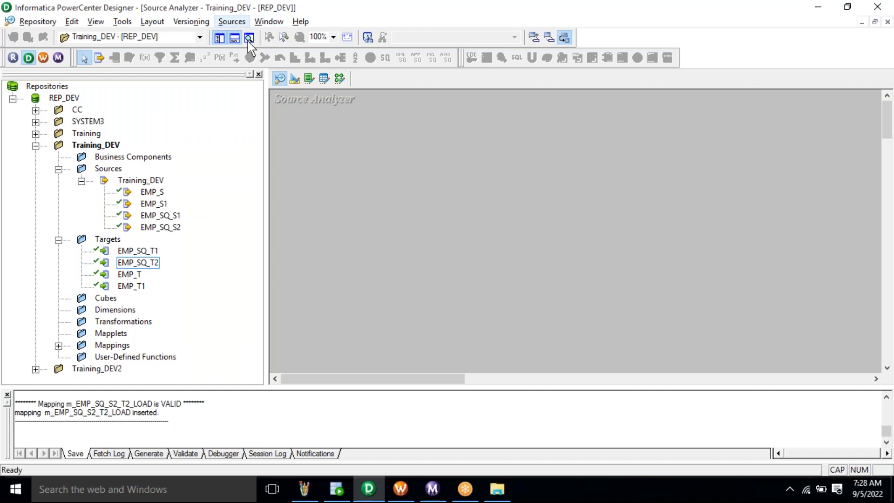
left_click(250, 37)
left_click(479, 285)
key("ctrl+v")
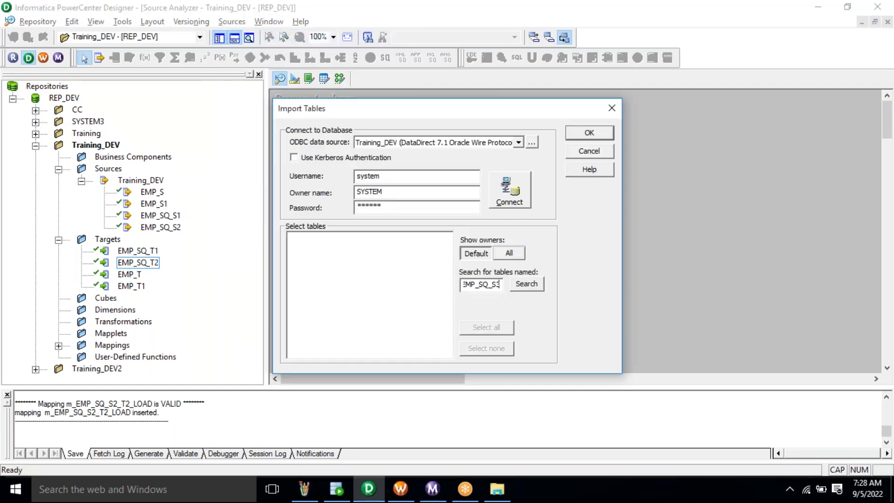
left_click(512, 204)
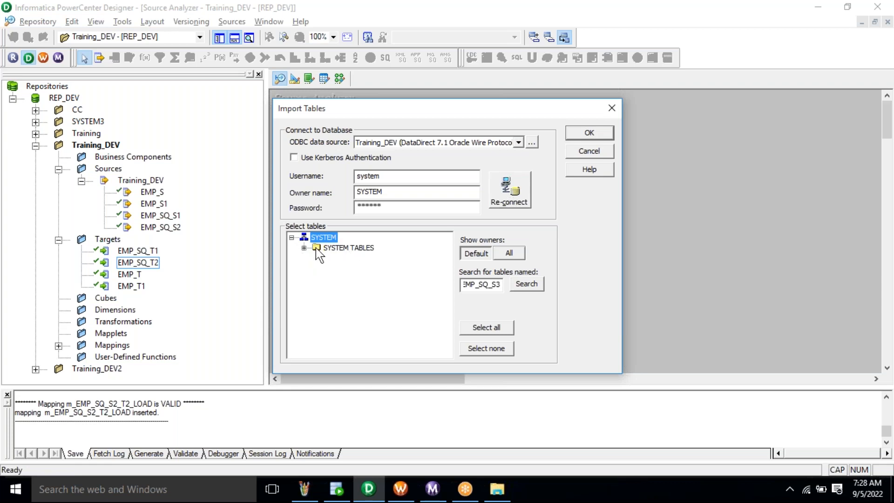
left_click(303, 248)
left_click(354, 259)
left_click(583, 133)
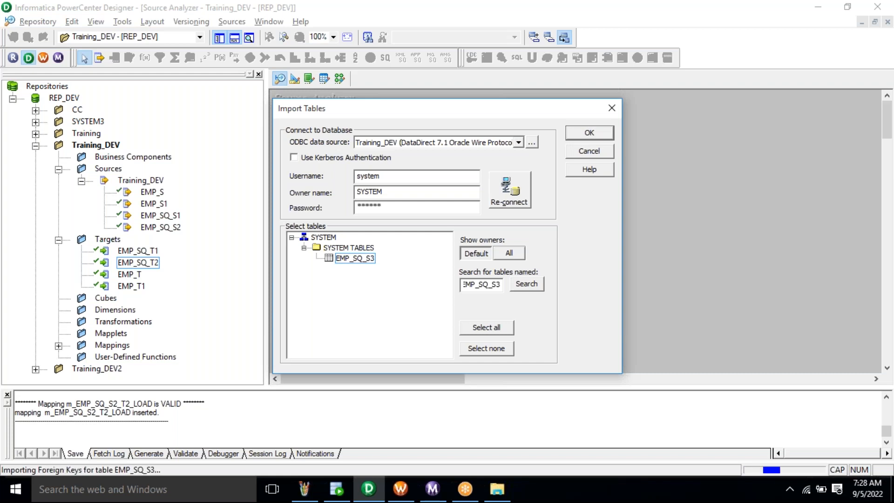
left_click(485, 141)
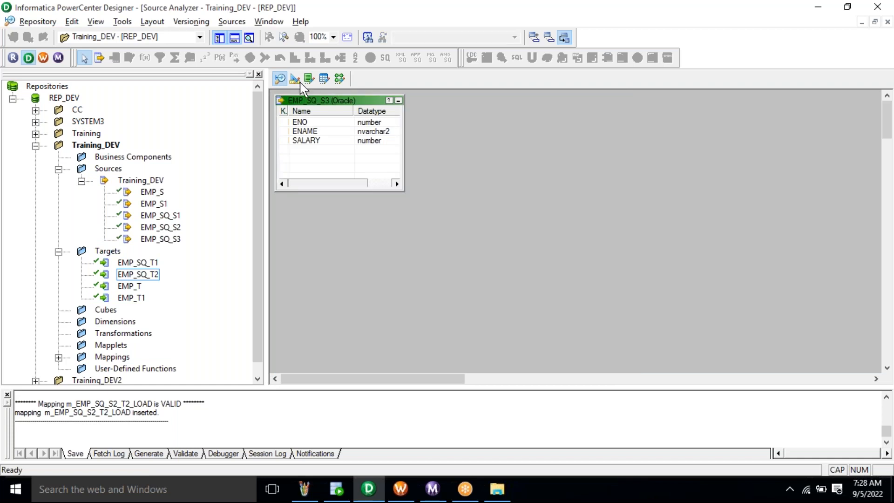
left_click(293, 78)
- Clear the Target Designer workspace and copy the table name EMP_SQ_T3 from SQL Developer
right_click(474, 141)
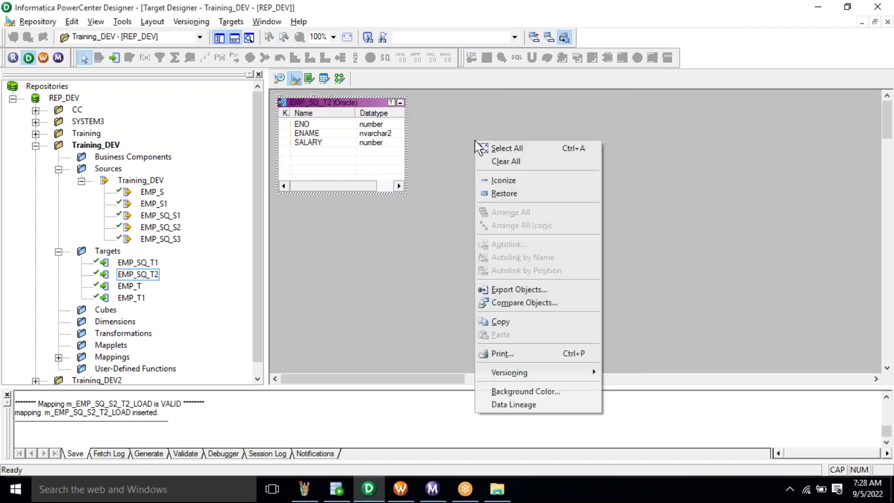
left_click(514, 164)
key("alt+Tab")
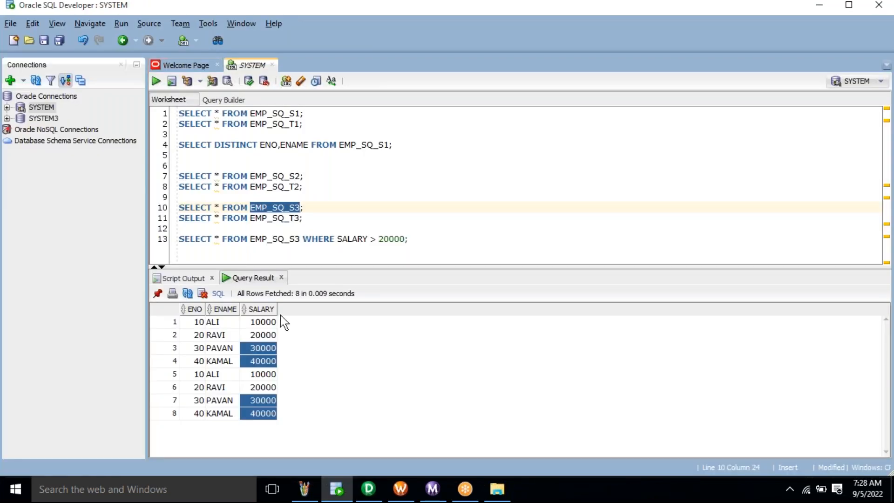
double_click(275, 218)
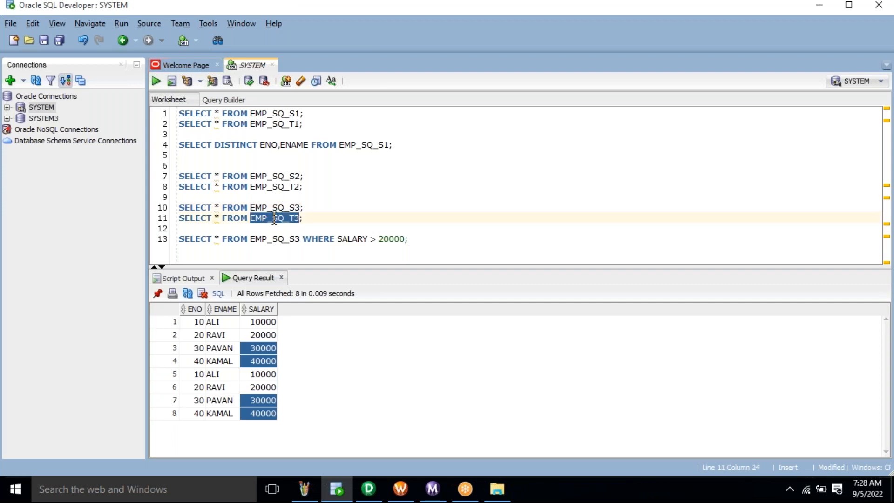
key("alt+Tab")
- Import EMP_SQ_T3 from the SYSTEM tables as a target, then return to Mapping Designer
left_click(231, 21)
left_click(298, 38)
left_click(497, 285)
key("ctrl+v")
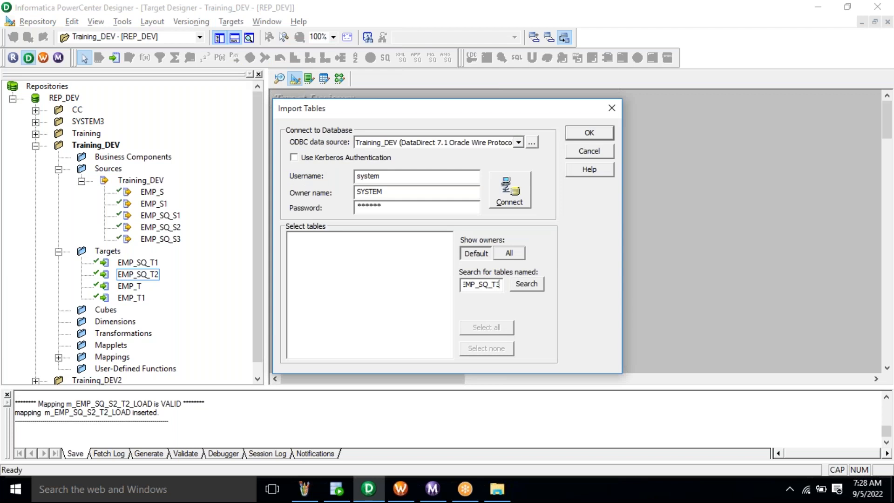
key("alt+c")
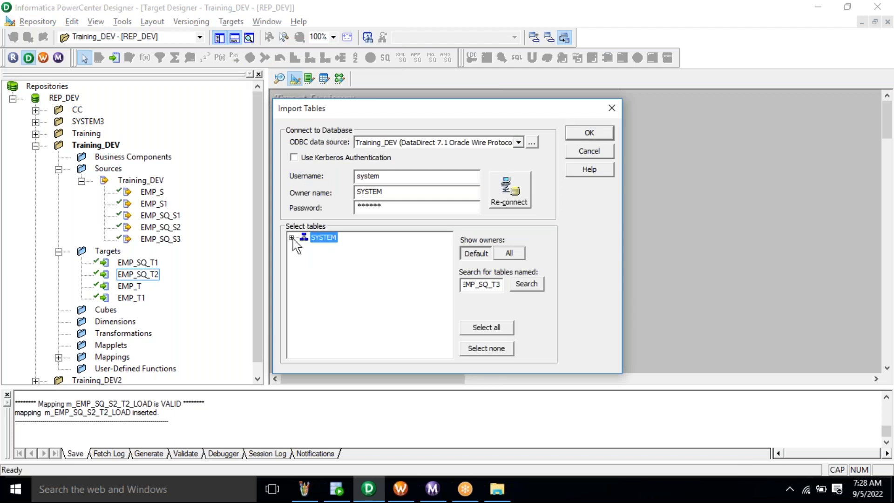
left_click(292, 238)
left_click(303, 248)
left_click(355, 258)
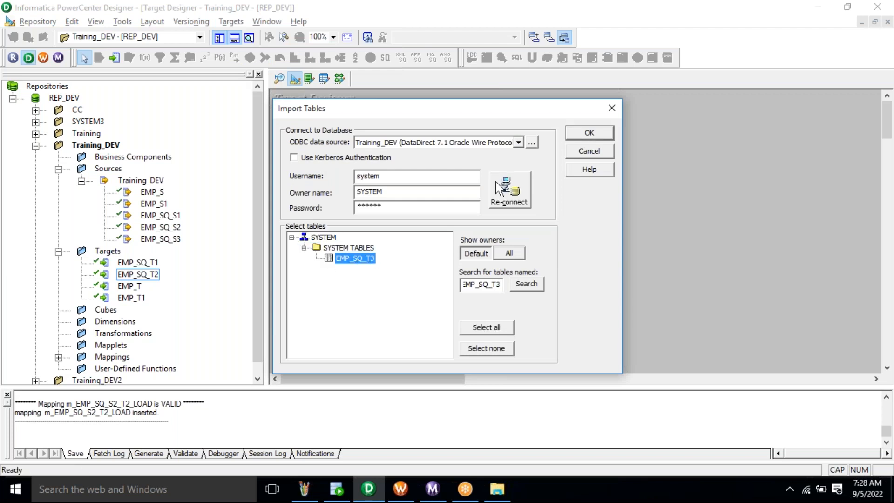
left_click(577, 136)
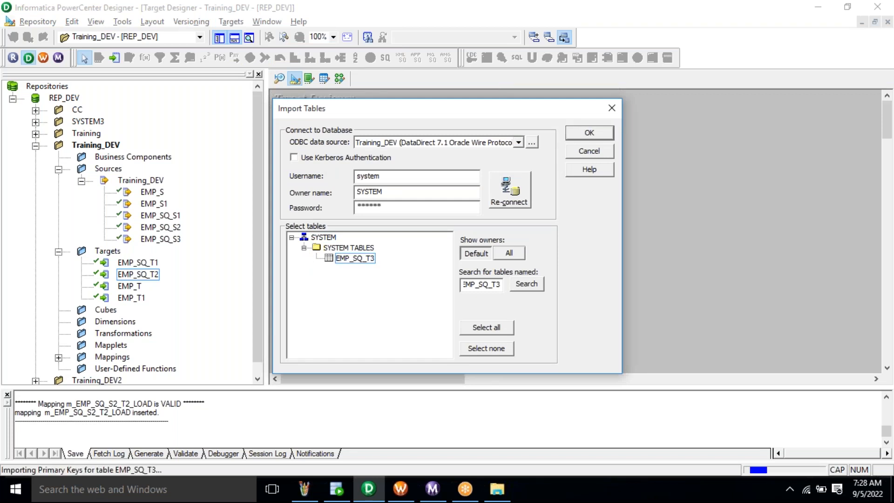
left_click(340, 78)
left_click(236, 21)
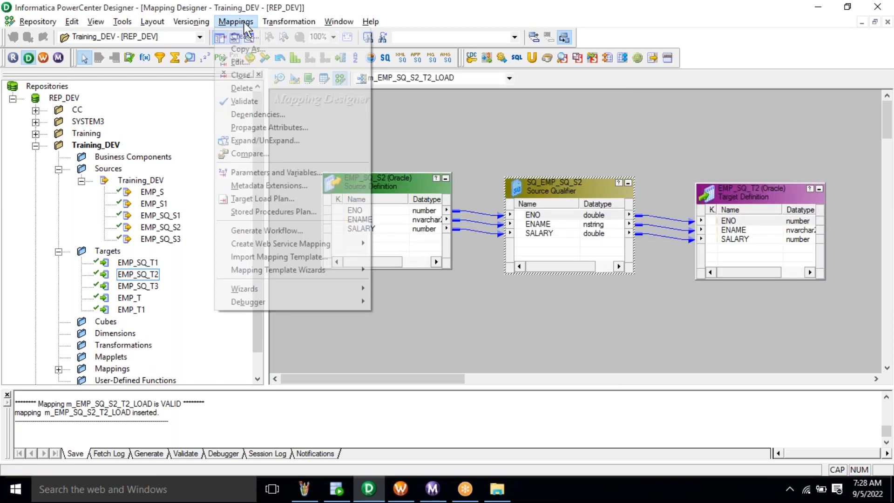
- Create a new mapping named m_EMP_SQ_S3_T3_LOAD
left_click(242, 36)
type("m_EMP_SQ_T")
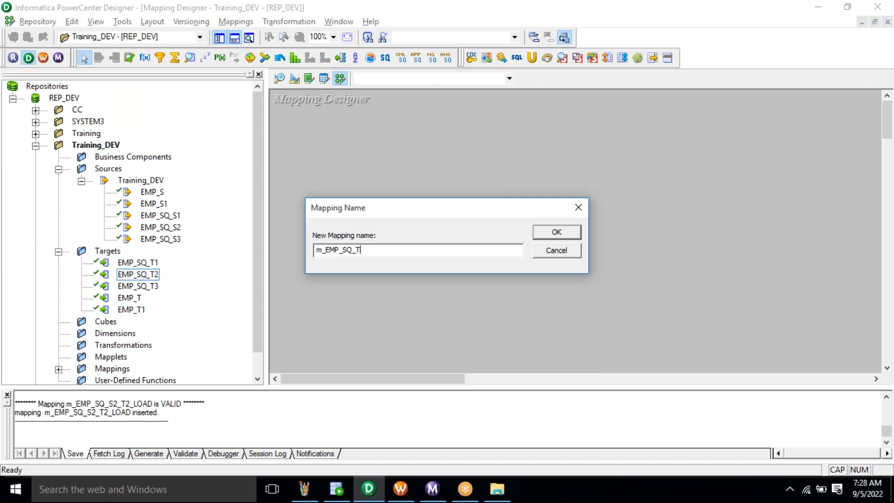
key("BackSpace")
type("S3_T3_LOAD")
double_click(344, 251)
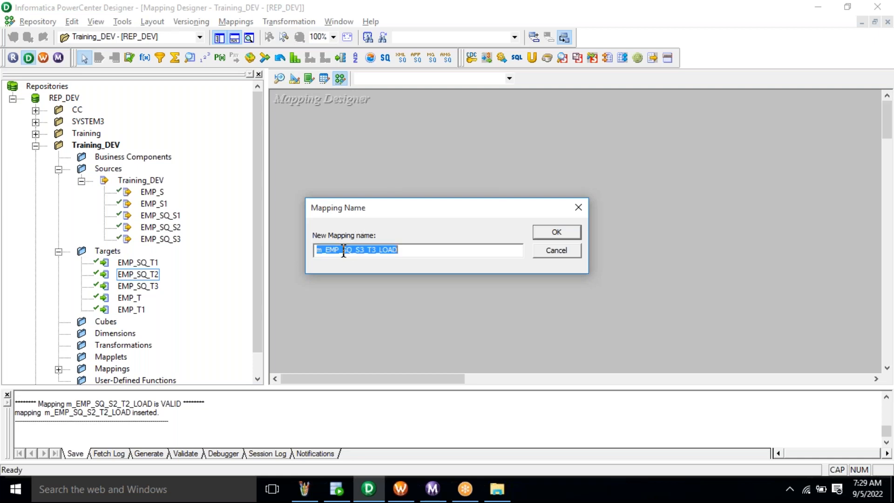
left_click(556, 233)
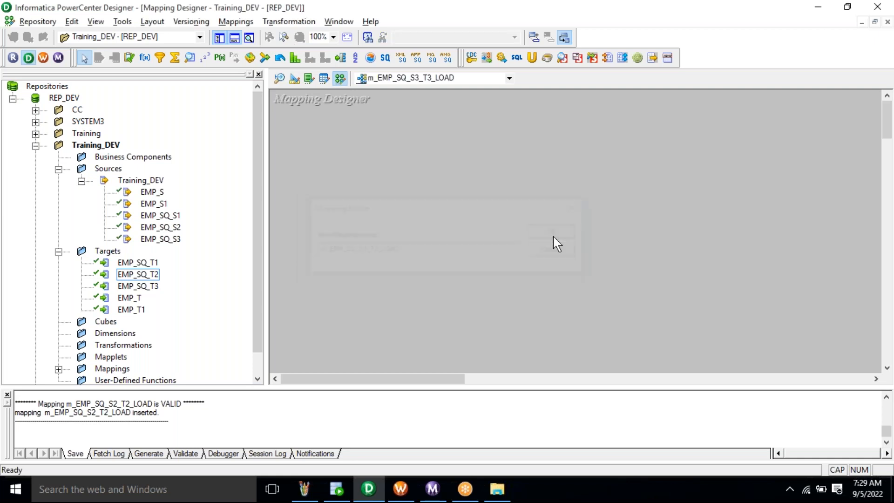
- Place source EMP_SQ_S3 and target EMP_SQ_T3 on the canvas and select all Source Qualifier ports
left_click(163, 240)
left_click_drag(163, 239, 342, 165)
left_click_drag(138, 286, 691, 158)
mouse_move(422, 219)
left_mouse_down()
mouse_move(525, 170)
mouse_move(724, 193)
left_mouse_up()
right_click(565, 208)
left_click(577, 209)
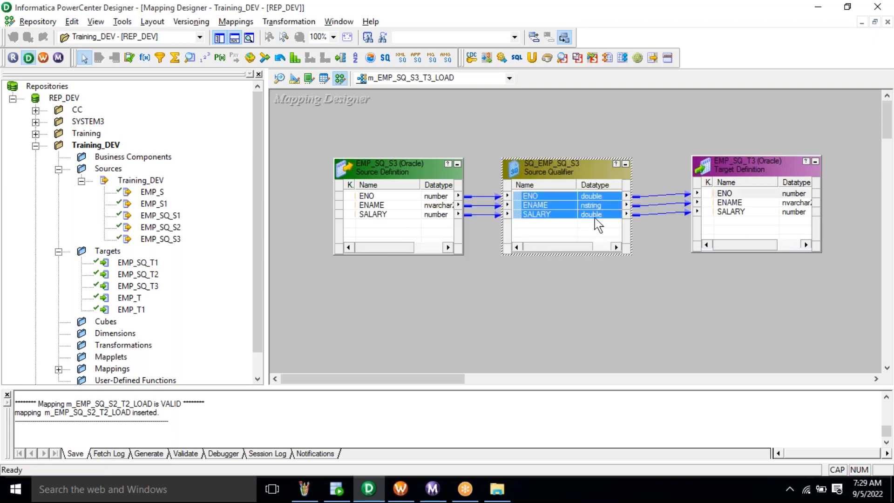
- Paste SELECT * FROM EMP_SQ_S3 WHERE SALARY > 20000 as the Source Qualifier SQL override and validate it
double_click(563, 166)
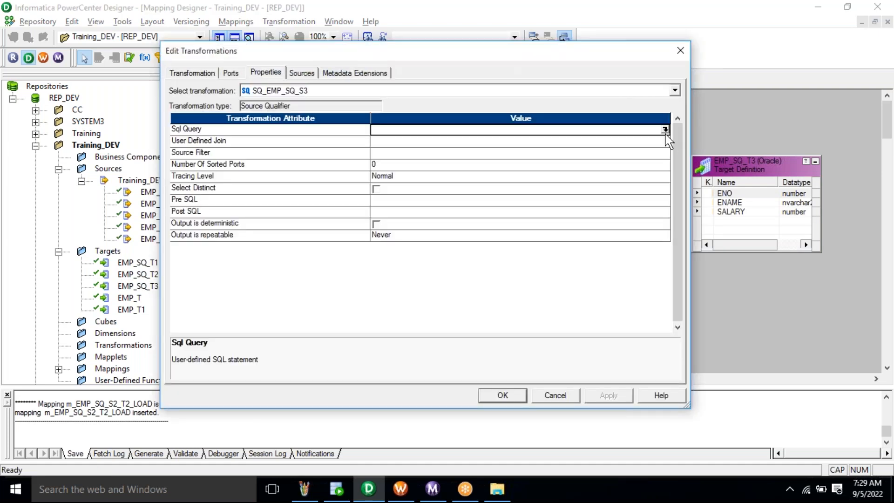
left_click(665, 129)
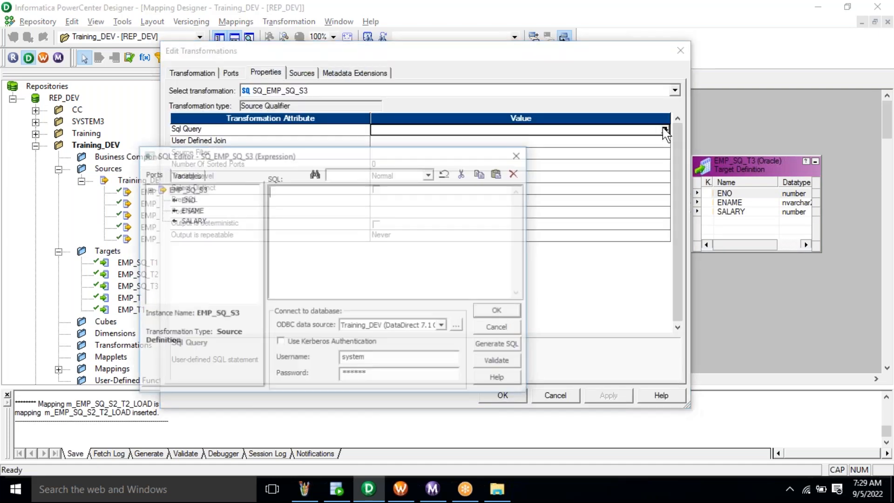
key("alt+Tab")
left_click_drag(408, 240, 176, 239)
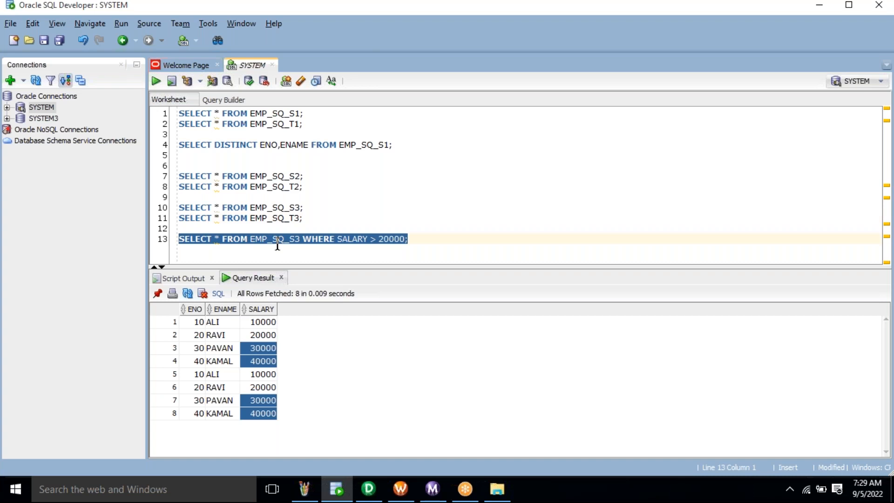
key("ctrl+c")
key("alt+Tab")
key("ctrl+v")
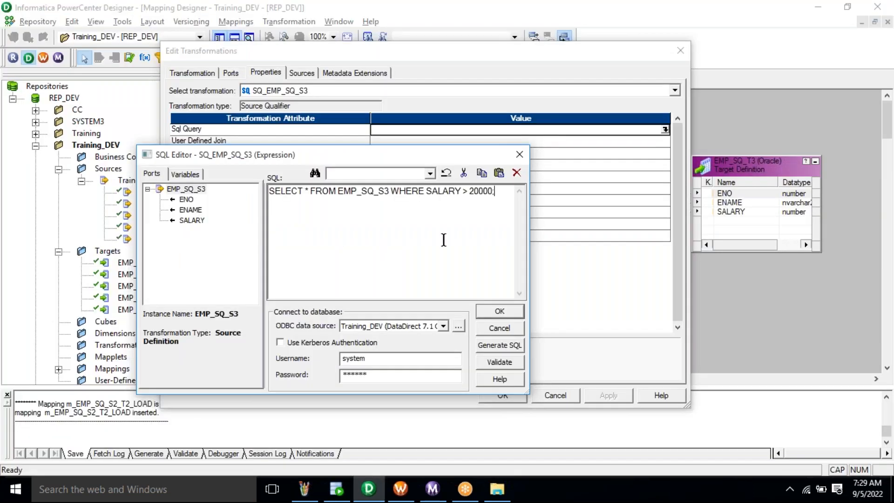
left_click(496, 365)
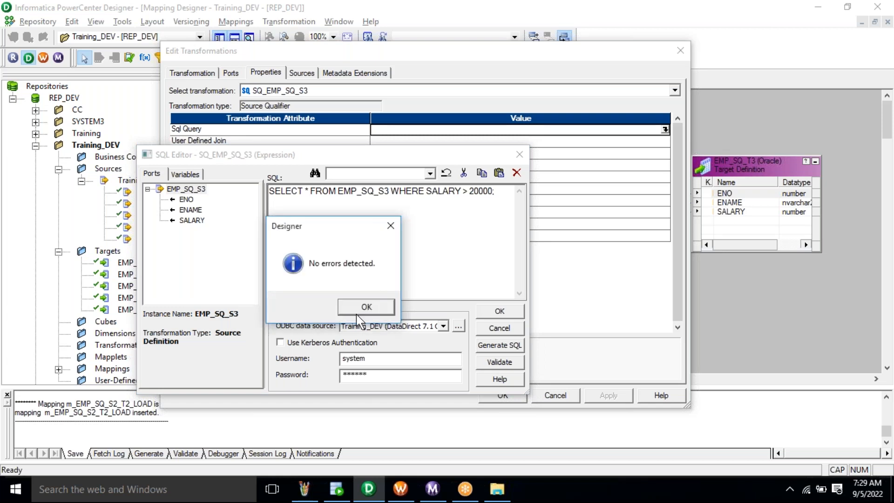
left_click(367, 306)
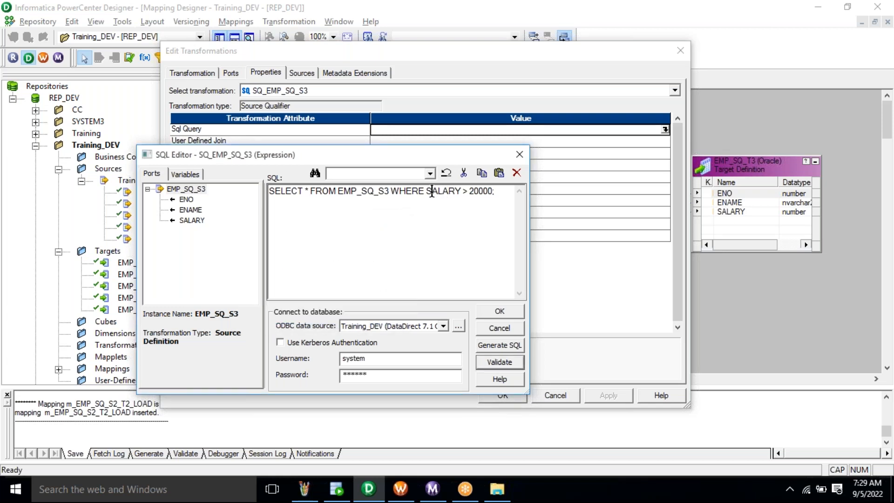
- Accept the override, close the Source Qualifier properties and save the mapping
double_click(384, 191)
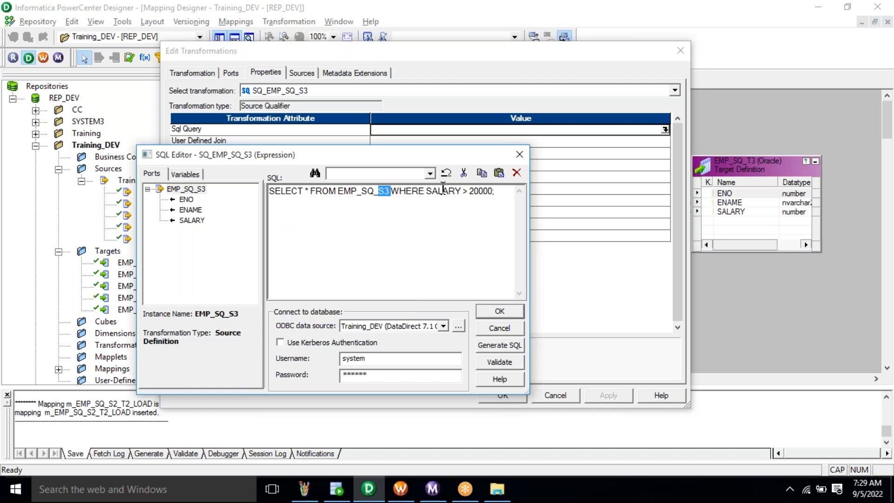
left_click(447, 190)
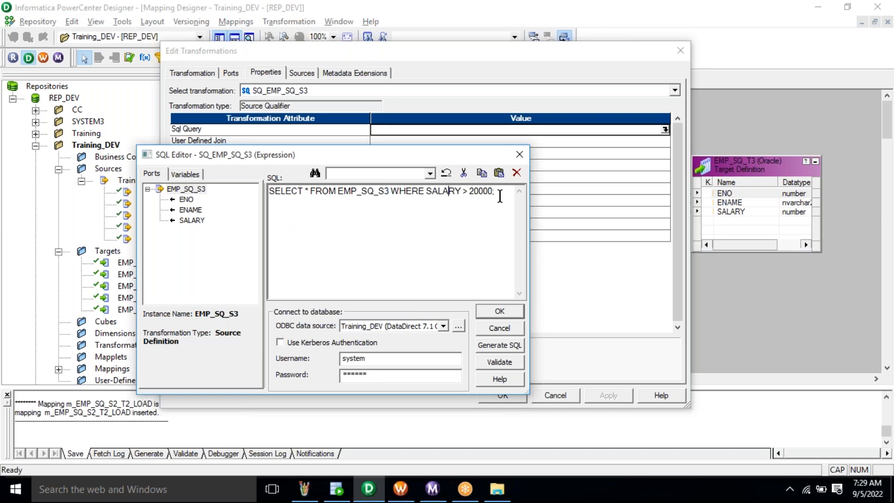
left_click(499, 318)
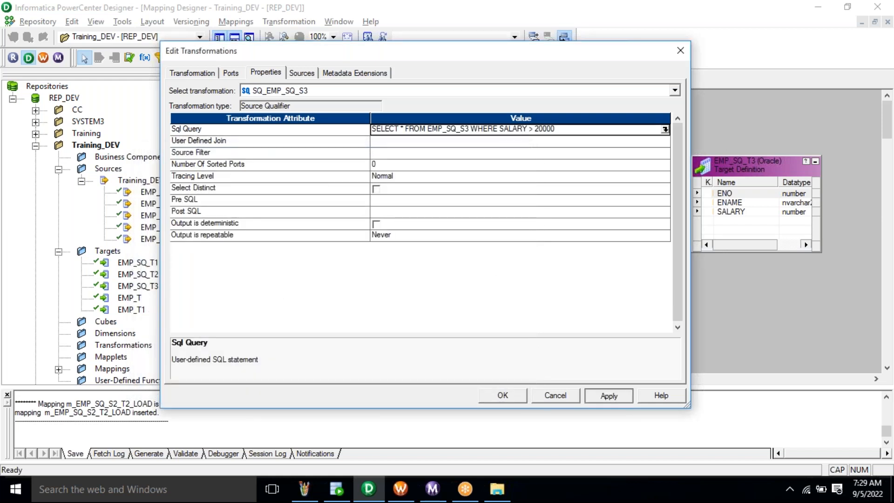
left_click(503, 396)
key("ctrl+s")
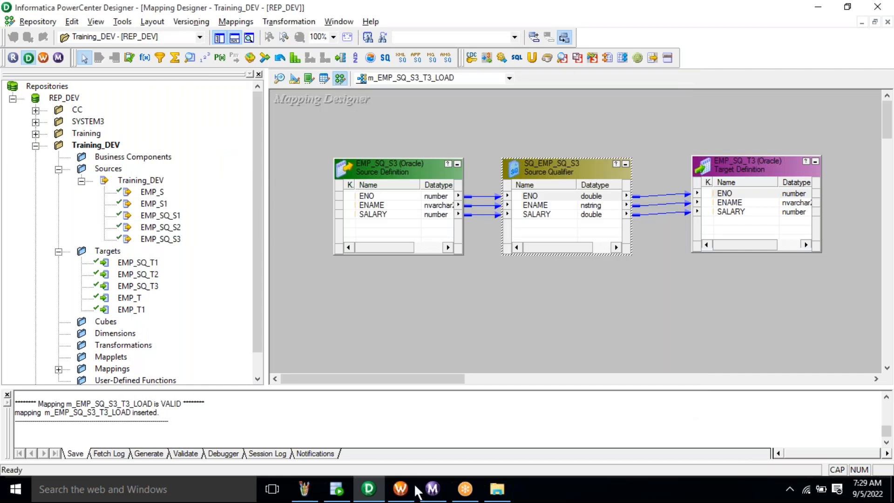
- Clear the Task Developer canvas and start a new session named with the prefix s_
left_click(404, 500)
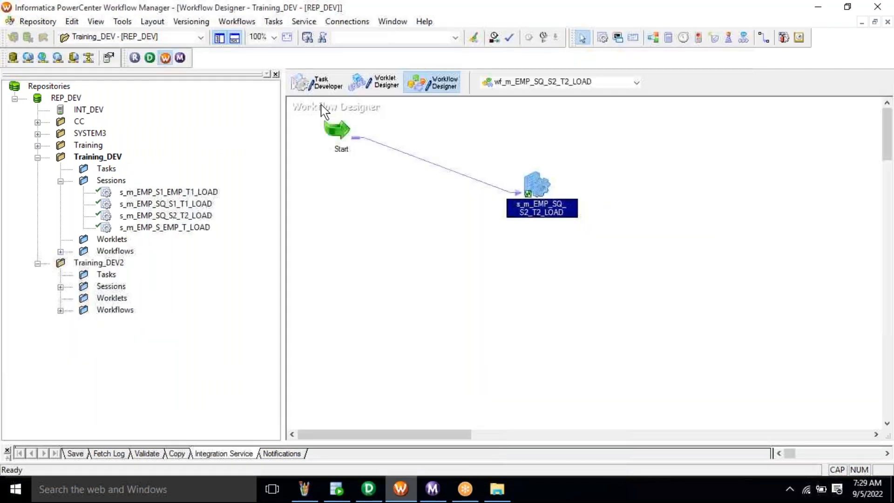
left_click(319, 85)
right_click(412, 128)
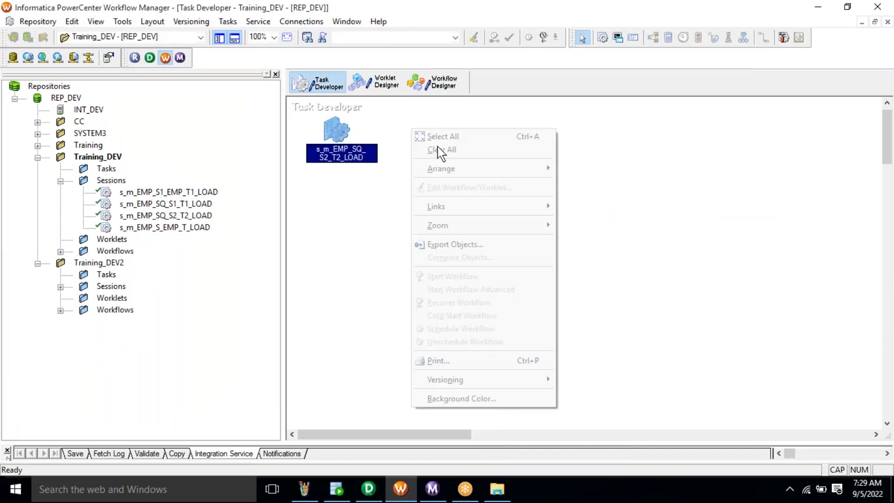
left_click(440, 150)
left_click(227, 21)
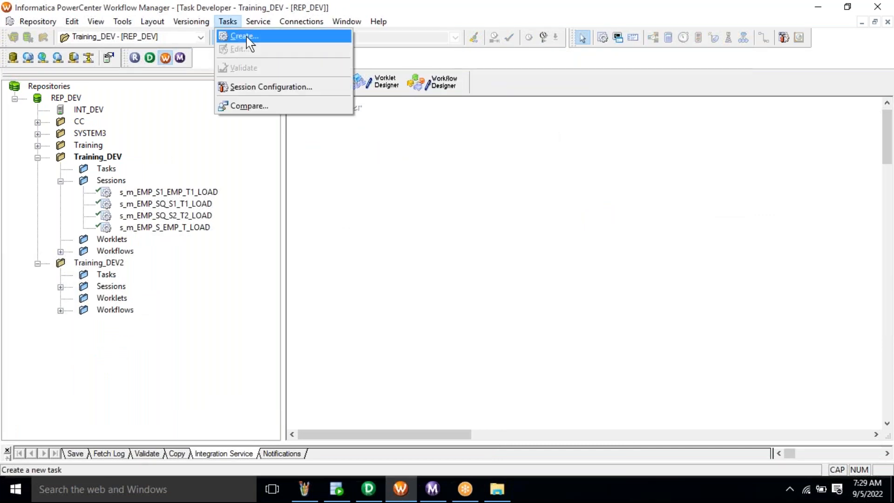
left_click(247, 36)
key("Caps_Lock")
type("s_")
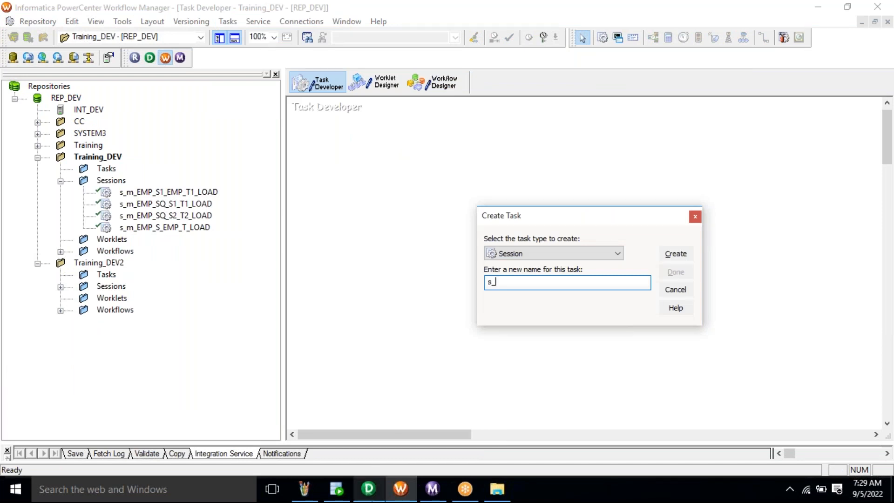
- Copy the mapping name m_EMP_SQ_S3_T3_LOAD from Designer's mapping edit dialog
left_click(369, 489)
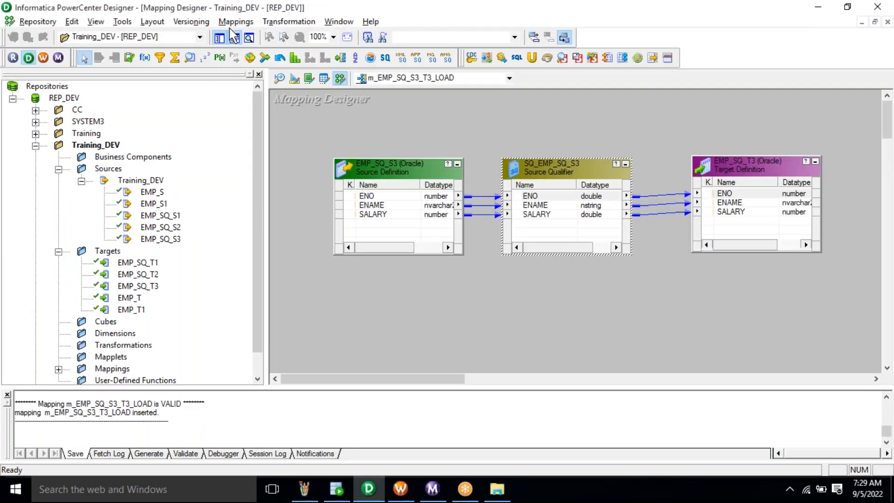
left_click(235, 22)
left_click(242, 60)
left_click(394, 206)
double_click(393, 206)
right_click(393, 206)
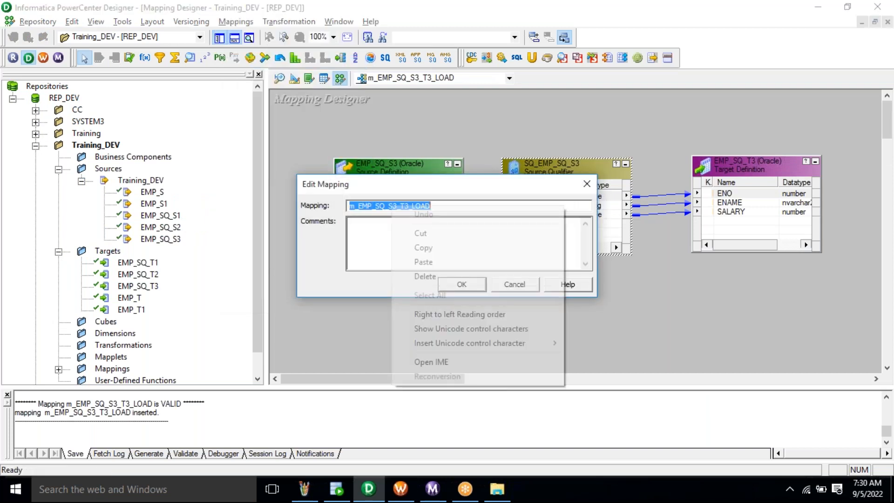
left_click(449, 249)
key("Escape")
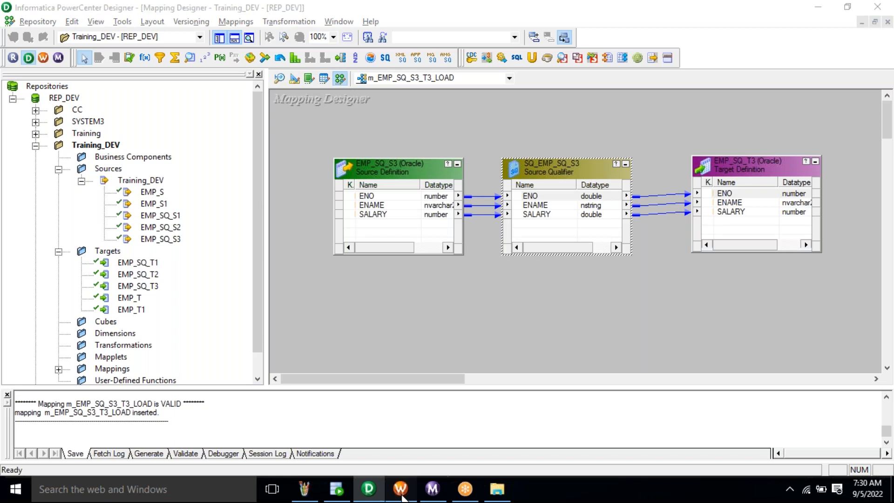
- Create session s_m_EMP_SQ_S3_T3_LOAD using mapping m_EMP_SQ_S3_T3_LOAD
left_click(400, 488)
key("ctrl+v")
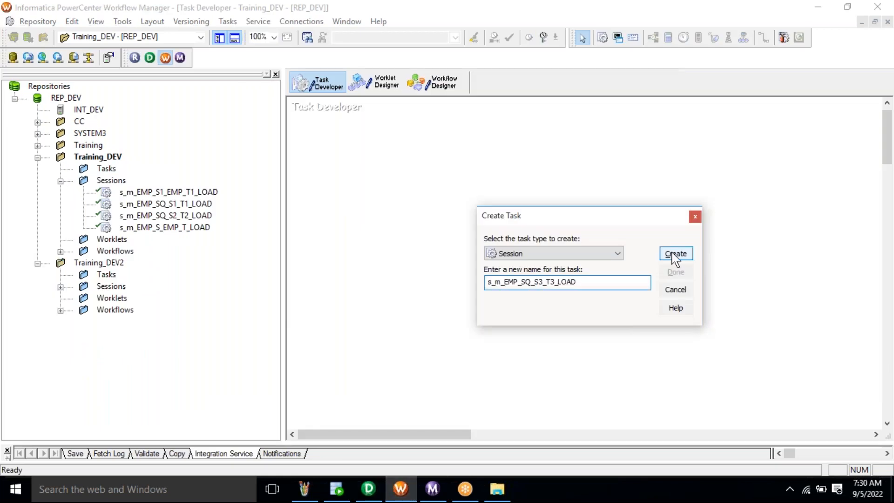
left_click(675, 254)
left_click(487, 262)
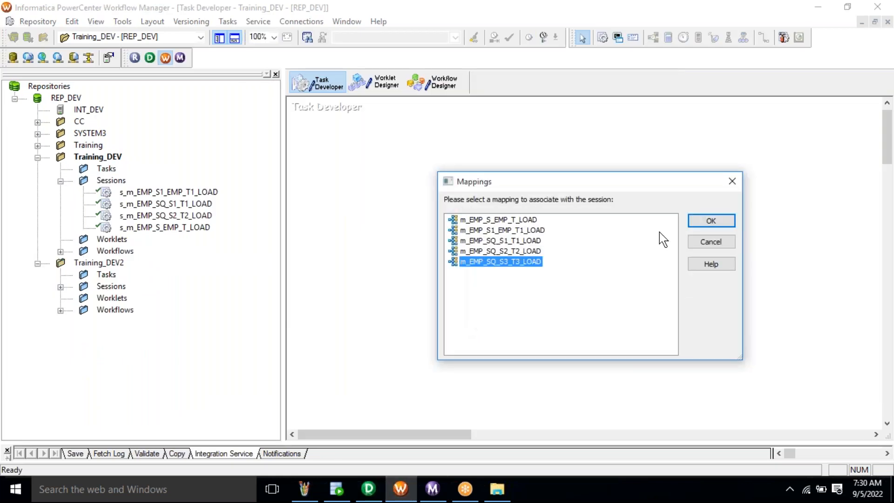
left_click(718, 226)
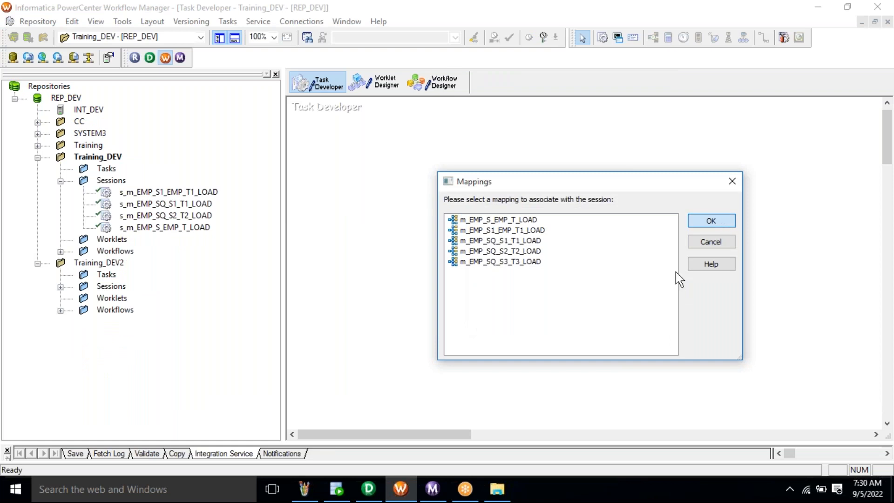
left_click(675, 272)
left_click(440, 83)
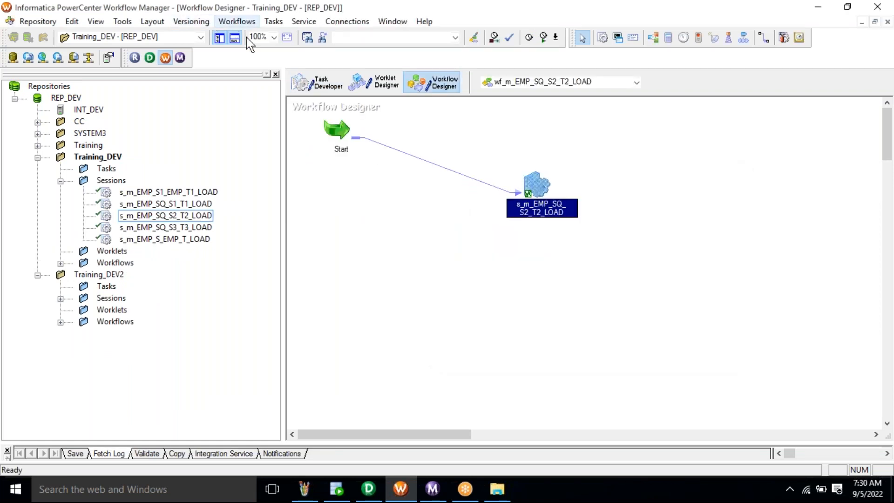
- Create workflow wf_m_EMP_SQ_S3_T3_LOAD and place the s_m_EMP_SQ_S3_T3_LOAD session on it
left_click(237, 22)
left_click(240, 34)
type("wf_")
key("ctrl+v")
key("Return")
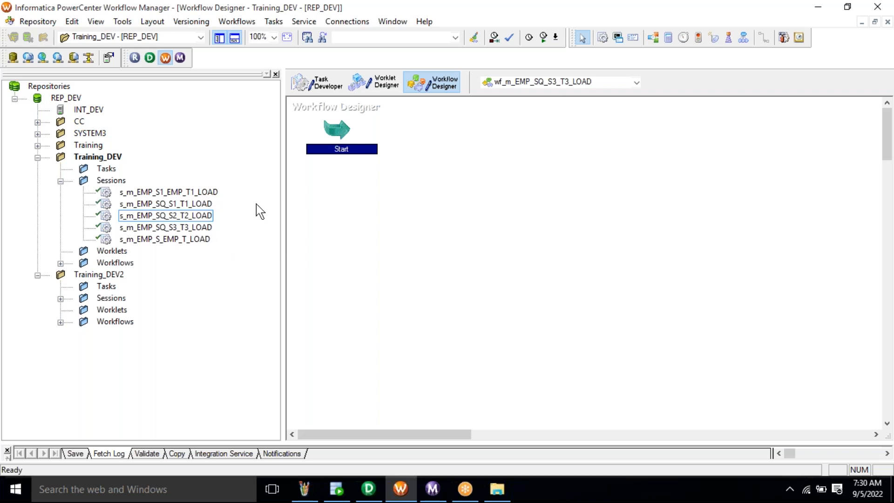
left_click(191, 228)
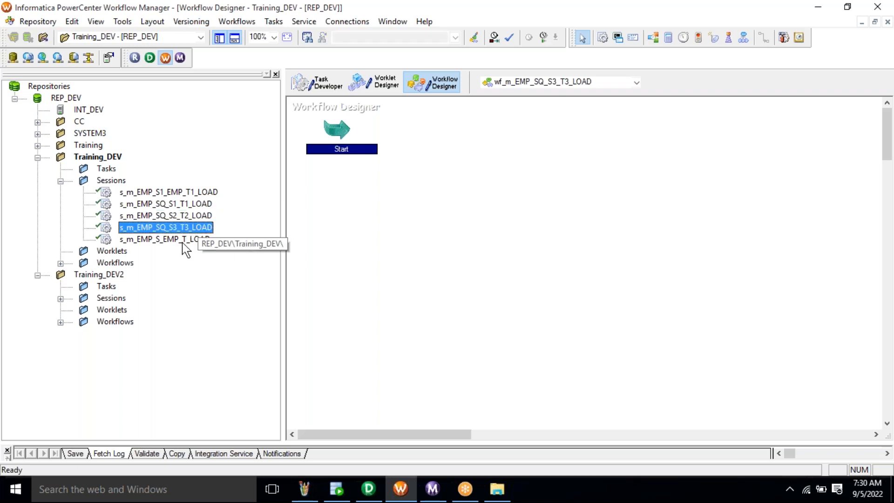
left_click_drag(180, 231, 448, 178)
- Link Start to the session, save the workflow and start it
left_click(273, 22)
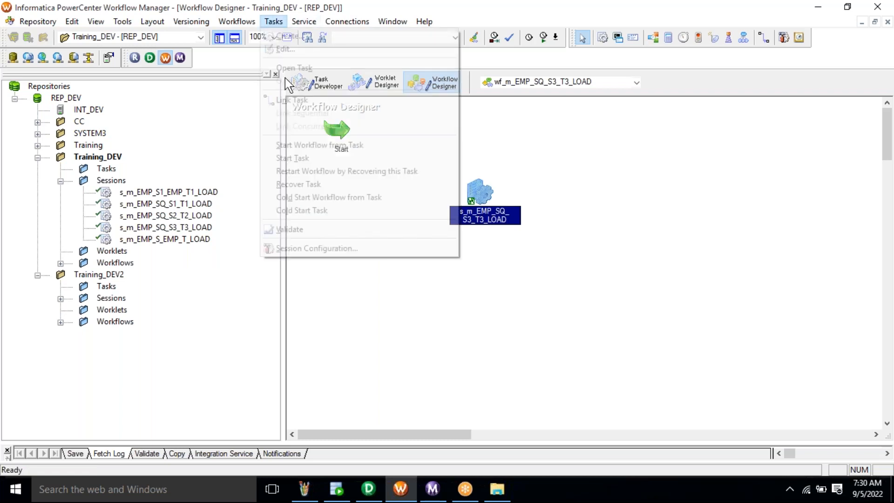
left_click(295, 102)
left_click_drag(338, 133, 469, 191)
key("ctrl+s")
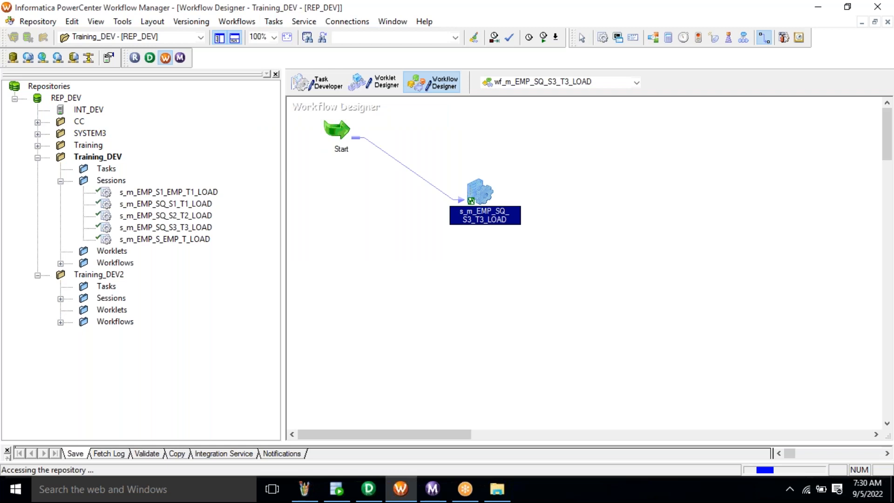
left_click(581, 39)
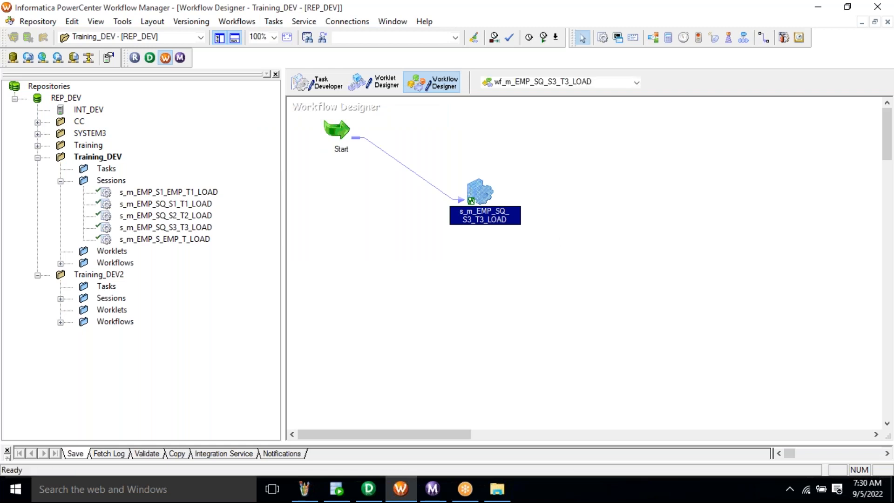
right_click(559, 216)
left_click(601, 364)
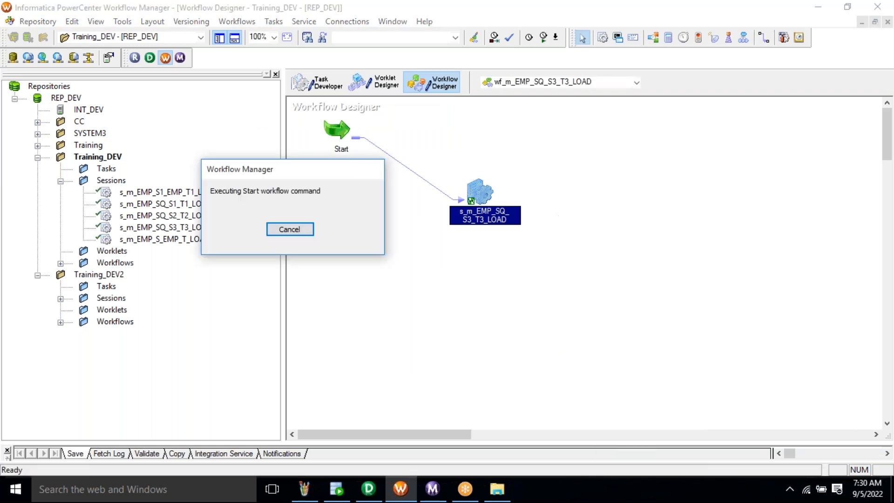
- Confirm in Workflow Monitor that s_m_EMP_SQ_S3_T3_LOAD succeeded, loading 4 rows into EMP_SQ_T3
left_click(437, 492)
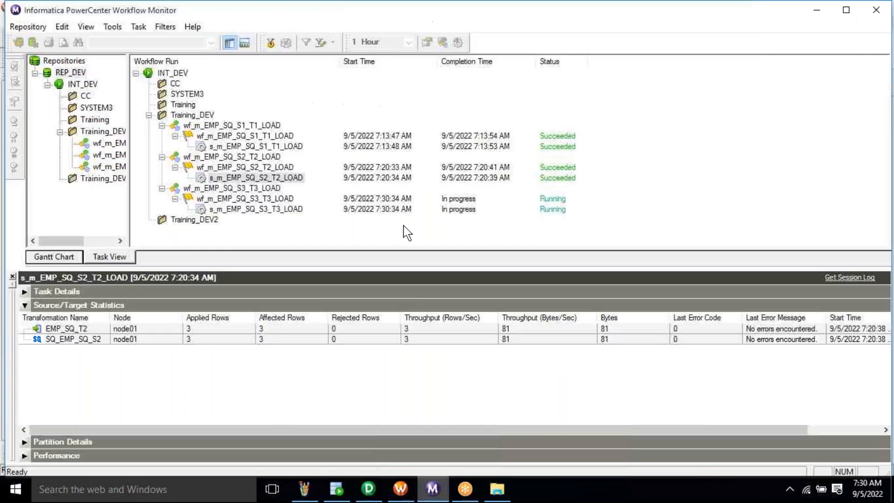
left_click(274, 208)
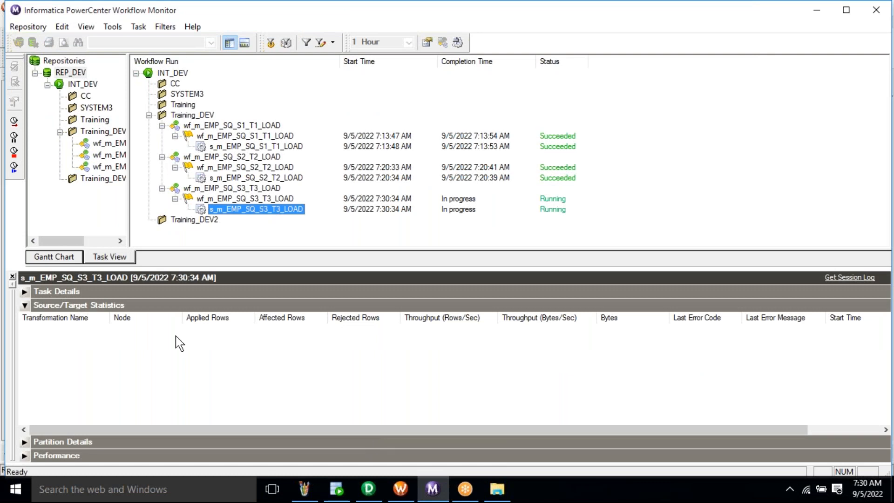
left_click(199, 343)
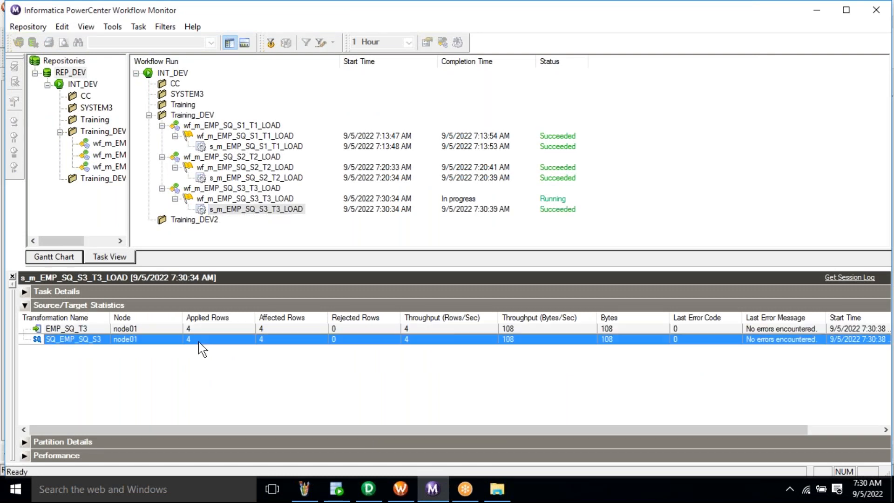
left_click(331, 498)
- Run SELECT * FROM EMP_SQ_T3 and mark its four rows with 30000/40000 salaries
key("Up")
key("Up")
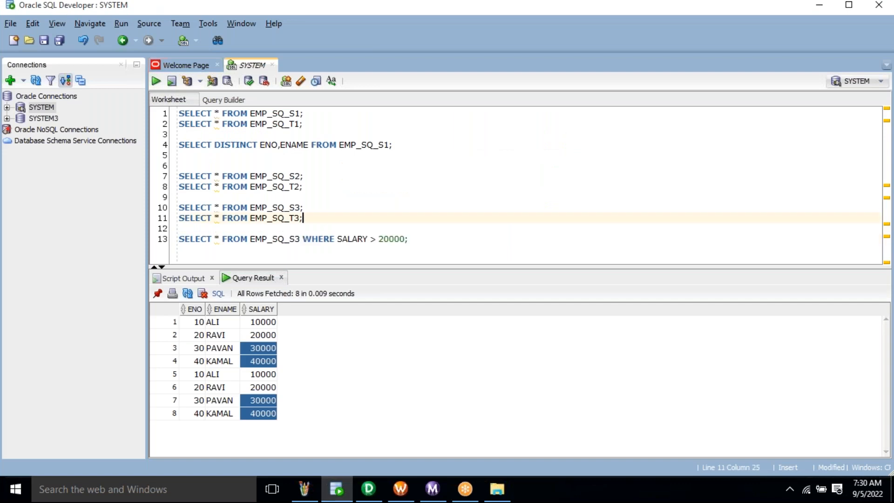
key("Home")
key("shift+Down")
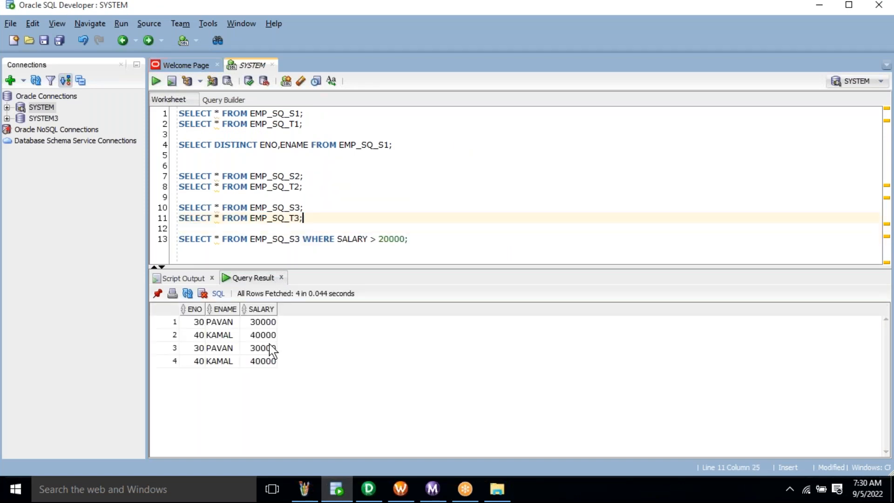
left_click_drag(257, 322, 263, 377)
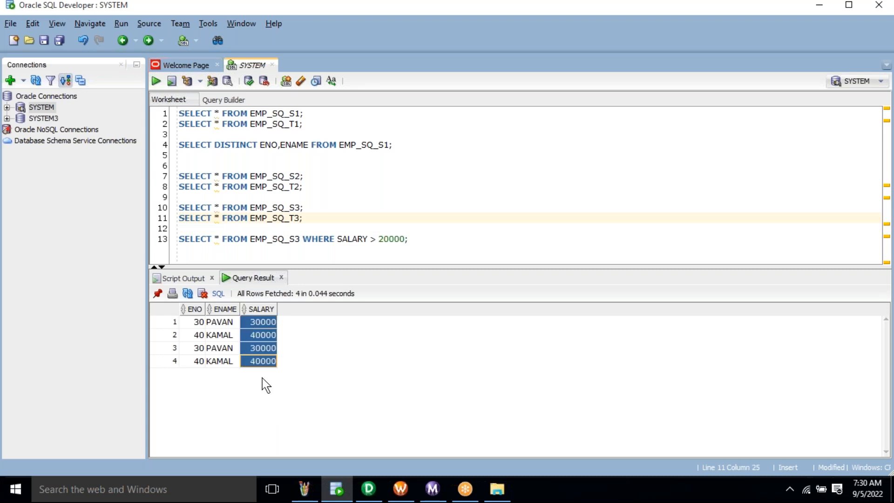
left_click_drag(192, 323, 270, 370)
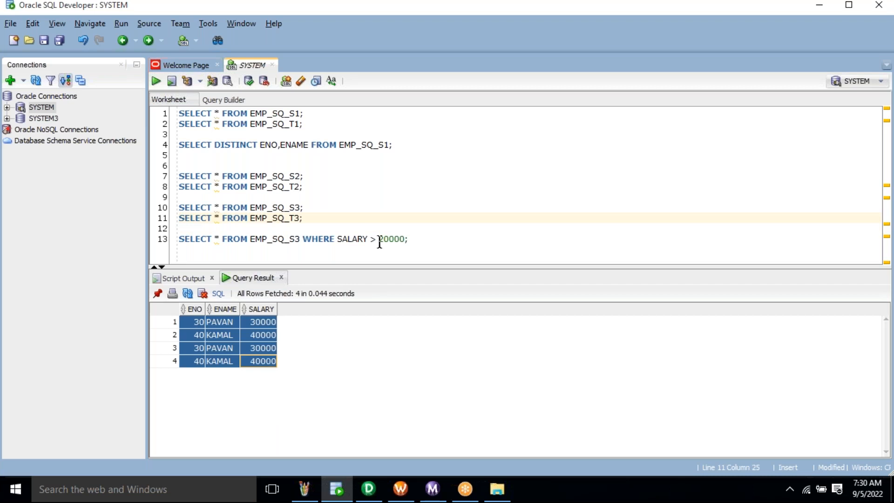
- Compare against the SALARY > 20000 query, add blank lines, and bring up the 6_SQ notes in Paint
left_click(398, 240)
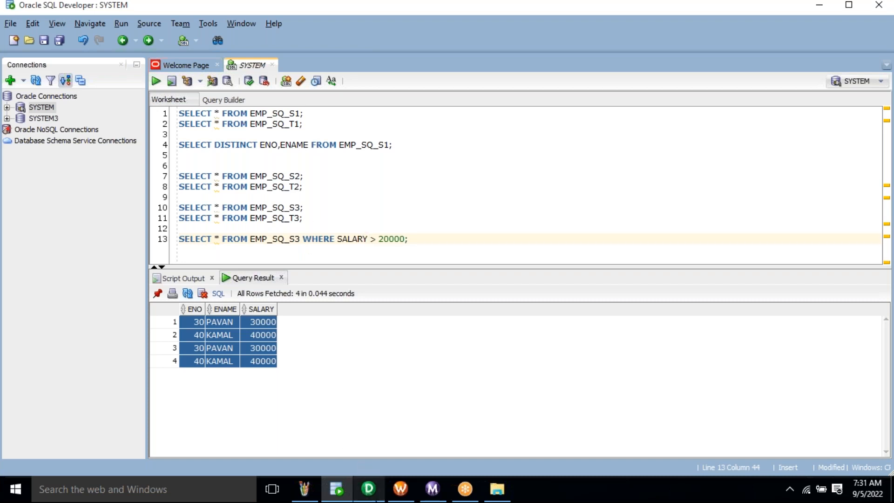
left_click(455, 252)
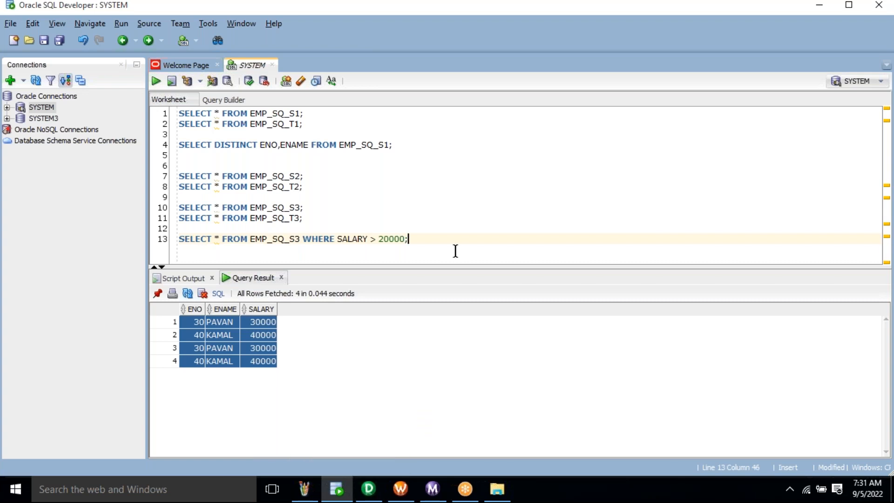
key("Return")
key("Return")
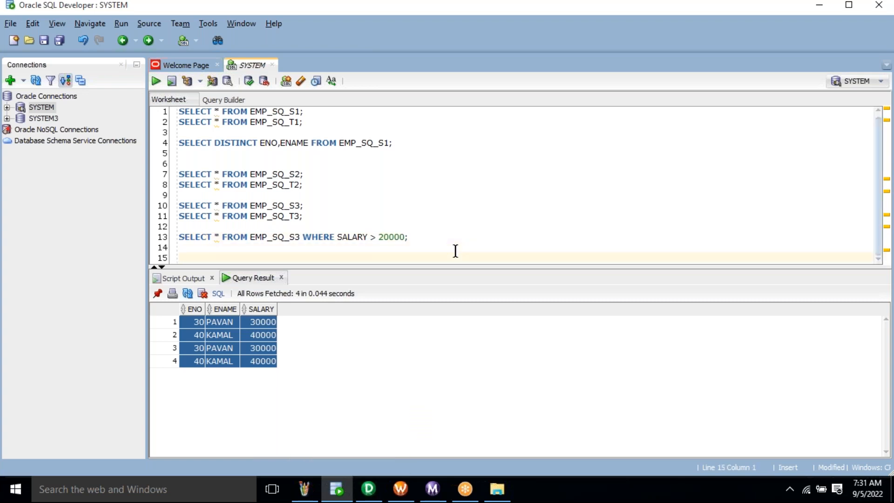
key("Return")
key("Return")
key("Return")
key("Return")
left_click(308, 164)
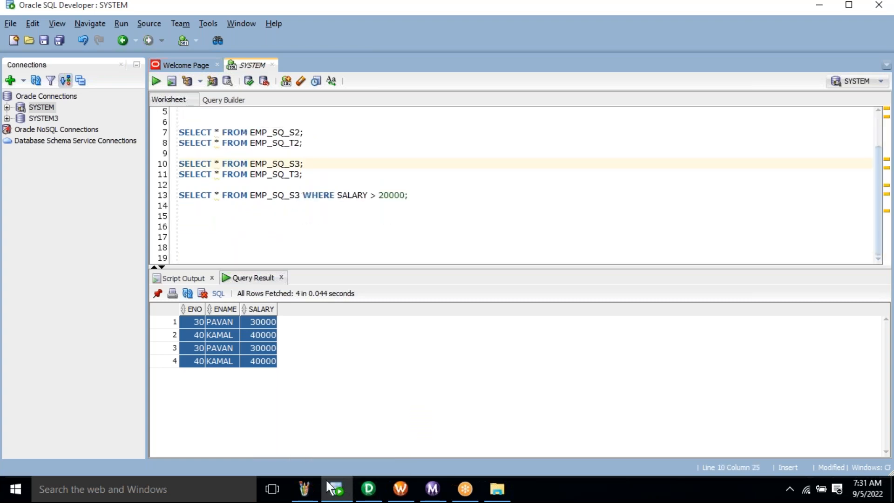
left_click(315, 494)
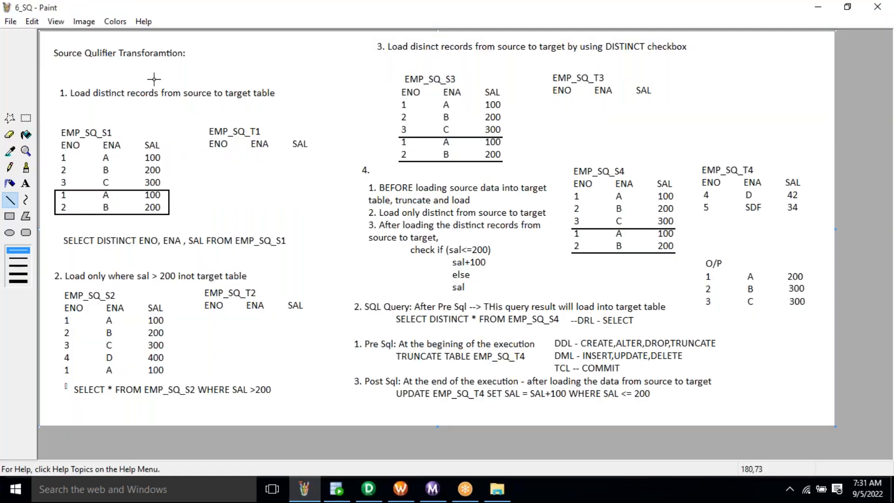
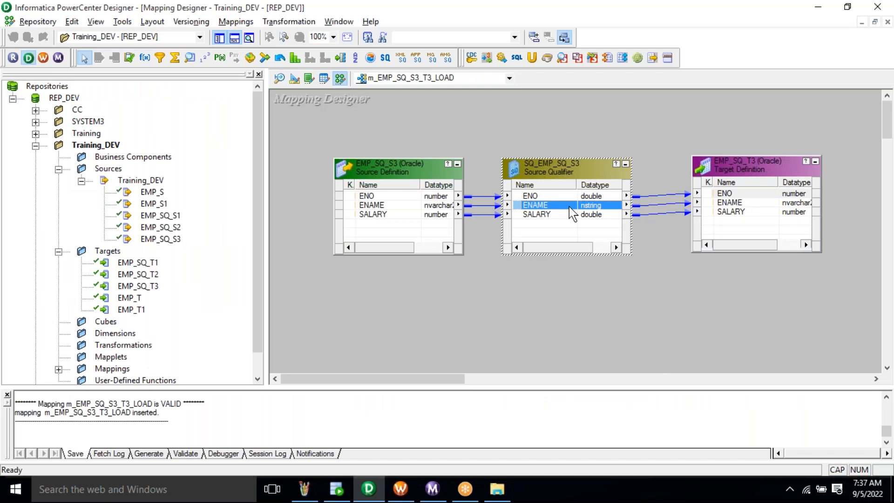
- Review SQ_EMP_SQ_S3's SQL properties, including Post SQL, against the Paint notes, then close unchanged
left_click(265, 72)
left_click(254, 211)
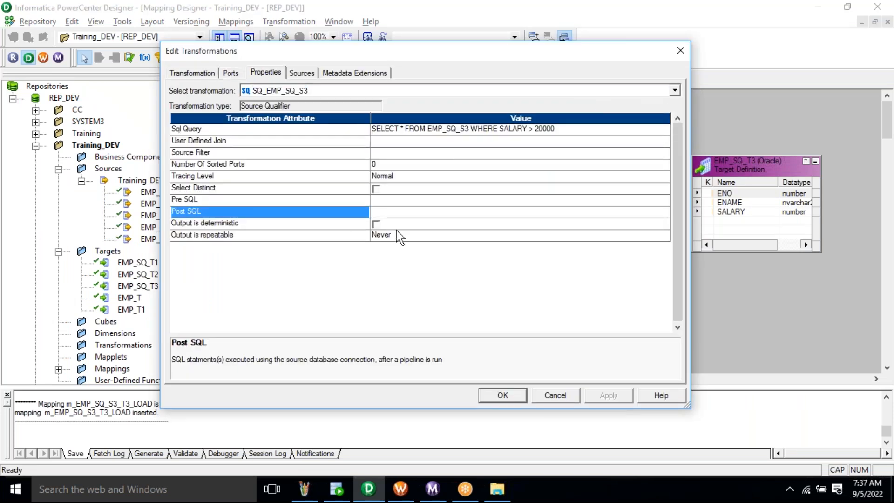
left_click(410, 213)
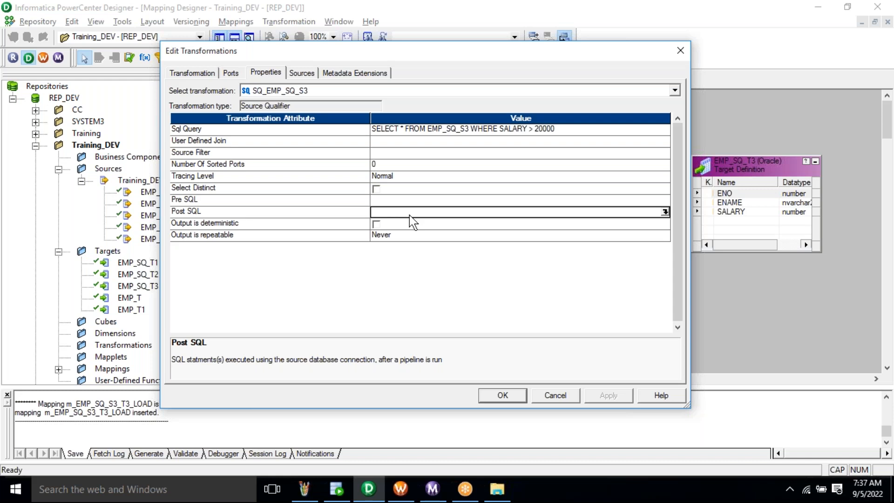
key("alt+Tab")
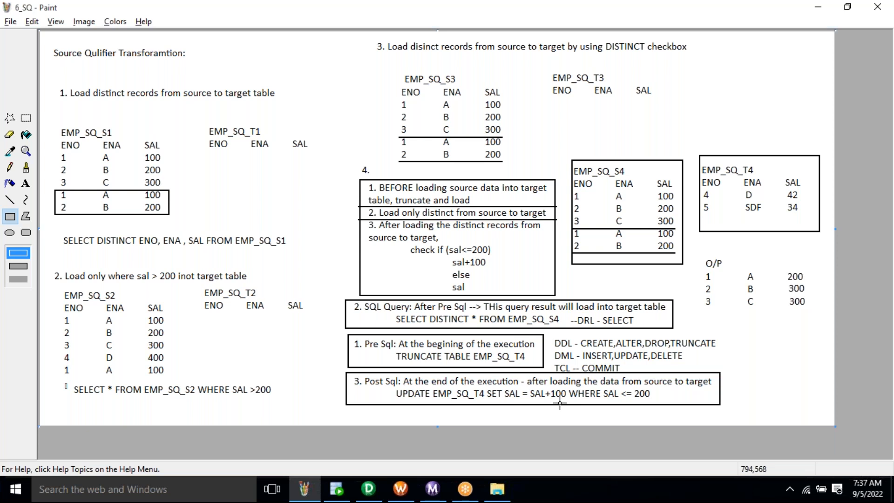
key("alt+Tab")
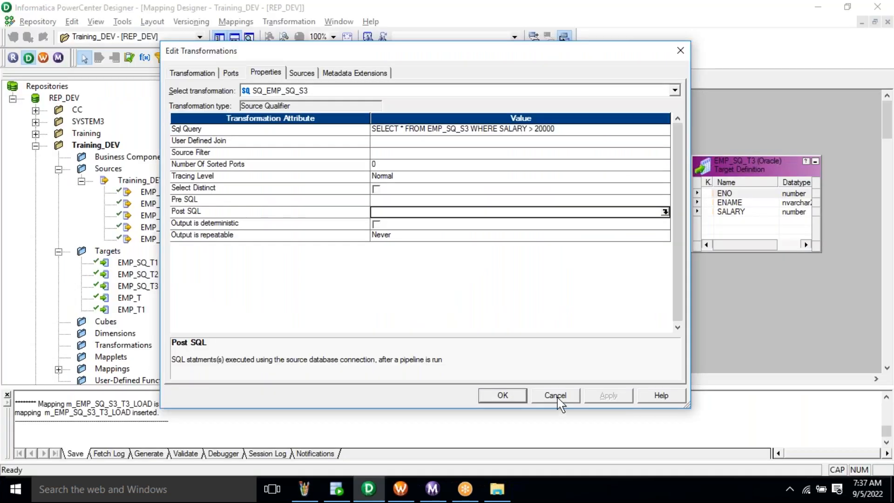
left_click(503, 394)
- Copy the EMP_SQ_S4 table name from SQL Developer and clear the Source Analyzer workspace
left_click(336, 489)
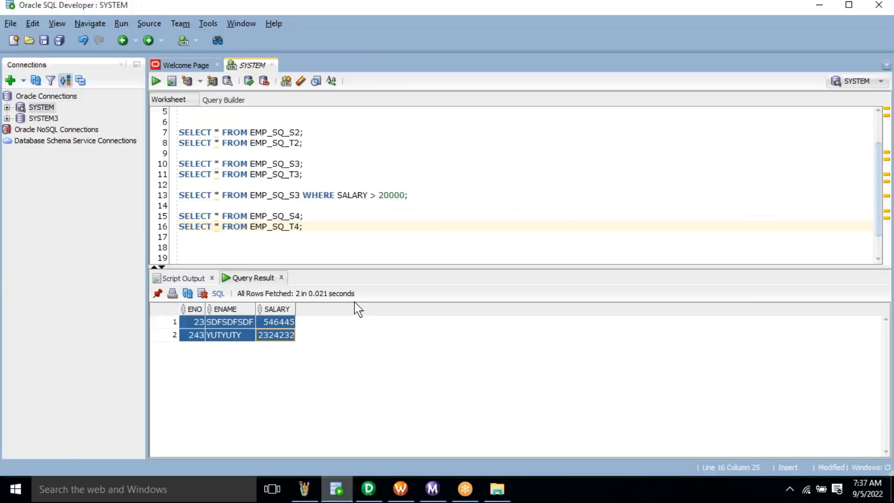
double_click(281, 217)
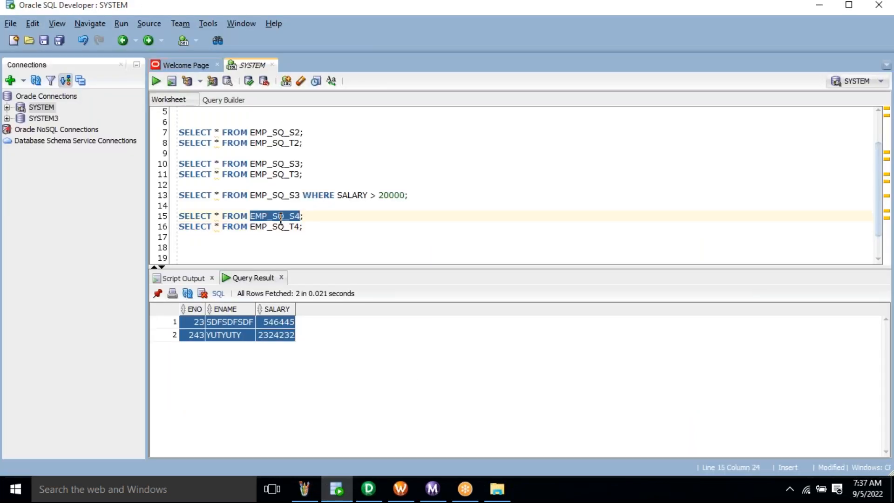
left_click(369, 489)
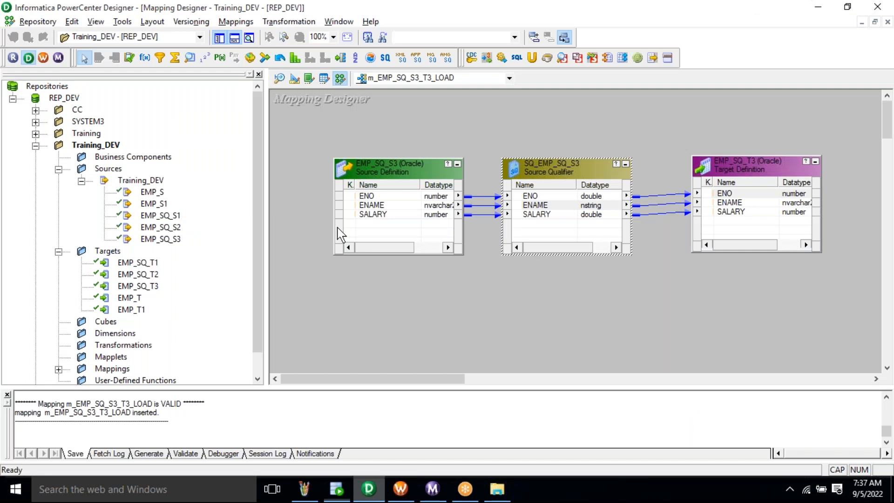
left_click(280, 78)
right_click(433, 145)
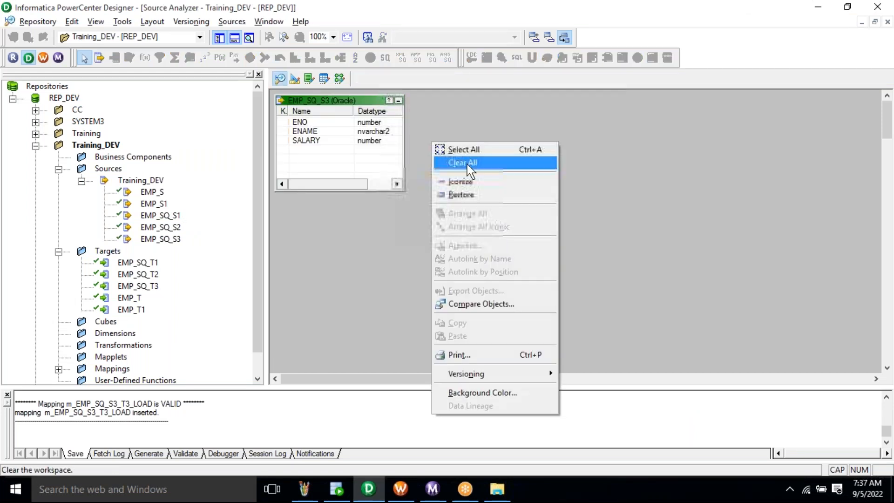
left_click(468, 169)
- Import table EMP_SQ_S4 from the database as a source definition
left_click(231, 21)
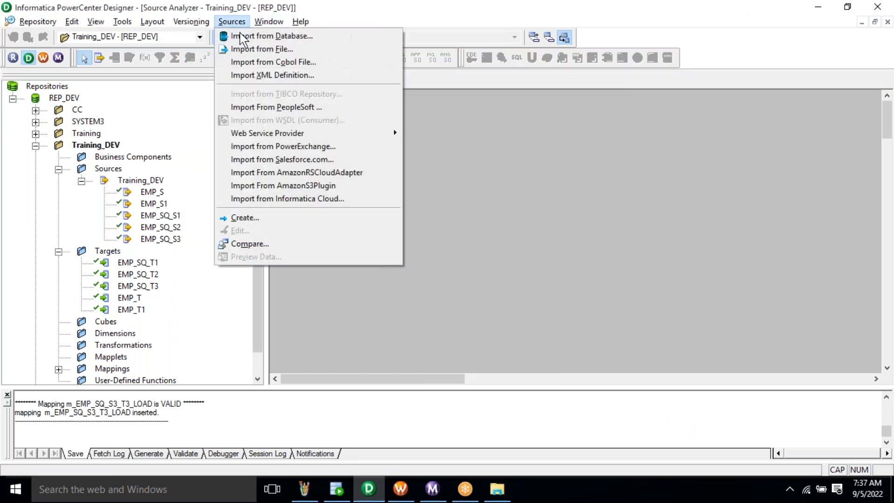
left_click(239, 32)
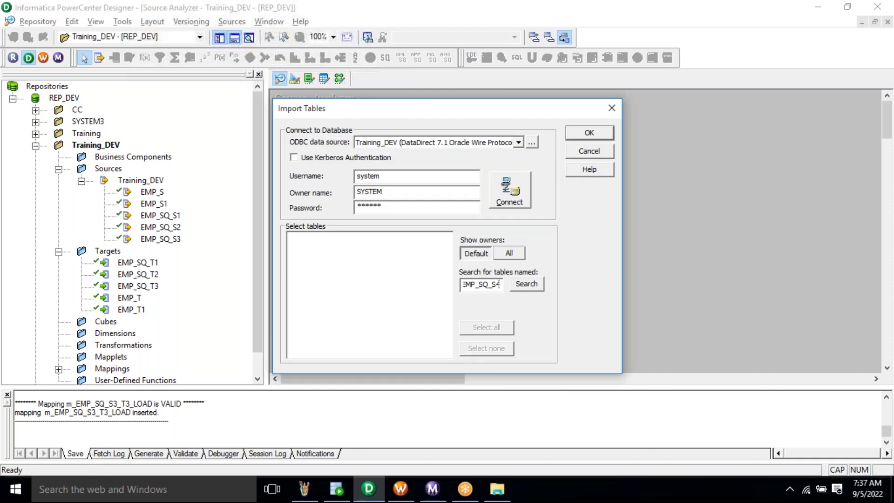
left_click(510, 195)
left_click(292, 237)
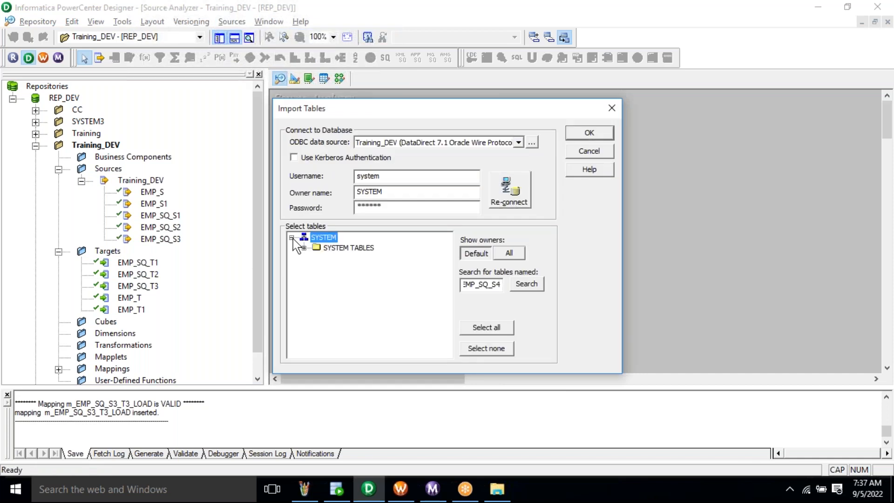
left_click(304, 248)
left_click(341, 257)
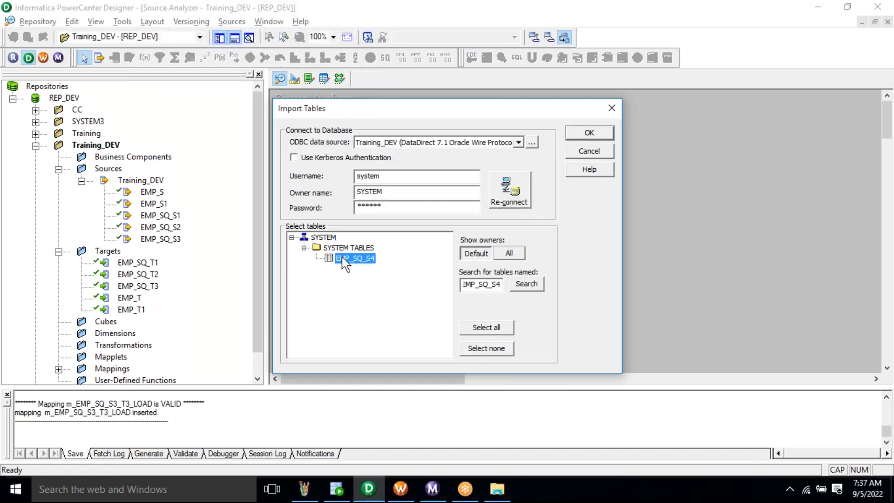
left_click(590, 133)
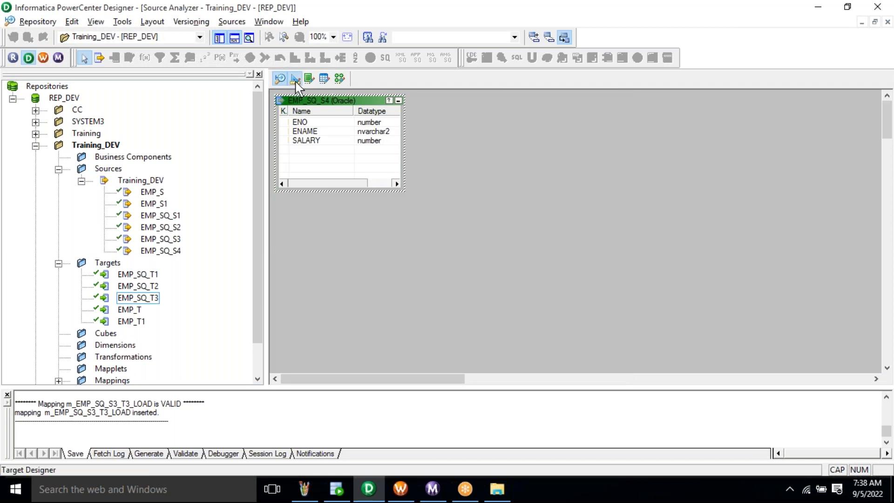
- Clear the Target Designer workspace and copy the EMP_SQ_T4 table name from SQL Developer
key("ctrl+Tab")
right_click(502, 131)
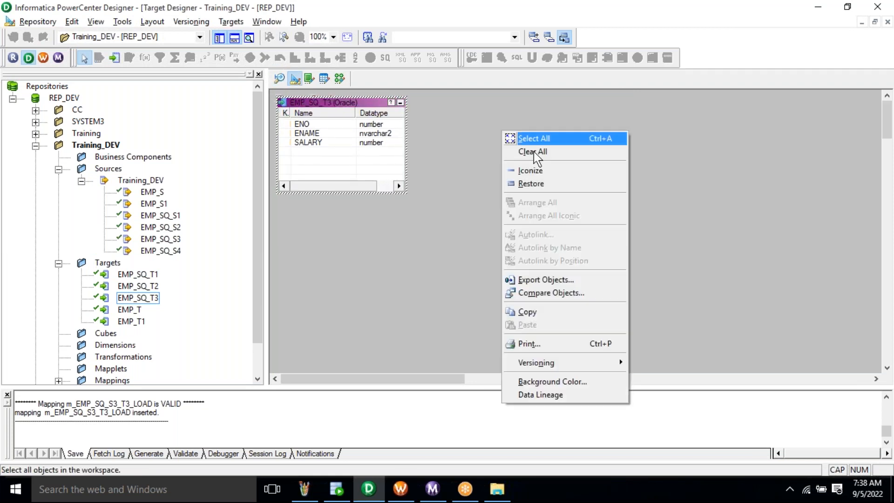
left_click(534, 152)
left_click(336, 489)
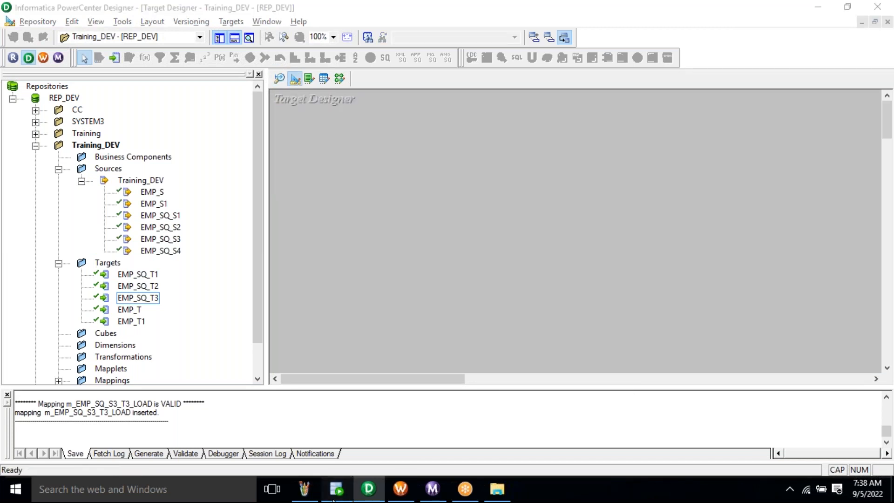
double_click(271, 227)
key("ctrl+c")
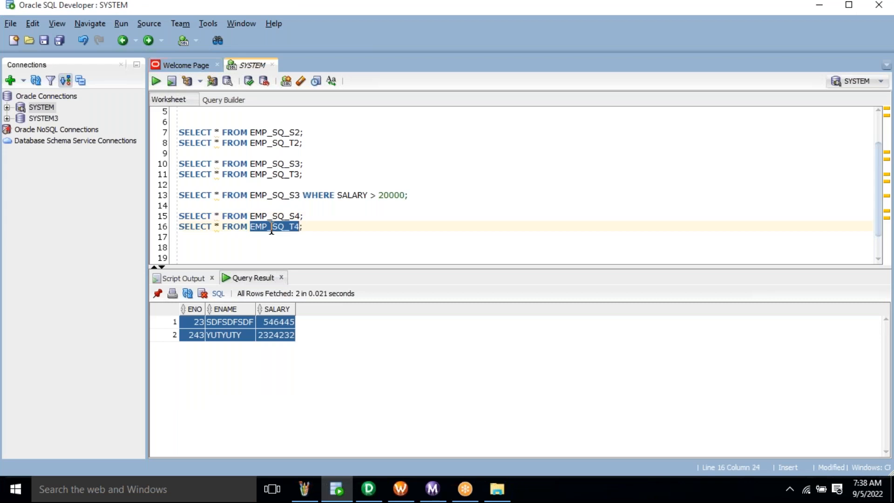
key("alt+Tab")
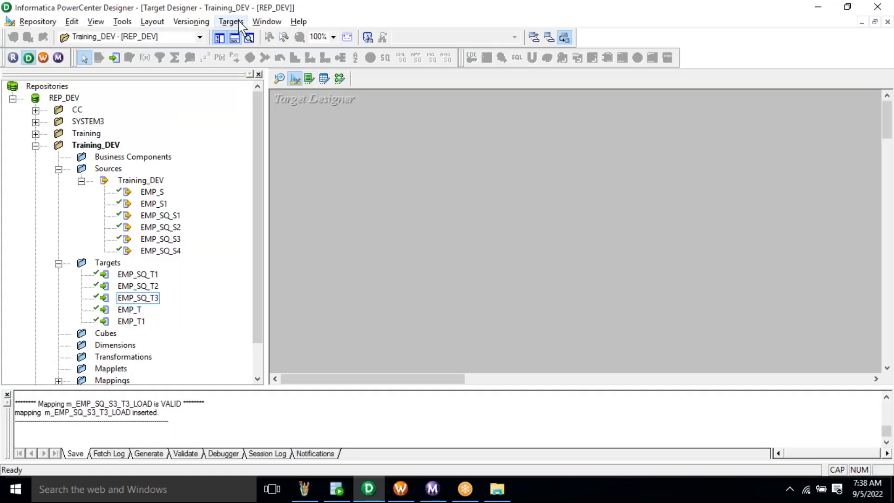
- Import table EMP_SQ_T4 from the database as a target definition
left_click(237, 21)
key("d")
left_click(479, 284)
key("ctrl+v")
left_click(509, 190)
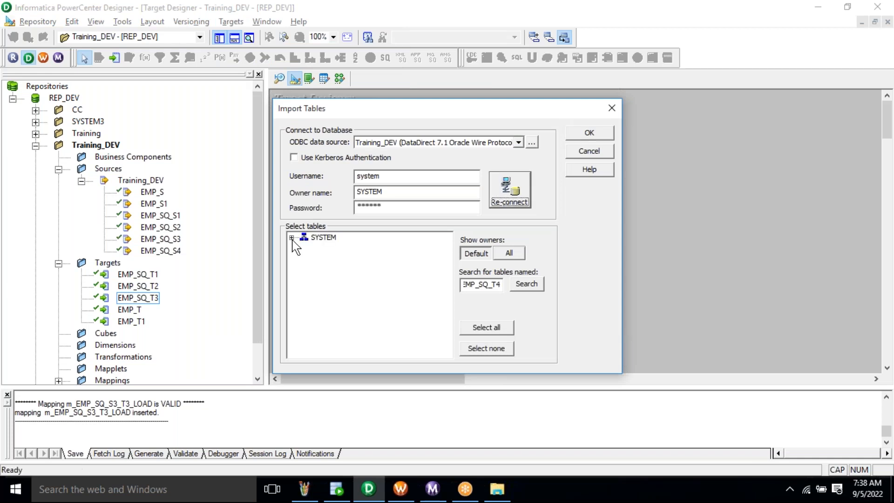
left_click(291, 237)
left_click(304, 248)
left_click(358, 259)
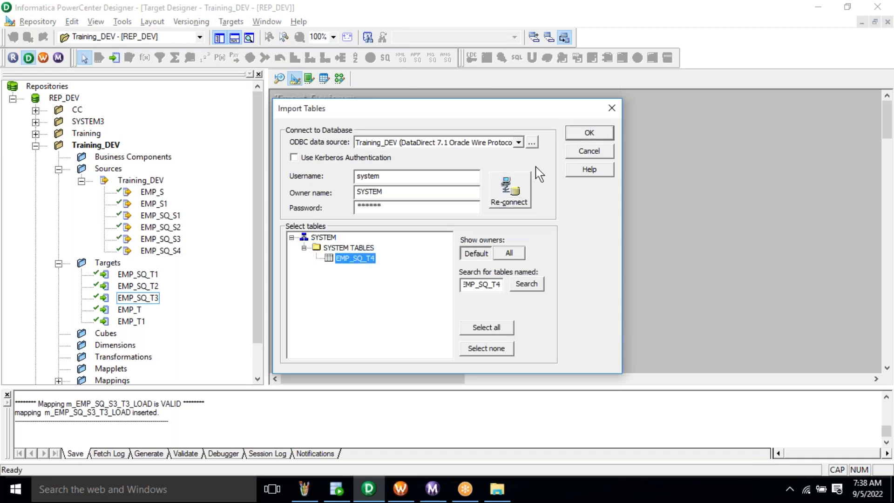
left_click(590, 134)
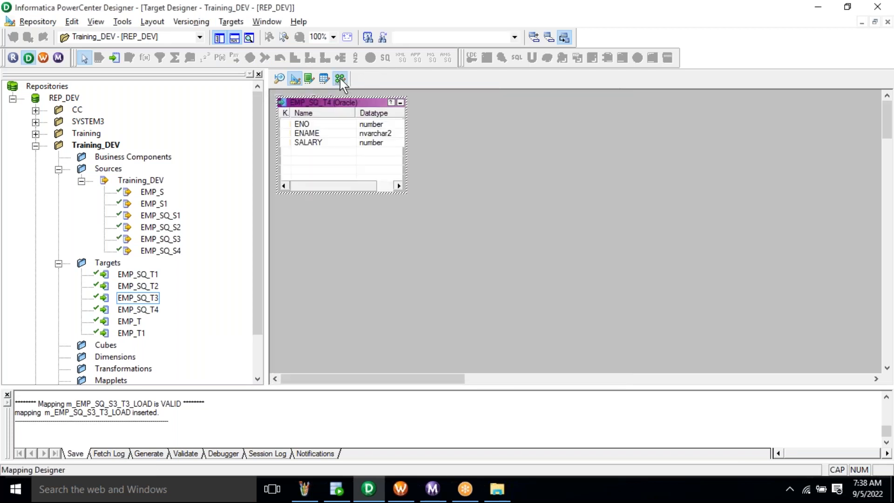
left_click(340, 78)
- Create a new mapping named m_EMP_SQ_S4_T4_LOAD
left_click(235, 22)
left_click(244, 34)
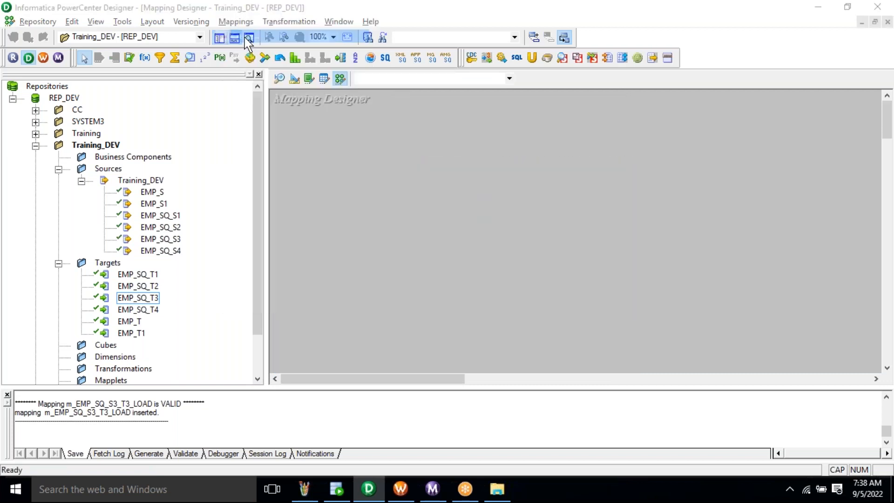
type("m_EMP_SQ_S")
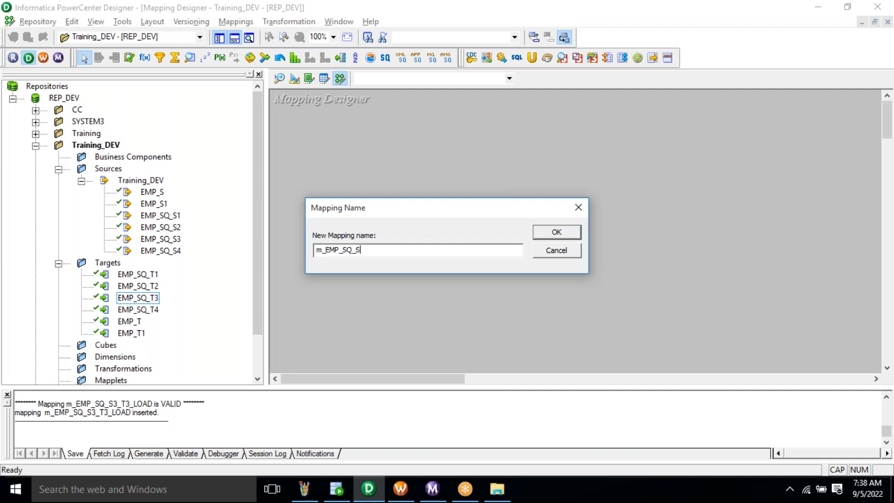
type("4_T4_LOAD")
double_click(358, 250)
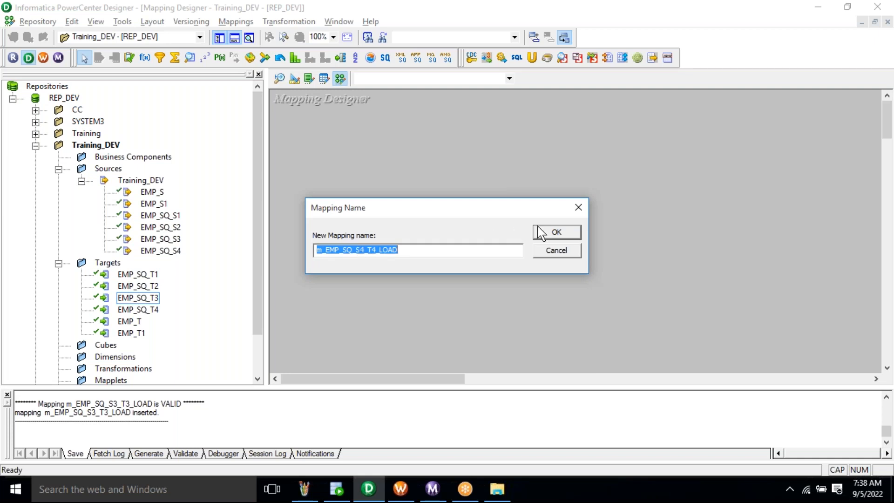
left_click(549, 235)
- Place EMP_SQ_S4 and EMP_SQ_T4 on the canvas and select all SQ_EMP_SQ_S4 ports for linking
left_click_drag(175, 254, 303, 191)
left_click_drag(138, 309, 700, 187)
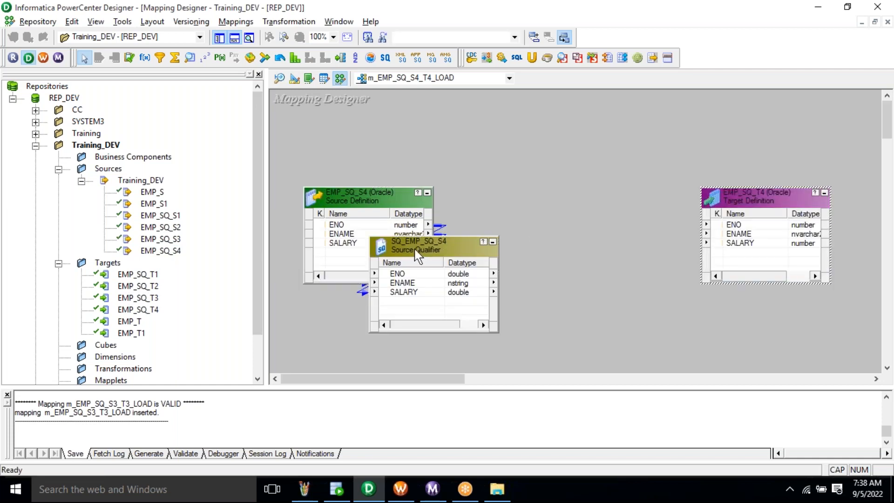
left_click_drag(417, 263, 729, 235)
right_click(527, 225)
left_click(550, 236)
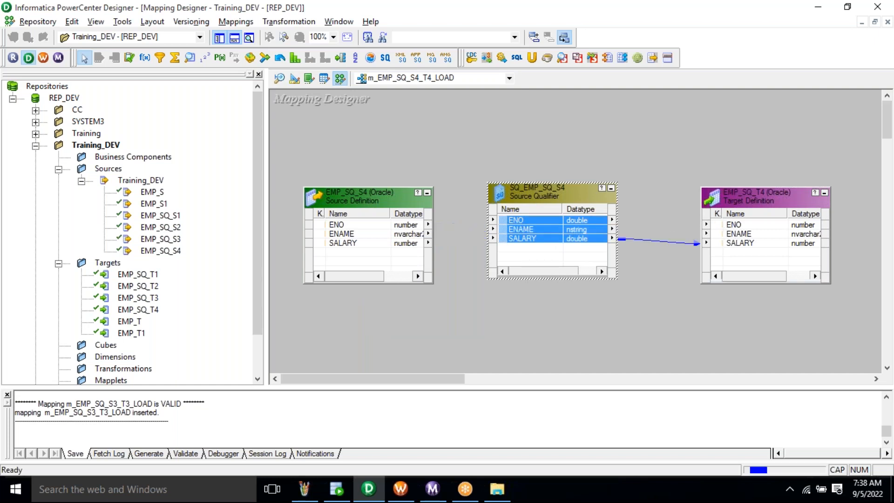
- Enter TRUNCATE TABLE EMP_SQ_T4 as SQ_EMP_SQ_S4's Pre SQL in the SQL Editor
double_click(530, 202)
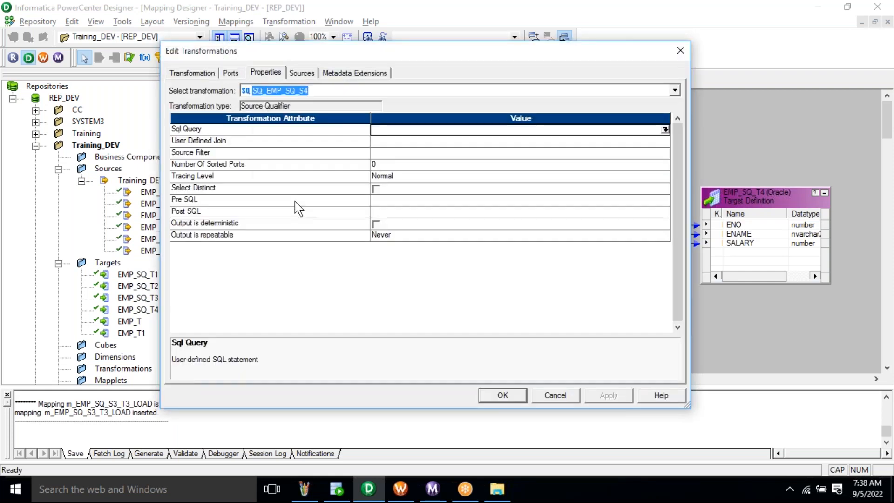
left_click(295, 201)
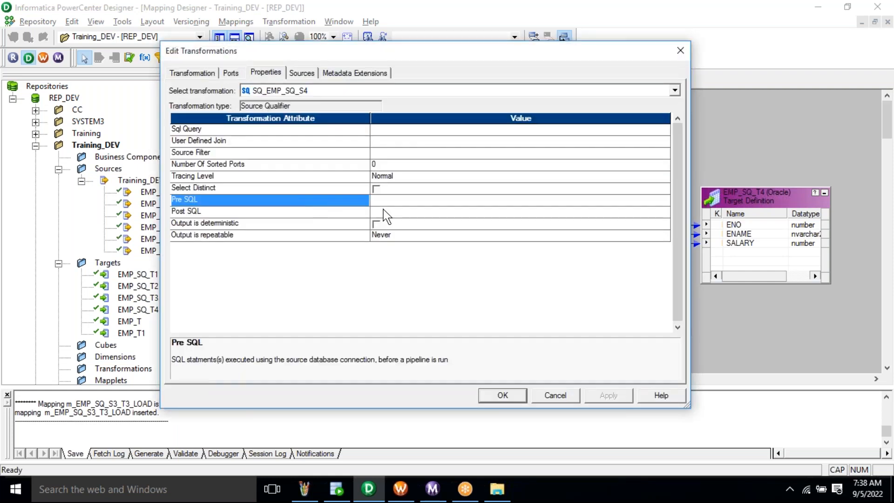
left_click(392, 201)
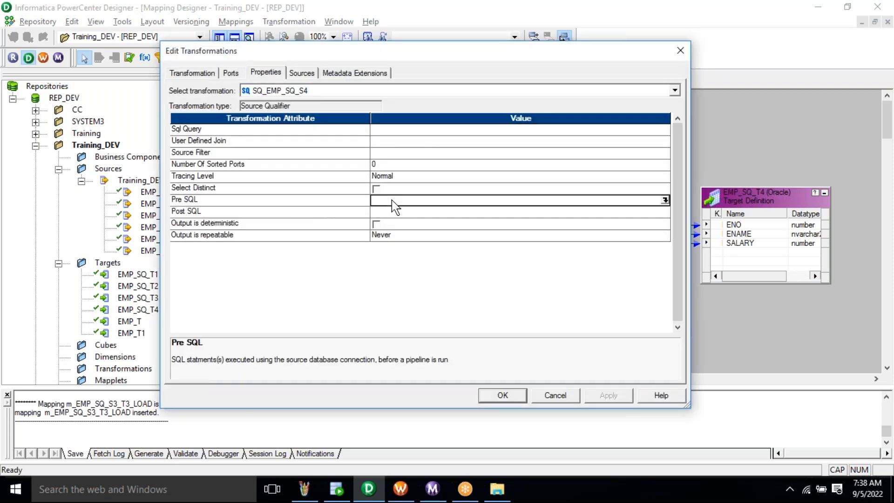
left_click(664, 201)
left_click(337, 491)
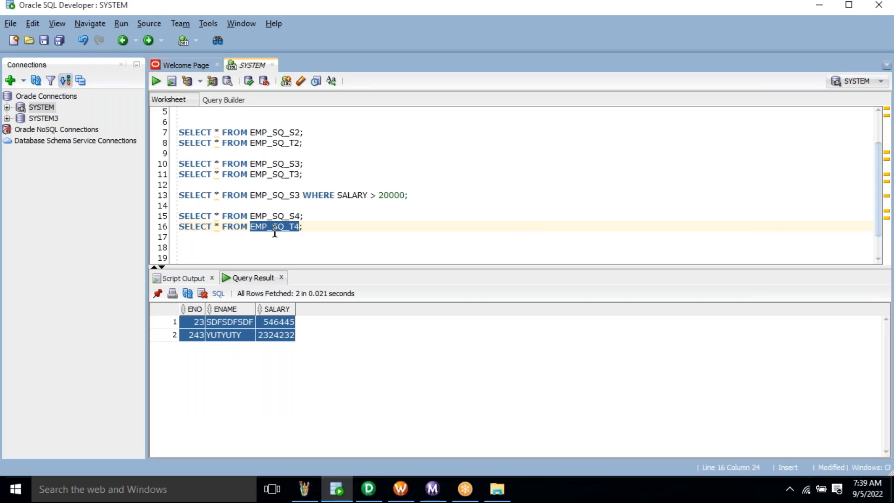
key("alt+Tab")
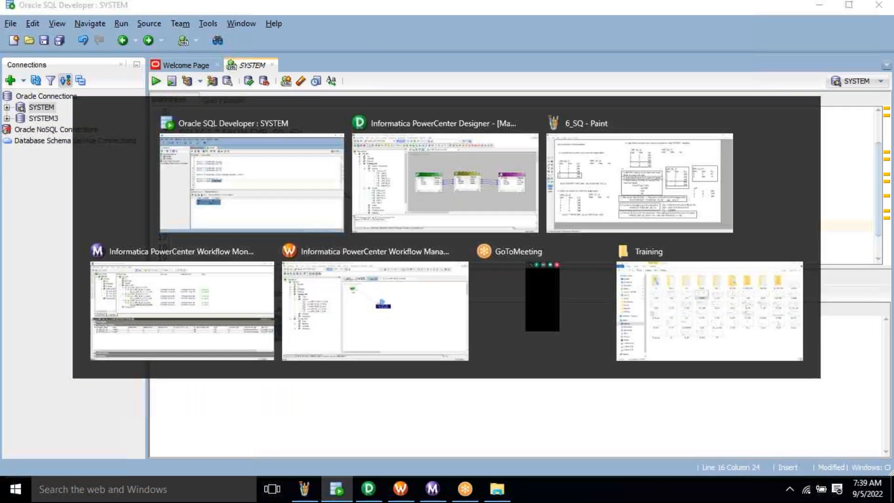
type("TRUNCATE TABLE EMP_SQ_T4")
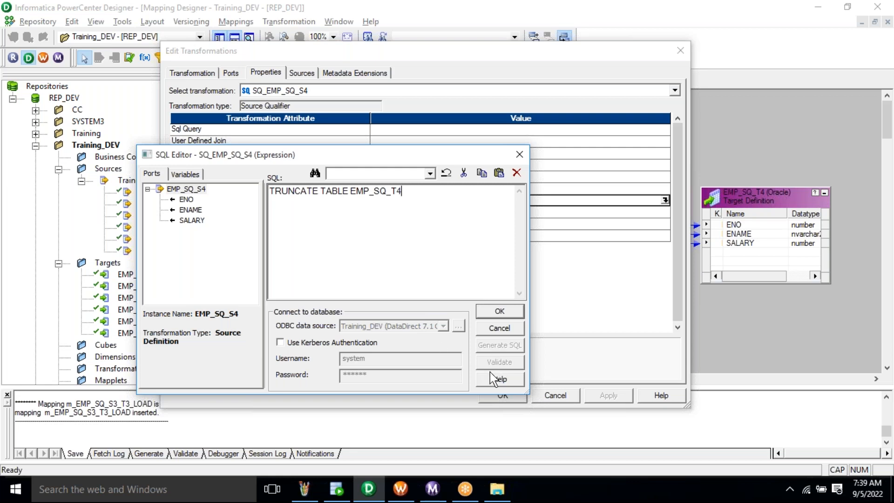
key("ctrl+a")
left_click(443, 223)
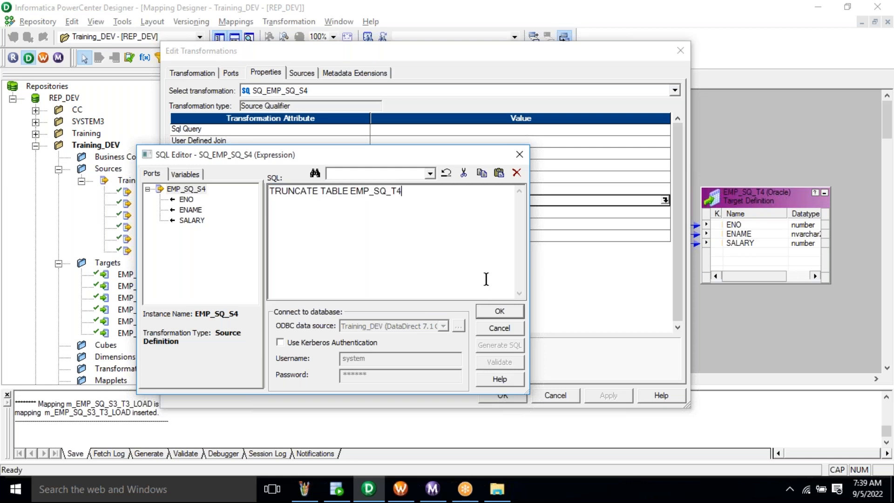
left_click(516, 316)
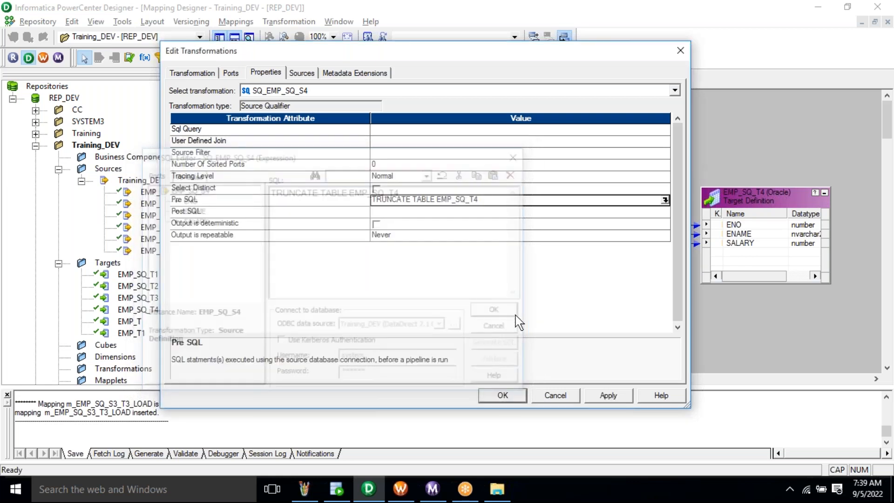
left_click(365, 198)
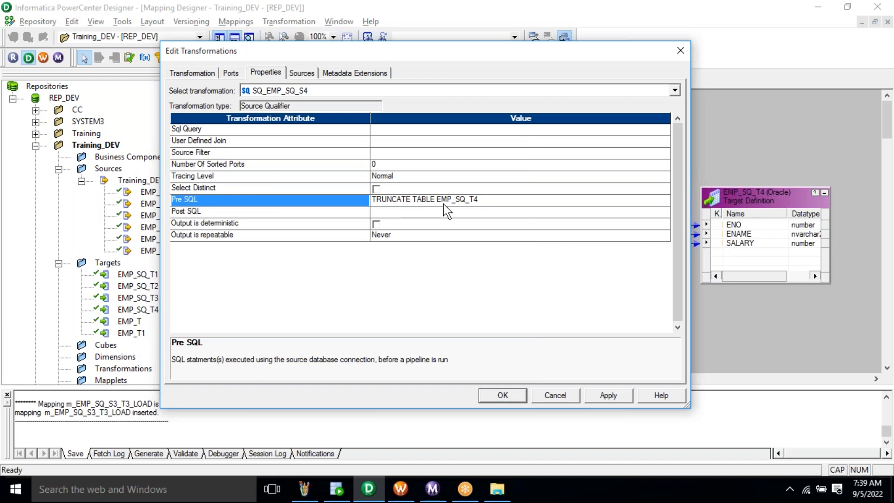
- Paste SELECT * FROM EMP_SQ_S4, copied from SQL Developer, into the Sql Query editor
left_click(442, 131)
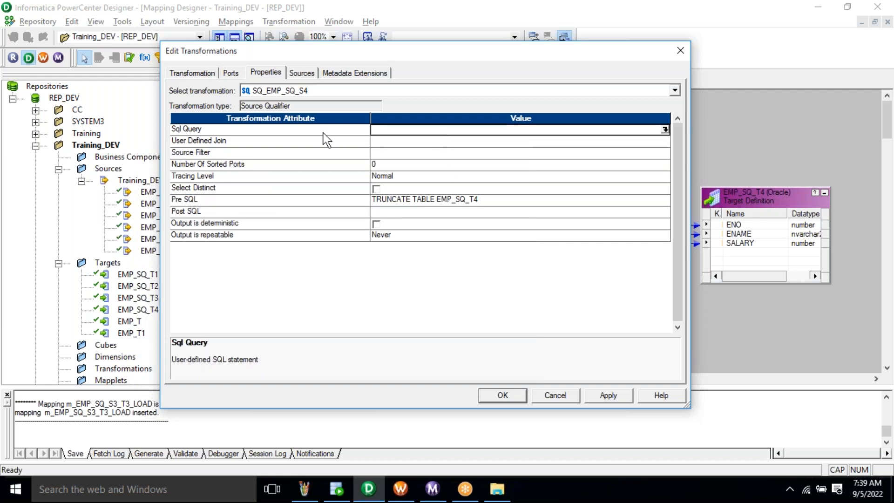
left_click(323, 132)
left_click(435, 132)
left_click(665, 130)
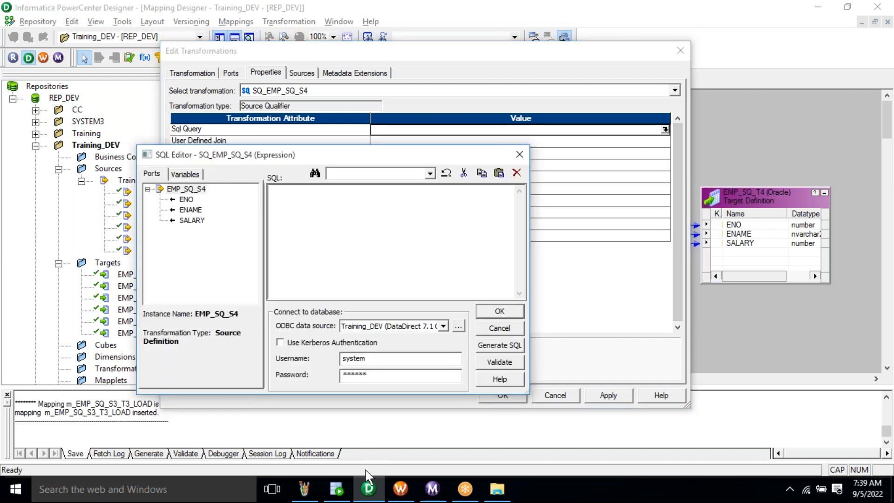
left_click(336, 495)
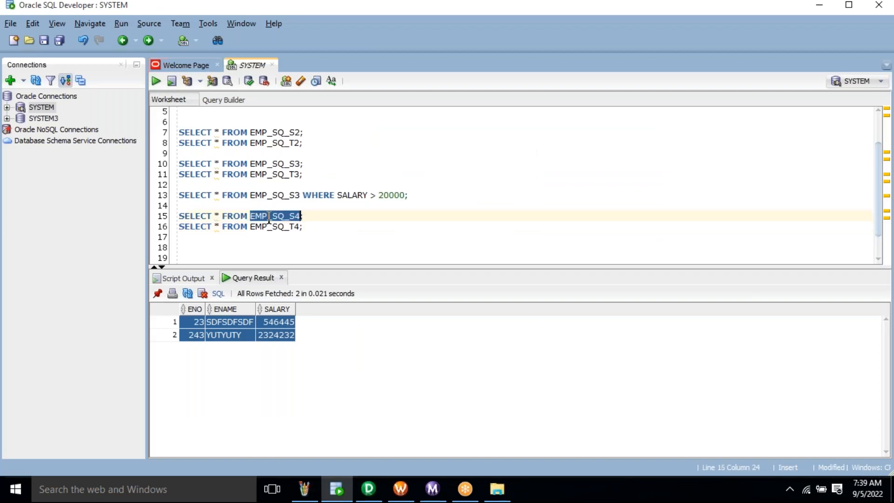
triple_click(269, 216)
key("ctrl+c")
key("alt+Tab")
key("ctrl+v")
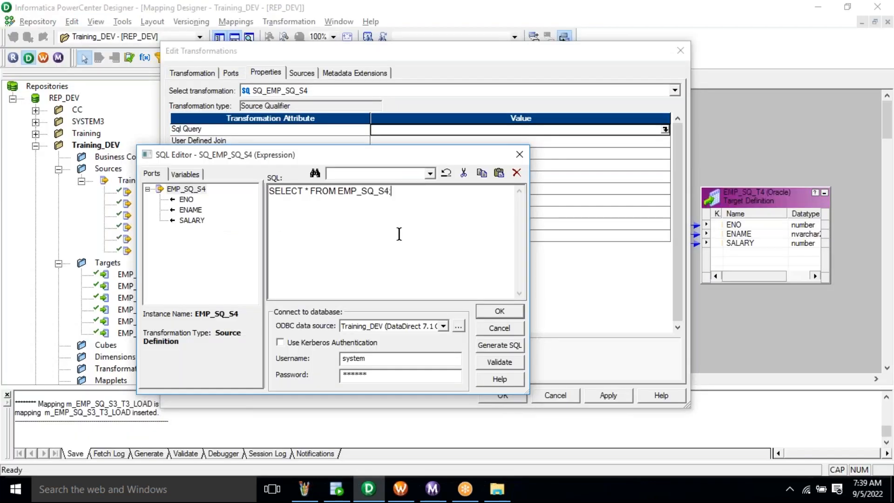
- Insert DISTINCT so the query reads SELECT DISTINCT * FROM EMP_SQ_S4, and confirm it
left_click(306, 194)
type("DISTINCT")
key("ctrl+a")
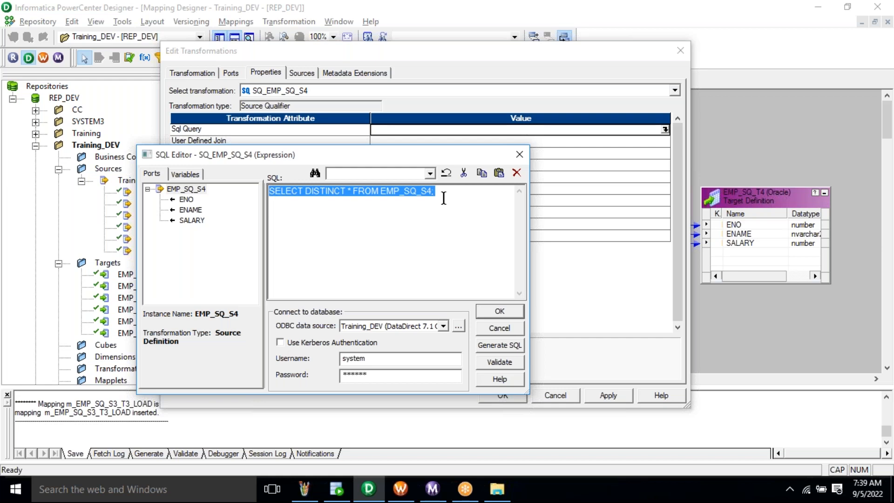
left_click(501, 315)
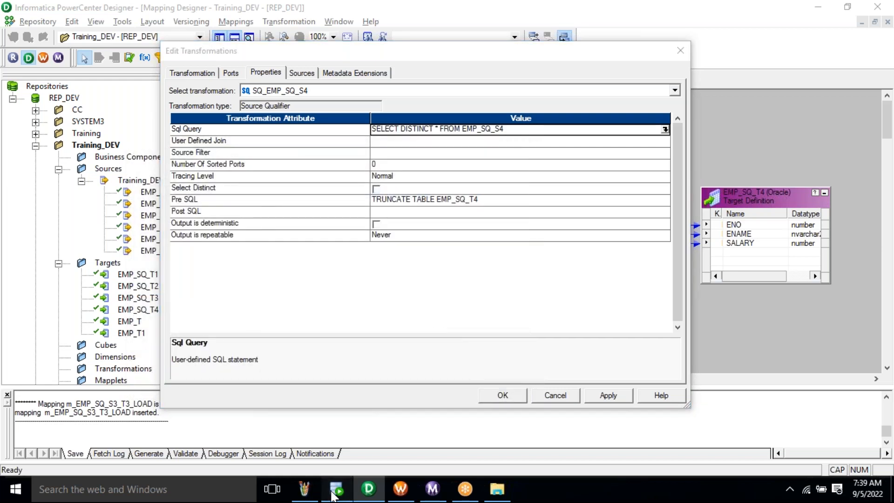
left_click(337, 489)
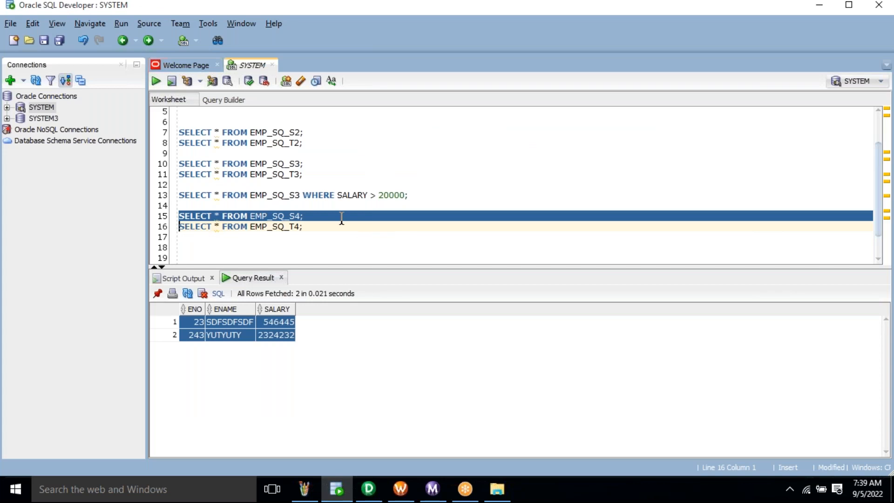
- Run SELECT * FROM EMP_SQ_S4, showing 8 rows with each employee twice, then return to Post SQL
key("ctrl+Return")
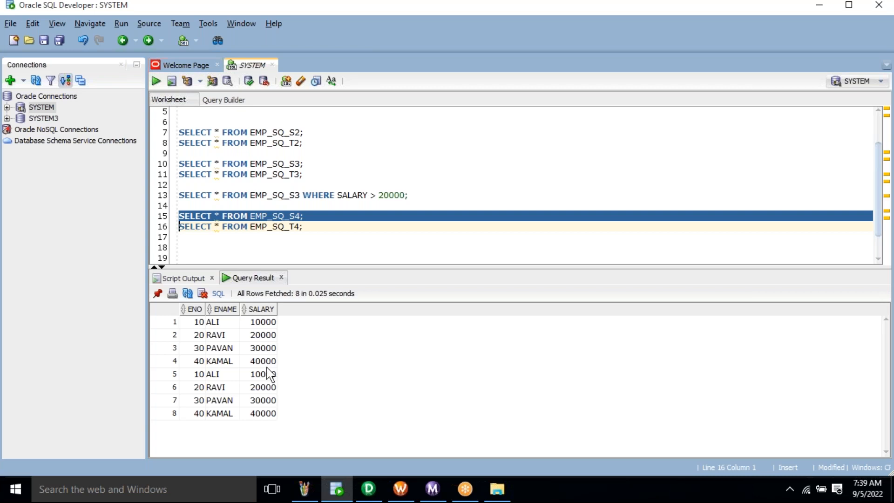
left_click(271, 336)
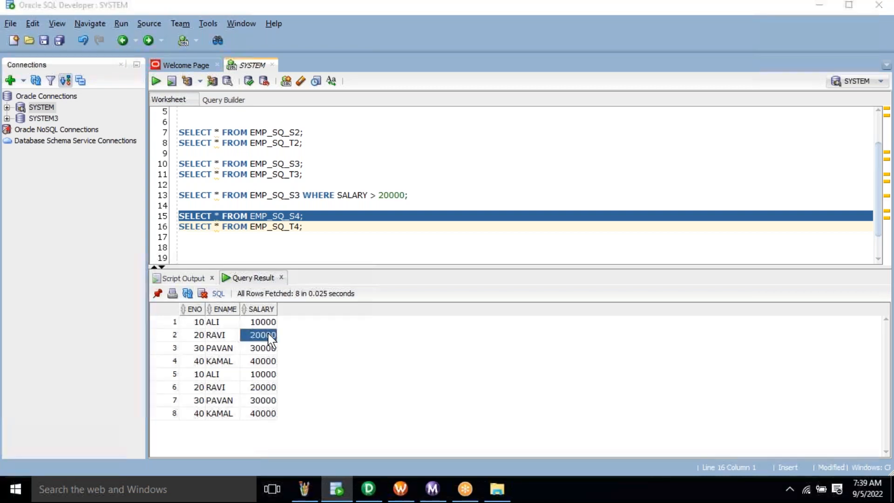
key("alt+Tab")
left_click(465, 214)
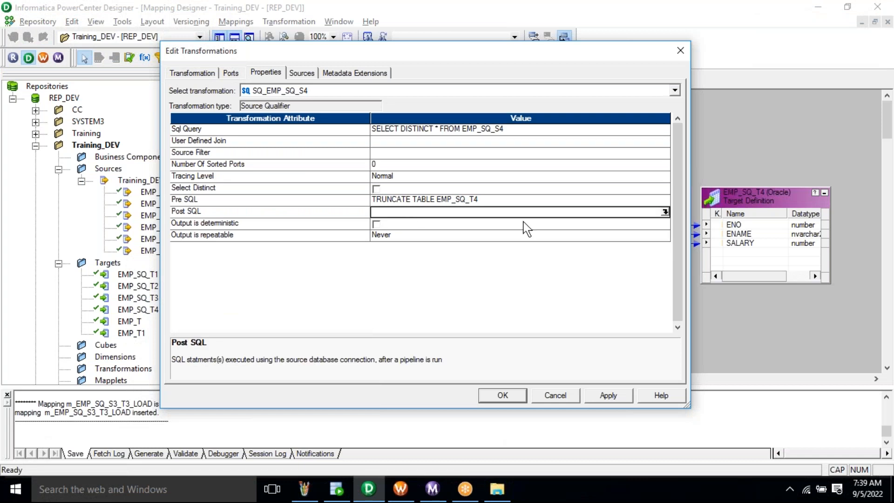
left_click(665, 211)
- Type the Post SQL UPDATE EMP_SQ_T4 SET SALARY = SALARY+ 100 WHERE SALARY <= 20000
type("UPDATE ")
type("2000")
key("BackSpace")
key("BackSpace")
key("BackSpace")
key("BackSpace")
type("EMP_SQ_T")
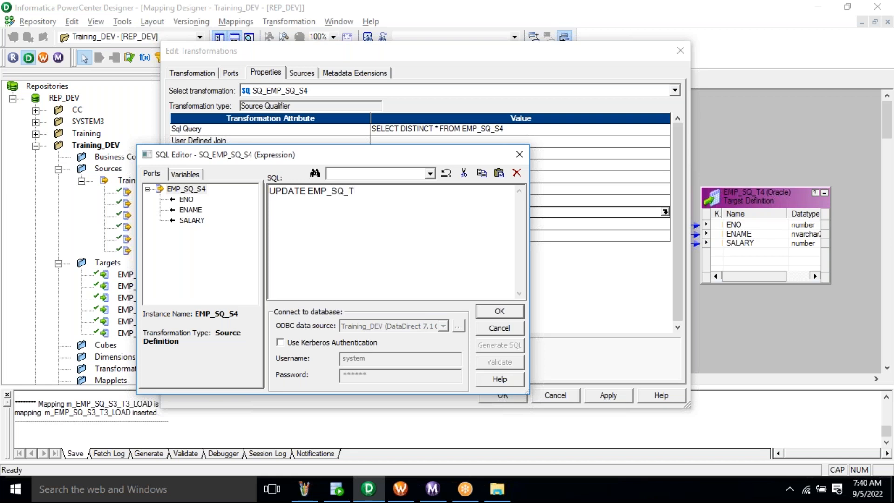
type("4 SET SALARY = SAL")
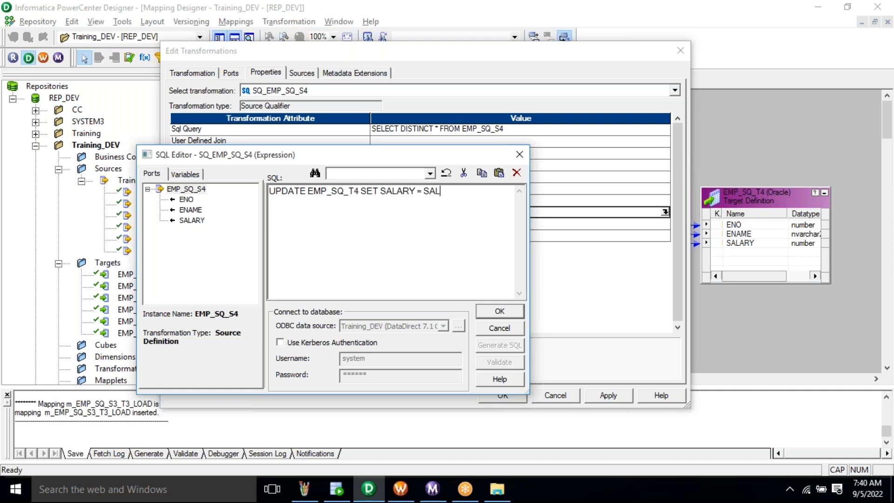
type("ARY+ 100 ")
type("WHERE")
type("SALARY")
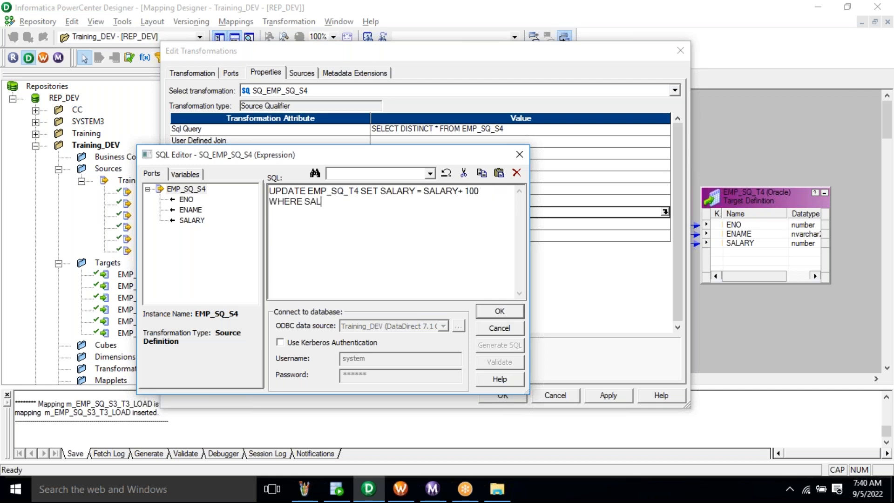
type(" <= 20000")
- Walk through the UPDATE statement's table name, salary increment and WHERE condition by highlighting each
left_click(303, 202)
left_click_drag(326, 207, 381, 202)
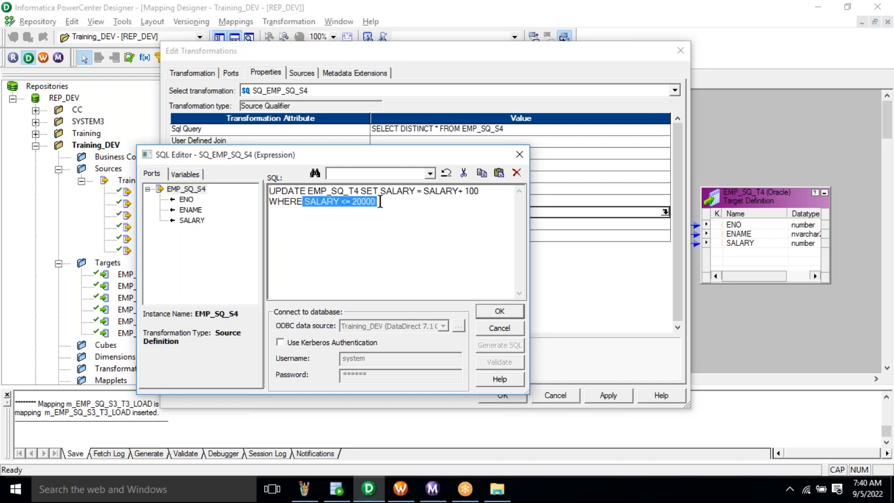
left_click_drag(481, 192, 260, 188)
left_click(383, 212)
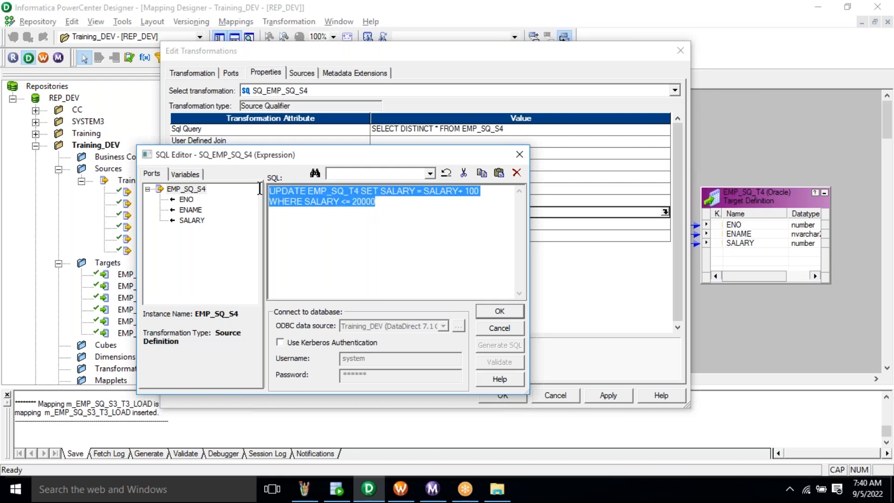
left_click(321, 202)
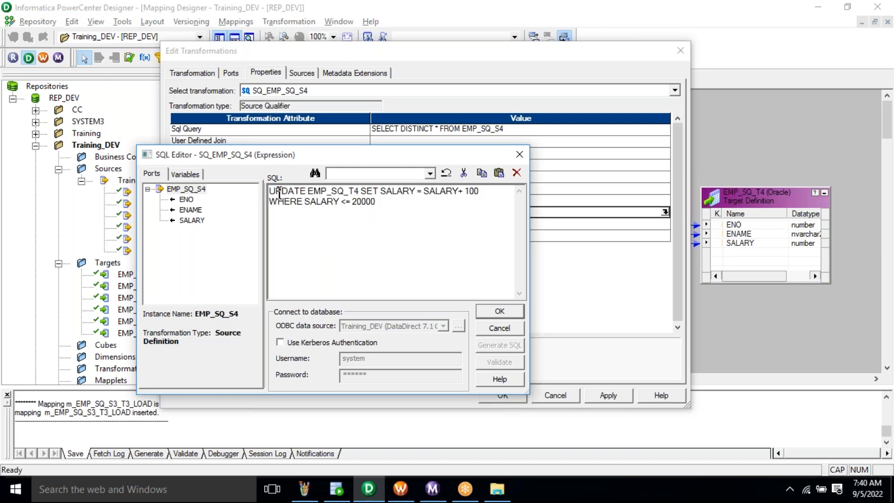
left_click(313, 191)
left_click_drag(313, 191, 363, 191)
left_click(371, 191)
left_click_drag(385, 191, 484, 192)
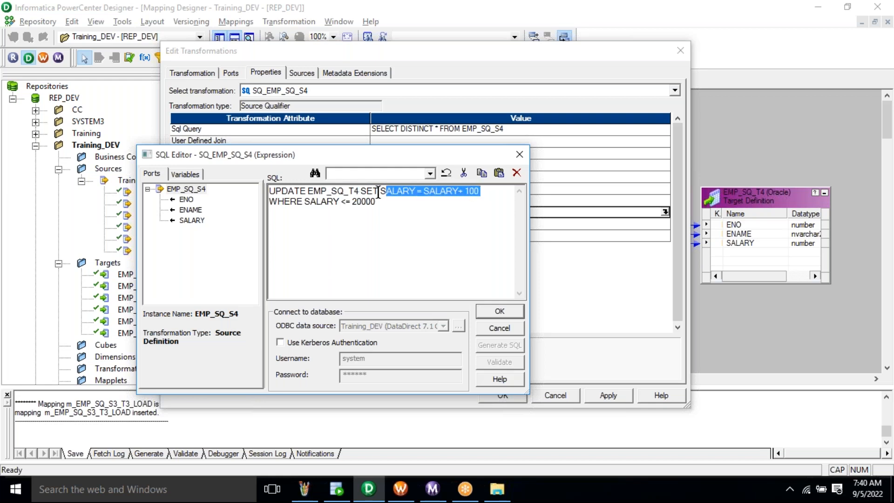
left_click(475, 192)
double_click(446, 192)
left_click_drag(309, 202, 400, 204)
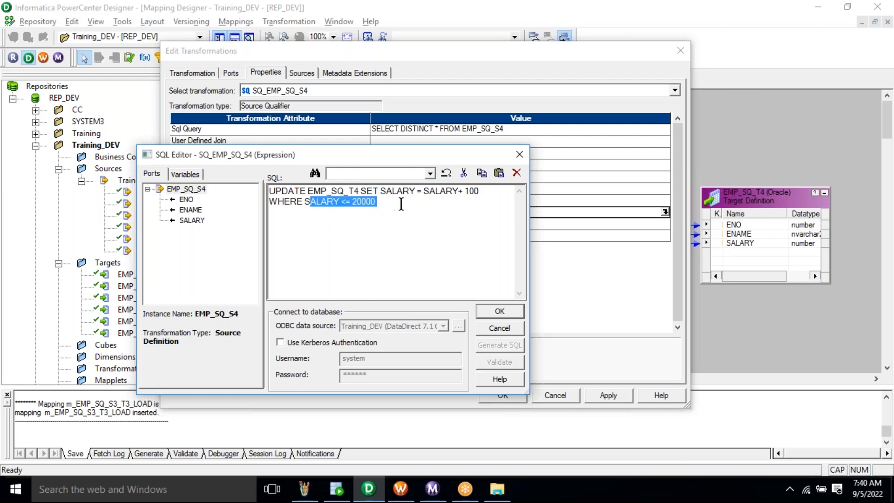
- Confirm the Post SQL, then apply and close SQ_EMP_SQ_S4's transformation properties
left_click(503, 312)
left_click(606, 395)
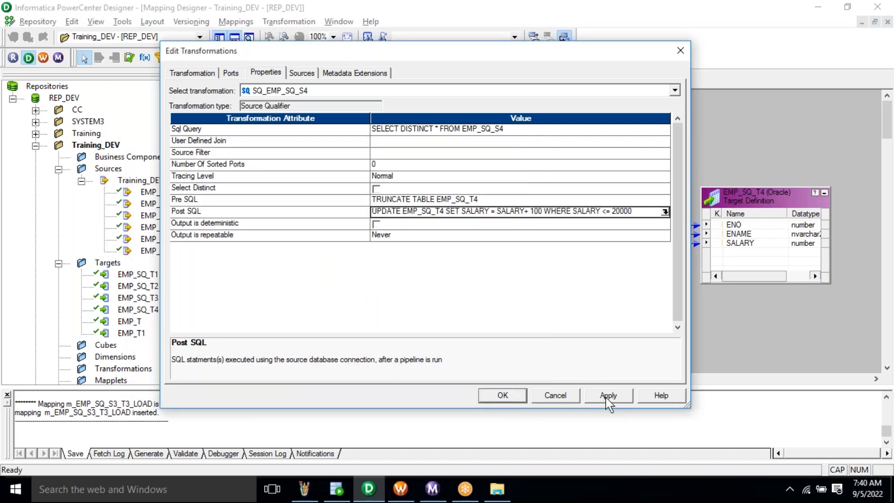
left_click(503, 396)
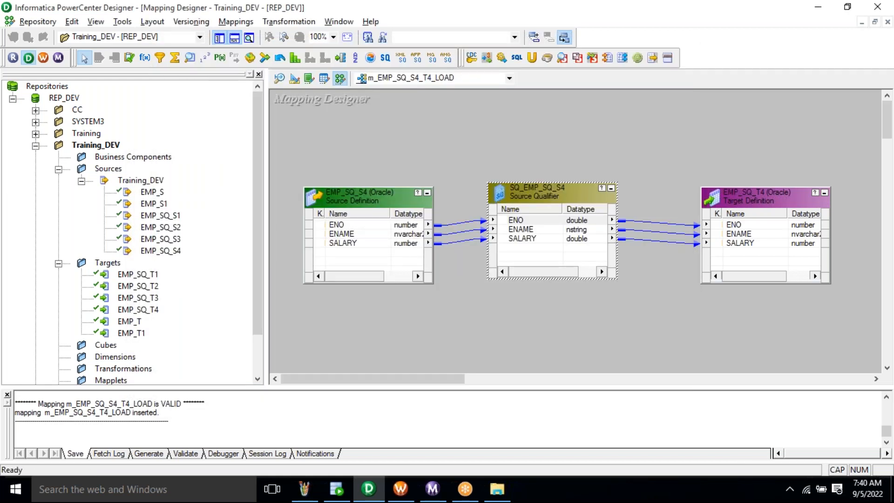
left_click(412, 498)
- Clear the old session from the Task Developer canvas and start a new session task
left_click(318, 84)
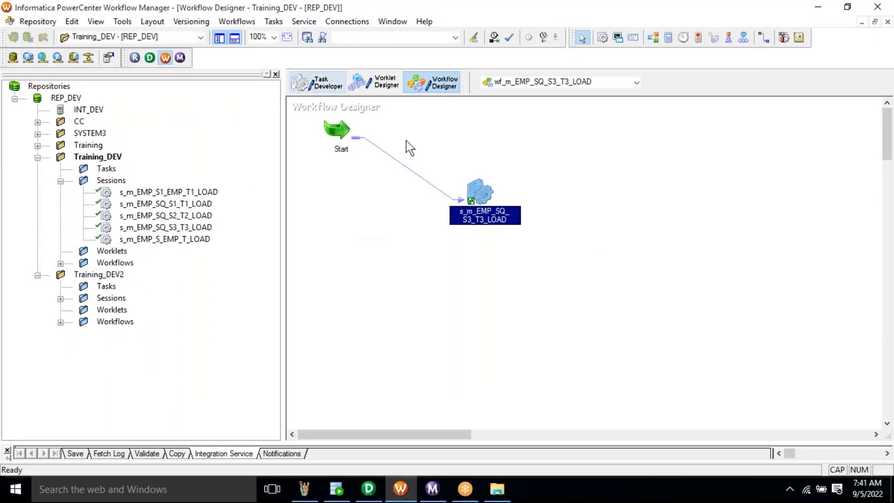
right_click(406, 140)
left_click(437, 161)
left_click(232, 22)
left_click(242, 36)
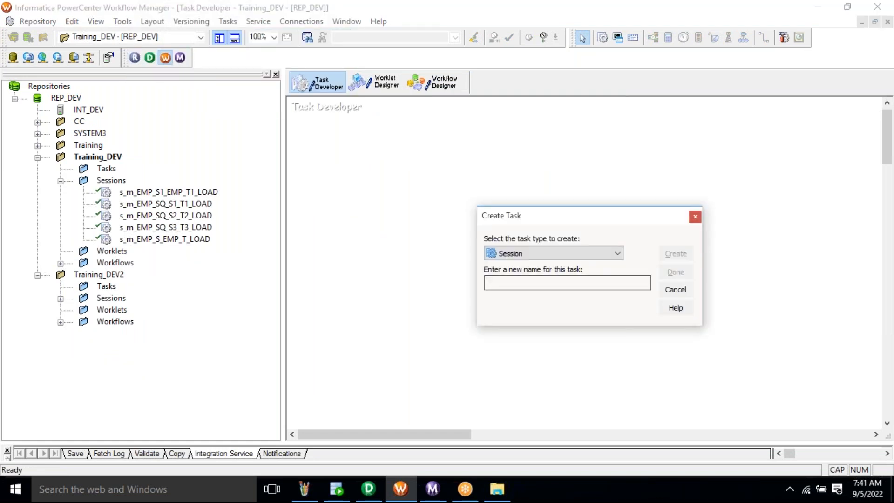
type("s_20000")
key("BackSpace")
key("BackSpace")
key("BackSpace")
key("BackSpace")
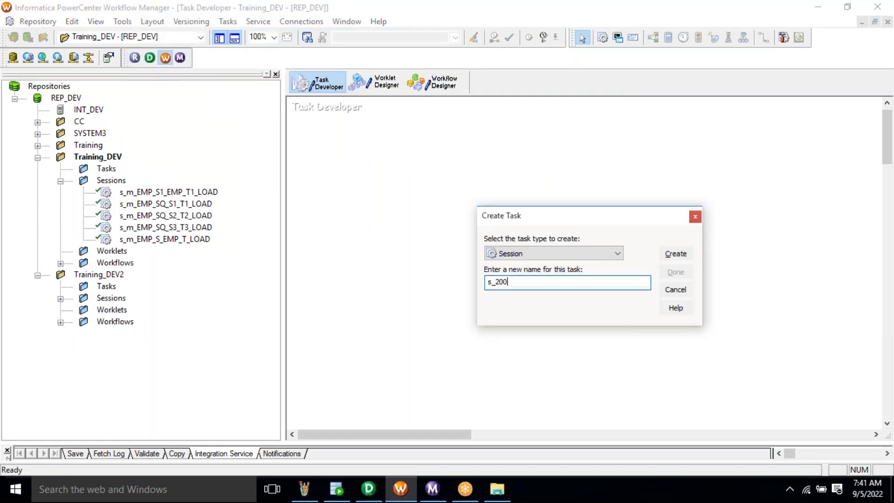
- Name the session s_m_EMP_SQ_S4_T4_LOAD using the mapping name copied from Designer
left_click(368, 489)
left_click(236, 21)
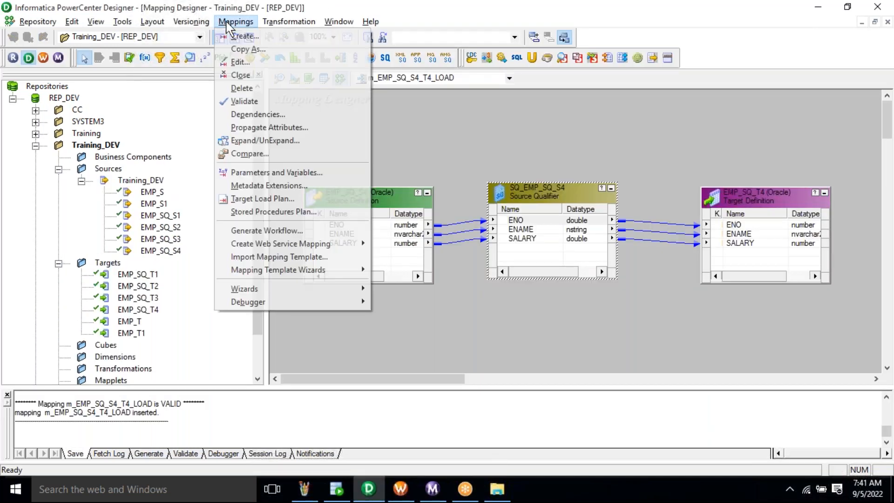
key("Return")
right_click(375, 205)
left_click(399, 247)
key("Return")
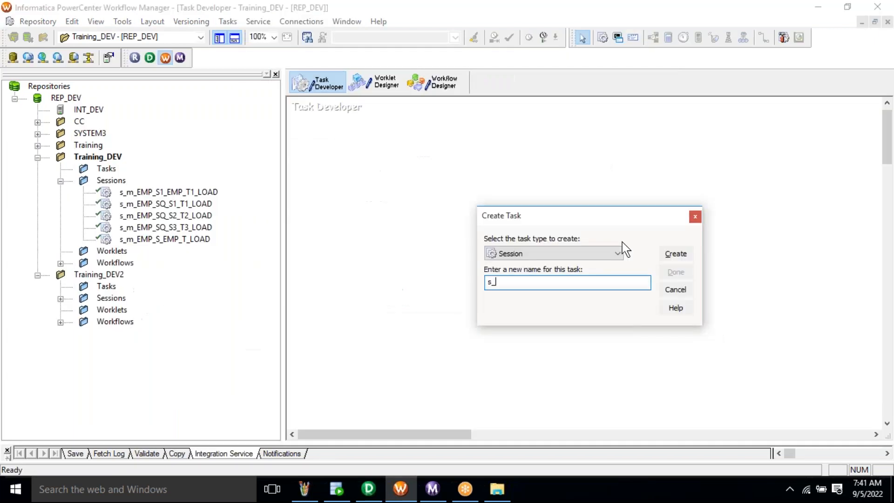
key("ctrl+v")
- Create the session on mapping m_EMP_SQ_S4_T4_LOAD and finish task creation
left_click(674, 255)
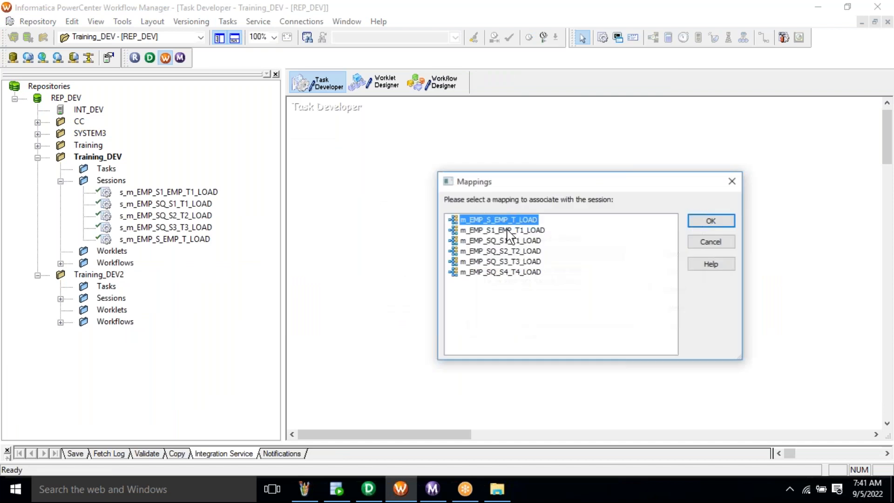
left_click(491, 273)
left_click(689, 221)
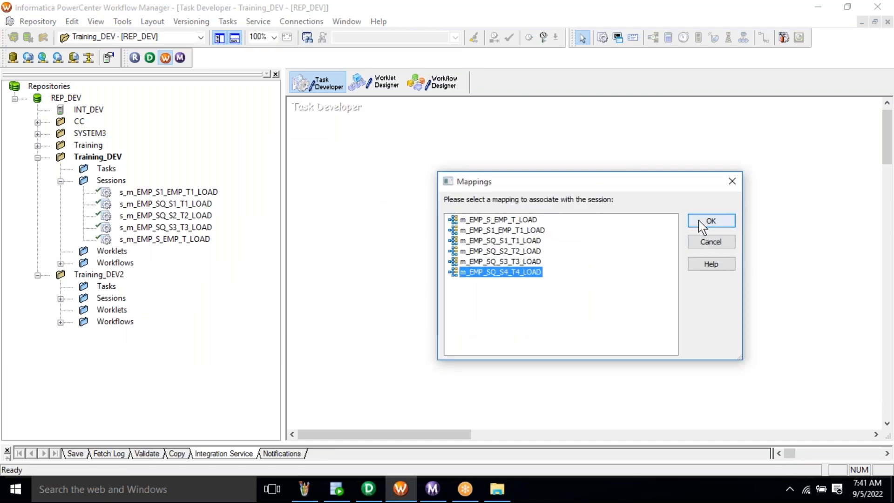
left_click(678, 272)
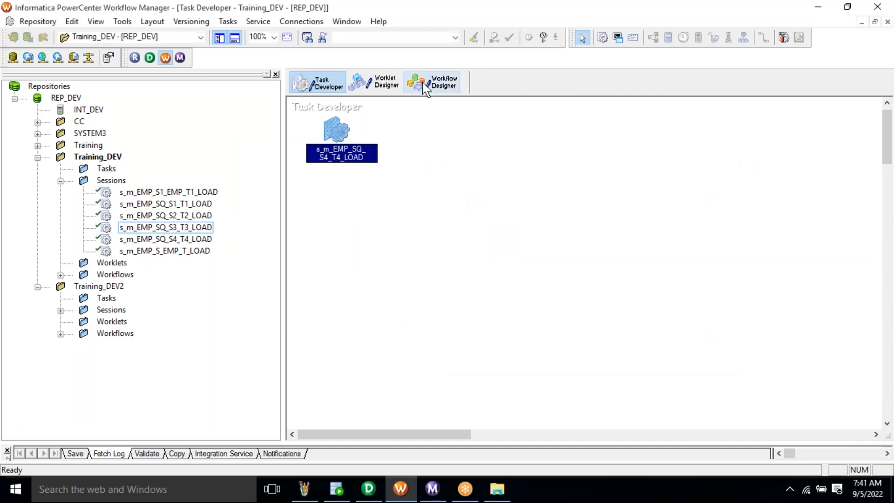
left_click(425, 89)
- Create workflow wf_m_EMP_SQ_S4_T4_LOAD and place the s_m_EMP_SQ_S4_T4_LOAD session in it
left_click(237, 21)
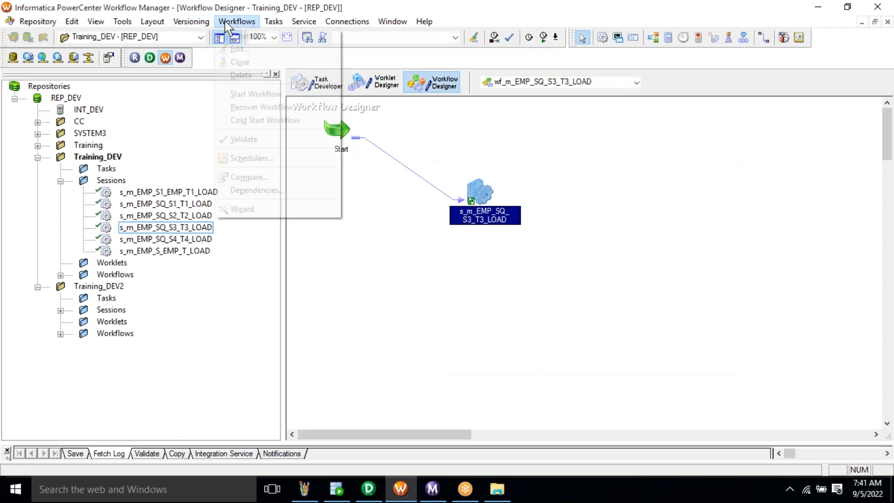
left_click(242, 37)
type("wf_m_EMP_SQ_S4_T4_LOAD")
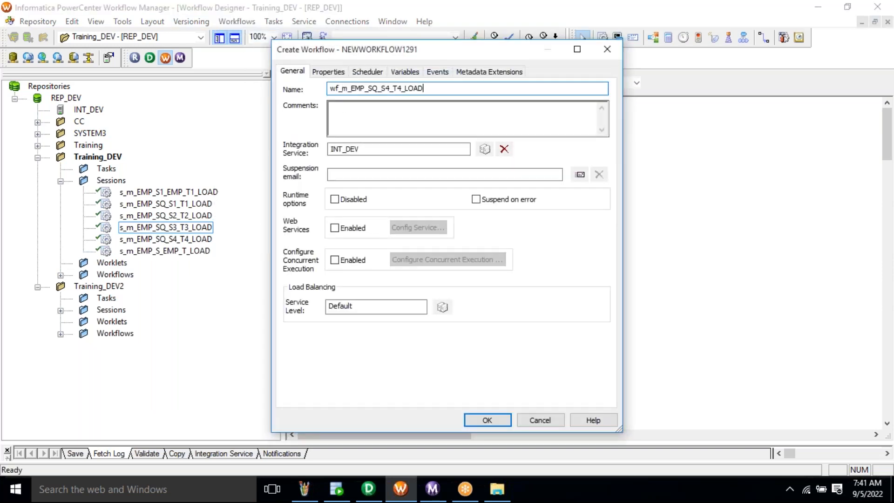
left_click(485, 419)
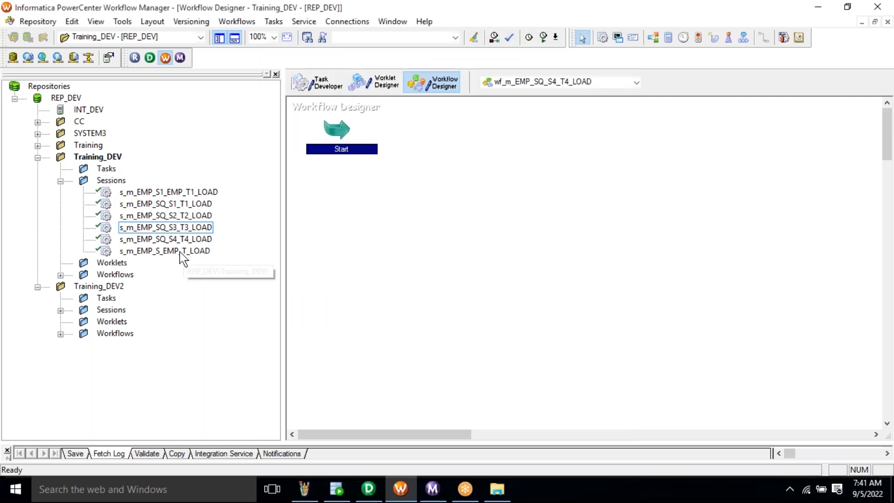
left_click(177, 240)
left_click_drag(148, 246, 502, 213)
- Link Start to the session task and save the workflow
left_click(273, 22)
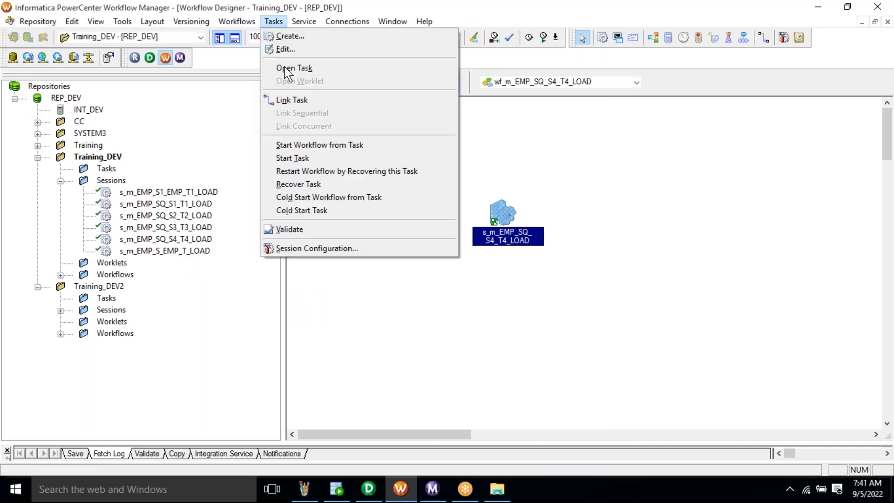
left_click(291, 99)
left_click_drag(336, 130, 511, 219)
key("ctrl+s")
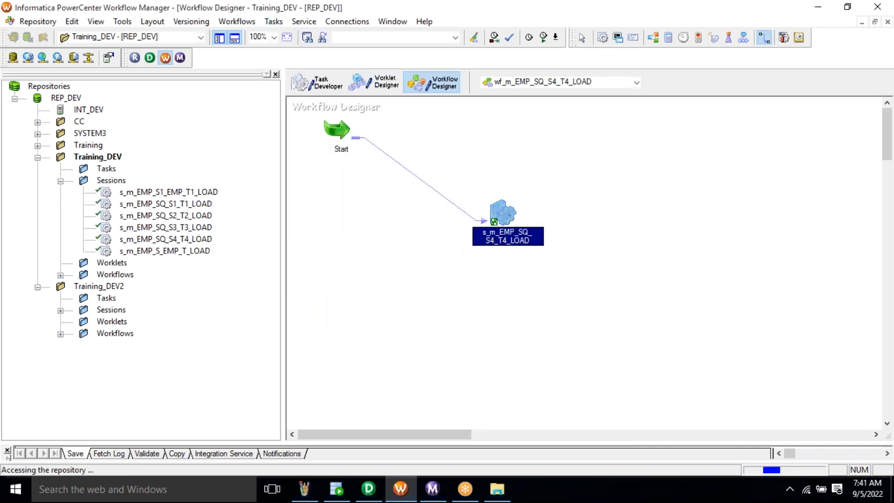
key("Escape")
right_click(580, 215)
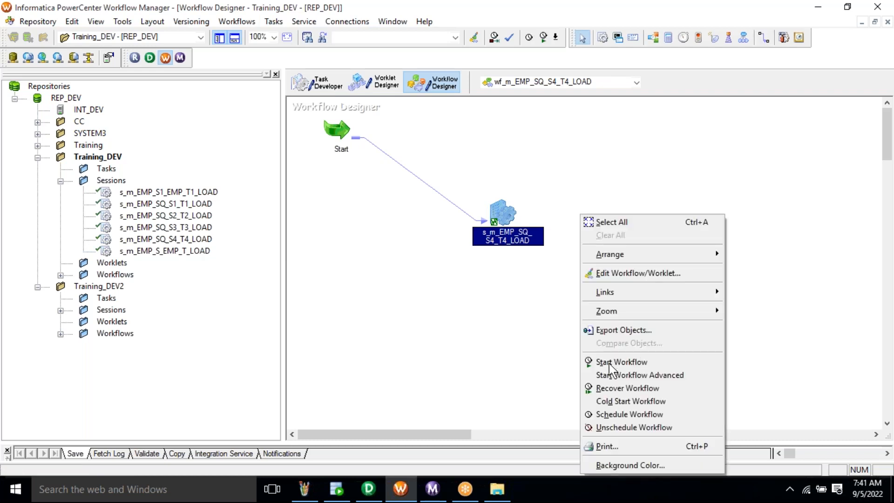
left_click(352, 487)
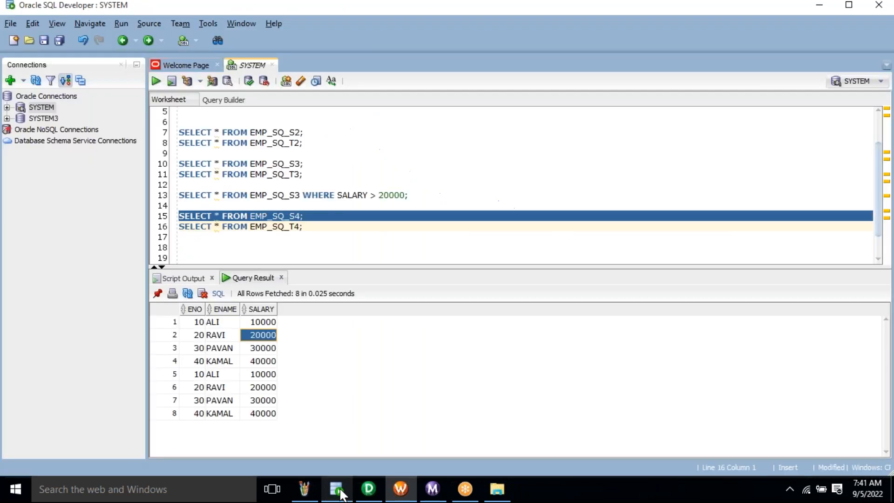
left_click(277, 231)
triple_click(277, 232)
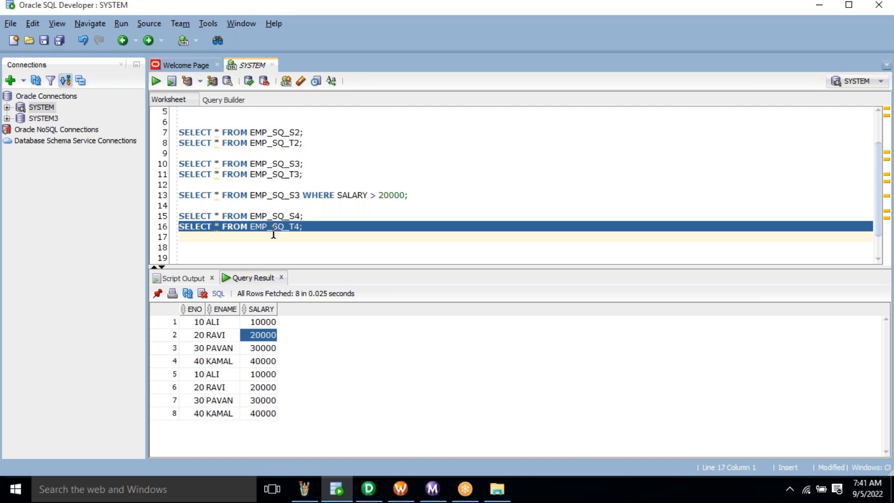
key("Home")
key("ctrl+Home")
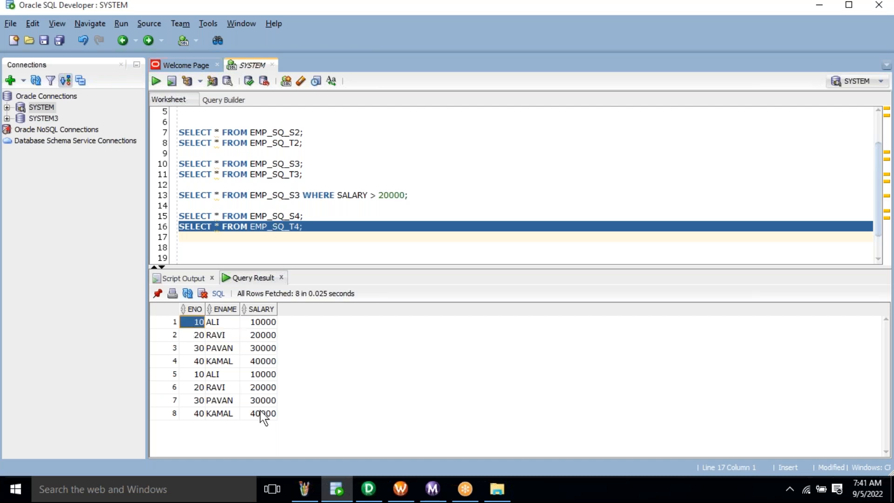
left_click(262, 415, "shift")
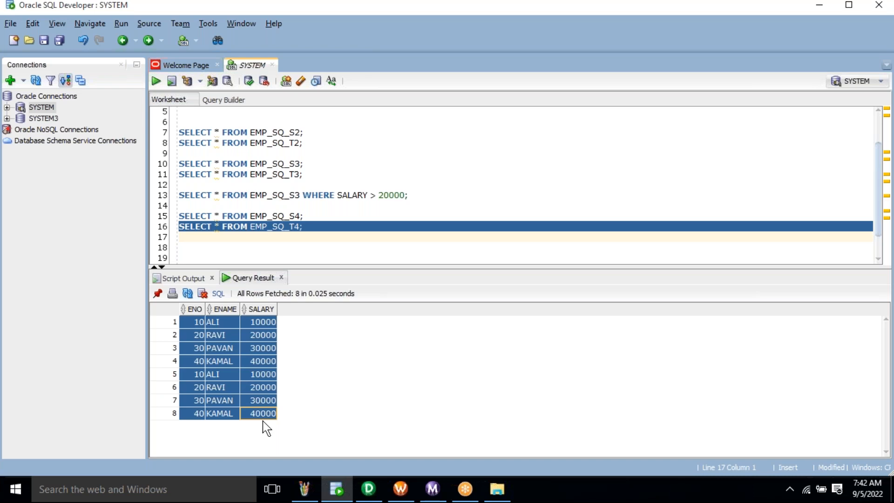
left_click(241, 385)
left_click(193, 325)
left_click_drag(192, 326, 275, 371)
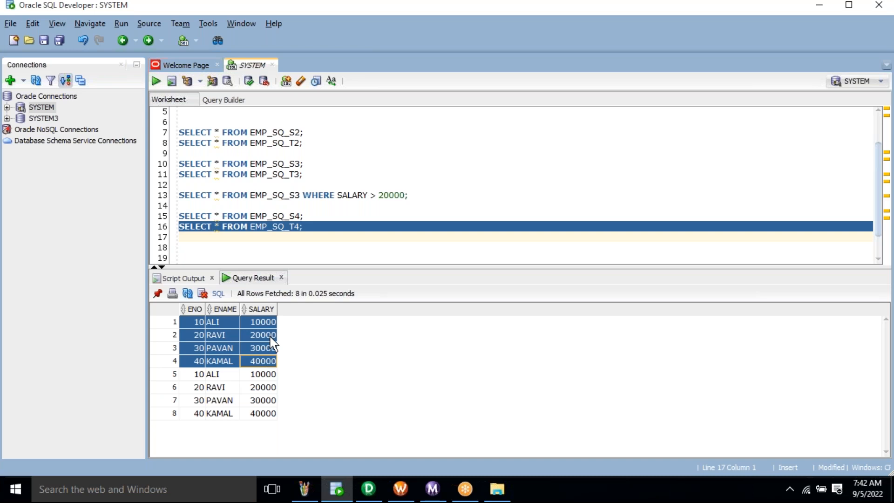
left_click_drag(270, 336, 362, 368)
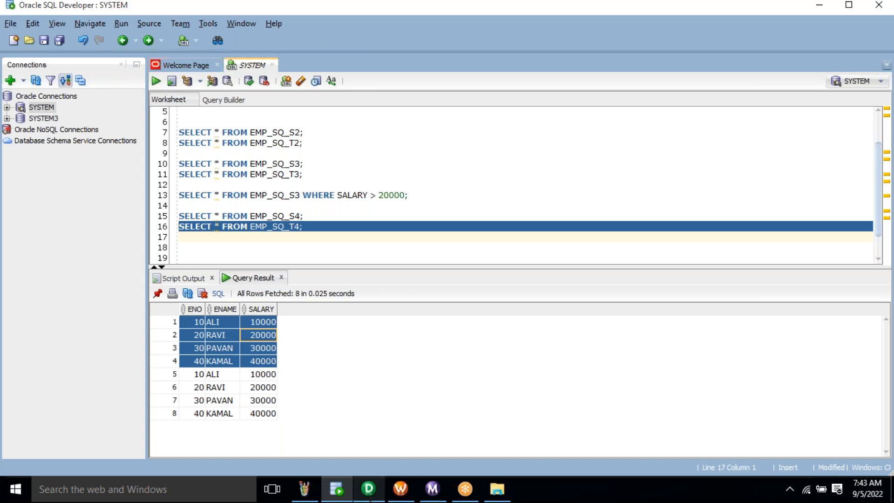
left_click(410, 493)
- Start the wf_m_EMP_SQ_S4_T4_LOAD workflow and open its S4_T4 session run details
right_click(528, 322)
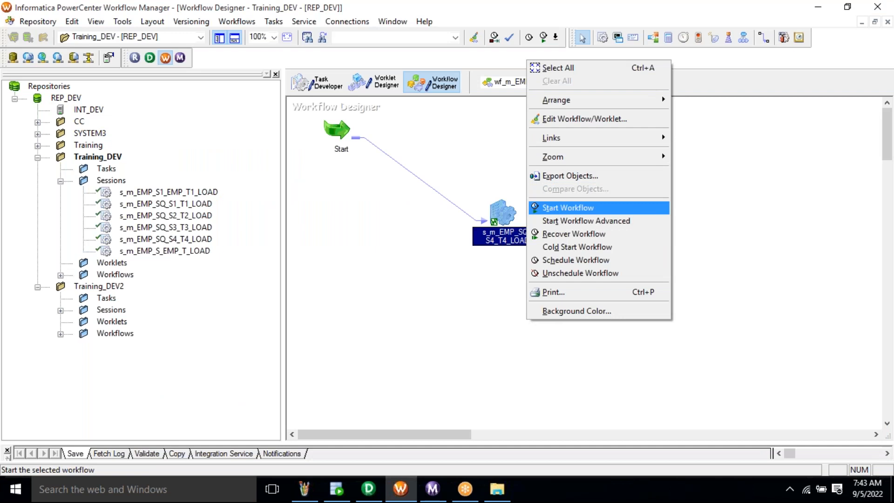
left_click(568, 208)
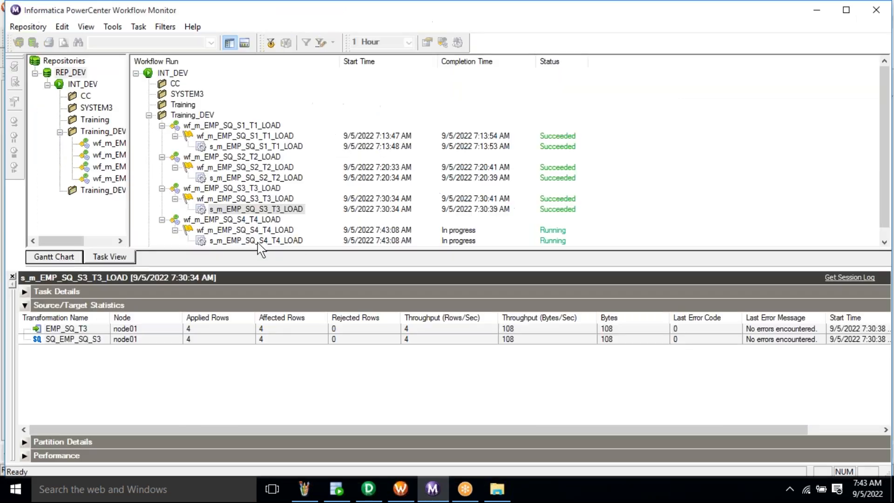
left_click(258, 241)
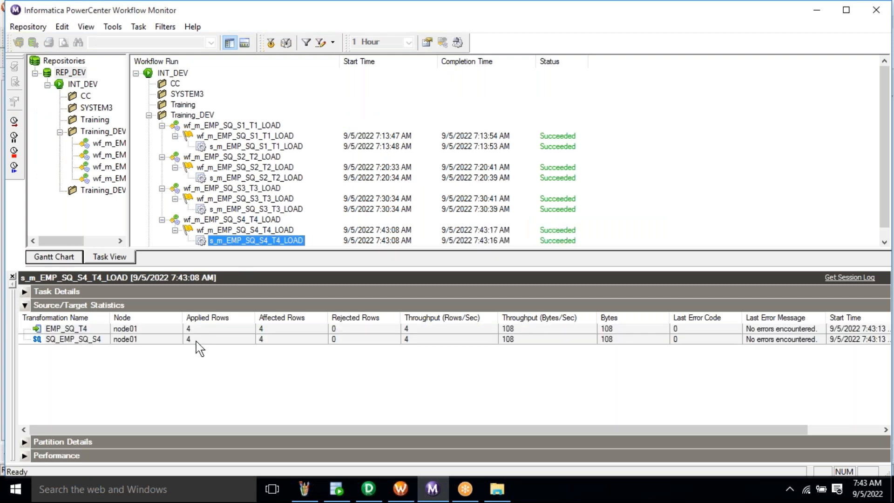
- Confirm the S4_T4 source and target statistics show 4 rows applied to EMP_SQ_T4, then return to SQL Developer
left_click(197, 342)
left_click(196, 331)
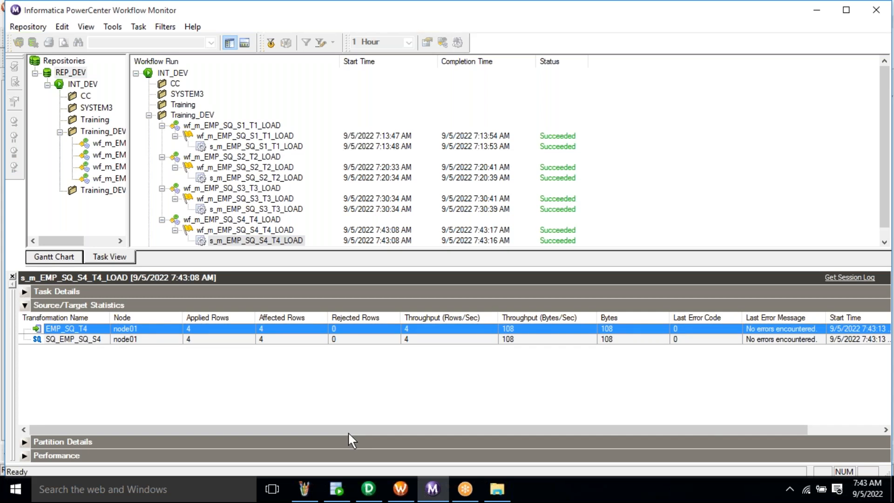
left_click(336, 489)
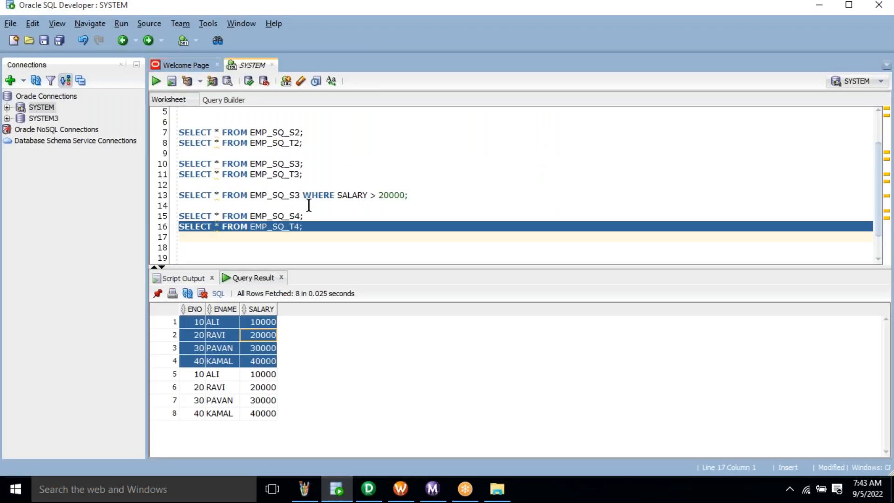
- Run the line 16 query SELECT * FROM EMP_SQ_T4
left_click(332, 227)
triple_click(332, 226)
key("ctrl+Return")
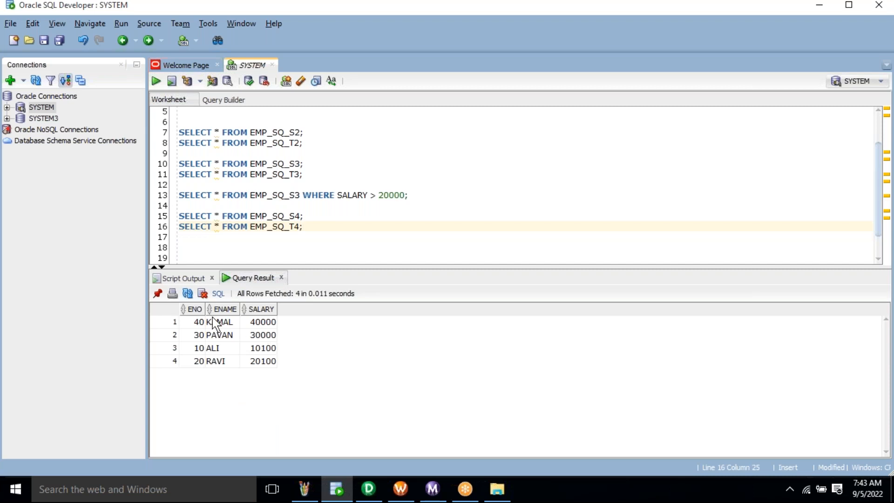
- Compare the four result rows: two salaries unchanged, two raised to 10100 and 20100
left_click_drag(197, 326, 270, 340)
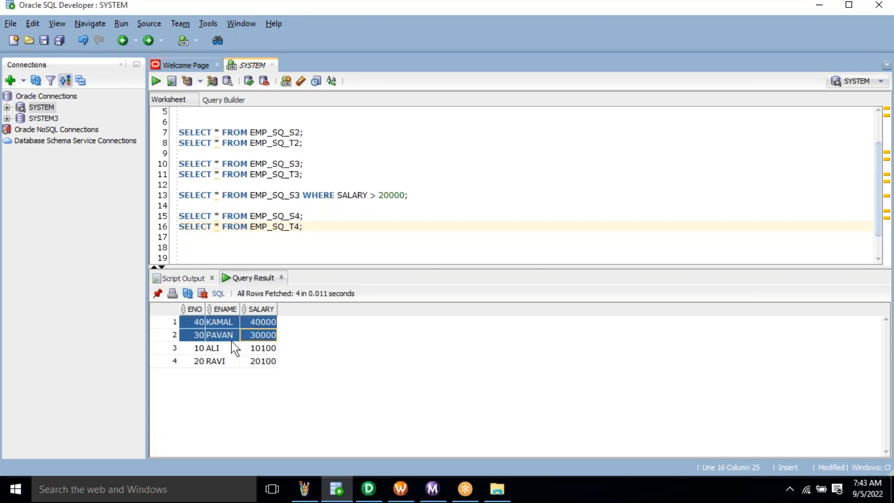
left_click_drag(185, 345, 272, 369)
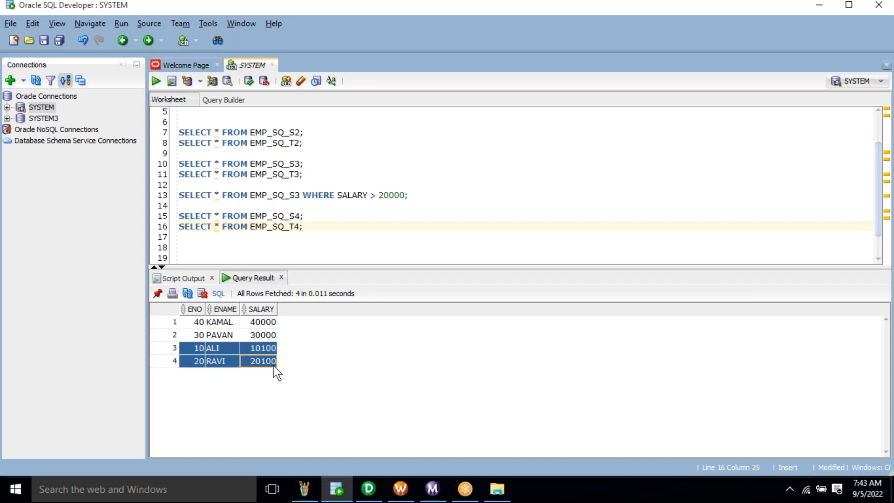
left_click(272, 361)
left_click(271, 352)
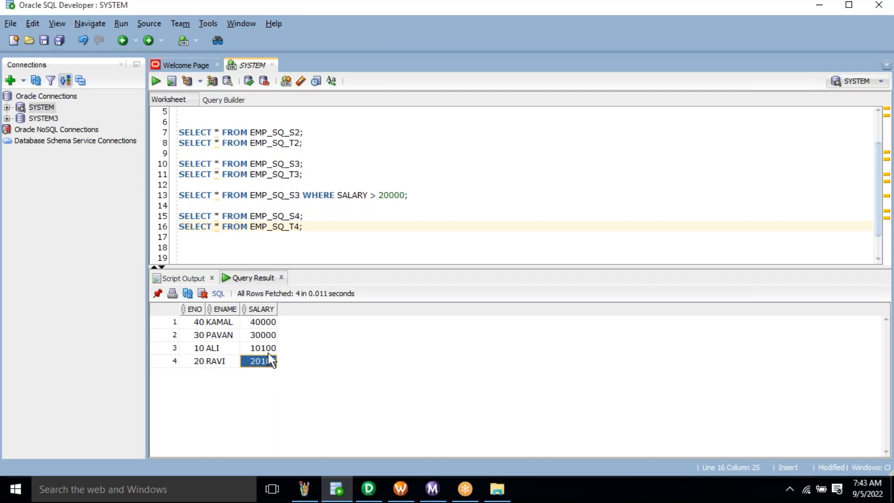
left_click(269, 351)
left_click(268, 359)
left_click(368, 489)
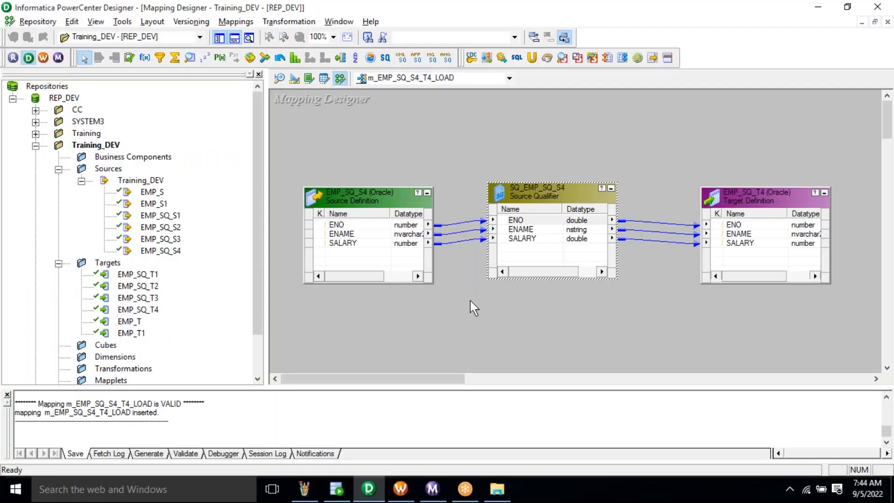